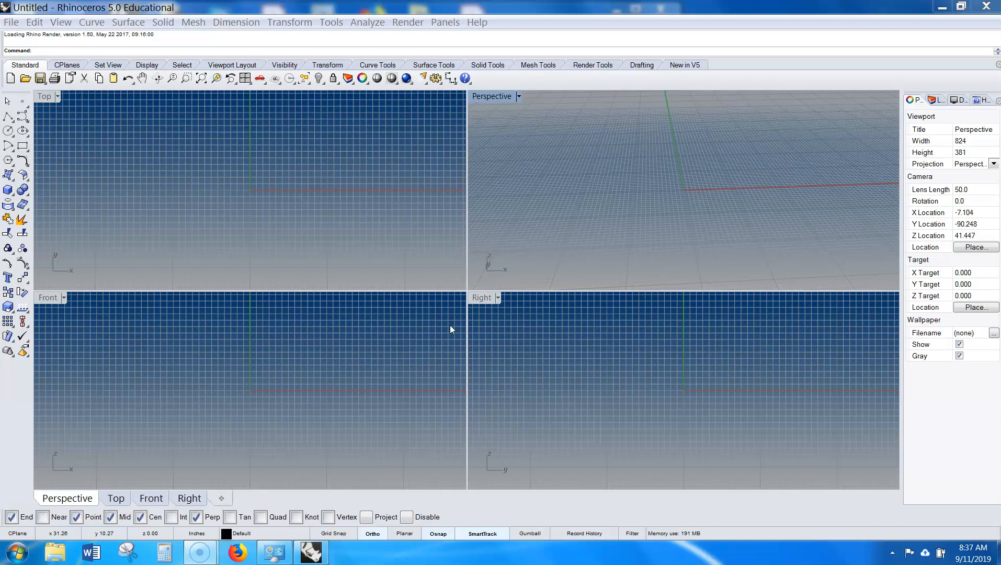
- Maximize and restore the Top and Perspective viewports to compare single and four-view layouts
left_click(388, 292)
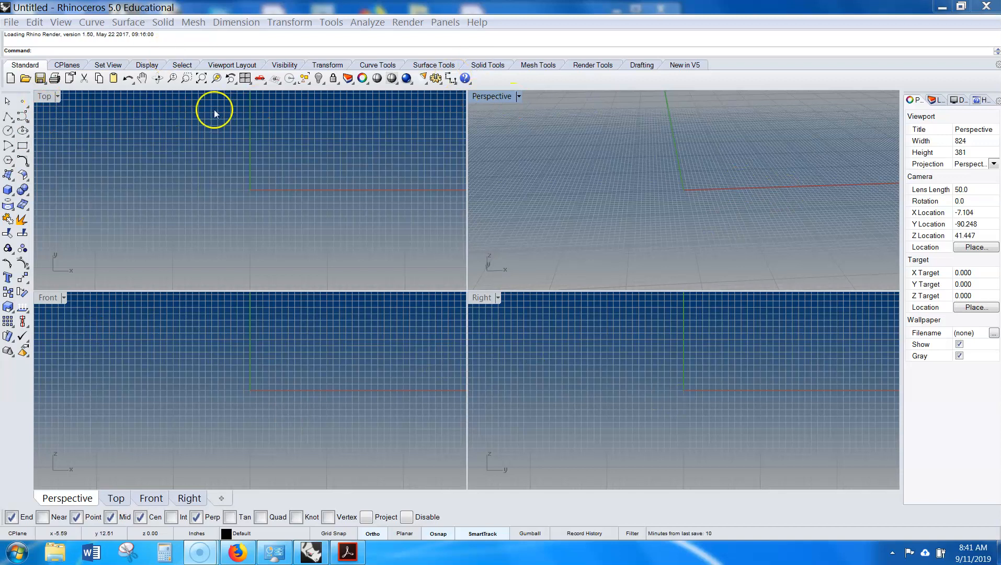
double_click(43, 97)
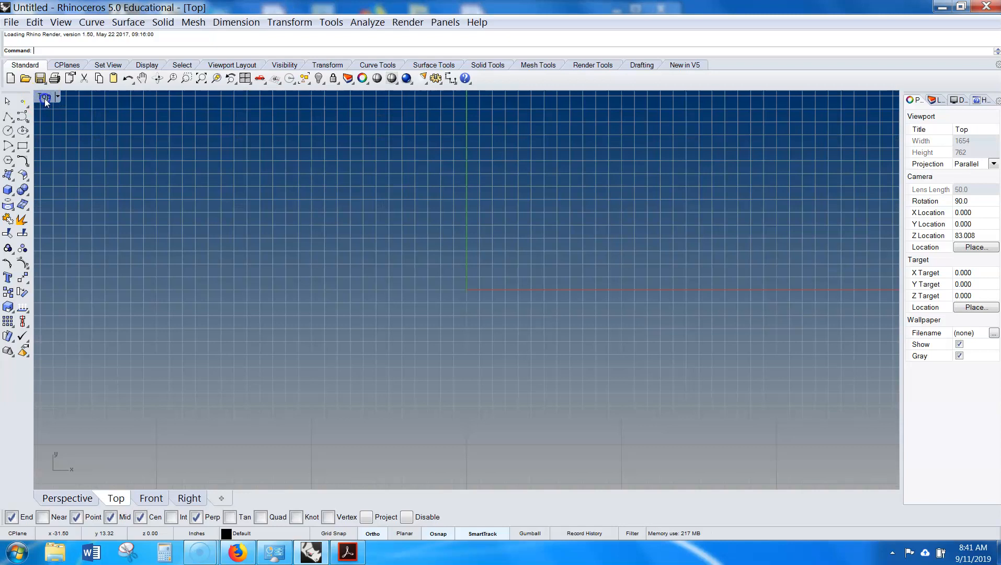
double_click(44, 97)
left_click(413, 139)
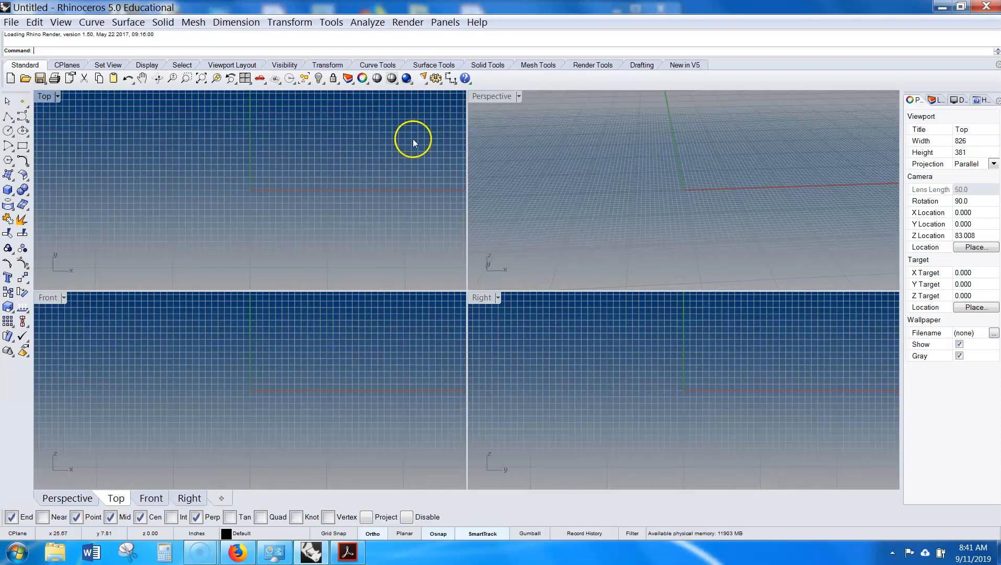
double_click(494, 99)
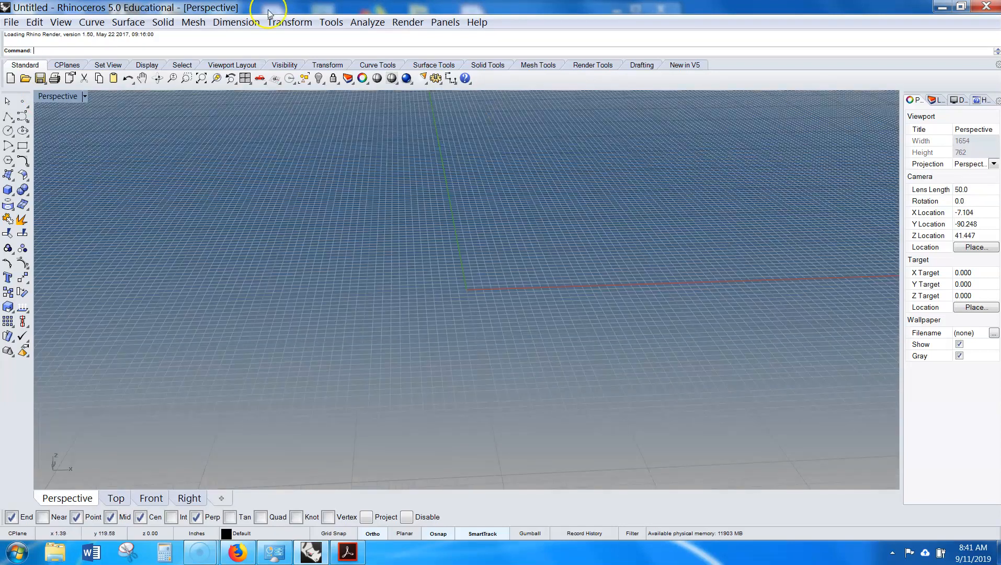
double_click(57, 97)
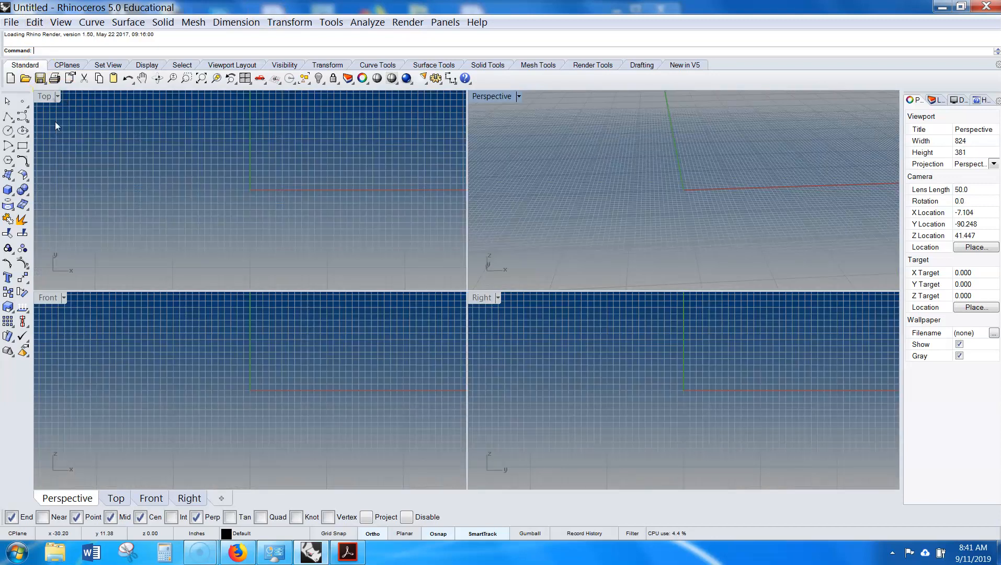
- Maximize and restore the Front viewport, and maximize the Perspective viewport
left_click(42, 298)
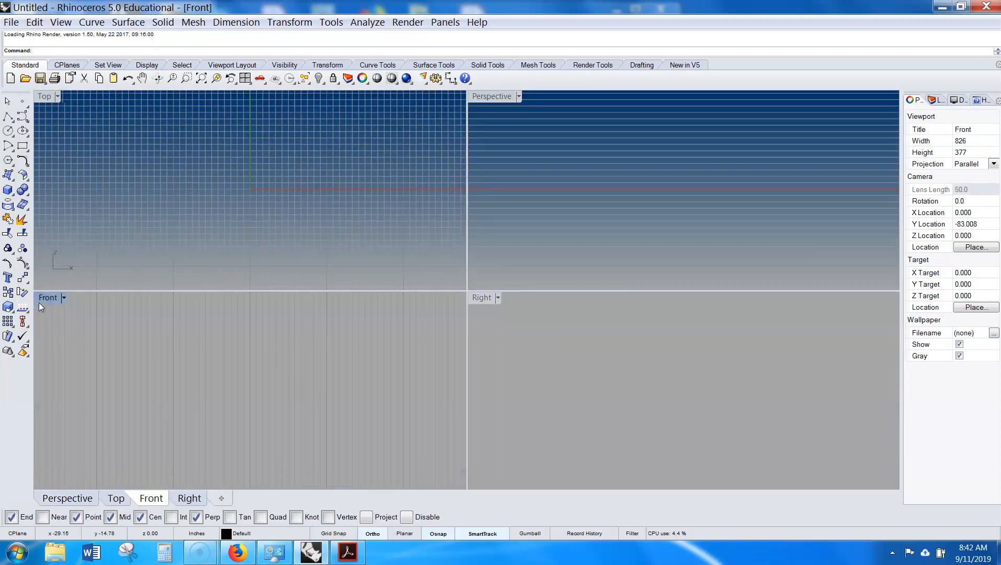
double_click(42, 298)
double_click(48, 96)
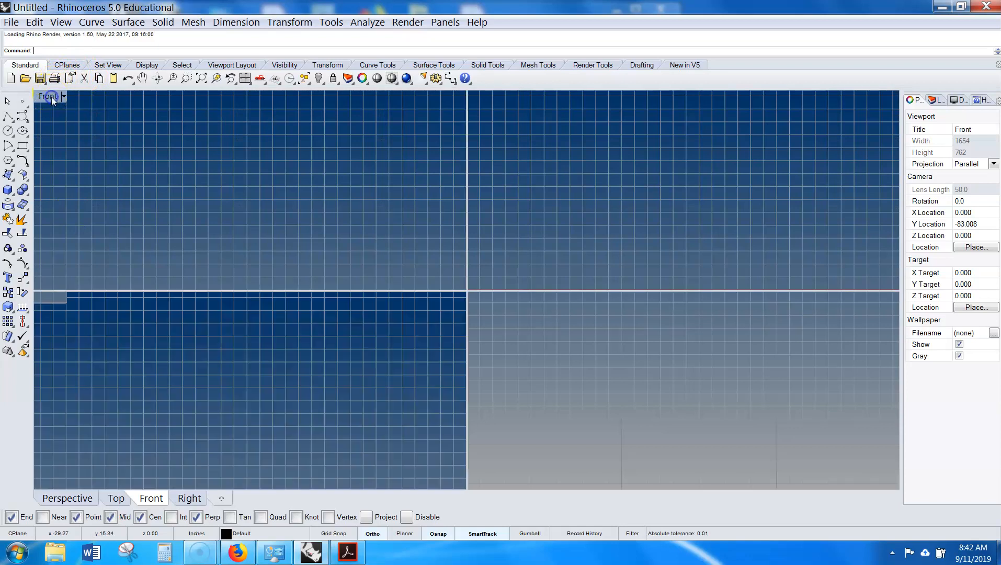
left_click(344, 185)
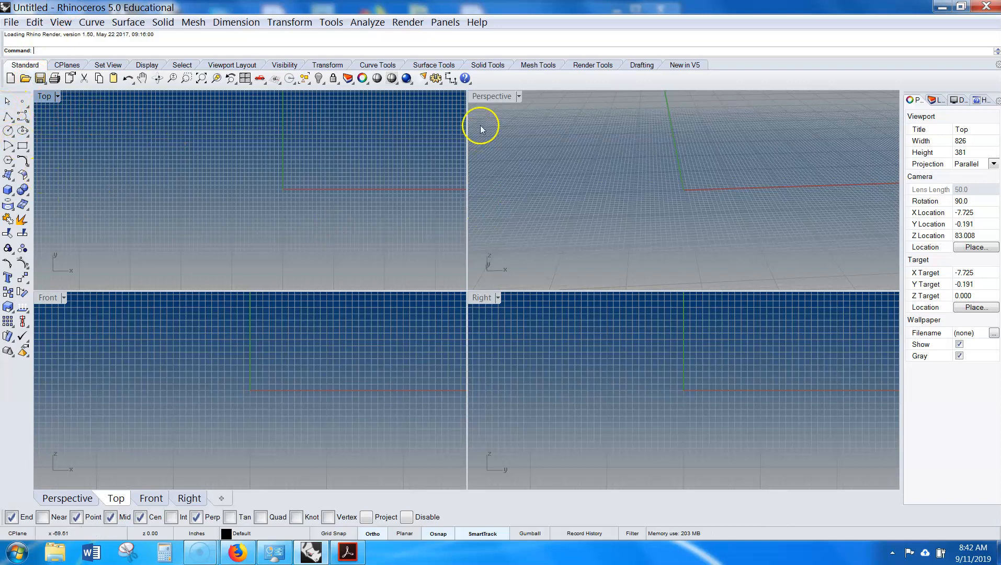
double_click(489, 95)
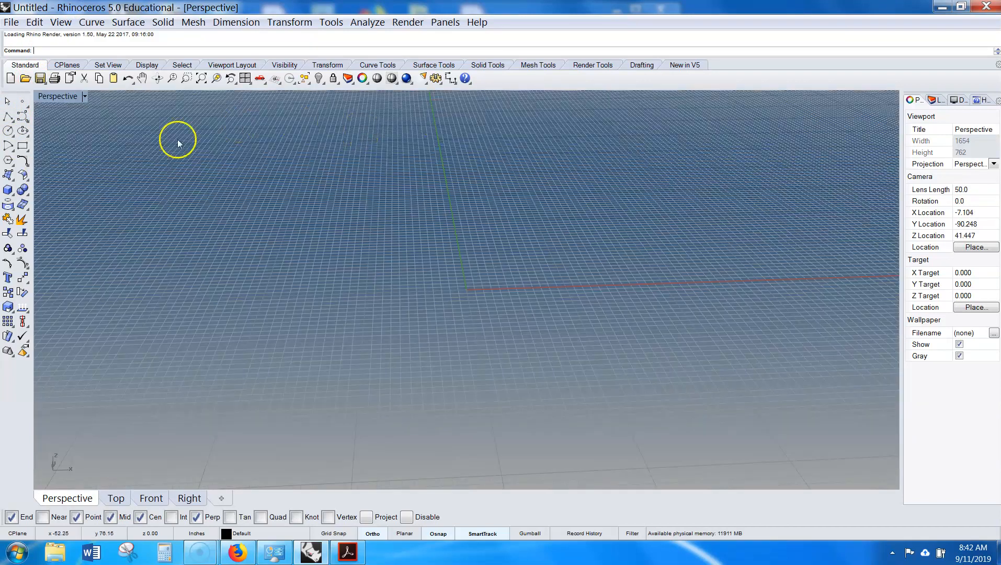
left_click(11, 193)
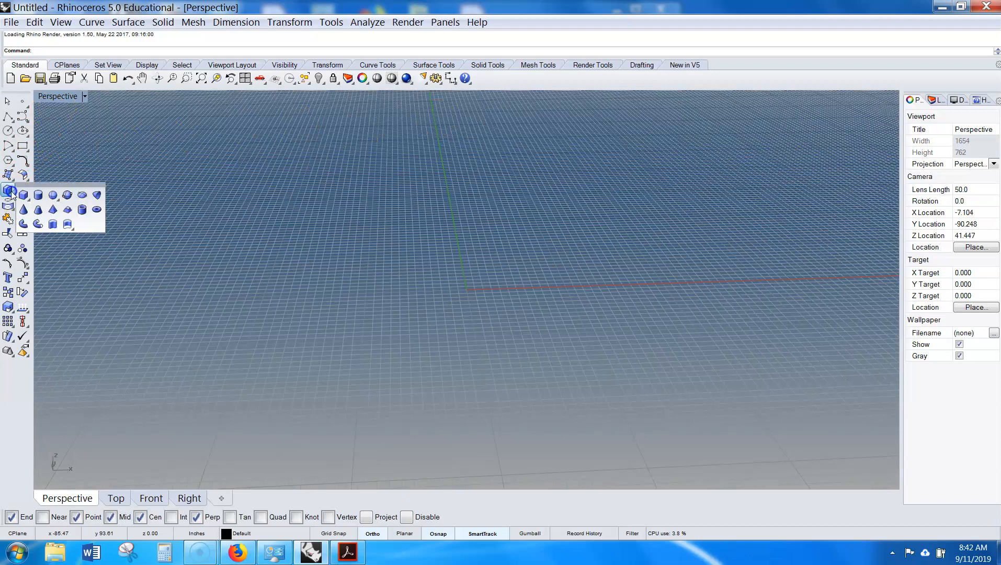
left_click(41, 198)
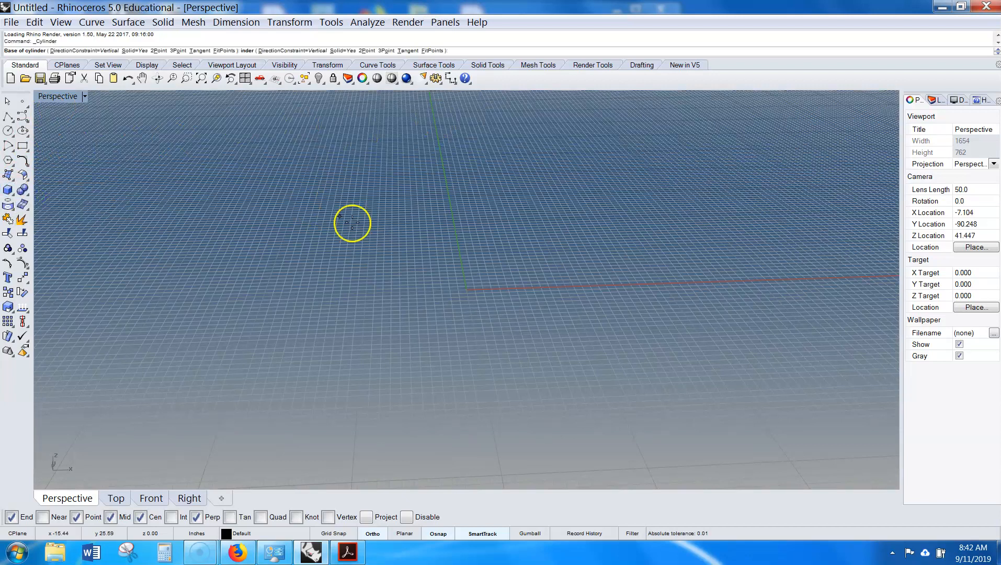
left_click(362, 228)
left_click(556, 342)
scroll(523, 204, "down", 5)
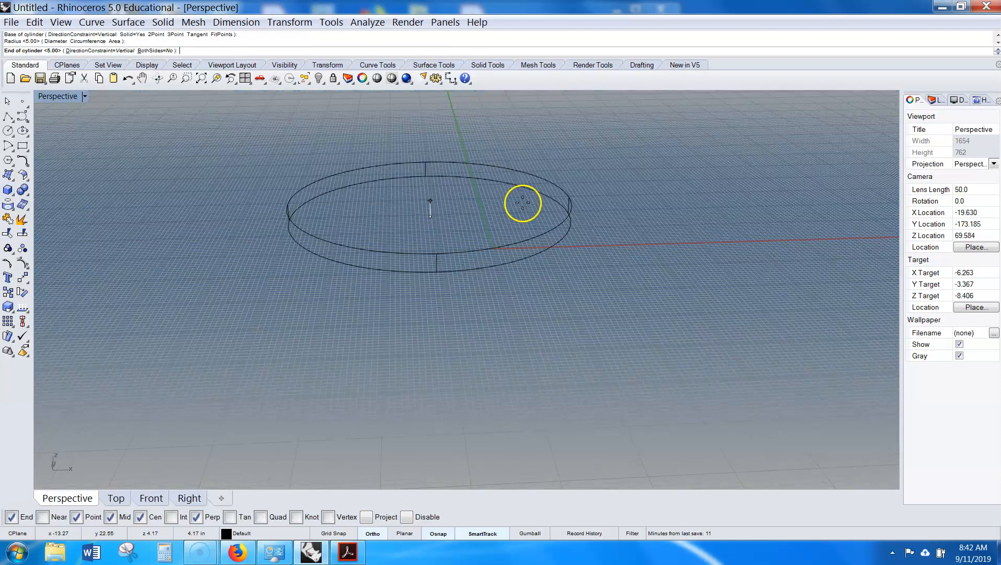
key("Escape")
- Create a box in the Perspective viewport by picking two base corners and a height
left_click(20, 189)
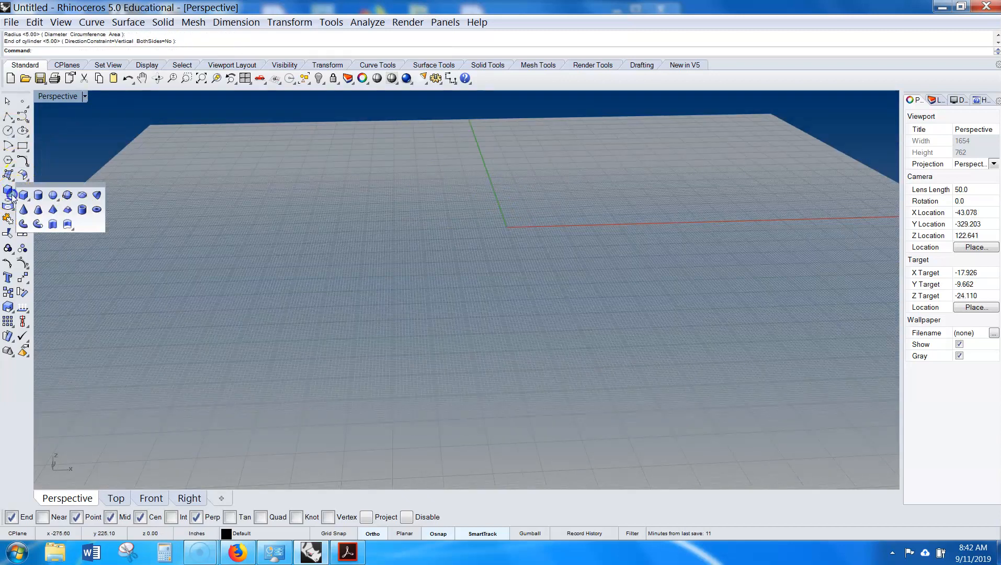
left_click(13, 197)
left_click(362, 198)
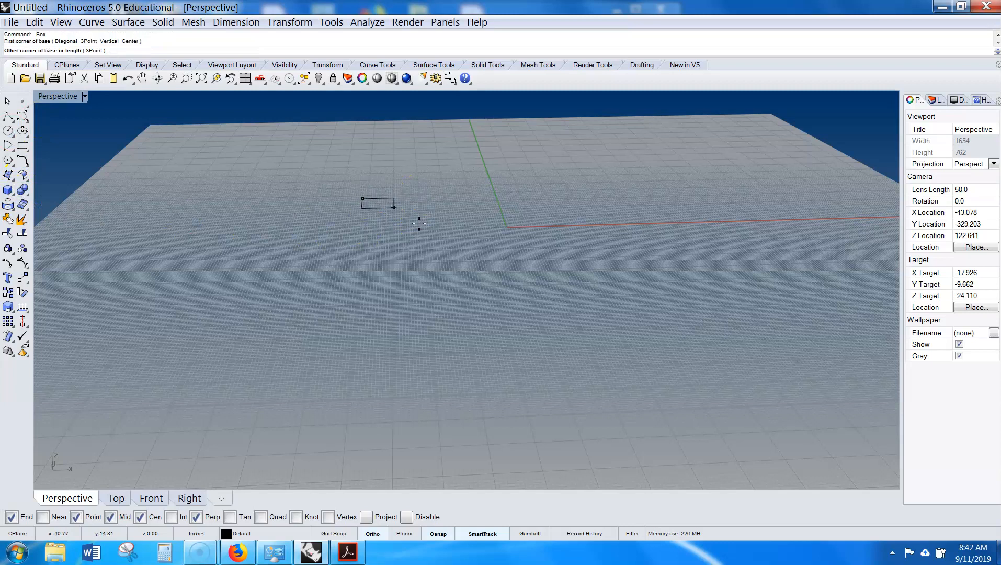
left_click(656, 316)
left_click(675, 131)
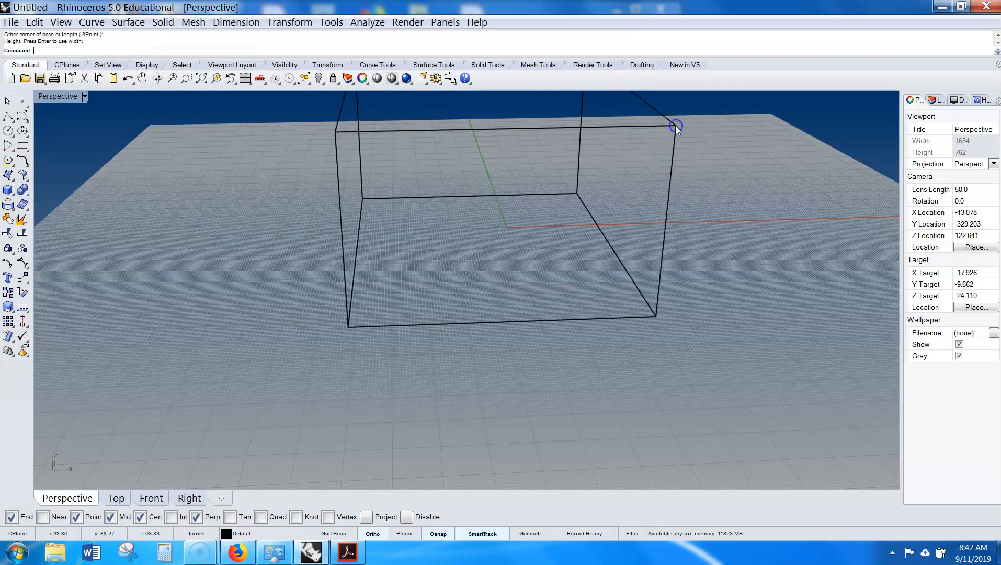
right_click_drag(699, 145, 721, 259)
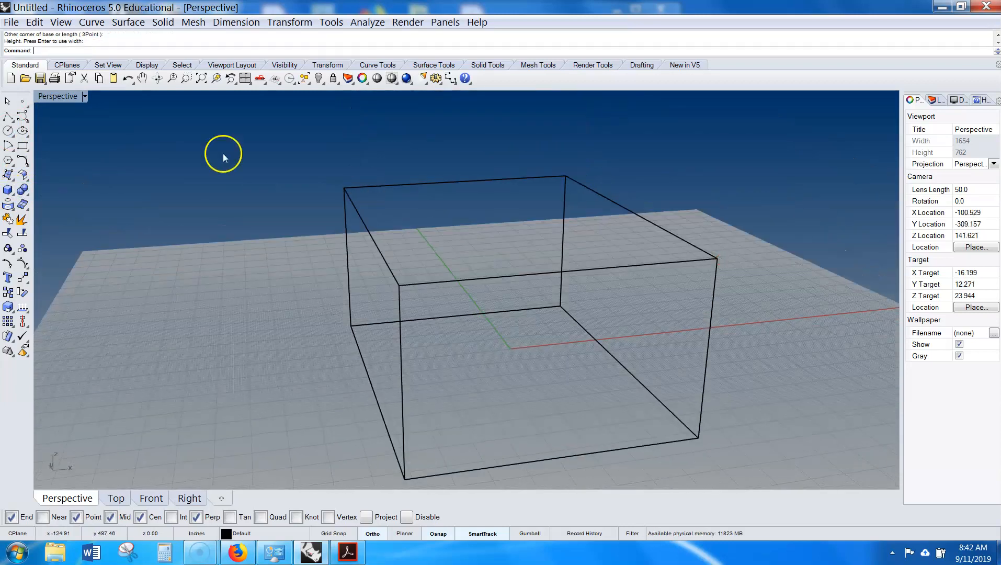
- Set the Perspective viewport to Shaded display and try to delete the box
left_click(78, 96)
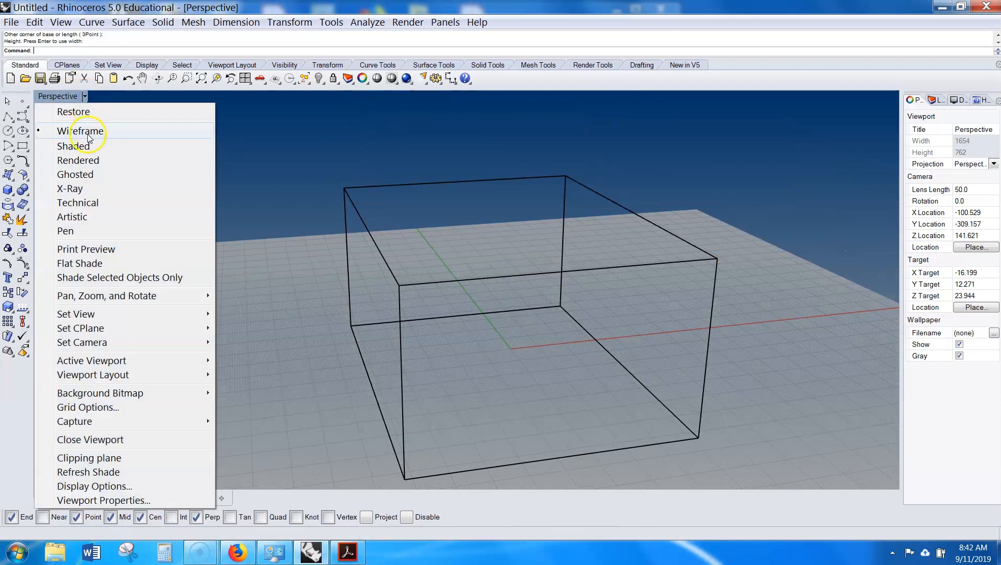
left_click(73, 146)
mouse_move(548, 274)
right_mouse_down()
mouse_move(695, 248)
mouse_move(632, 263)
mouse_move(447, 248)
mouse_move(520, 239)
mouse_move(502, 225)
right_mouse_up()
left_click(482, 225)
key("Delete")
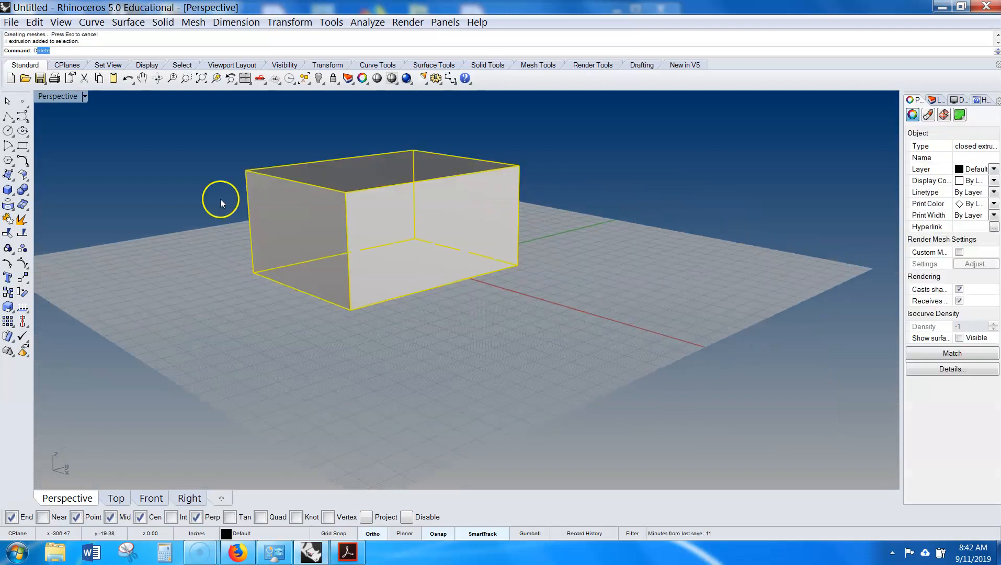
key("Escape")
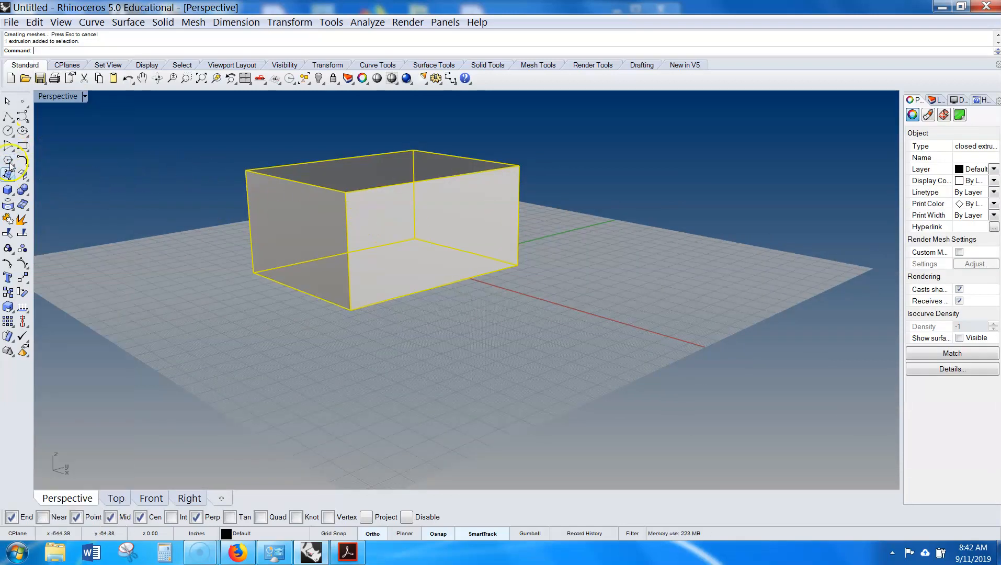
- Draw a larger cube-shaped box by base corners and height, and delete the original smaller box
left_click(7, 191)
left_click(24, 193)
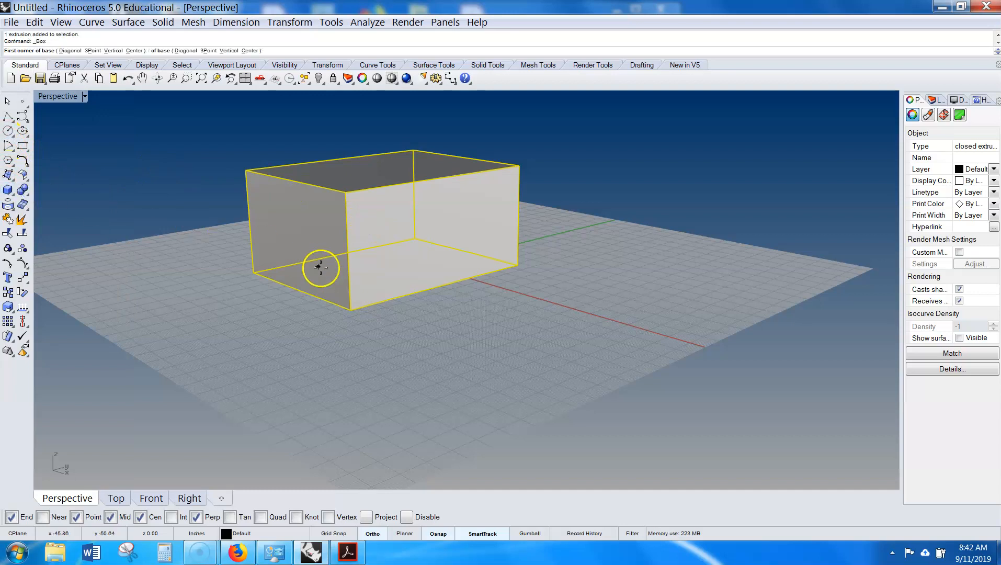
left_click(253, 273)
left_click(616, 277)
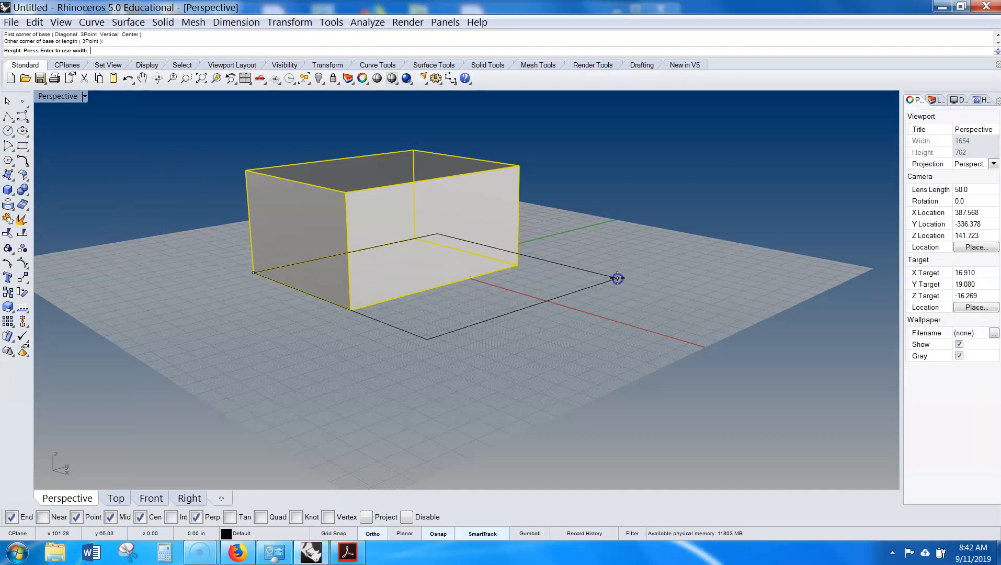
scroll(623, 175, "down", 5)
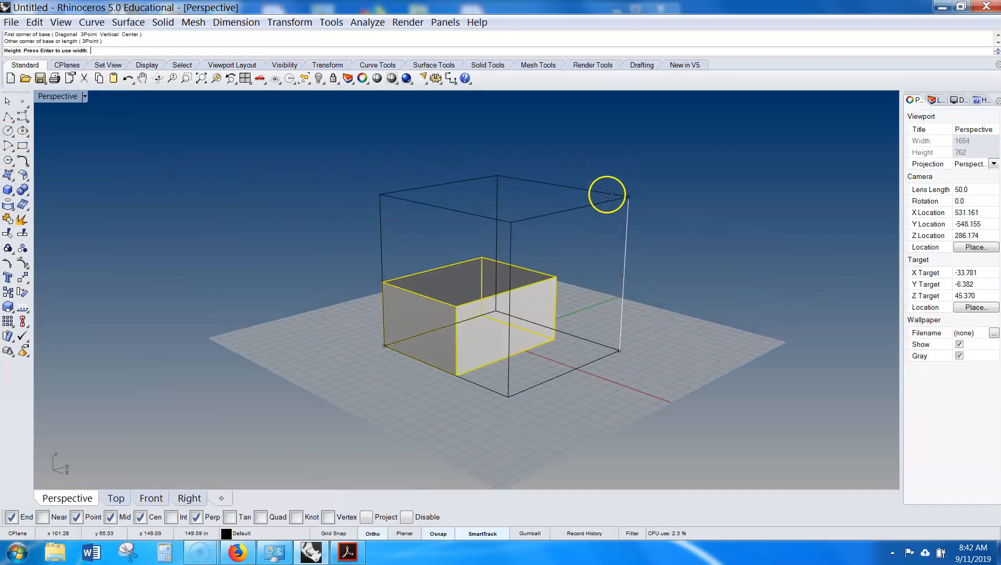
left_click(601, 185)
left_click(459, 345)
key("Delete")
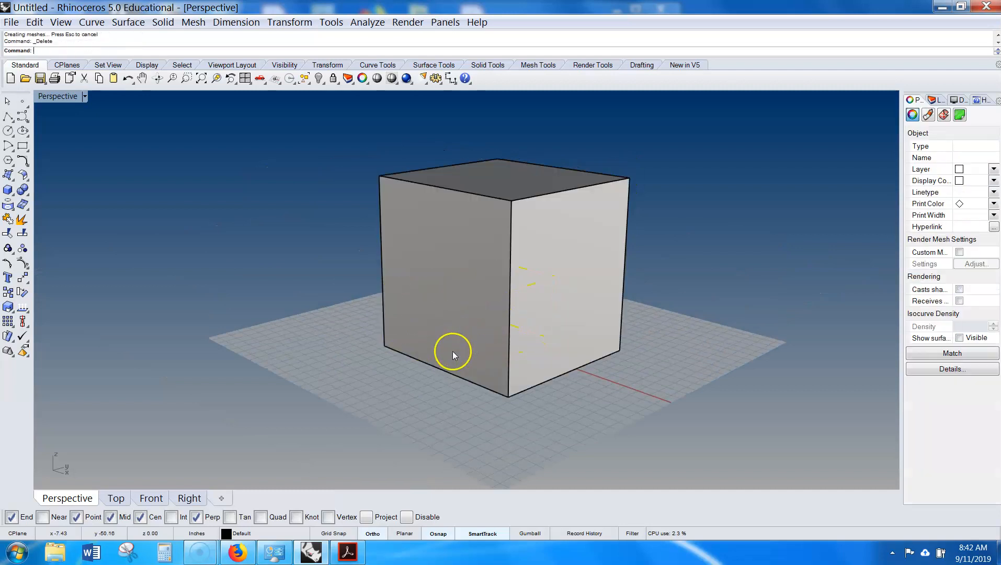
- Switch the Perspective viewport to Wireframe display
right_click_drag(445, 407, 507, 293)
scroll(319, 163, "up", 3)
right_click_drag(402, 185, 309, 151)
left_click(84, 96)
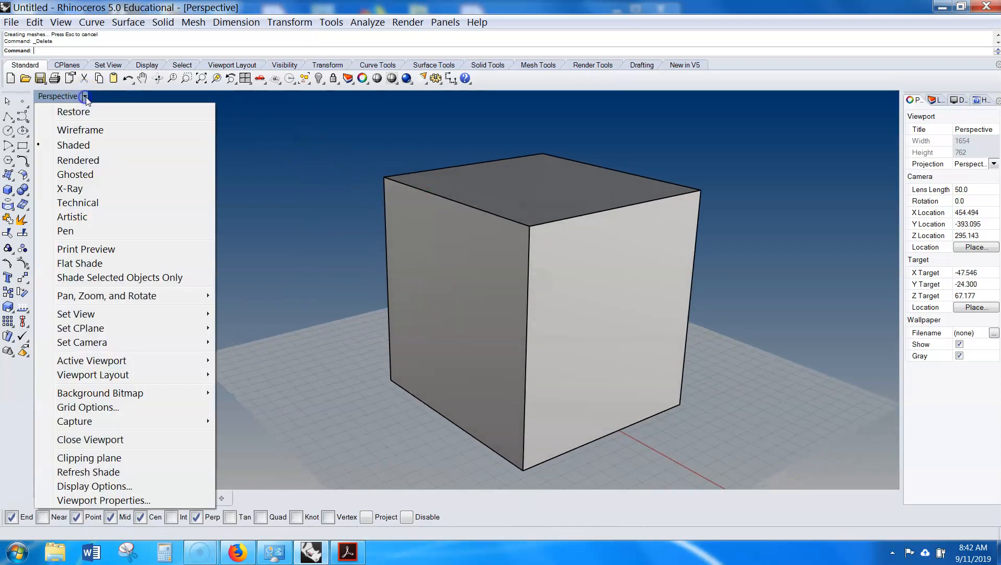
left_click(85, 131)
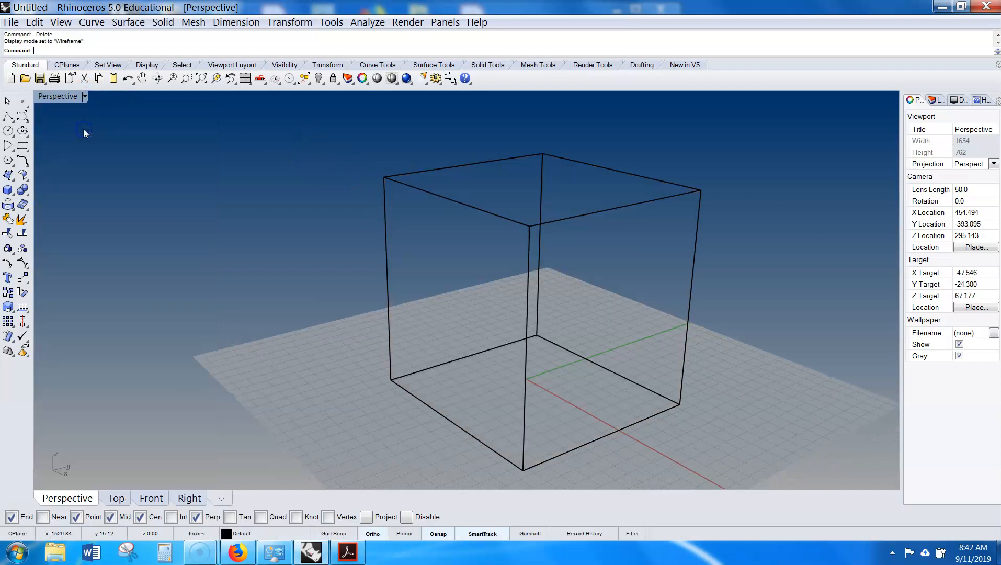
- Switch the Perspective viewport to Shaded display
right_click_drag(316, 243, 402, 247)
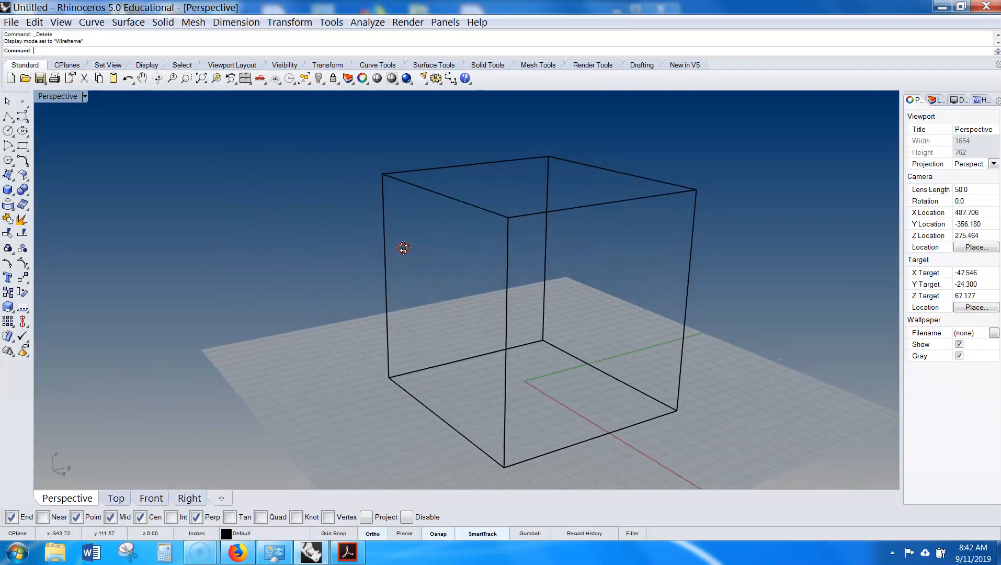
left_click(84, 97)
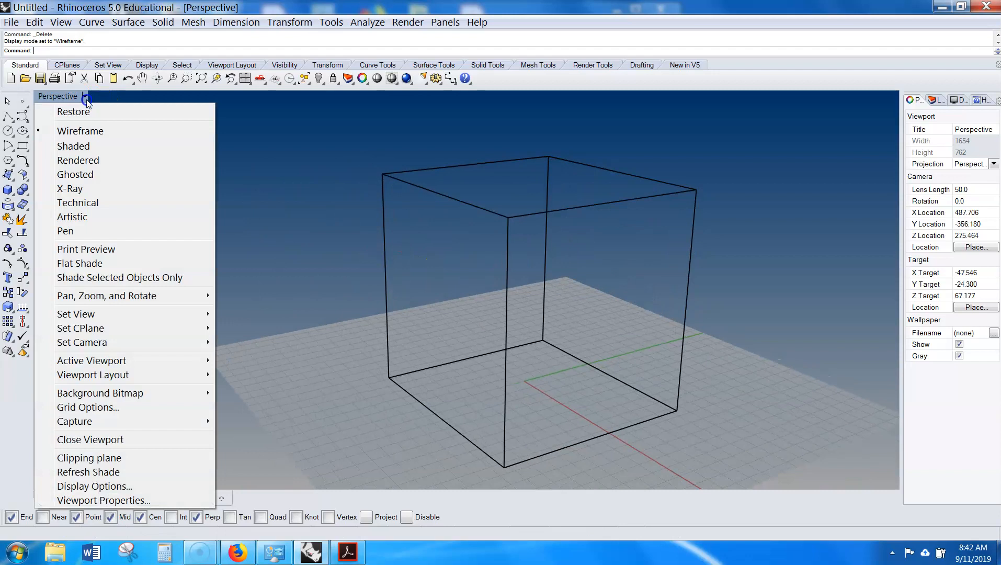
left_click(73, 146)
- Switch the Perspective viewport to Rendered display
mouse_move(319, 211)
right_mouse_down()
mouse_move(342, 252)
mouse_move(404, 214)
mouse_move(500, 194)
mouse_move(567, 241)
mouse_move(545, 250)
mouse_move(480, 189)
mouse_move(418, 268)
mouse_move(324, 220)
right_mouse_up()
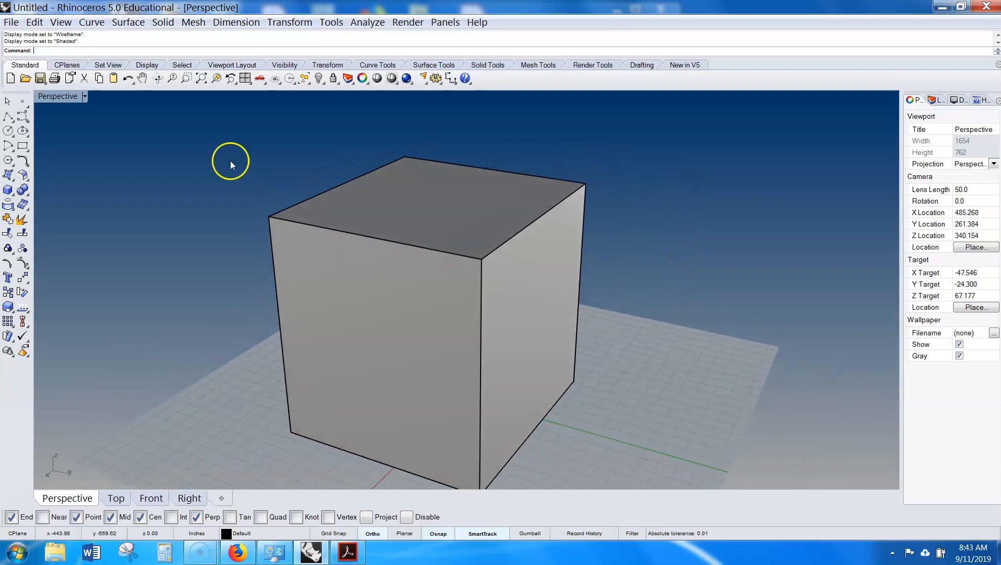
left_click(84, 97)
left_click(77, 161)
- Switch the Perspective viewport to Ghosted display
mouse_move(420, 276)
right_mouse_down()
mouse_move(529, 292)
mouse_move(579, 278)
mouse_move(567, 306)
mouse_move(426, 280)
right_mouse_up()
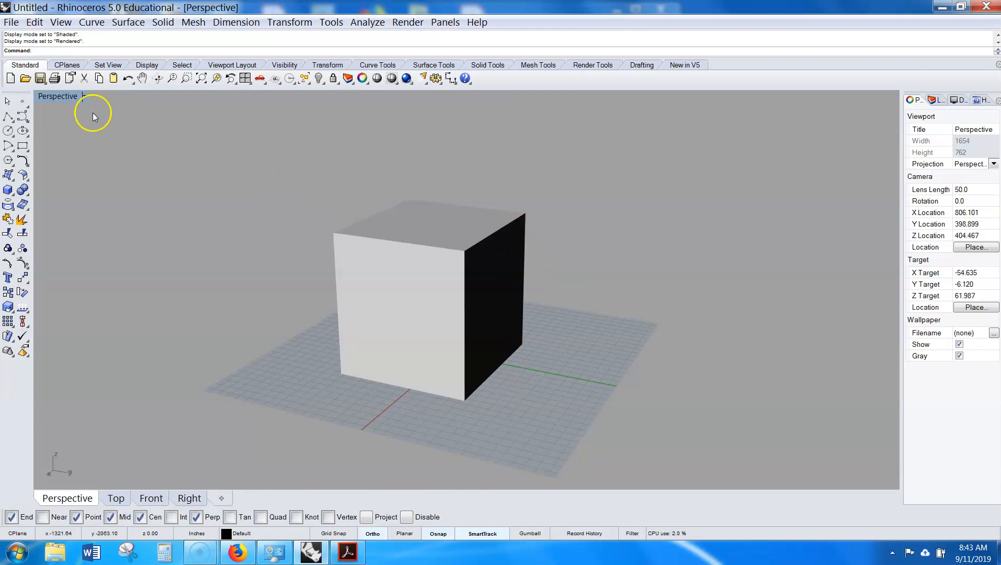
left_click(86, 97)
left_click(70, 172)
- Switch the Perspective viewport to X-Ray display
right_click_drag(390, 251, 431, 277)
scroll(445, 287, "up", 8)
scroll(445, 288, "down", 4)
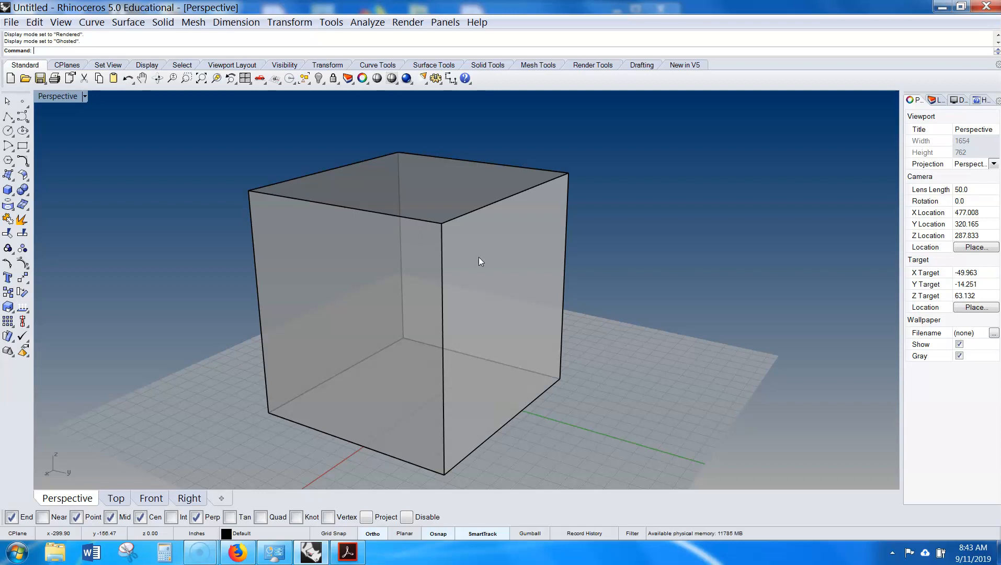
right_click_drag(511, 290, 489, 289)
left_click(85, 97)
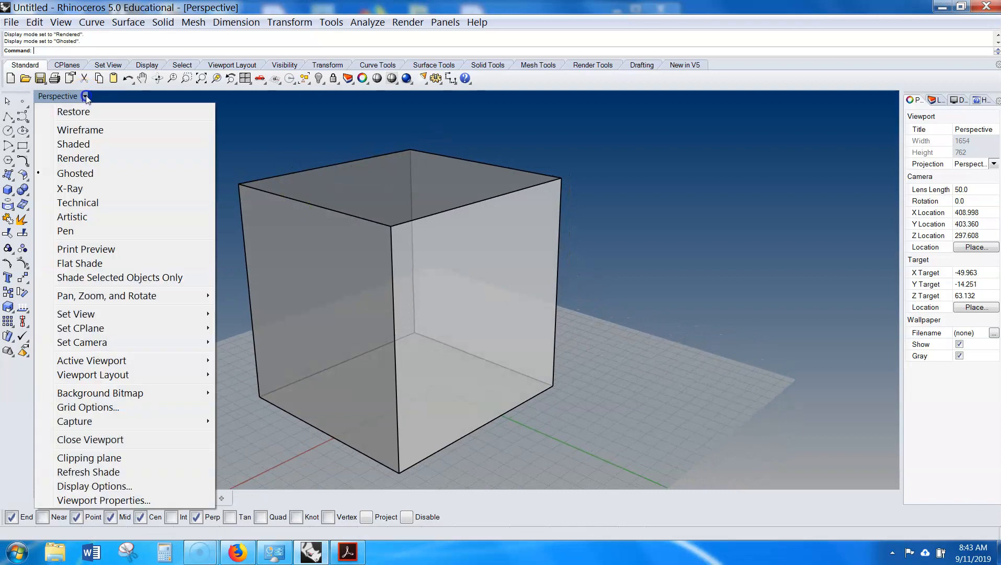
left_click(83, 188)
- Switch the Perspective viewport back to Ghosted display
right_click_drag(292, 222, 248, 175)
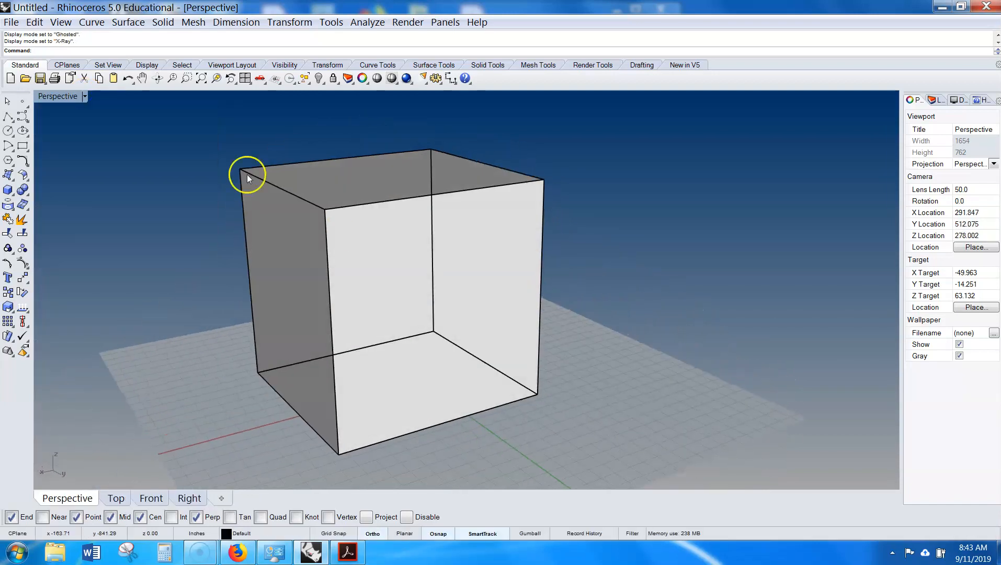
left_click(84, 97)
left_click(89, 170)
- Switch the Perspective viewport to Technical display
right_click_drag(208, 207, 451, 264)
left_click(84, 97)
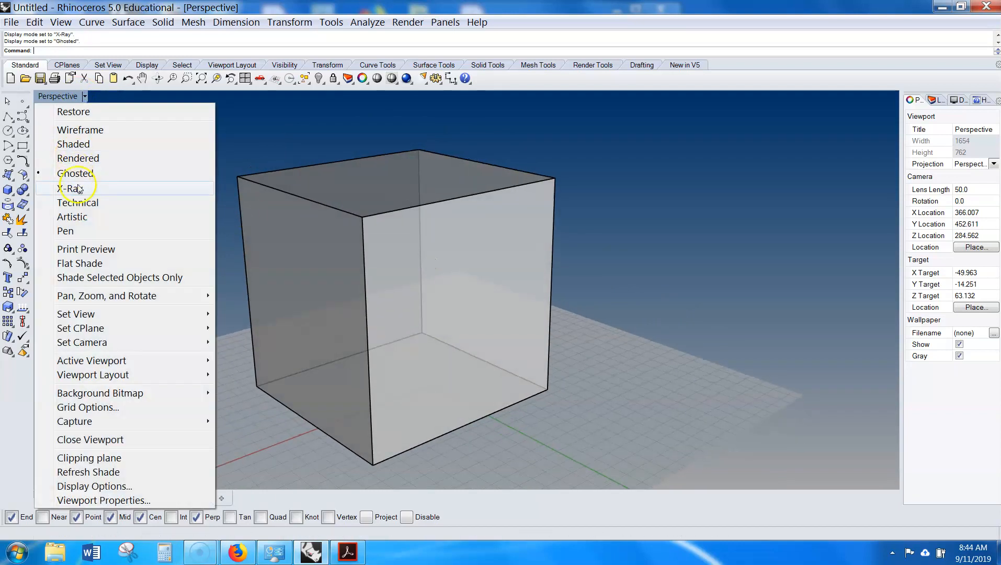
left_click(80, 201)
- Switch the Perspective viewport to Artistic display
right_click_drag(468, 269, 117, 106)
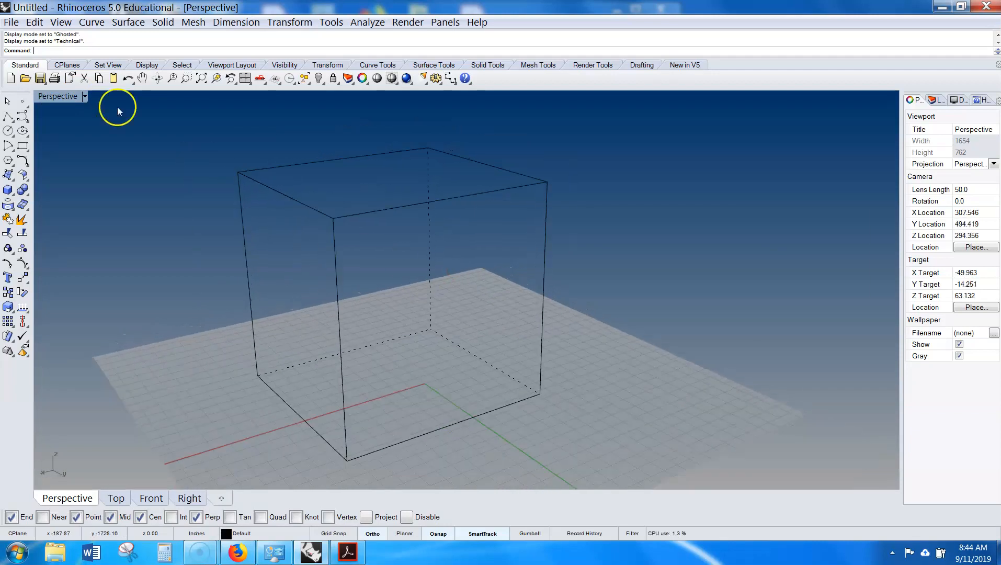
left_click(84, 97)
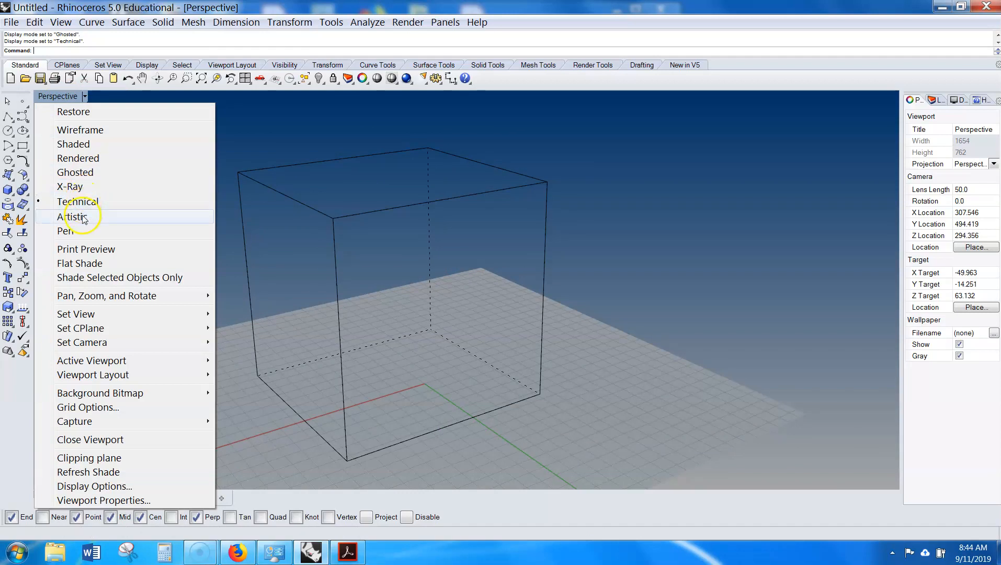
left_click(80, 216)
right_click_drag(295, 258, 366, 219)
- Switch the Perspective viewport to Pen display
left_click(85, 96)
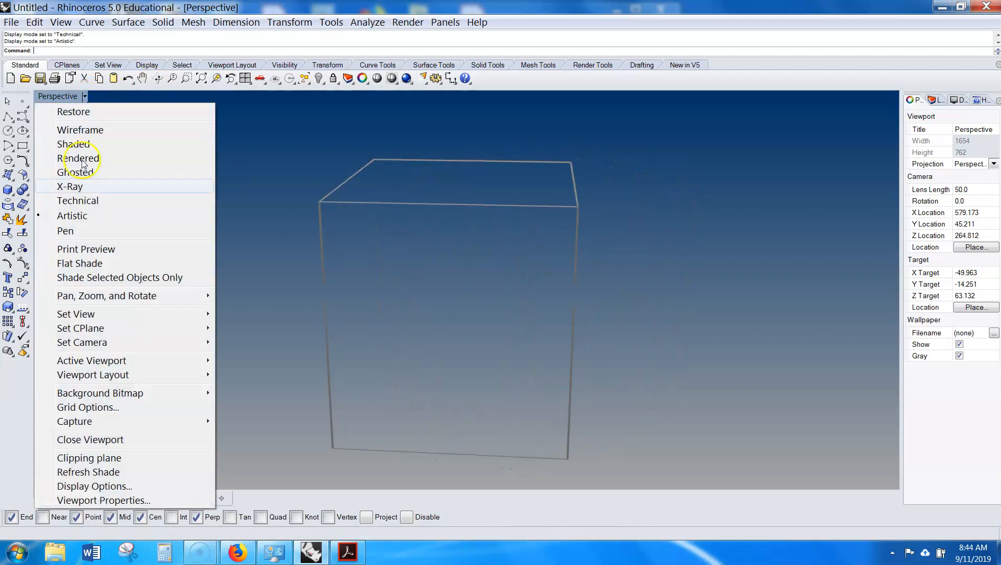
left_click(70, 229)
right_click_drag(685, 241, 199, 150)
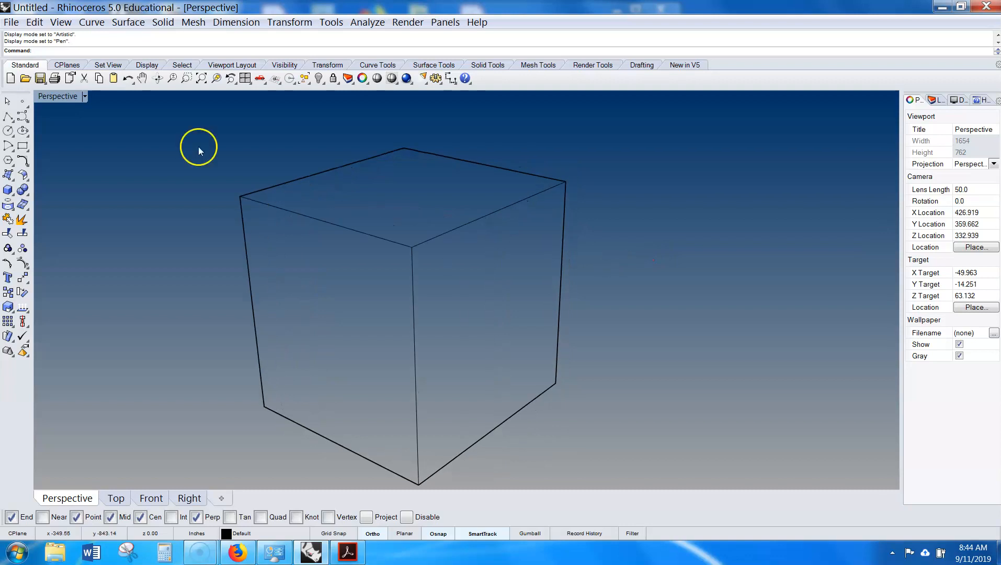
- Turn on Flat Shade and switch the Perspective viewport to Ghosted display
left_click(85, 96)
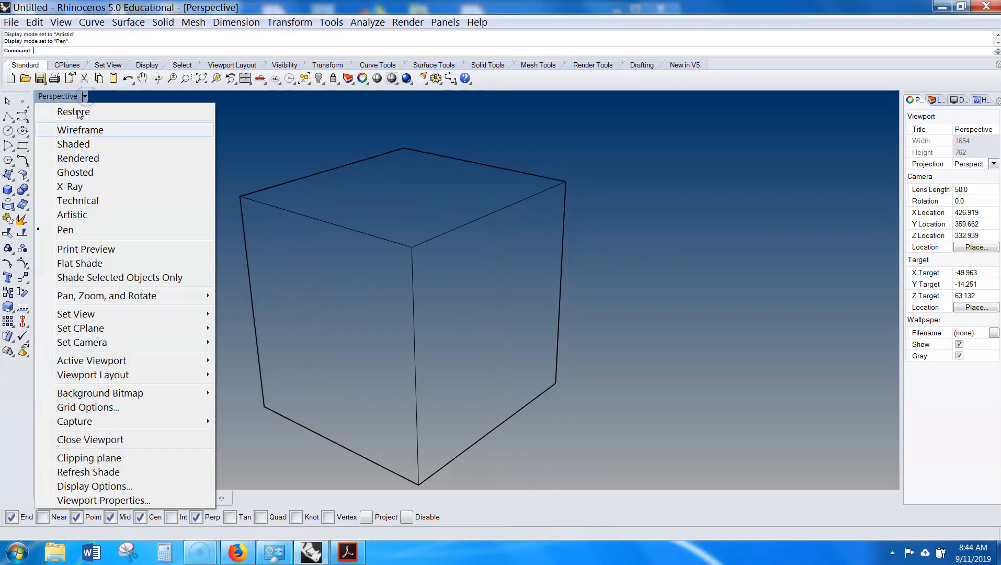
left_click(105, 264)
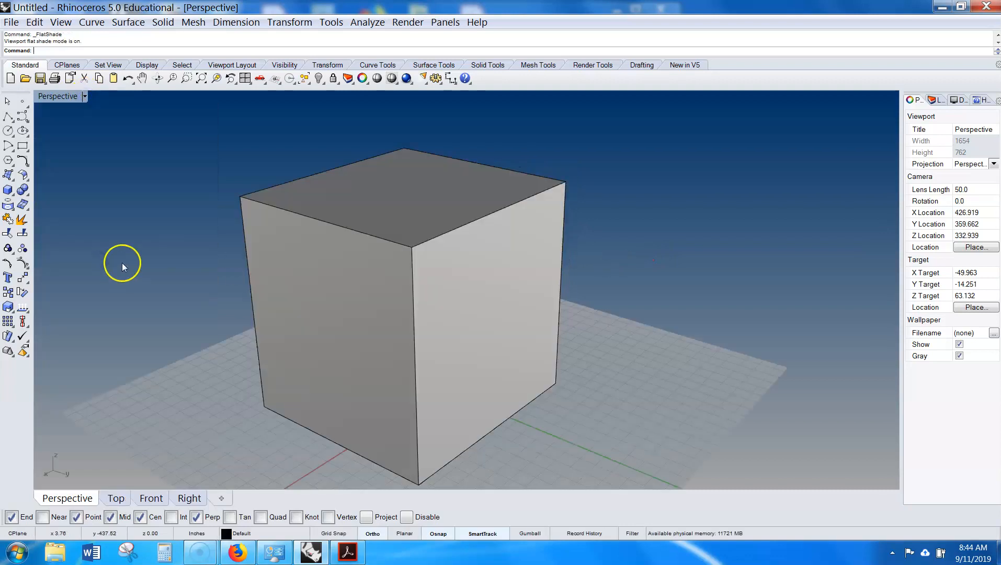
left_click(84, 96)
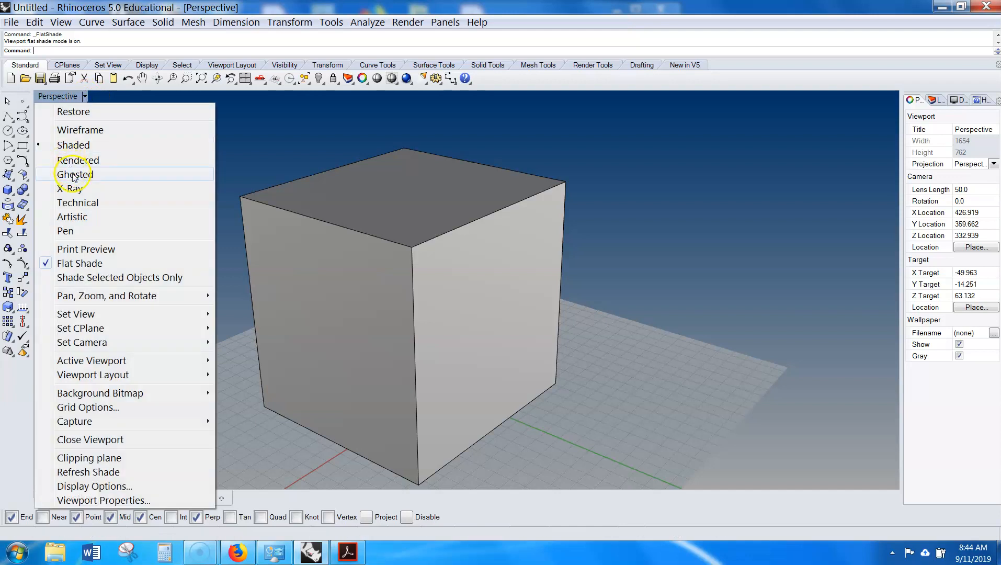
left_click(79, 175)
right_click_drag(456, 312, 131, 260)
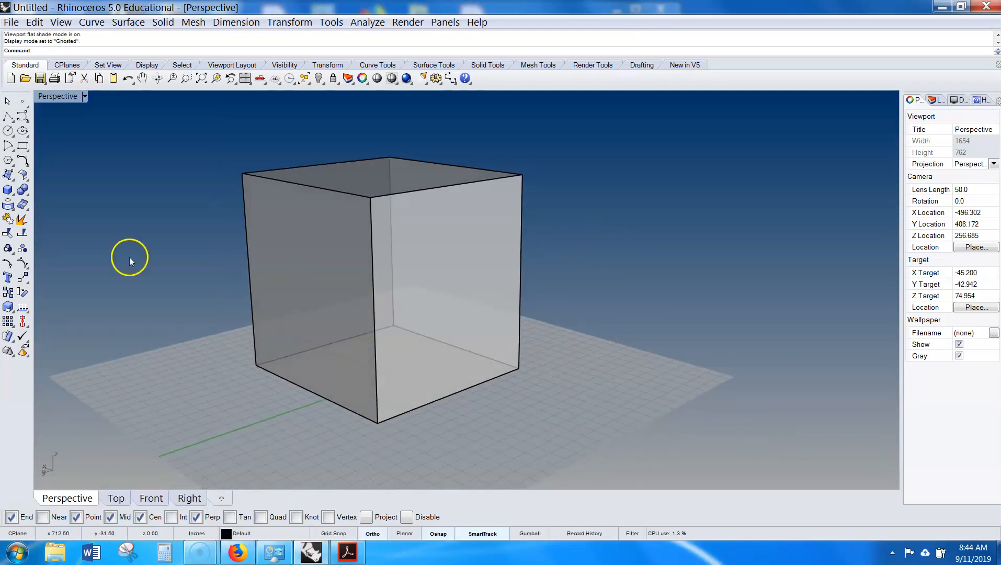
- Restore the four-viewport layout and zoom all viewports to the selected box
double_click(61, 102)
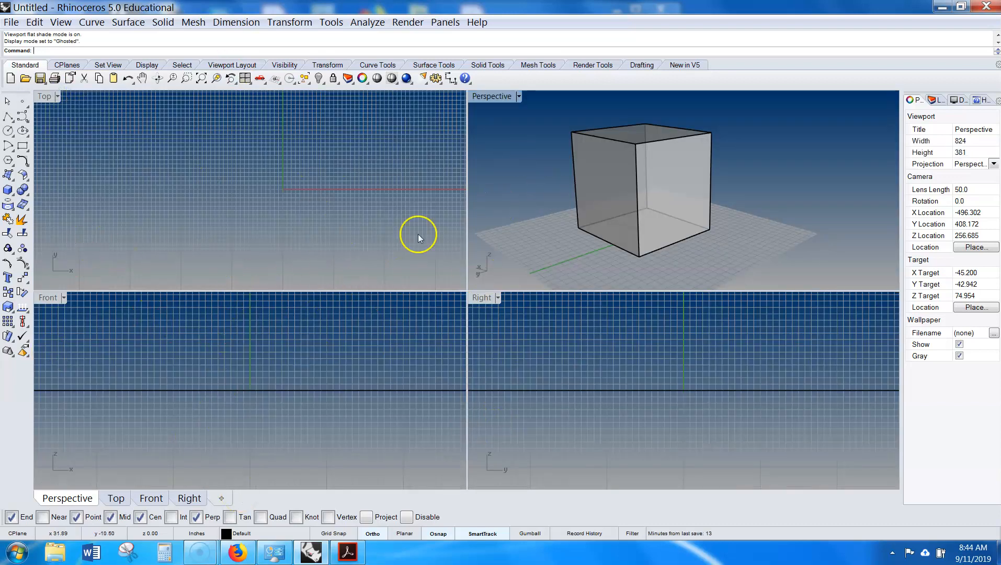
left_click(679, 178)
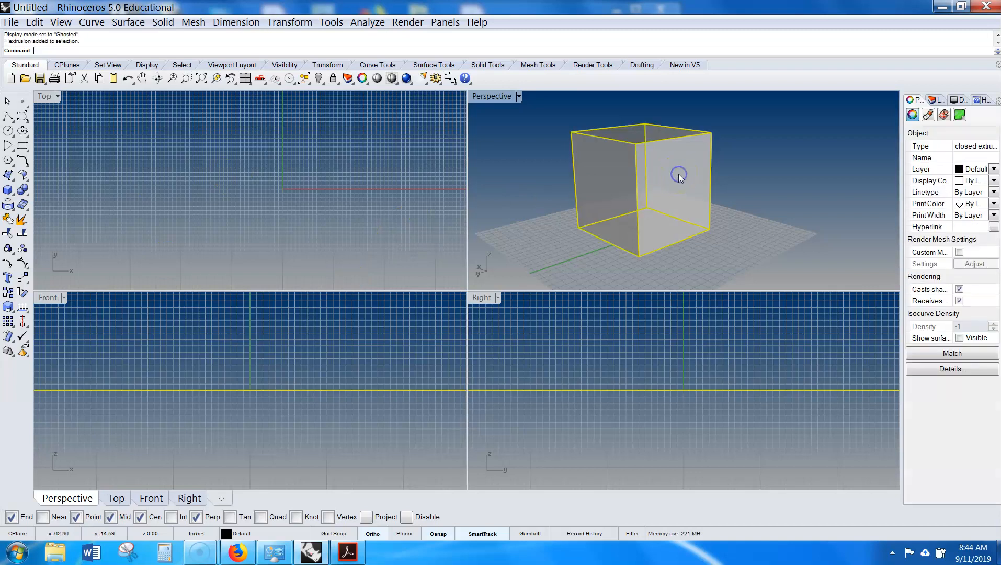
right_click(217, 84)
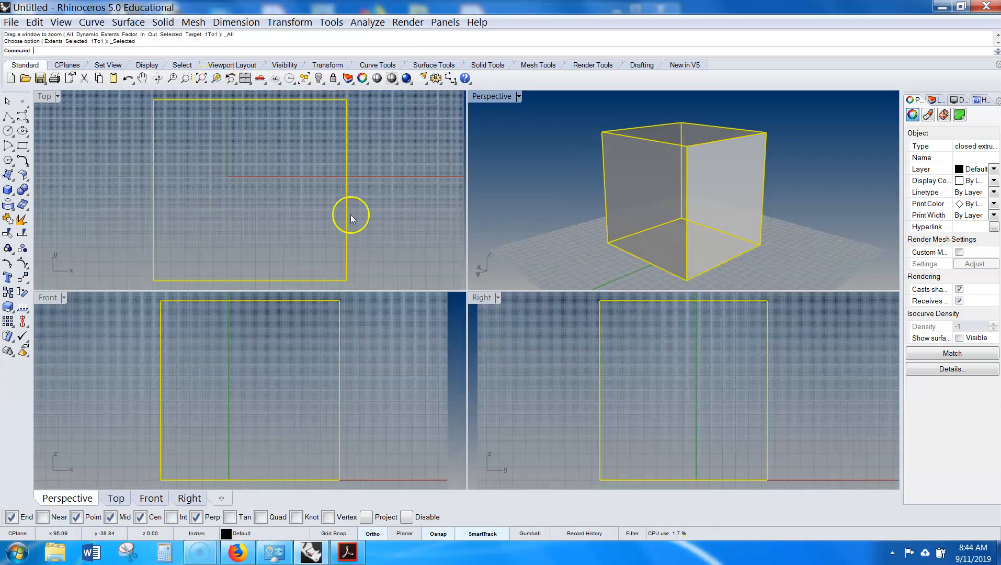
scroll(228, 141, "down", 5)
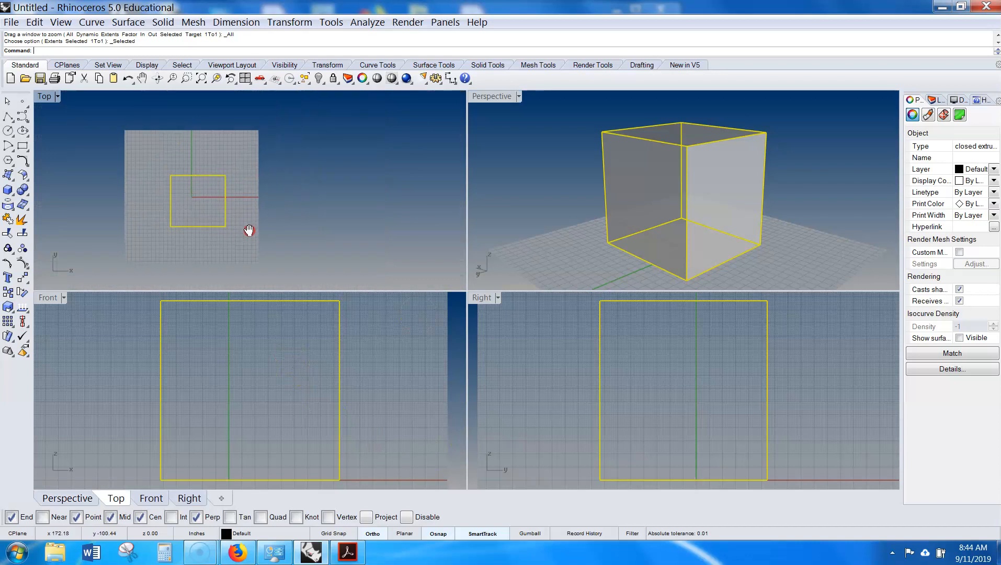
scroll(276, 370, "down", 5)
right_click_drag(275, 371, 311, 355)
scroll(576, 407, "down", 6)
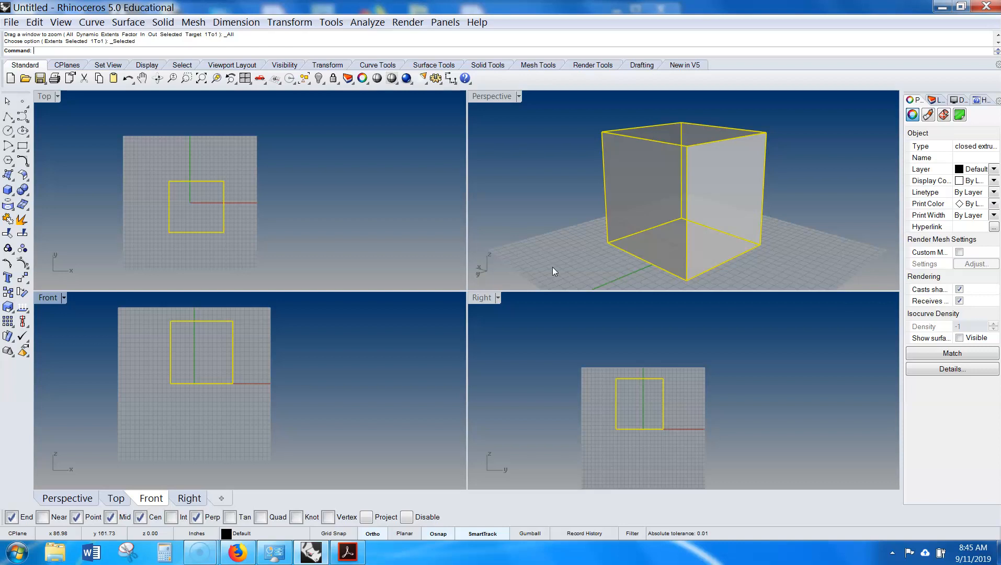
left_click(512, 199)
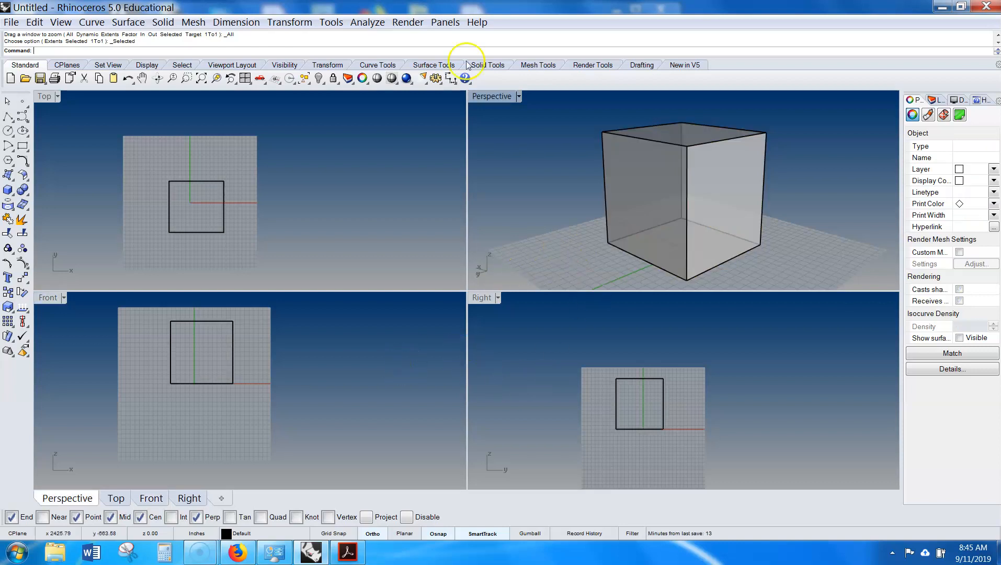
- Maximize the Perspective viewport, select the box and zoom the viewport to it
double_click(485, 99)
scroll(454, 216, "down", 5)
right_click_drag(454, 216, 629, 216, "shift")
scroll(631, 194, "down", 4)
left_click(760, 175)
key("Escape")
left_click(771, 175)
left_click_drag(804, 132, 670, 256)
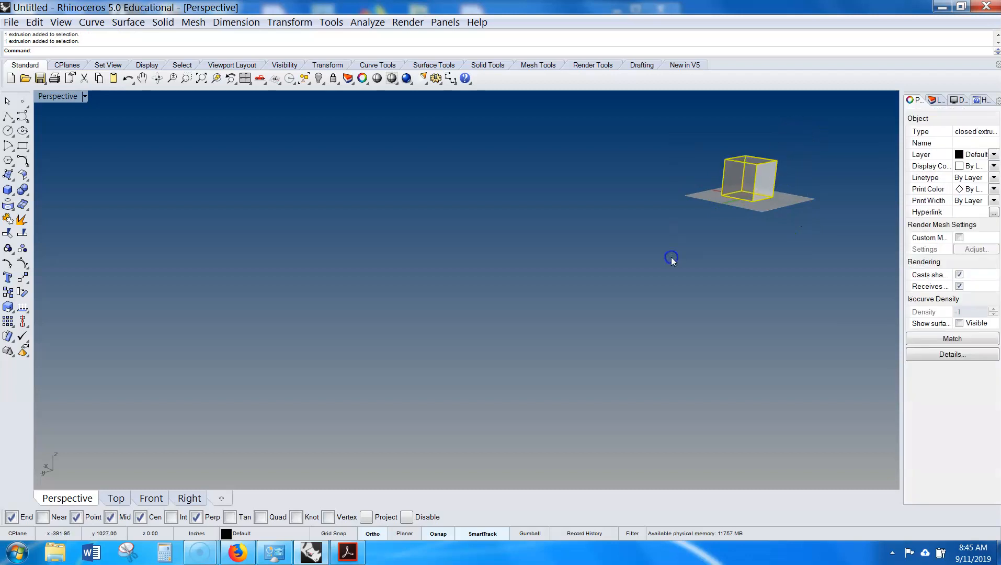
left_click(216, 80)
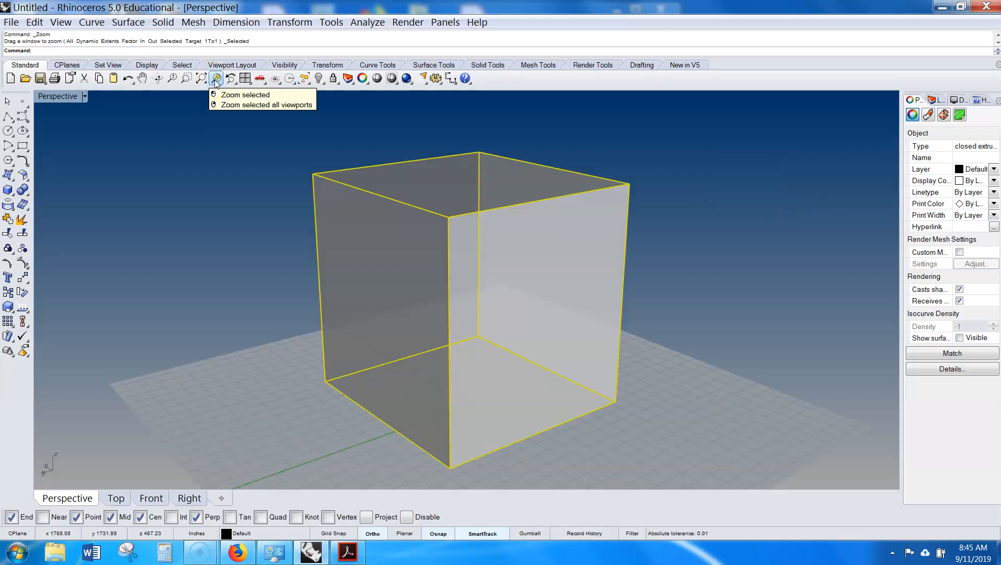
- Zoom the Perspective viewport back to the box using the Zoom command's Selected option
scroll(502, 298, "down", 15)
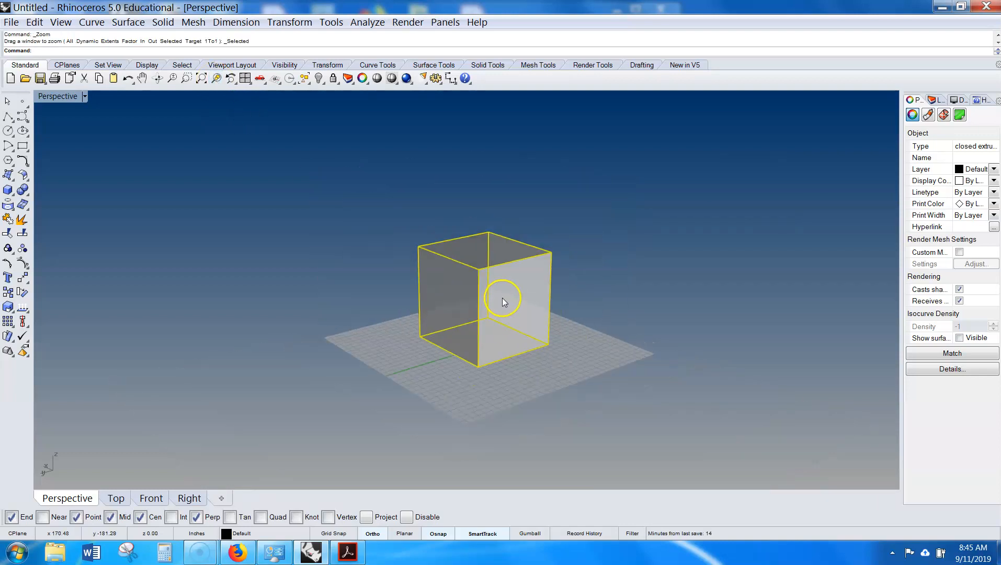
right_click_drag(479, 318, 677, 239, "shift")
left_click_drag(753, 167, 608, 250)
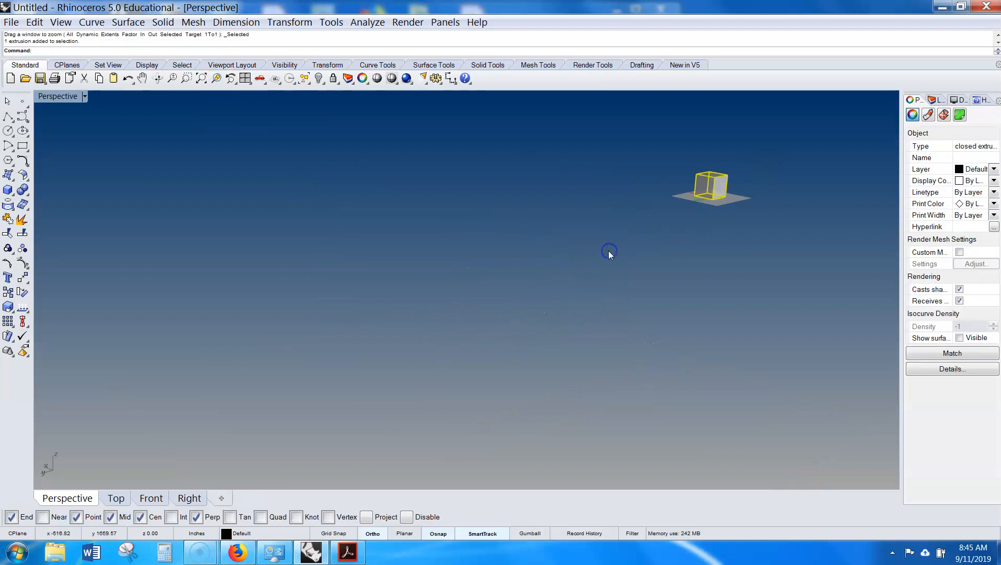
key("Return")
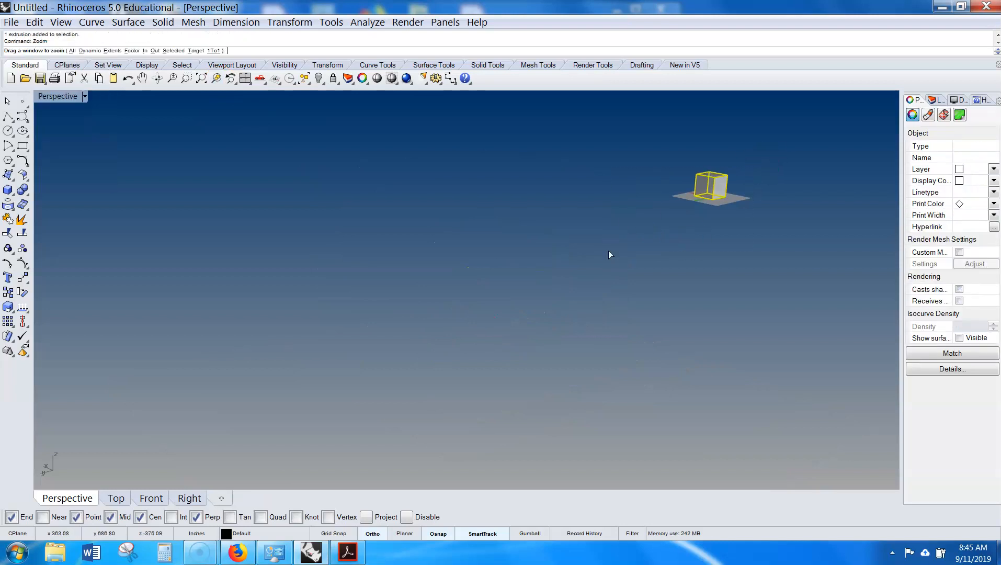
left_click(173, 50)
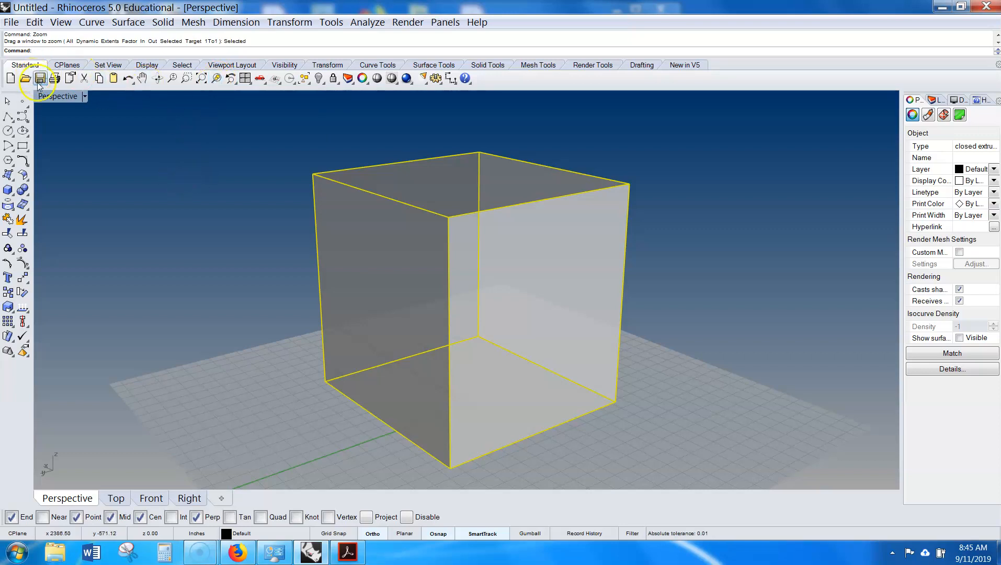
- Return to the four-viewport layout and zoom every viewport to the selected box
left_click(59, 103)
double_click(59, 98)
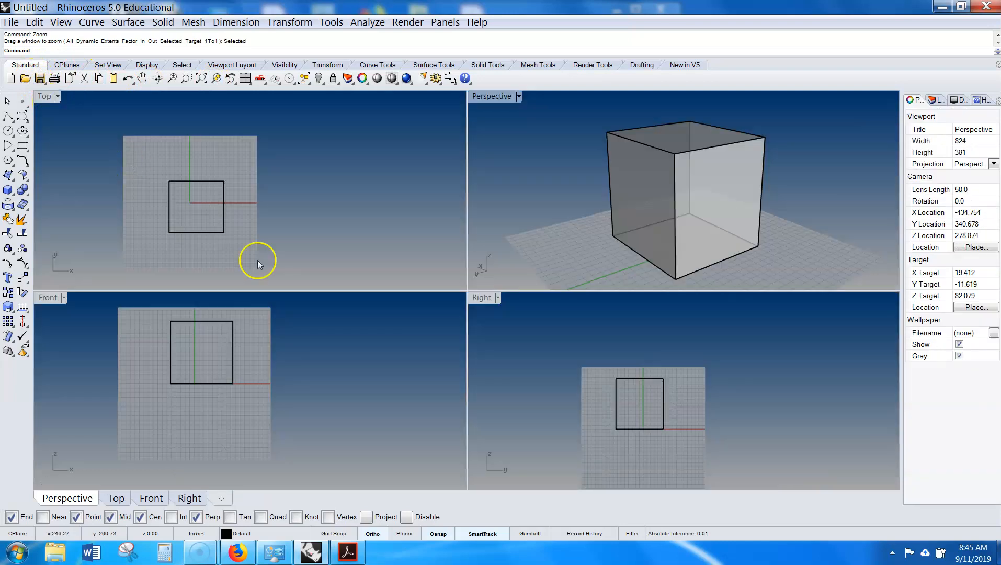
scroll(301, 318, "down", 10)
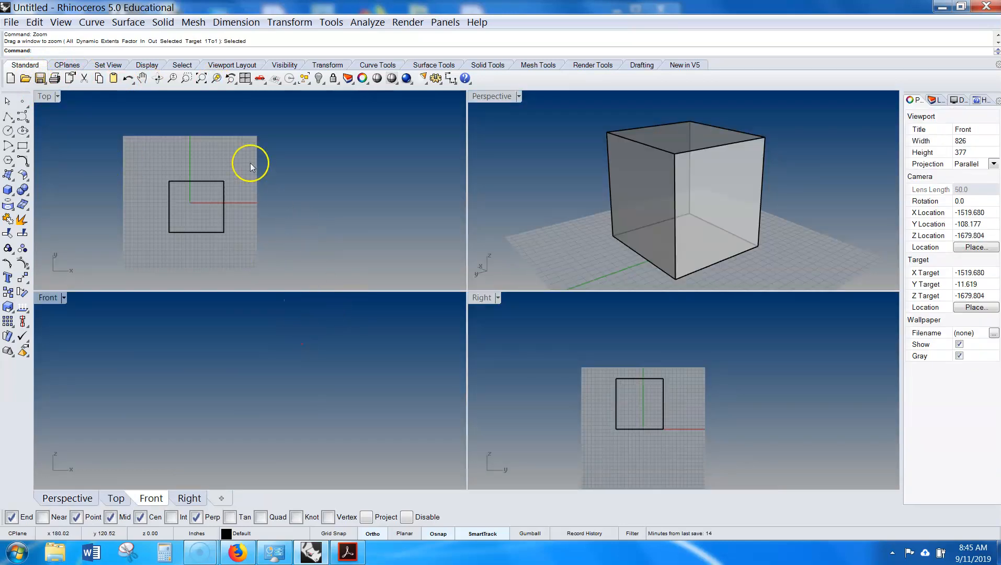
scroll(243, 166, "down", 5)
scroll(242, 167, "down", 5)
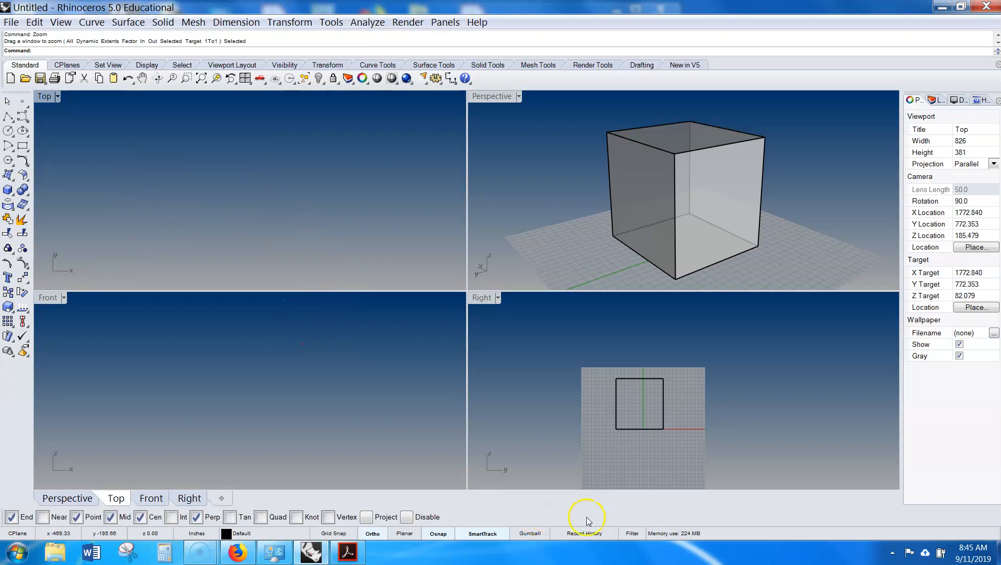
scroll(624, 436, "down", 3)
scroll(623, 436, "down", 8)
right_click_drag(600, 419, 765, 410)
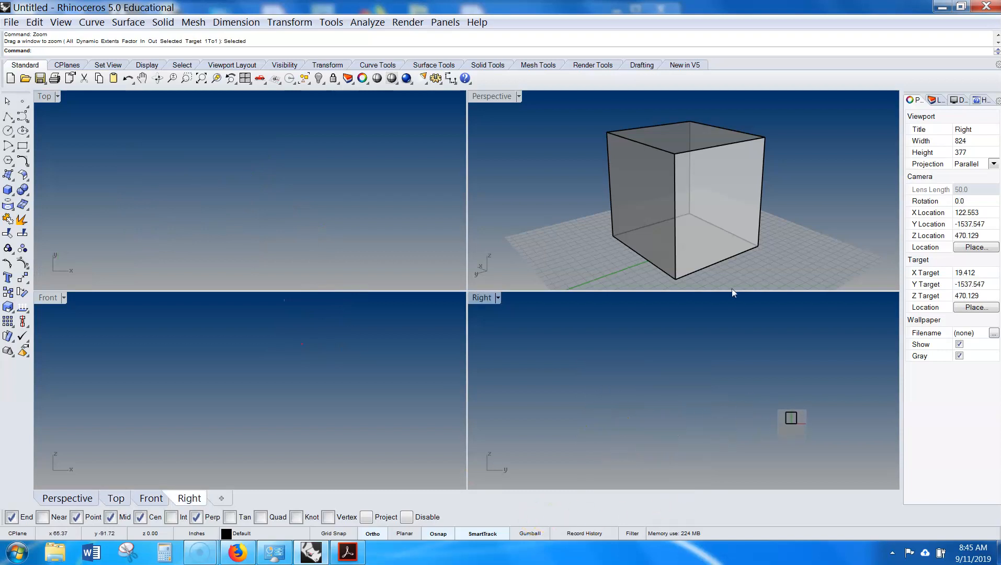
left_click(679, 146)
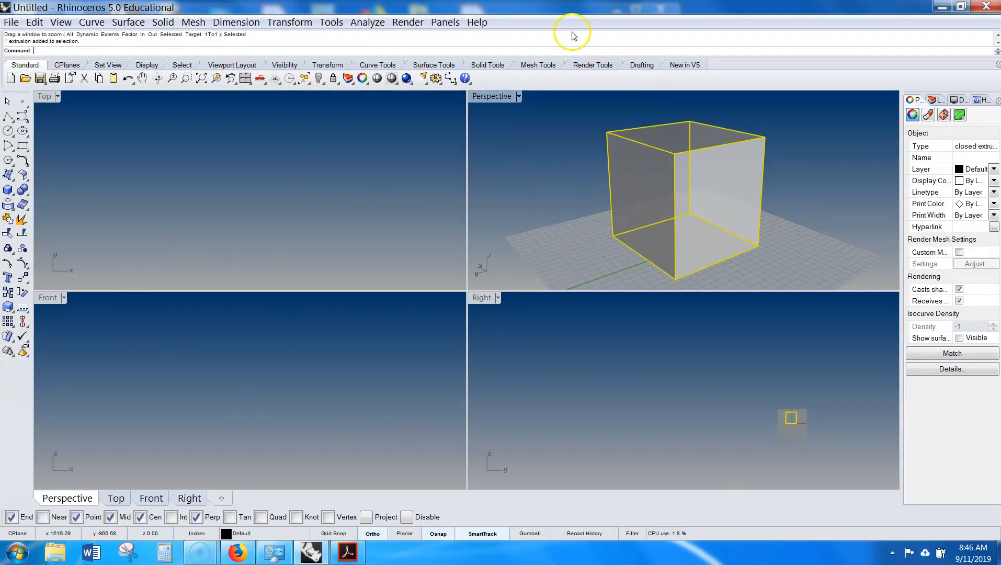
right_click(217, 79)
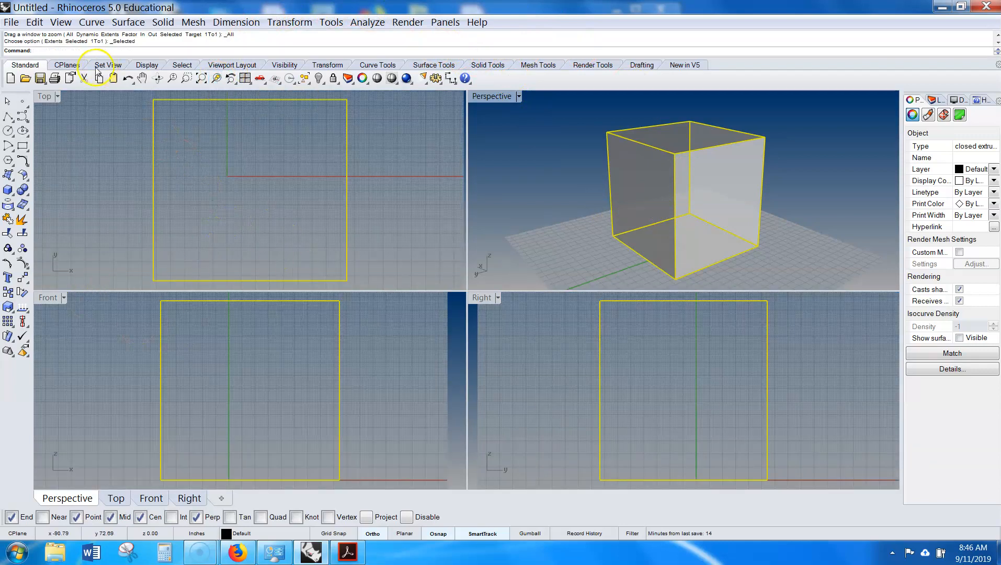
- Switch the Top, Front and Right viewports to Ghosted display
left_click(58, 97)
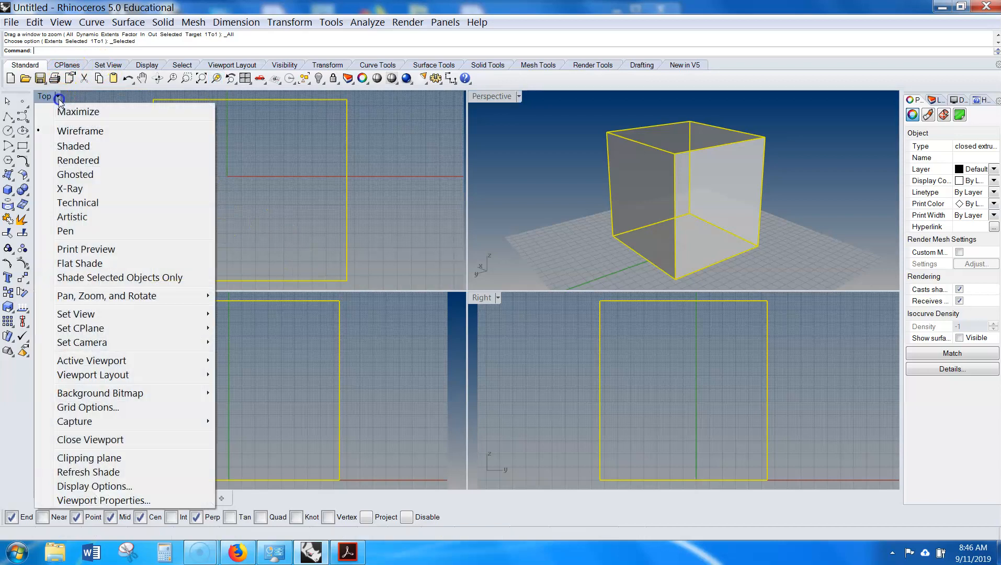
left_click(89, 176)
left_click(61, 300)
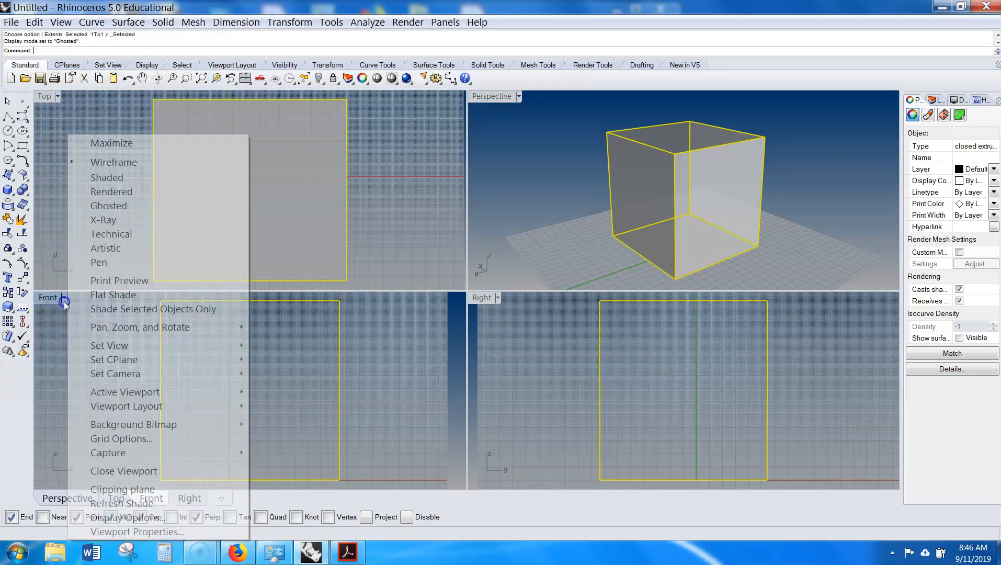
left_click(201, 206)
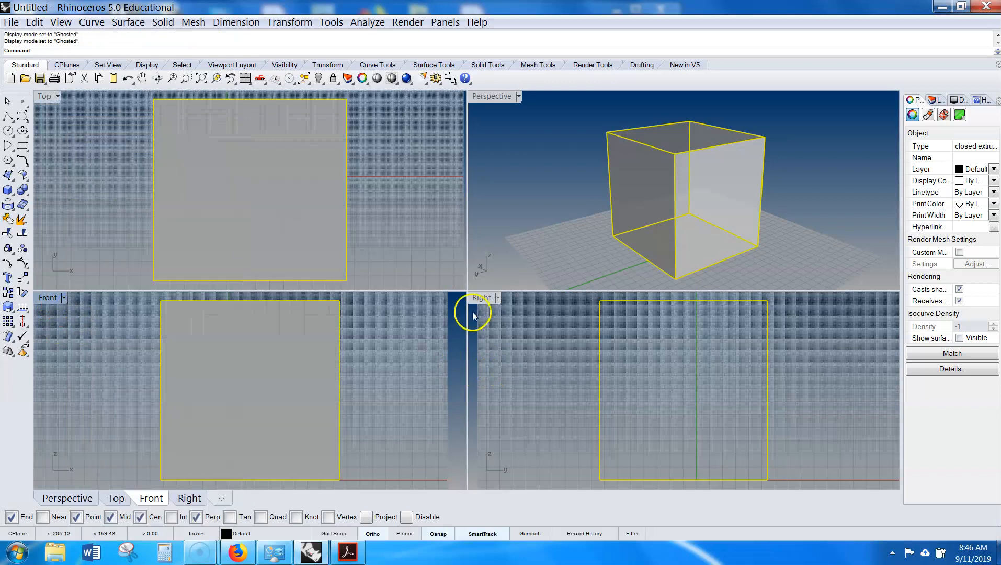
left_click(495, 298)
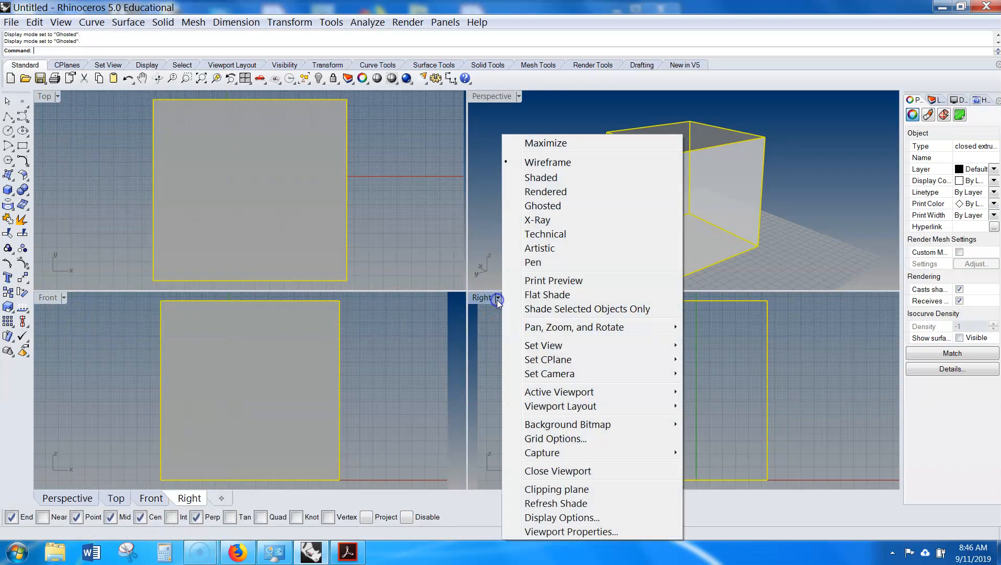
left_click(542, 205)
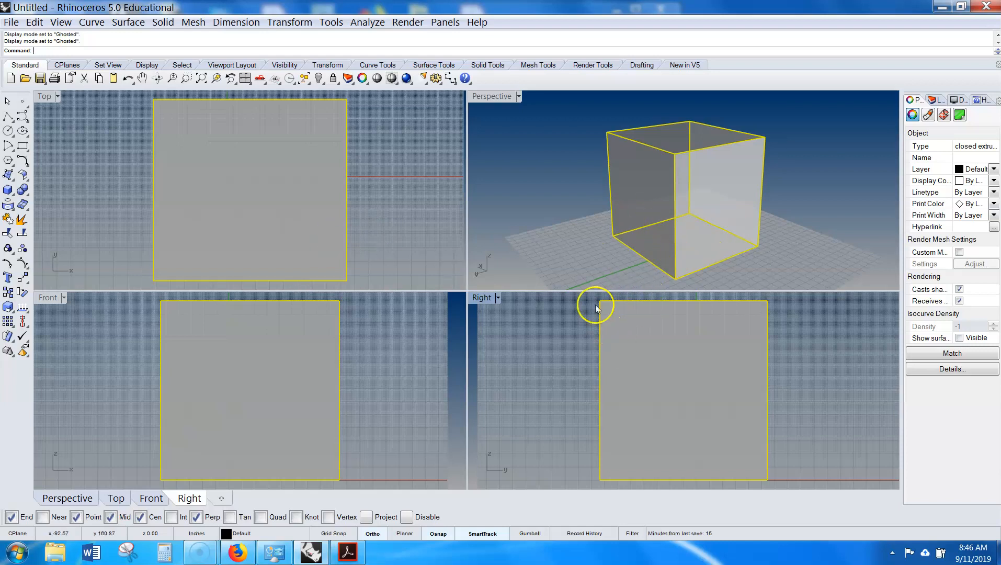
- Run the Grid command and set ShowGrid to No for the Right viewport
type("rid")
key("Return")
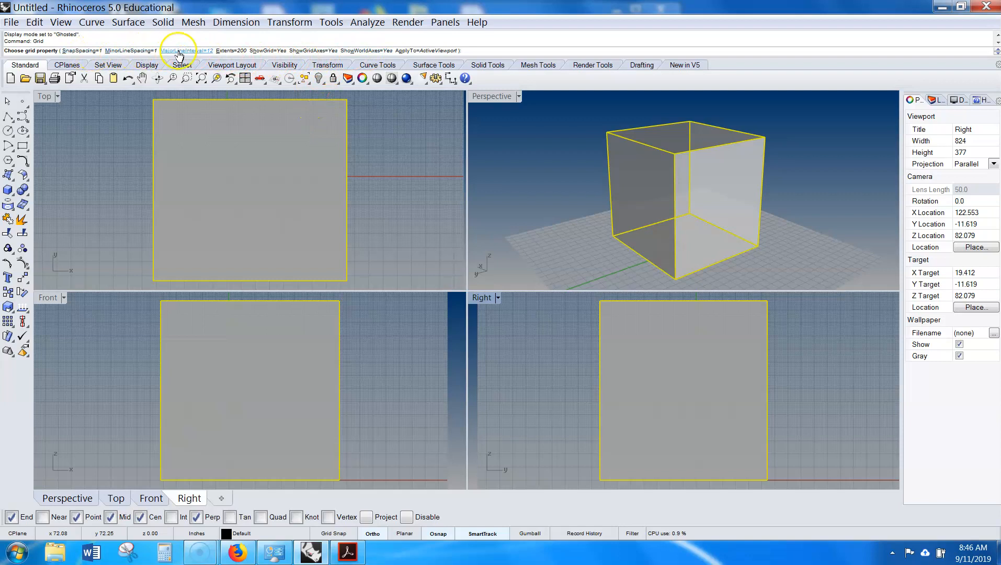
left_click(263, 50)
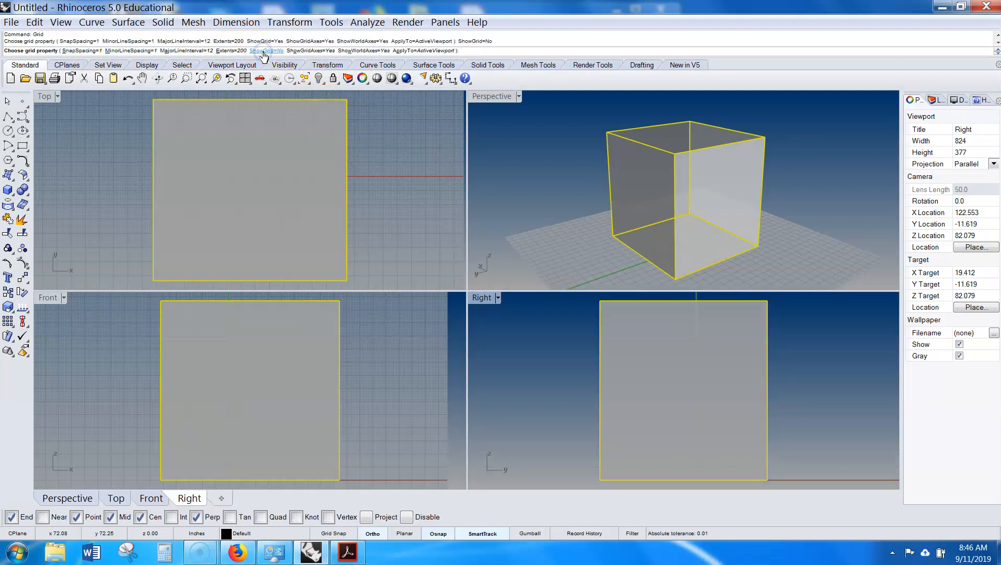
- Try toggling the Grid command's ShowGrid and ShowGridAxes options for the Top and Front viewports
left_click(375, 137)
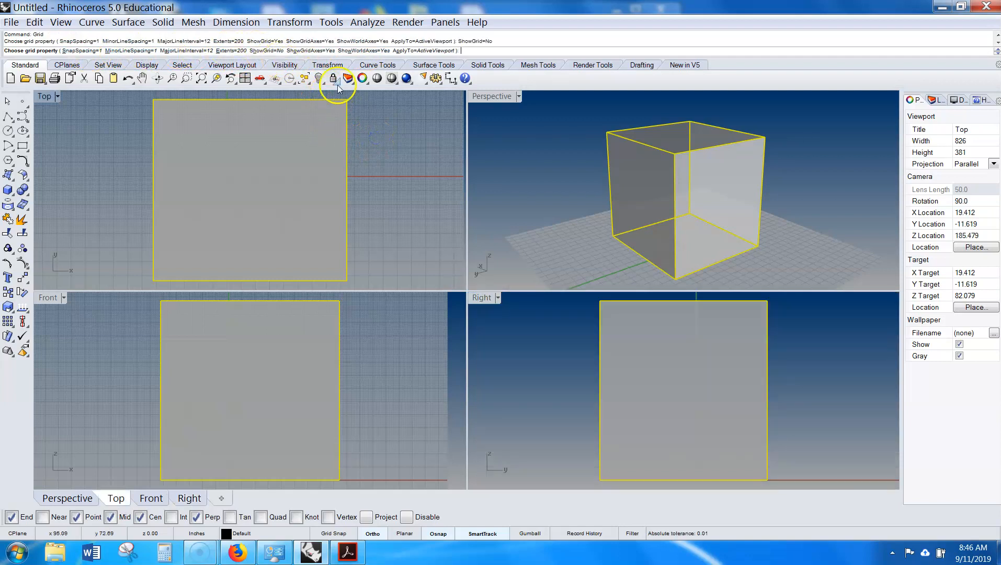
left_click(326, 52)
left_click(406, 338)
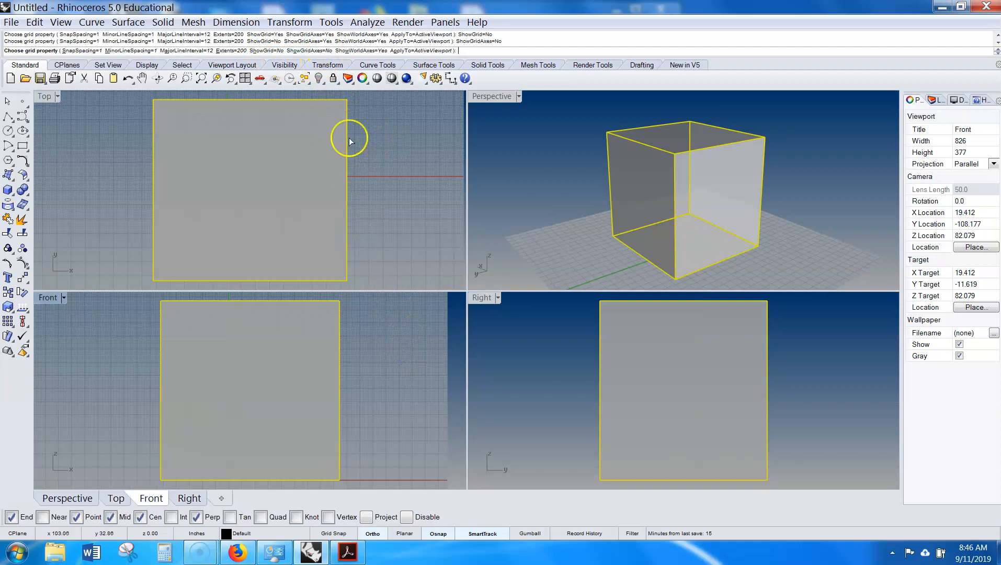
left_click(264, 51)
left_click(266, 51)
left_click(324, 254)
left_click(107, 333)
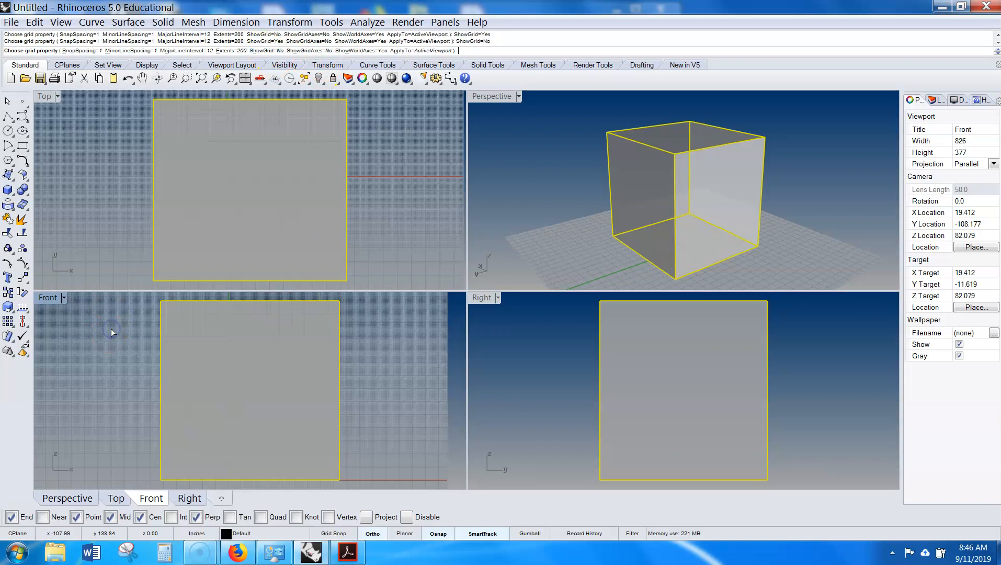
- Maximize the Front viewport and hide its grid by running Grid with ShowGrid set to No
scroll(407, 342, "down", 4)
scroll(489, 339, "down", 10)
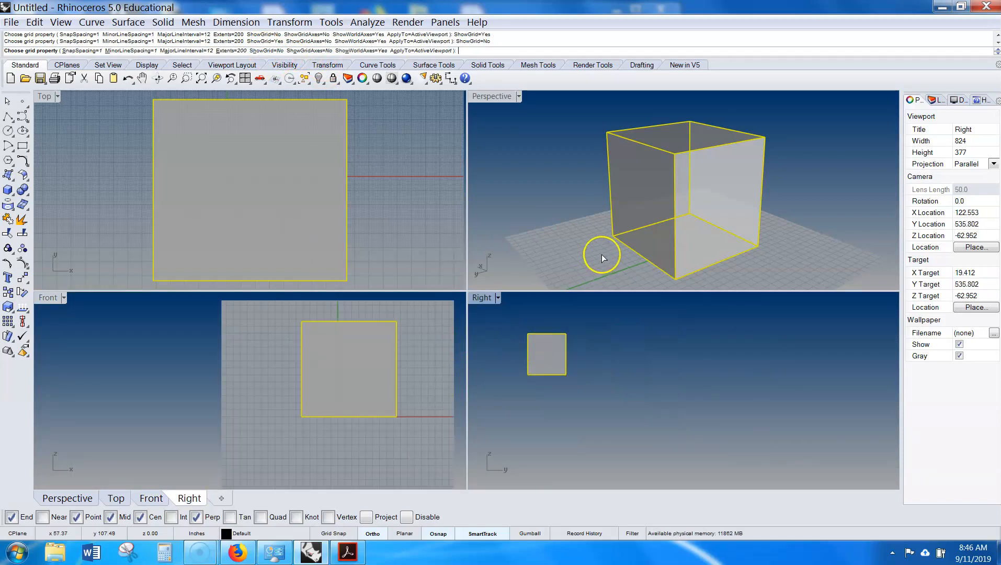
scroll(602, 258, "down", 5)
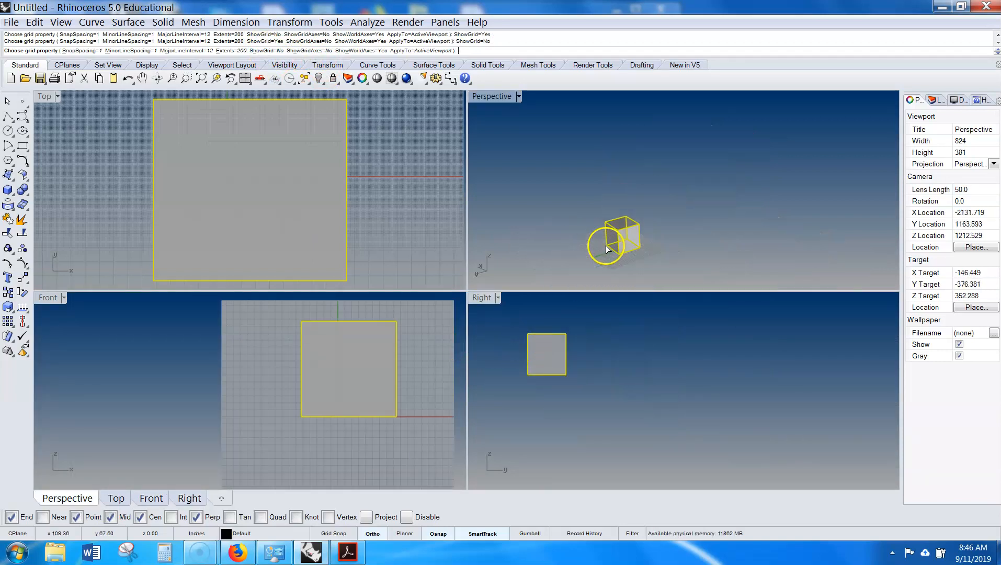
double_click(45, 296)
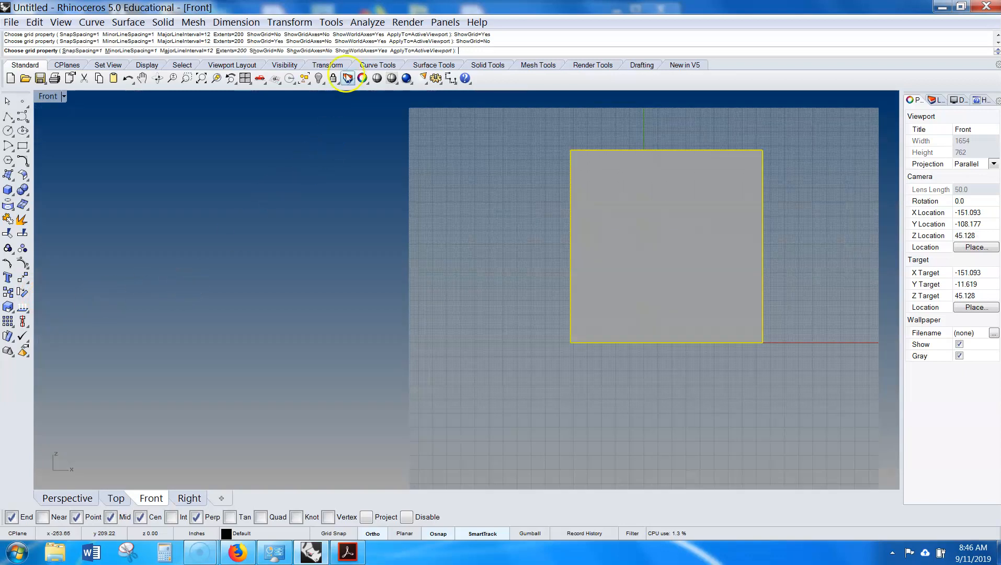
left_click(268, 51)
left_click(268, 50)
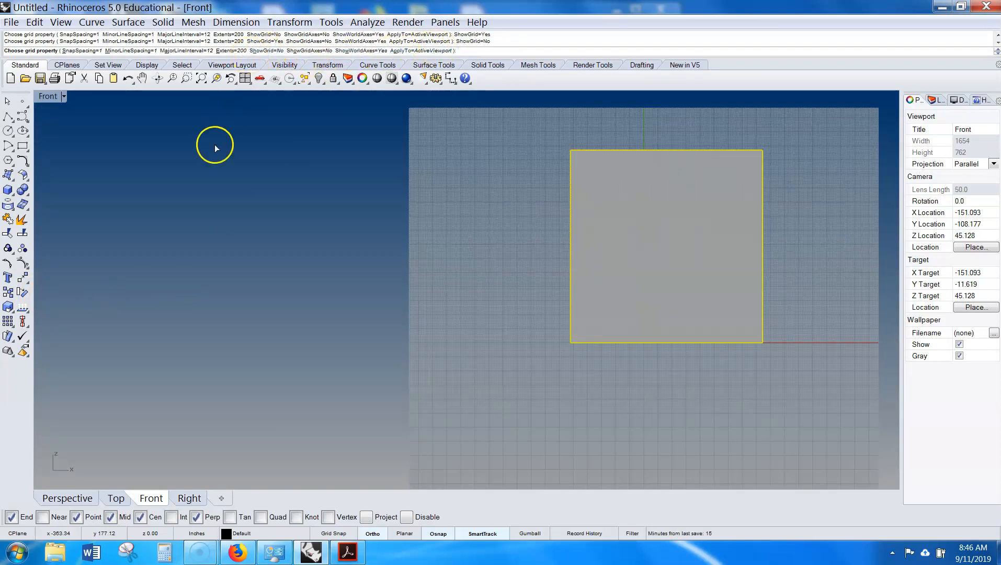
key("Return")
type("Gri")
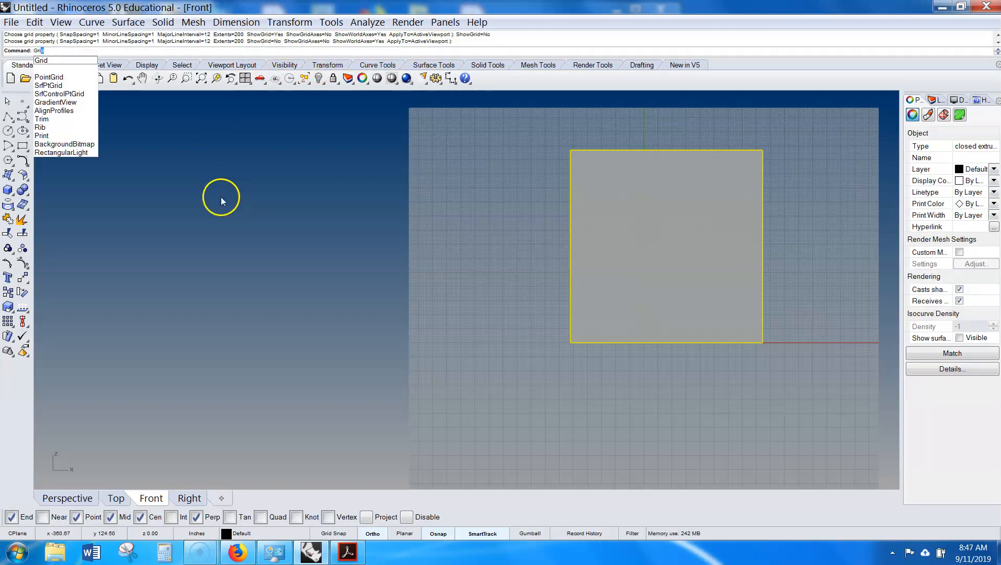
key("Return")
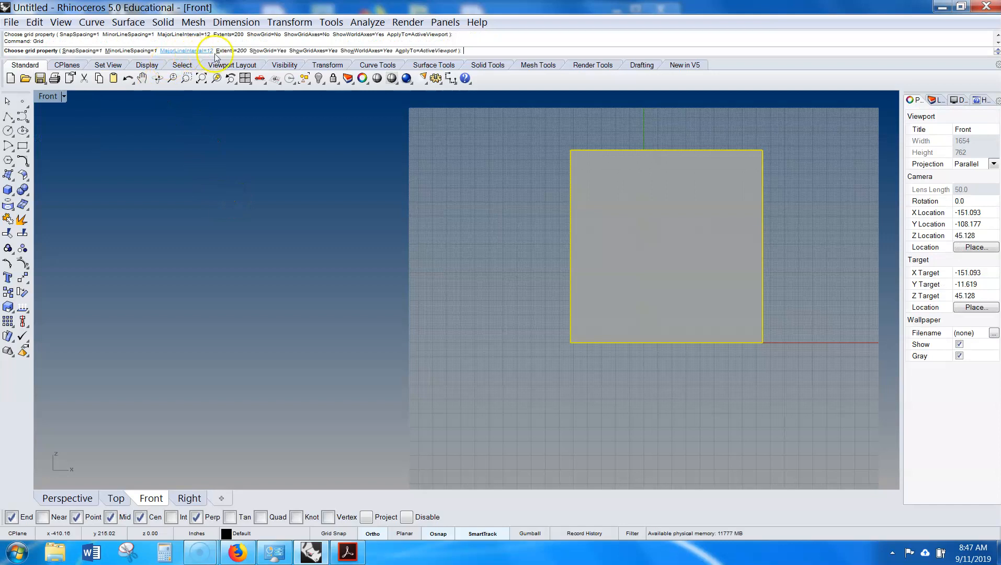
left_click(268, 51)
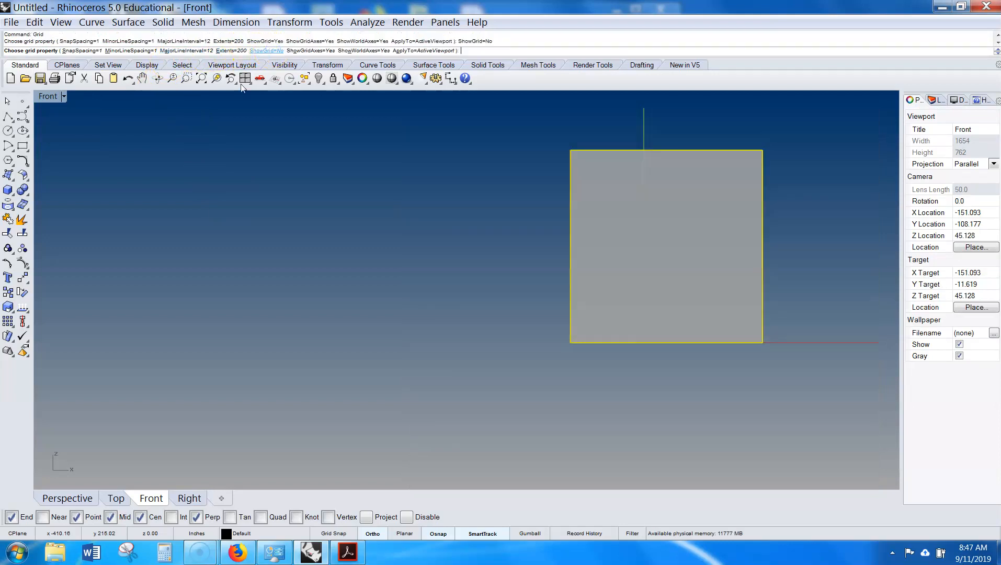
- Maximize the Top viewport and hide its grid by running Grid with ShowGrid set to No
double_click(53, 101)
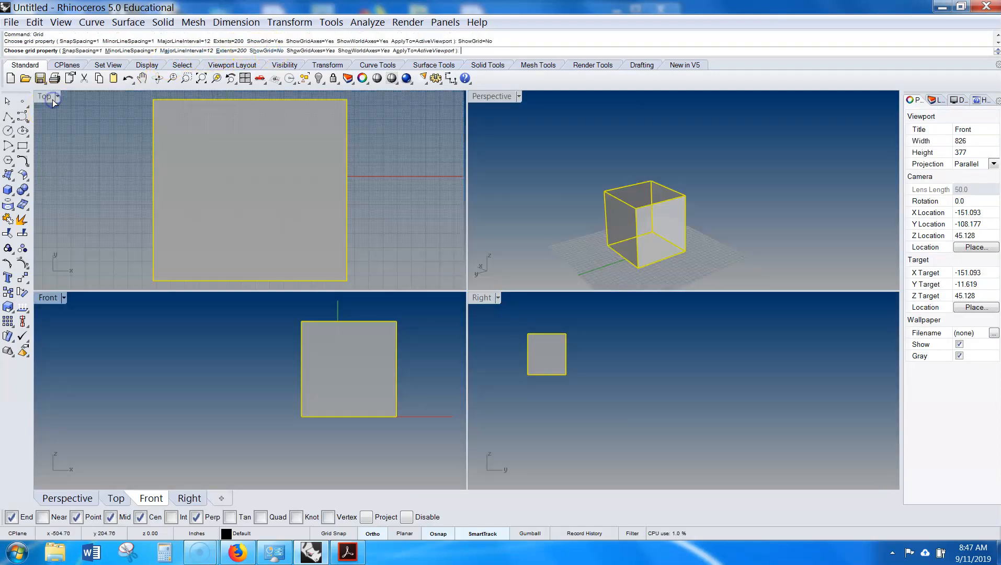
double_click(34, 98)
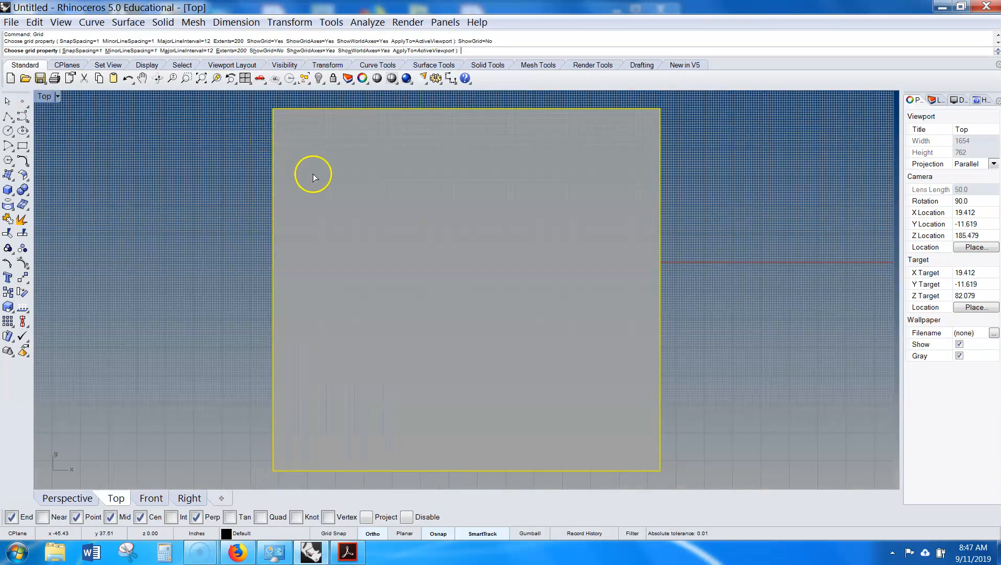
scroll(312, 174, "down", 2)
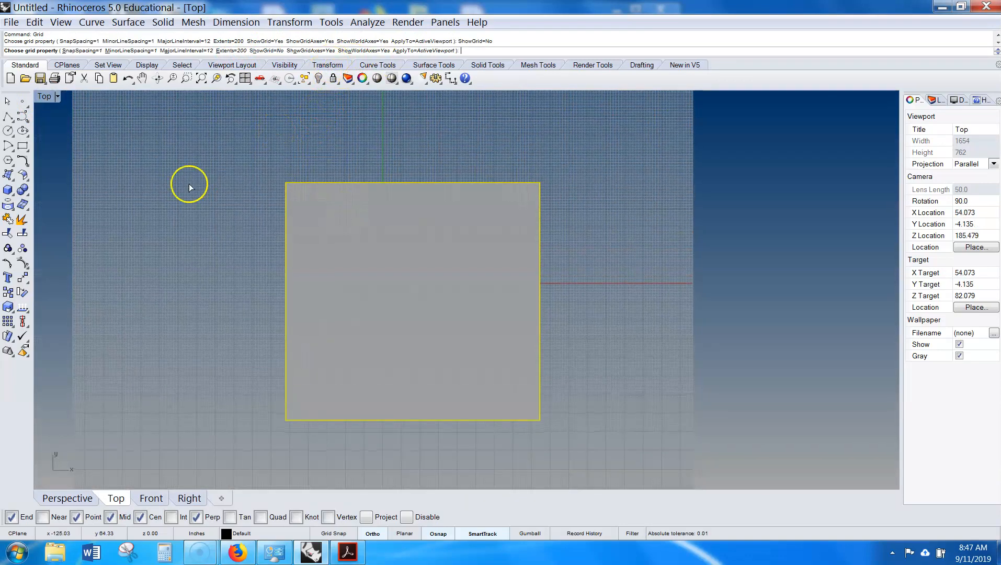
key("Return")
type("Grid")
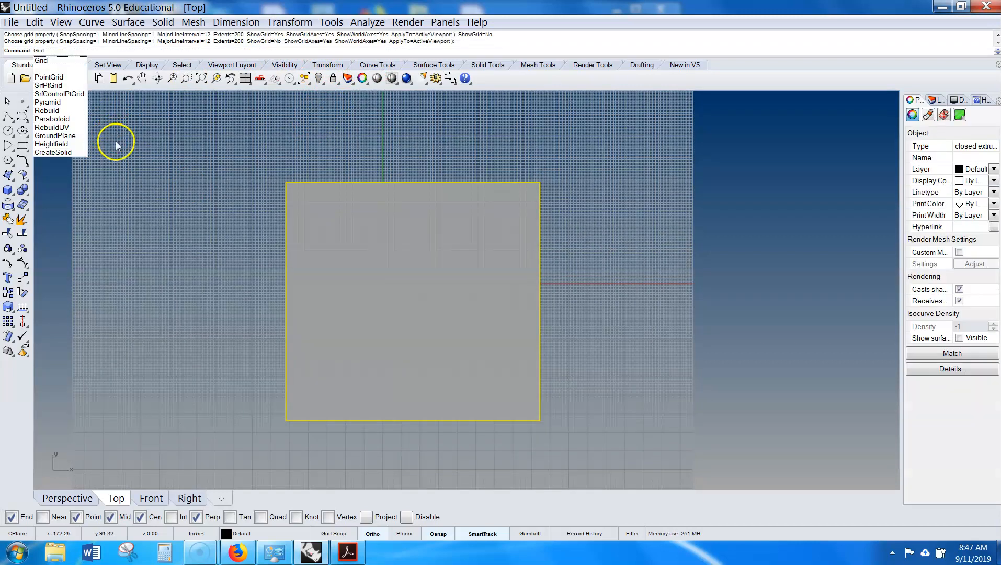
key("Return")
left_click(270, 52)
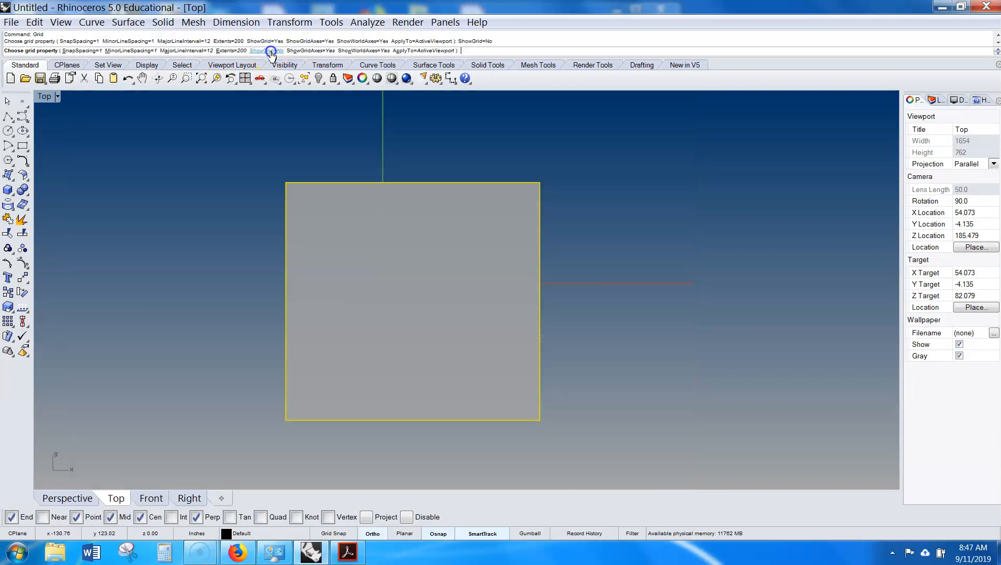
- Turn off the gradient viewport background with the GradientView command
scroll(682, 174, "down", 15)
right_click_drag(683, 174, 634, 246)
scroll(634, 245, "up", 4)
type("gra")
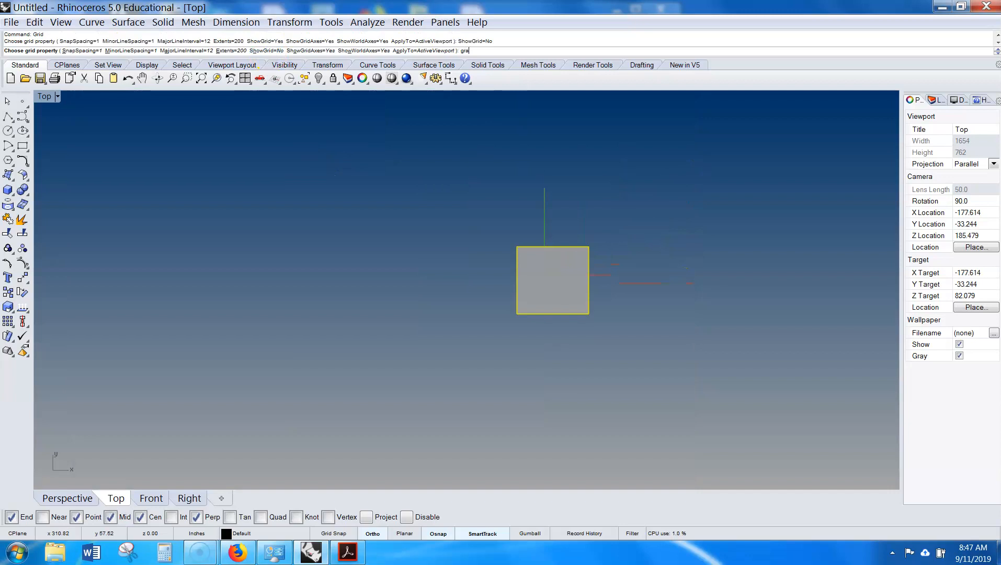
key("BackSpace")
key("Return")
key("Escape")
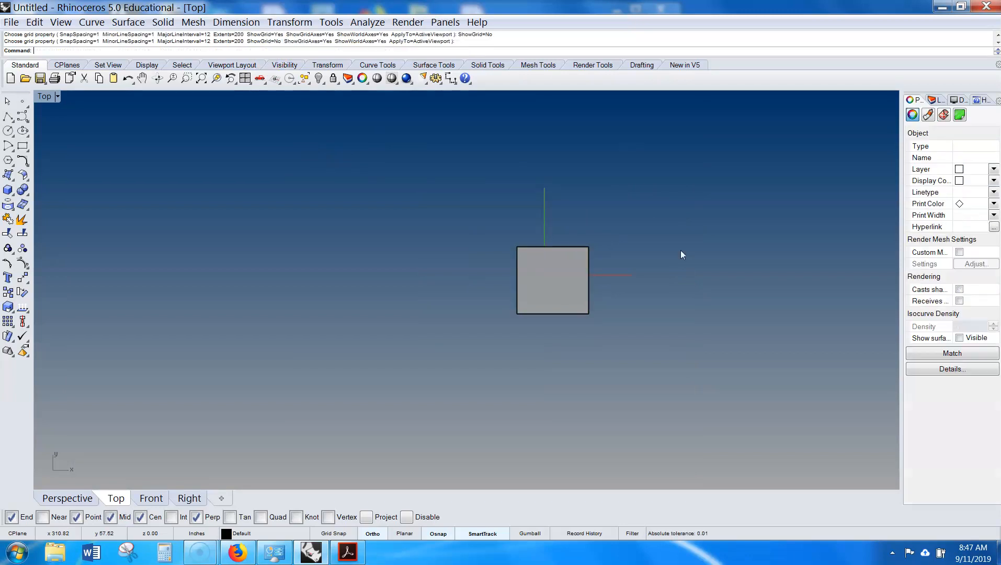
key("Return")
scroll(680, 255, "down", 3)
right_click_drag(675, 252, 557, 288)
scroll(467, 314, "up", 5)
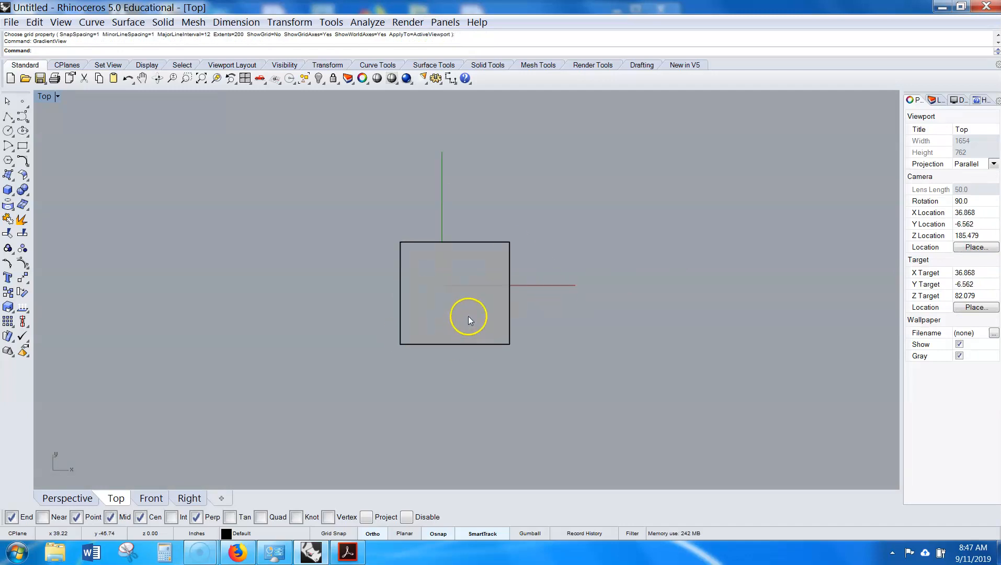
- Maximize the Perspective viewport and hide its grid by repeating Grid with ShowGrid set to No
double_click(46, 96)
double_click(489, 98)
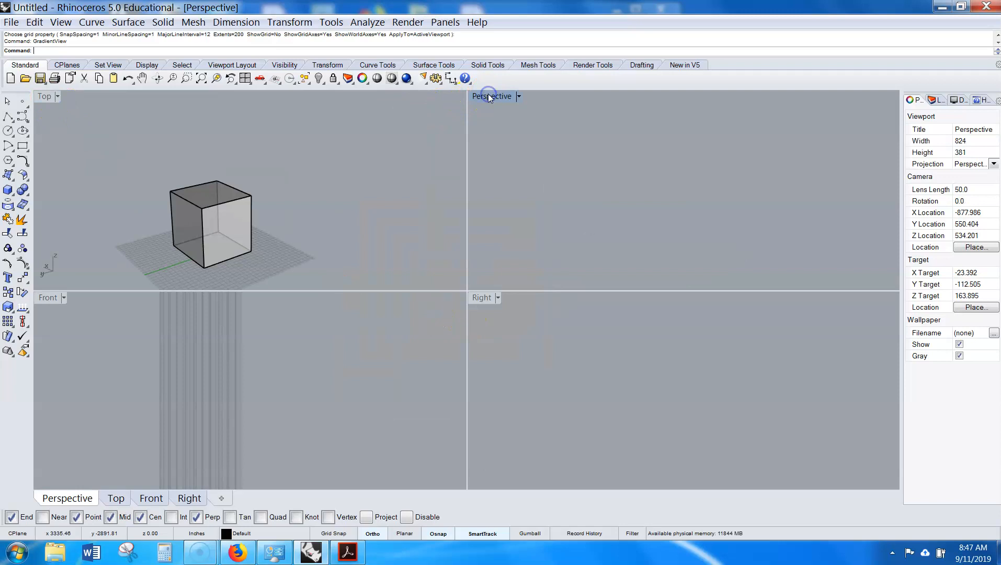
right_click_drag(484, 225, 539, 198)
scroll(462, 275, "down", 4)
right_click_drag(540, 198, 517, 243)
scroll(517, 243, "up", 4)
right_click_drag(546, 290, 547, 248, "shift")
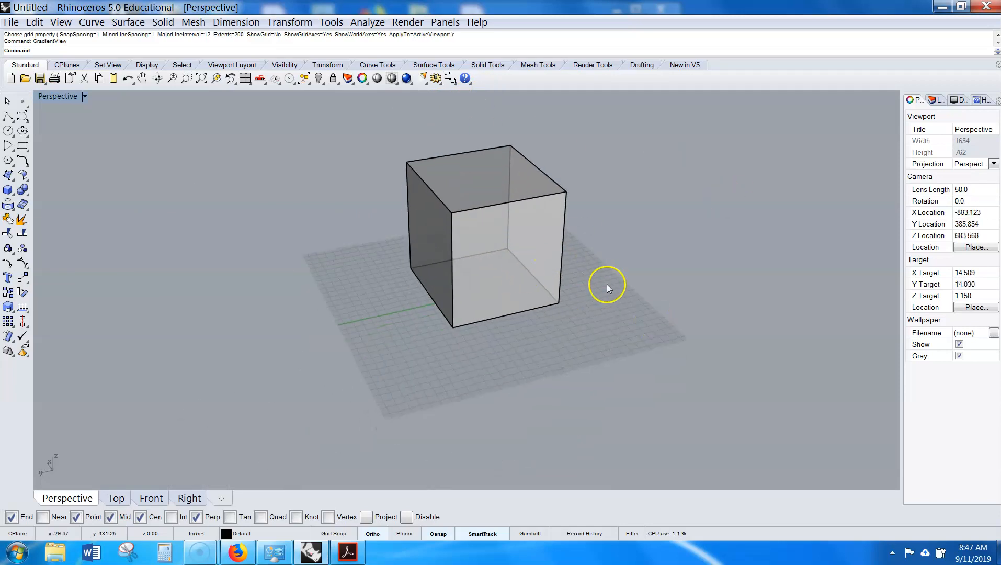
right_click_drag(580, 282, 466, 294, "shift")
scroll(451, 359, "up", 2)
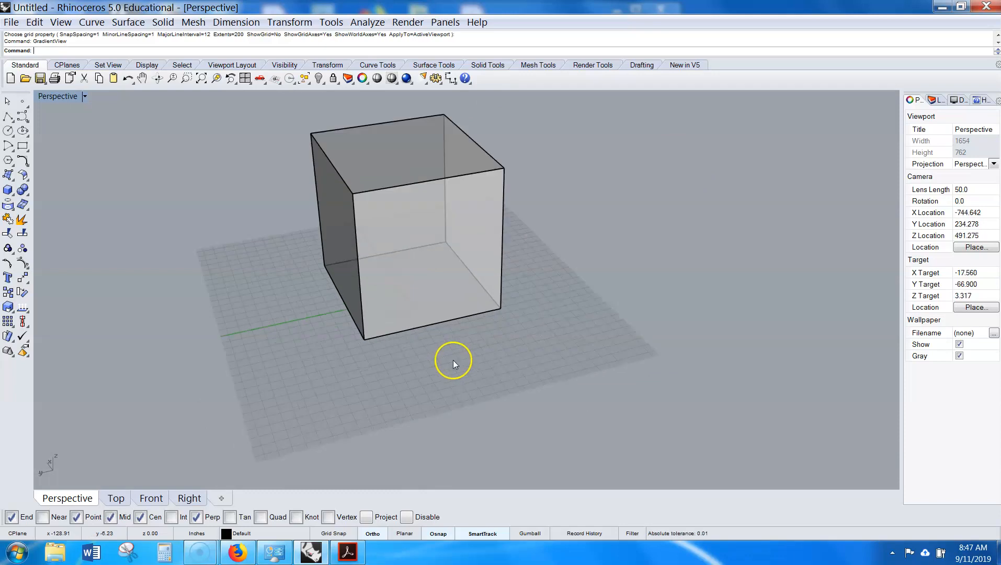
right_click(452, 360)
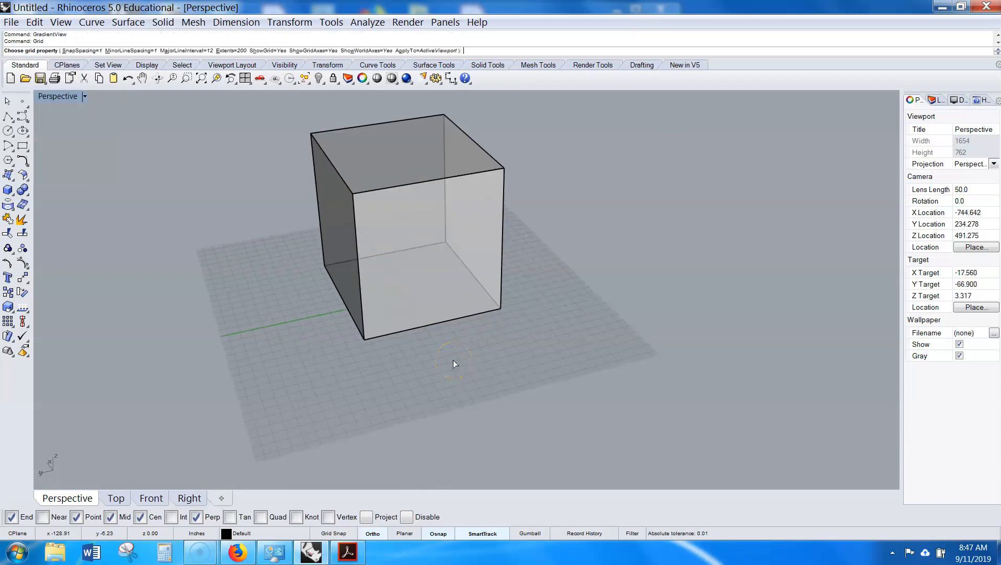
left_click(267, 50)
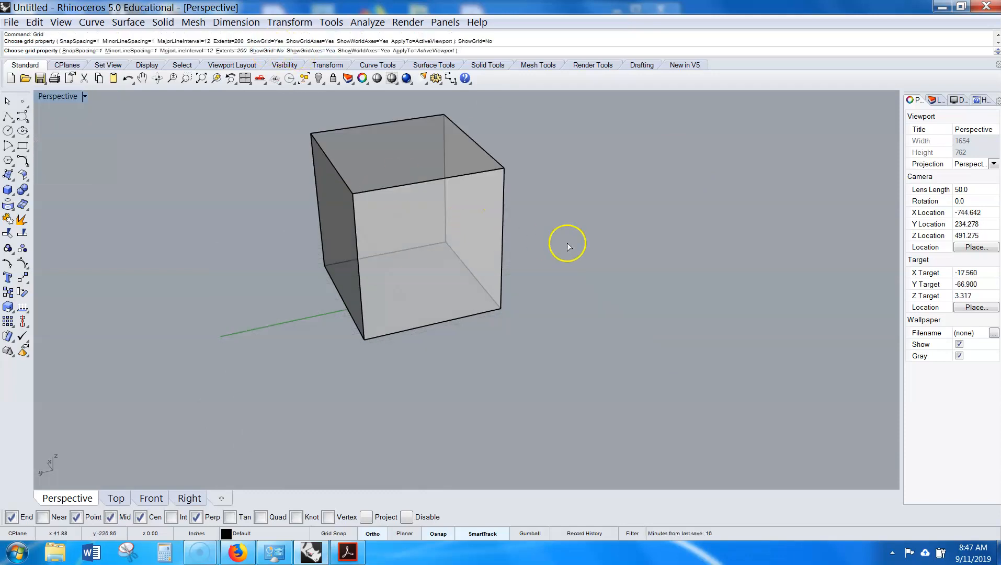
- Turn the gradient viewport background back on with the GradientView command
scroll(593, 250, "down", 2)
right_click_drag(597, 228, 556, 292, "shift")
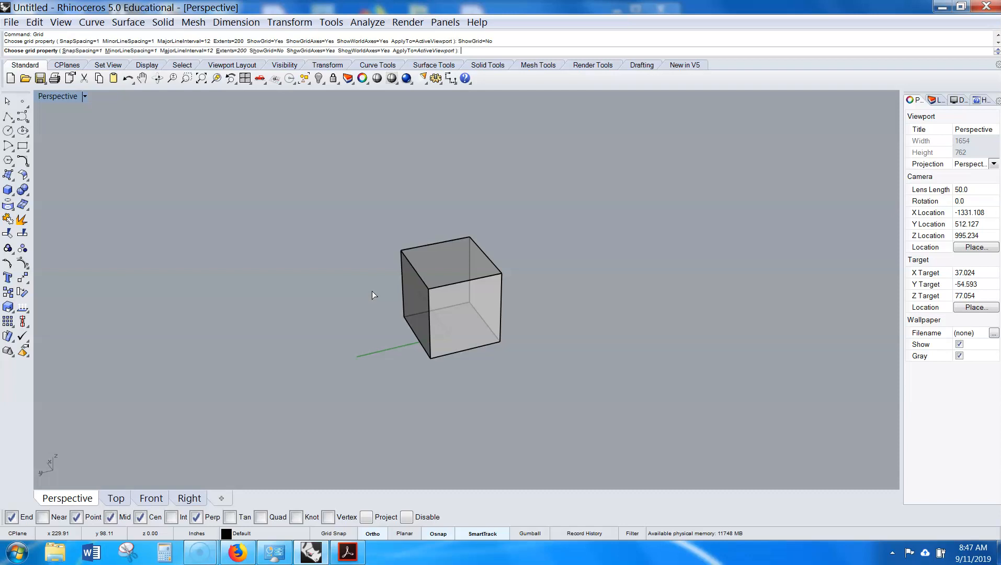
key("Return")
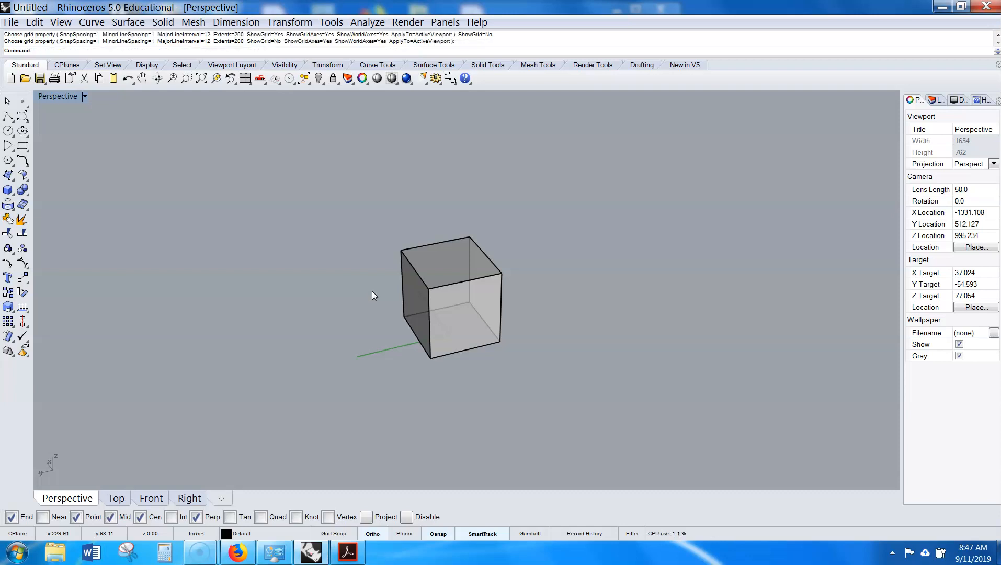
type("GradientView")
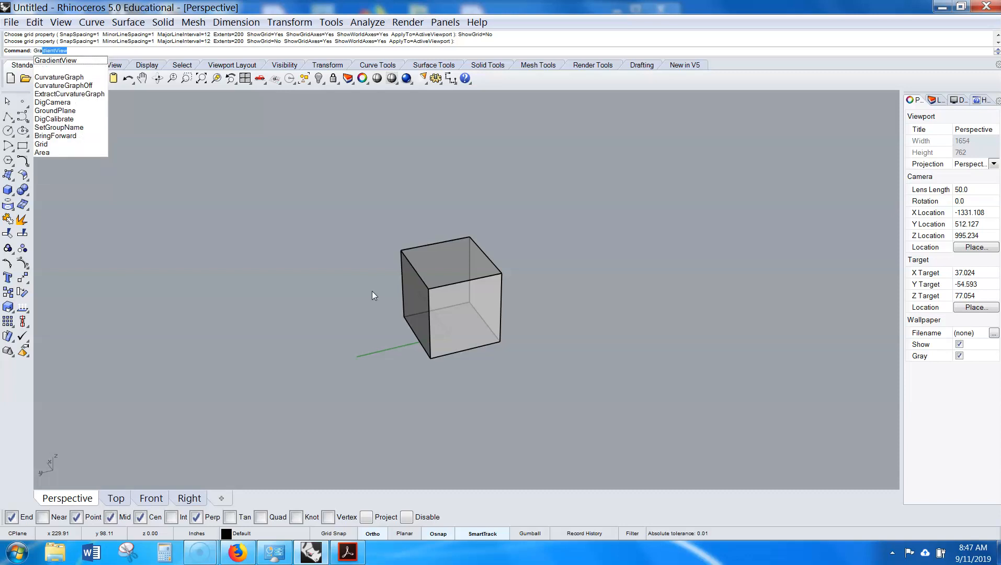
key("Return")
right_click_drag(502, 290, 542, 300)
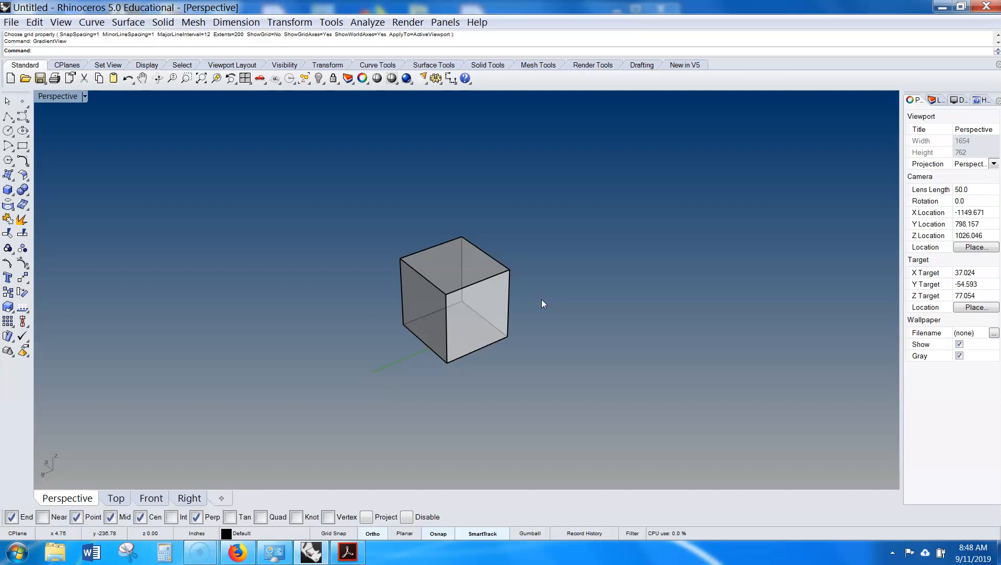
right_click_drag(554, 355, 564, 332)
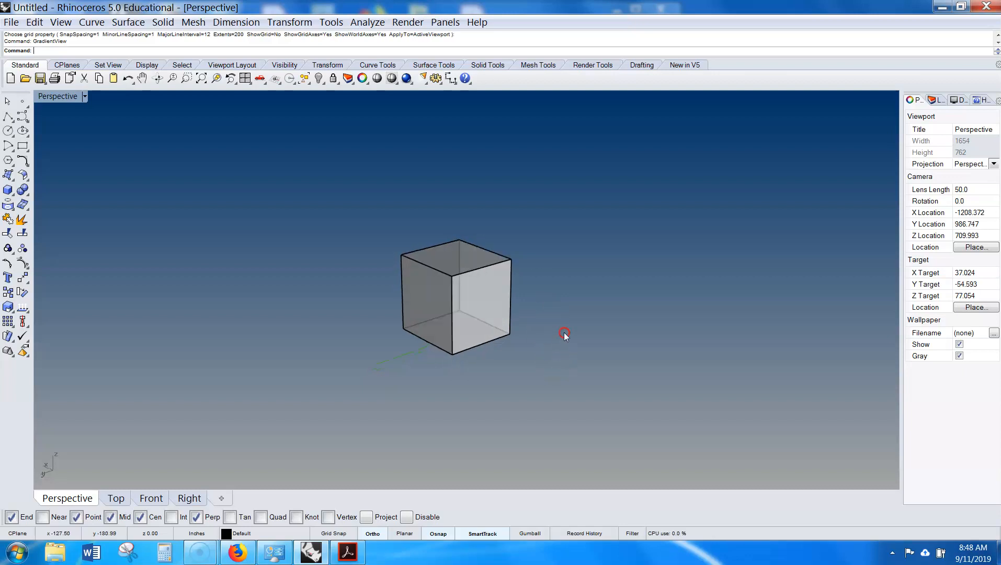
scroll(564, 333, "up", 4)
right_click_drag(483, 340, 534, 329, "shift")
scroll(533, 328, "up", 4)
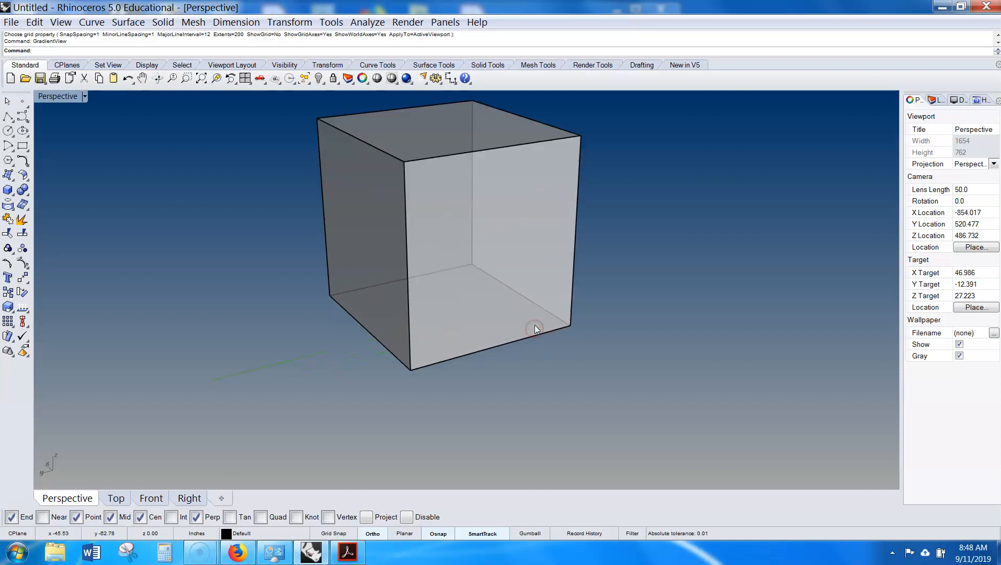
right_click_drag(543, 288, 552, 348, "shift")
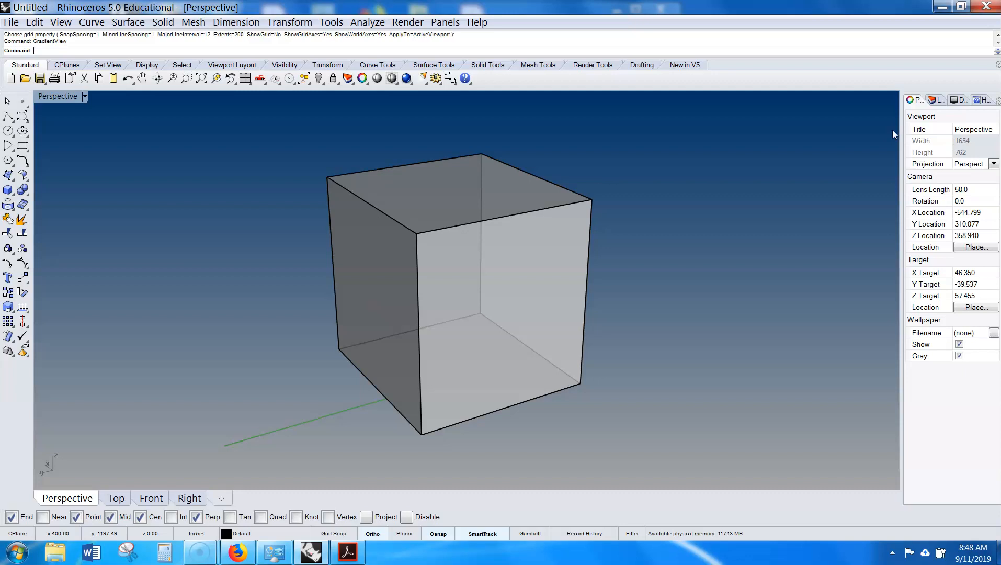
- Set the Ghosted display background to Gradient 4 Colors and pick a new top-left corner colour
left_click(955, 100)
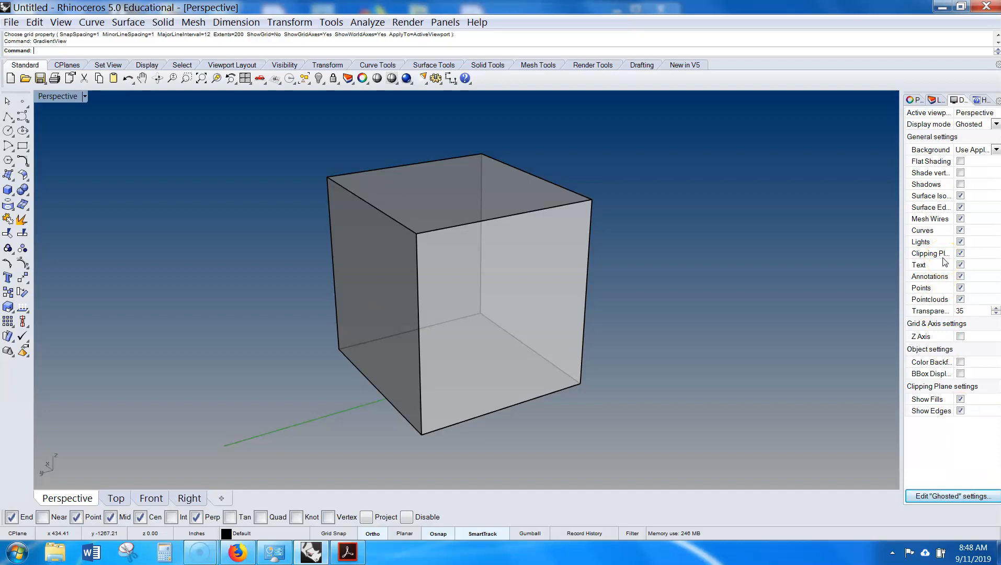
left_click(996, 151)
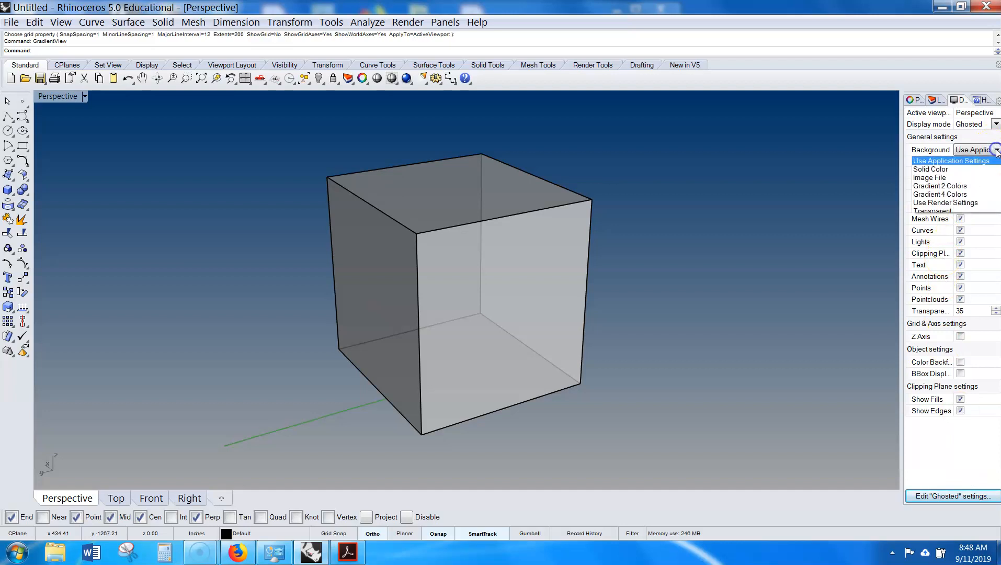
left_click(977, 194)
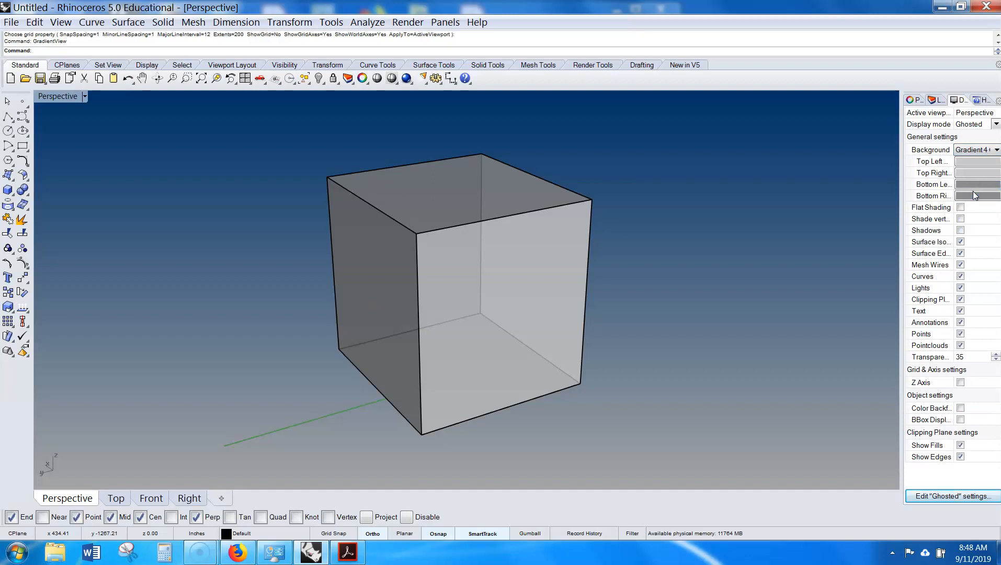
left_click(976, 162)
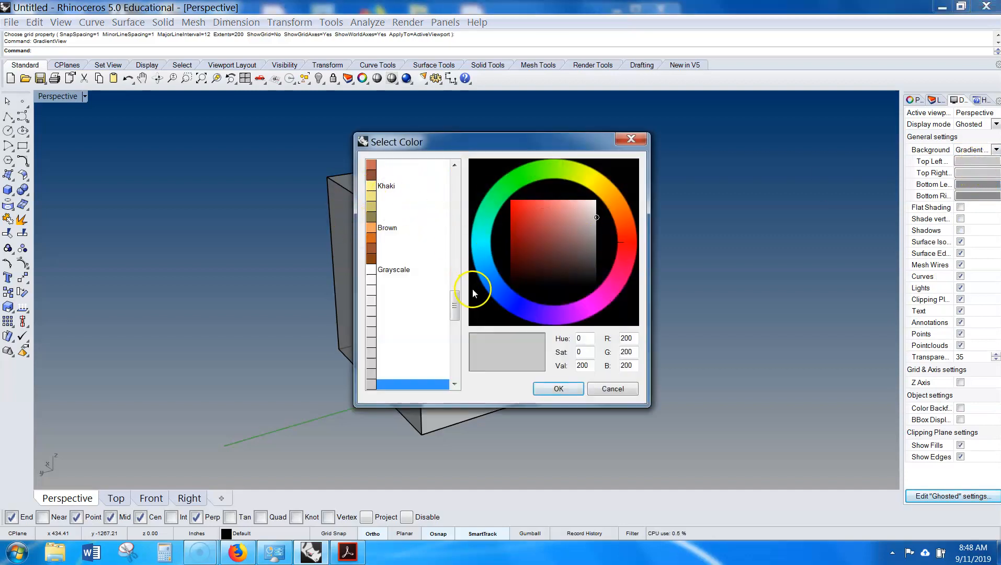
left_click(503, 298)
left_click(558, 389)
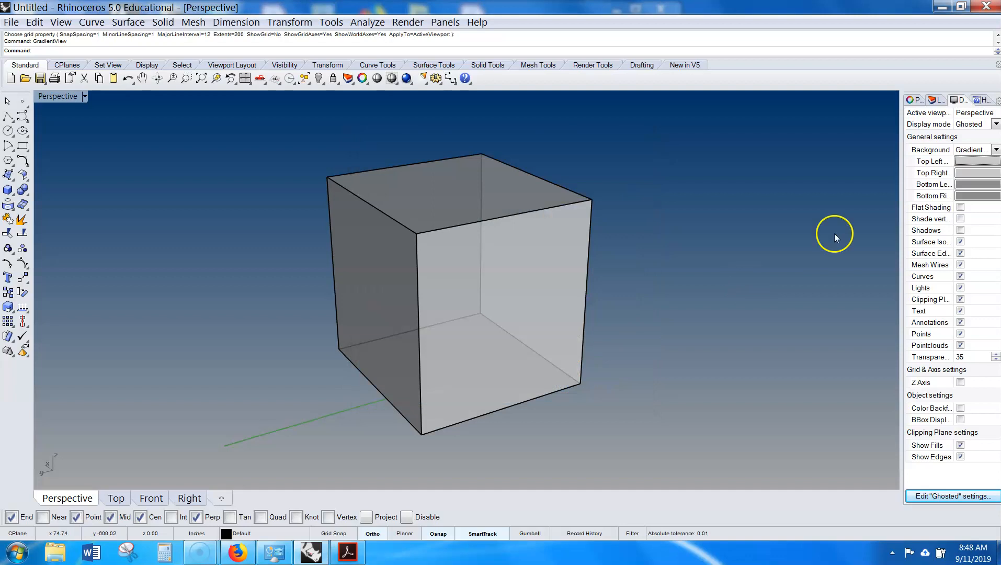
- Set the Ghosted background's top-right gradient colour to Cyan
left_click(965, 176)
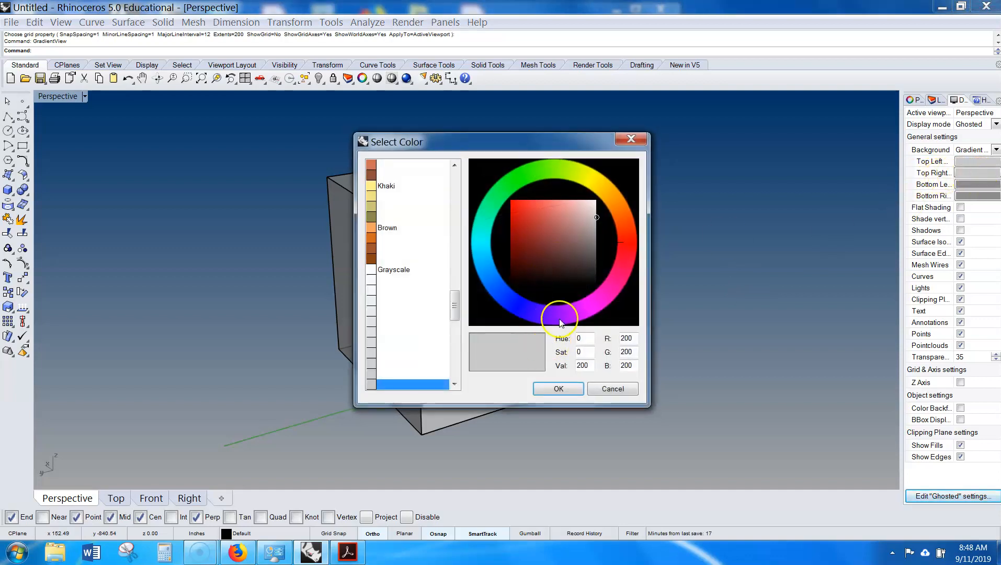
left_click(518, 308)
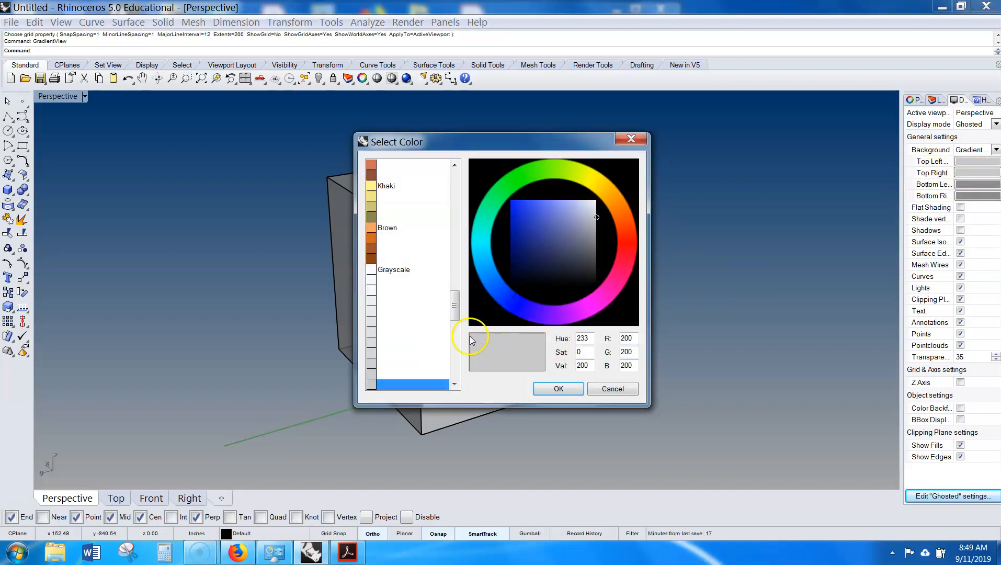
left_click_drag(453, 301, 450, 177)
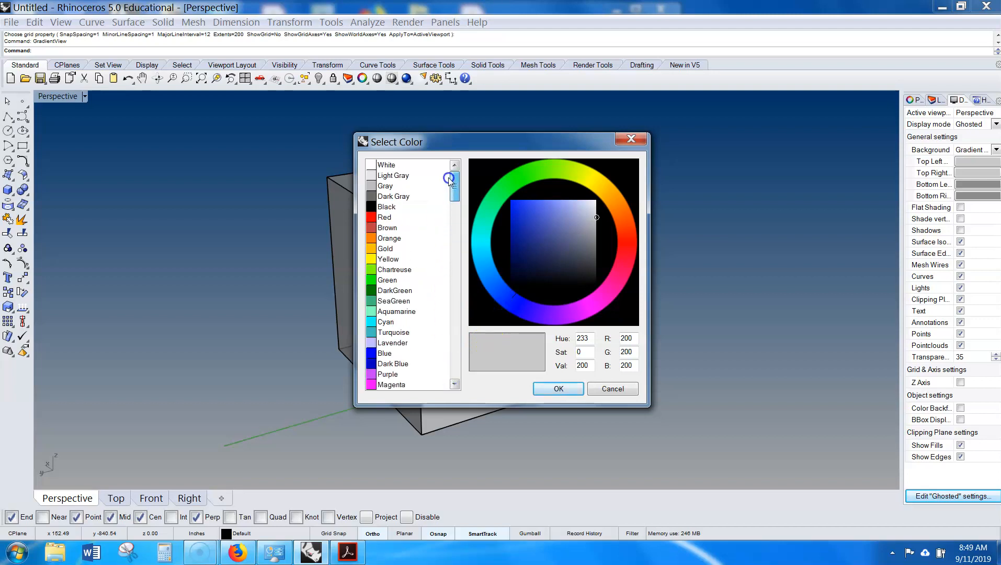
left_click(397, 321)
left_click(558, 389)
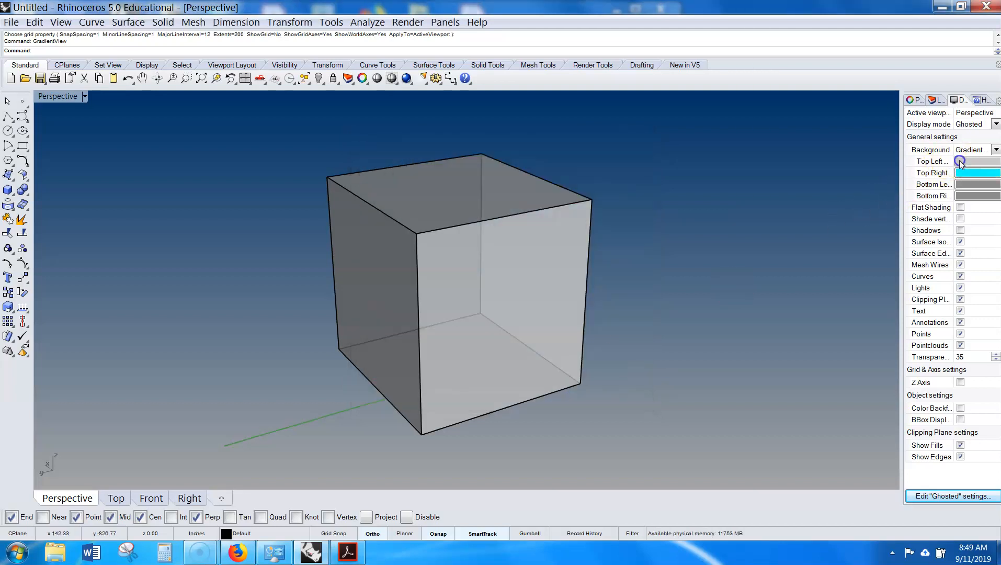
- Set the top-left gradient colour to Red
left_click(960, 162)
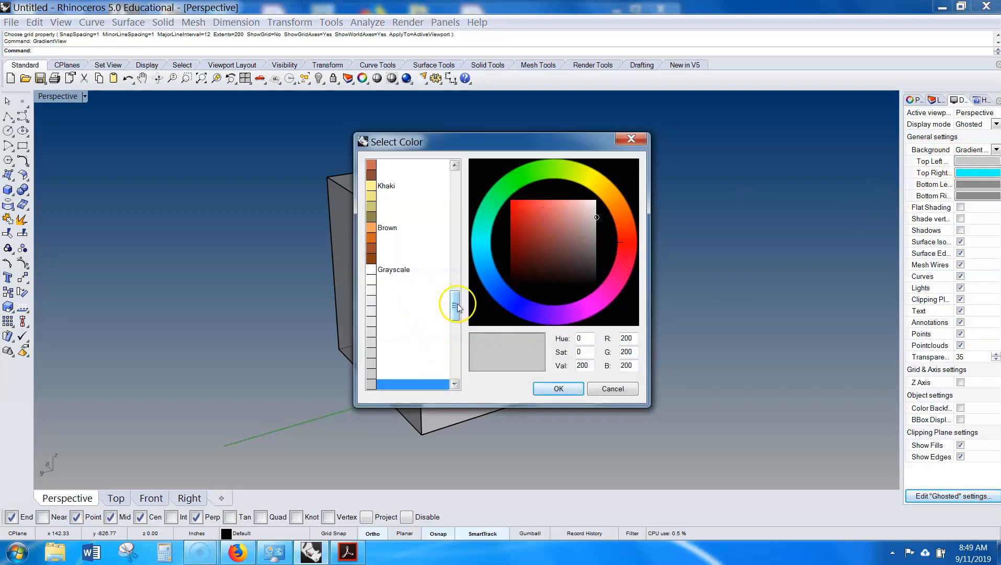
left_click_drag(456, 307, 458, 184)
left_click(370, 217)
left_click(556, 390)
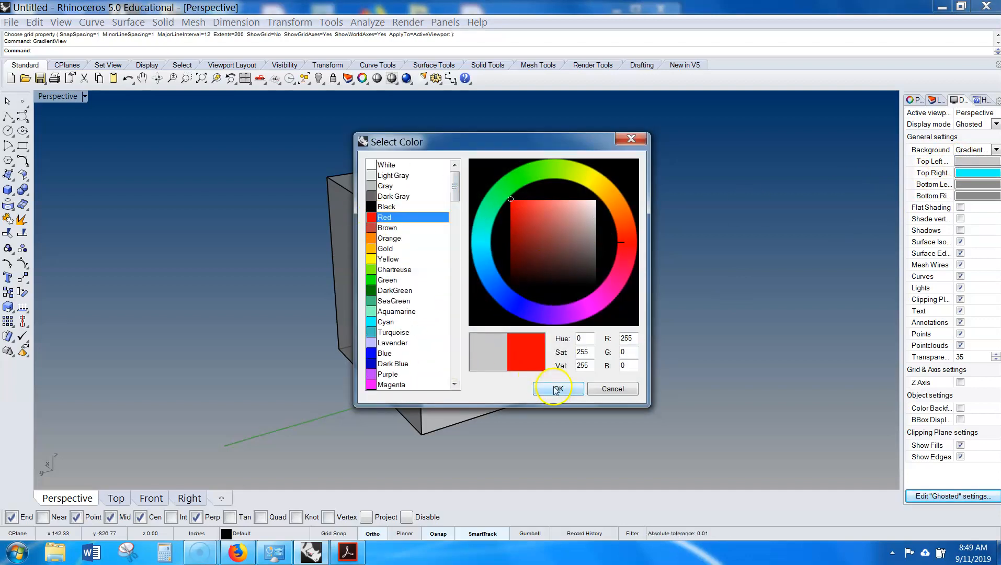
- Set the bottom-left gradient colour to a blue shade
left_click(976, 184)
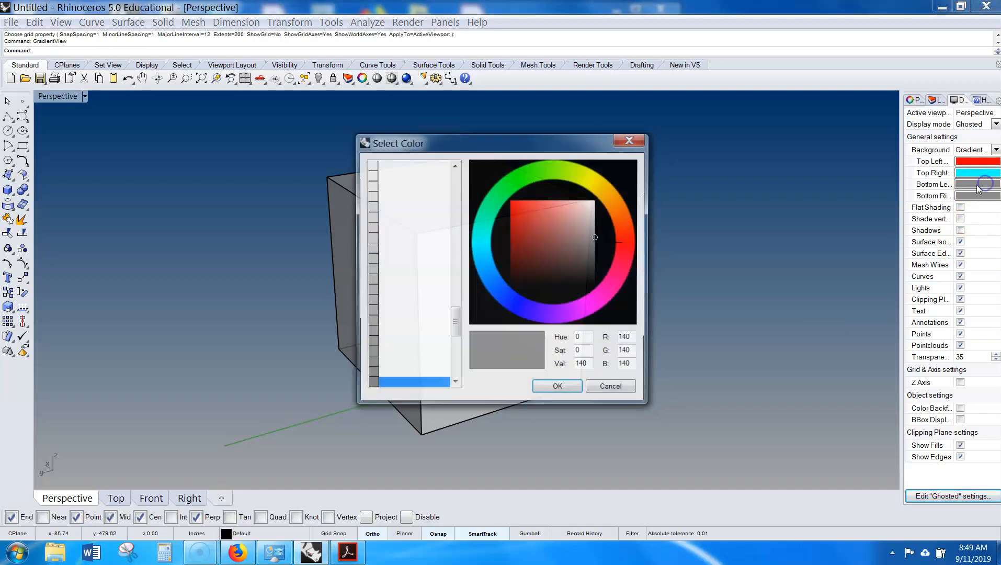
left_click_drag(453, 326, 453, 230)
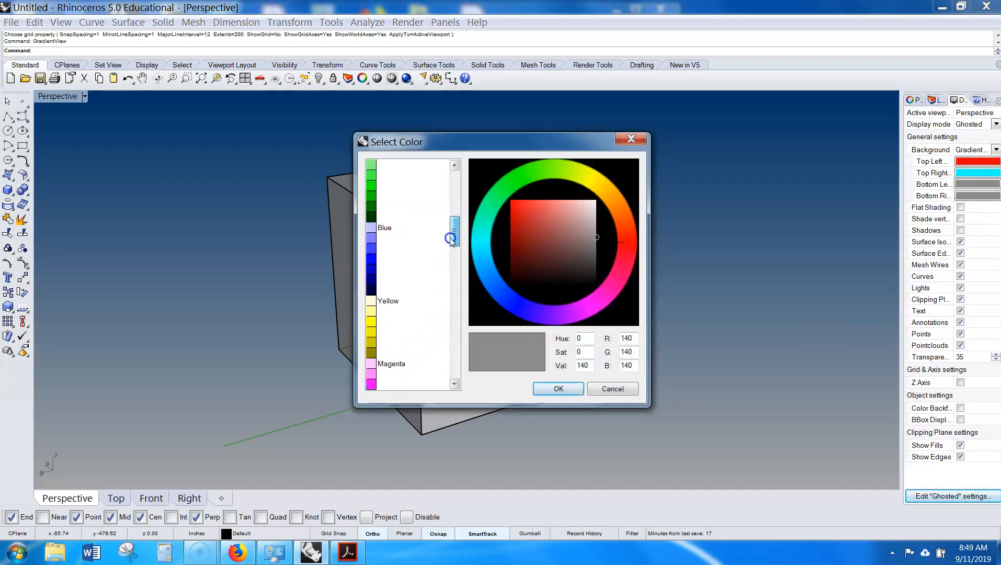
left_click(377, 255)
left_click(550, 388)
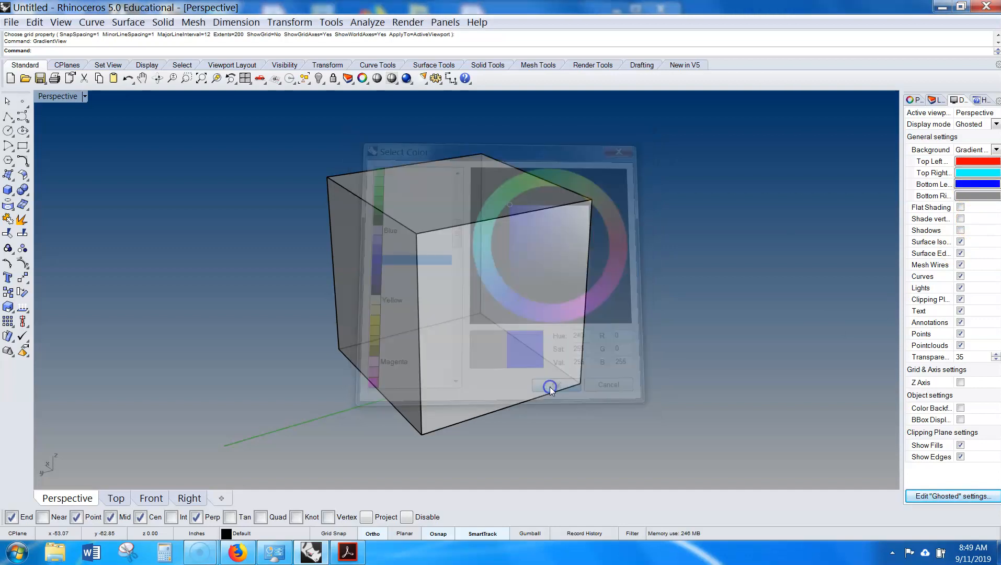
- Set the bottom-right gradient colour to a magenta shade
left_click(974, 196)
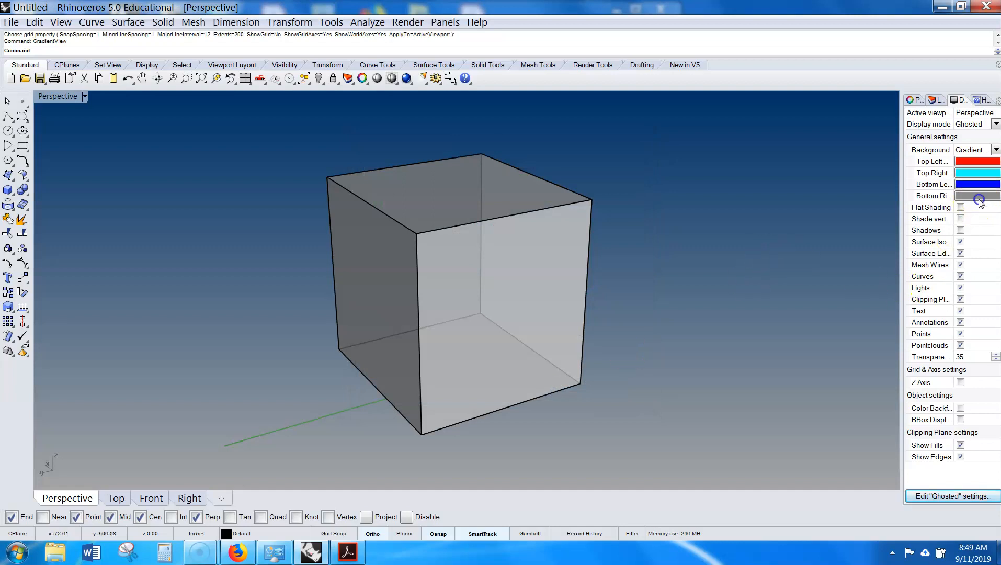
left_click_drag(453, 326, 458, 252)
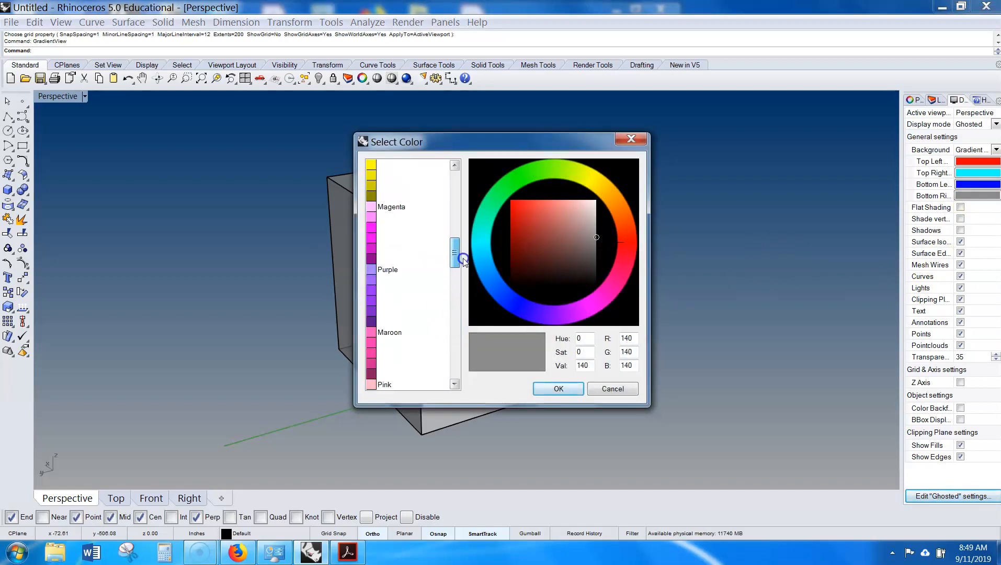
left_click(387, 238)
left_click(542, 387)
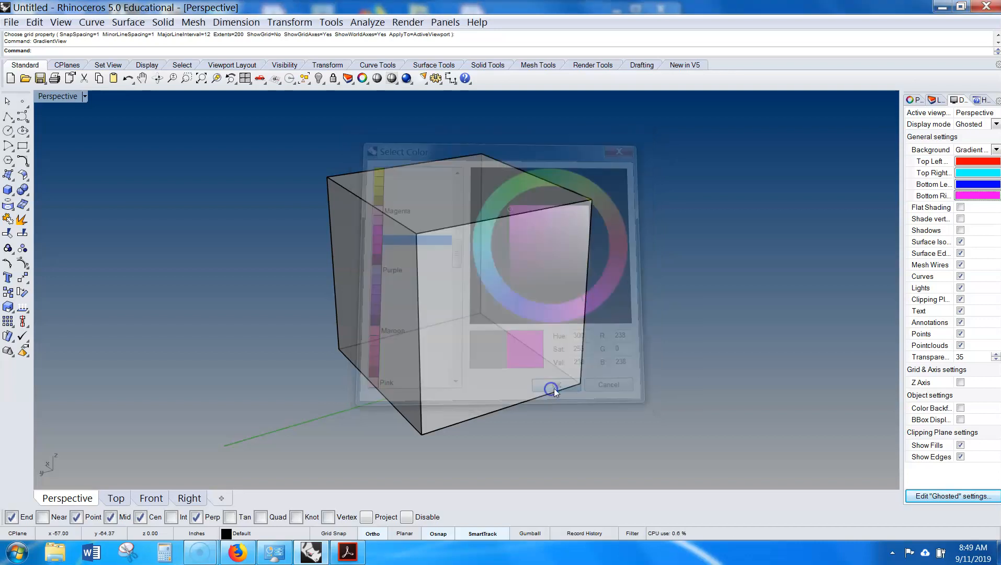
- Keep Gradient 4 Colors as the background and review the Ghosted display mode options
left_click(996, 150)
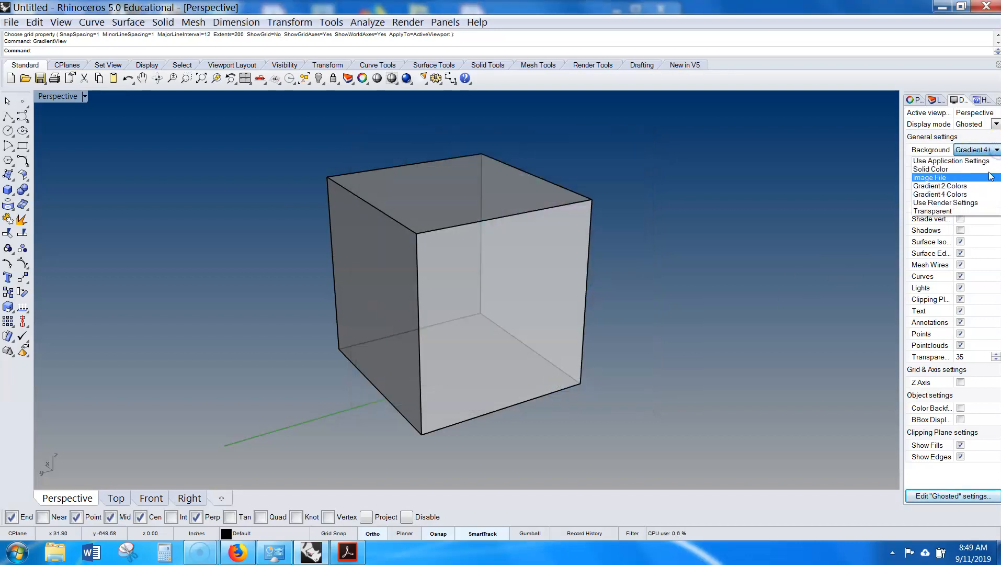
left_click(972, 192)
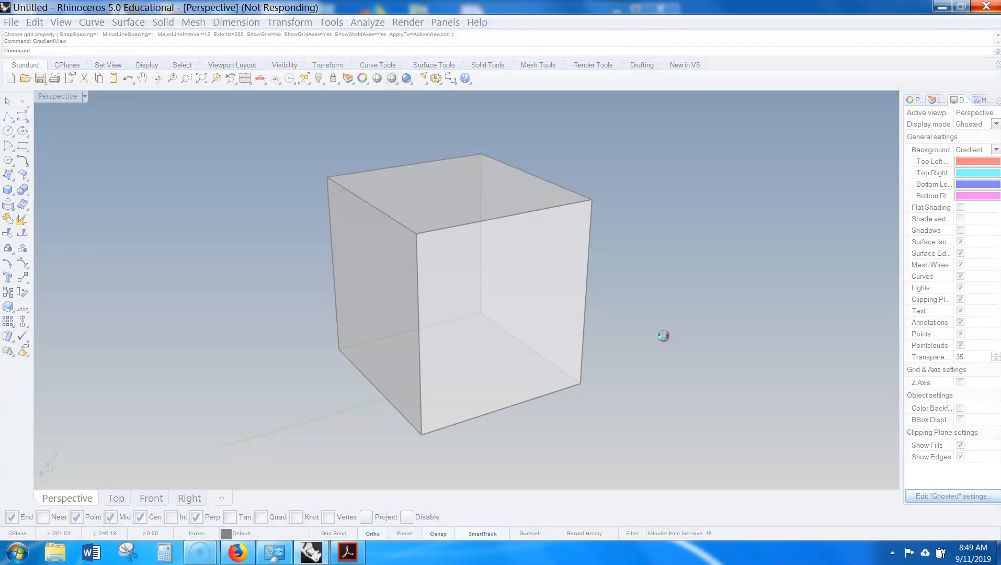
left_click(661, 335)
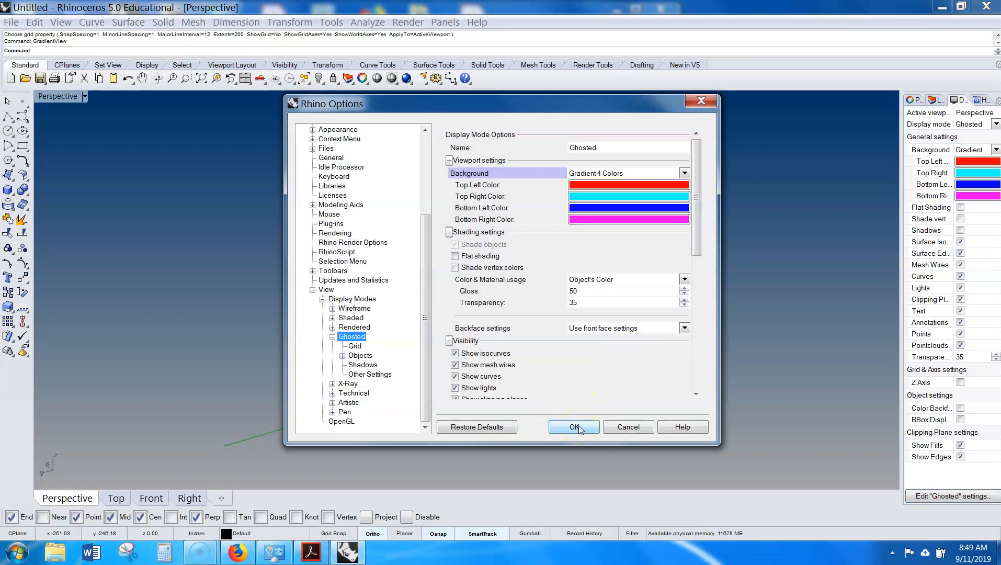
left_click(577, 426)
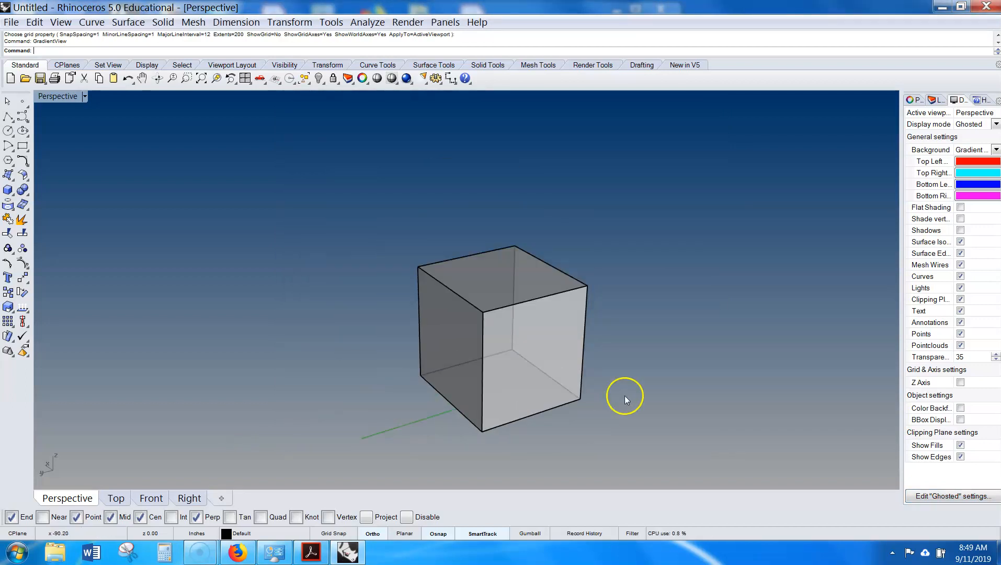
- Switch the Ghosted background to Gradient 2 Colors
left_click(995, 150)
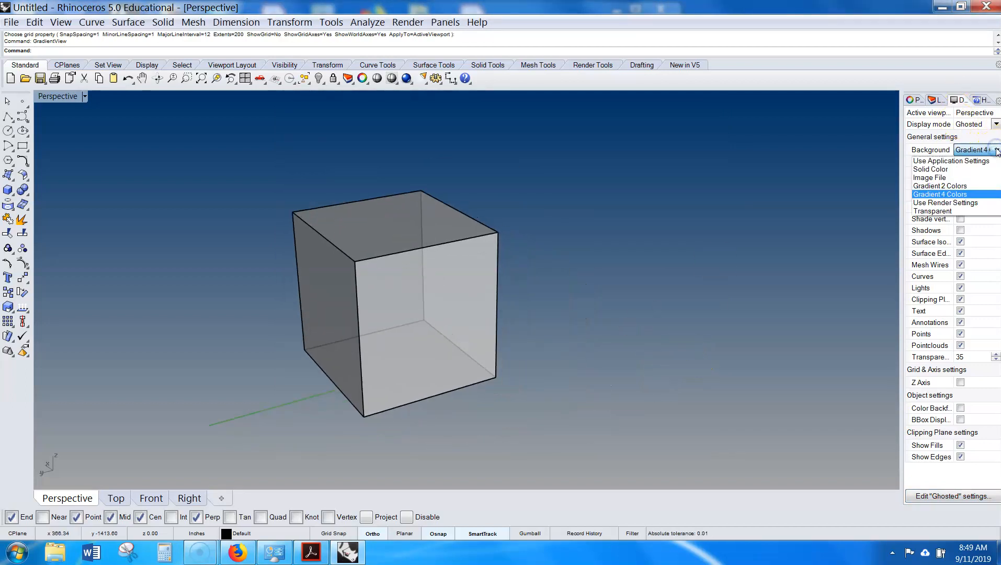
left_click(964, 188)
scroll(819, 262, "down", 2)
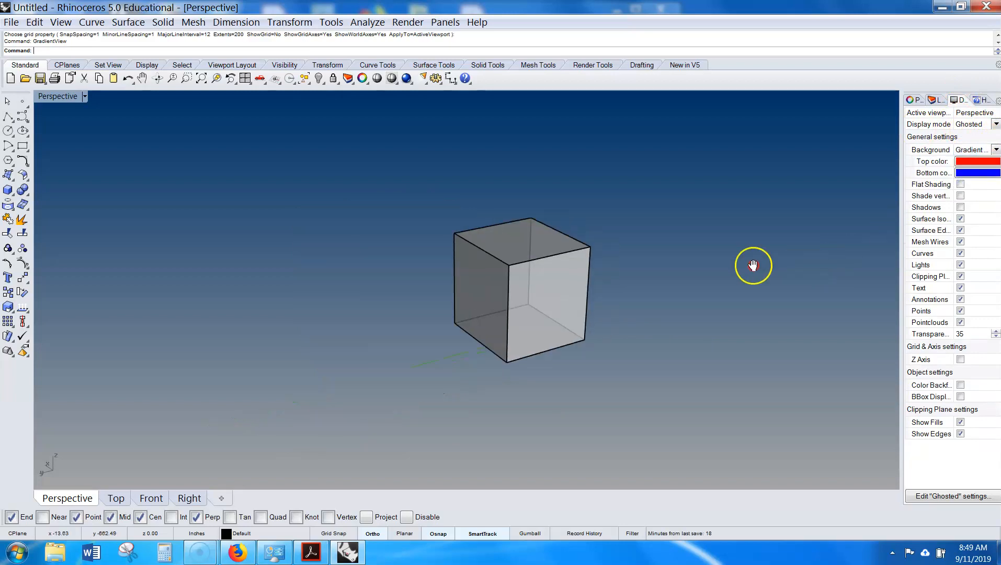
right_click_drag(752, 265, 641, 260)
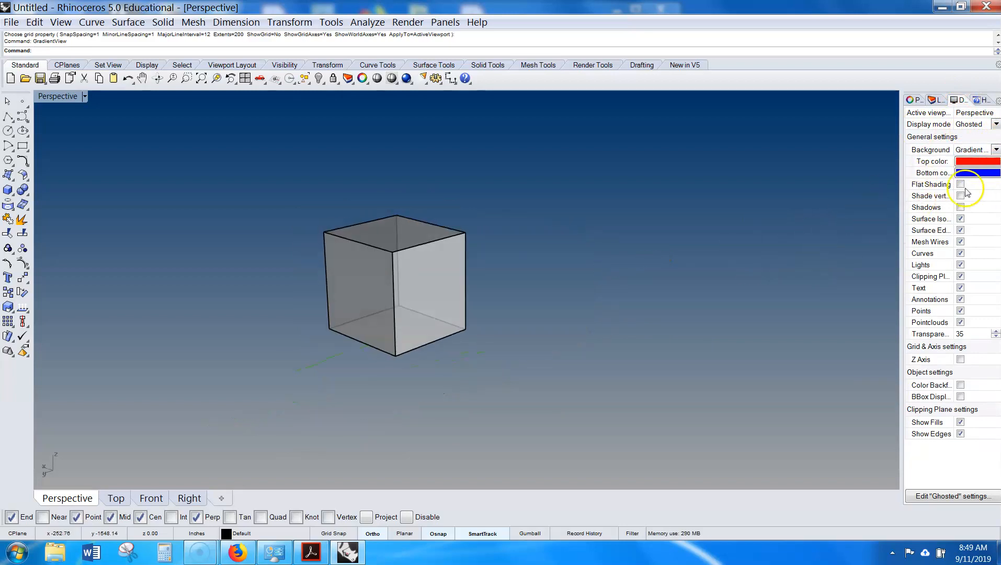
right_click_drag(729, 236, 805, 210)
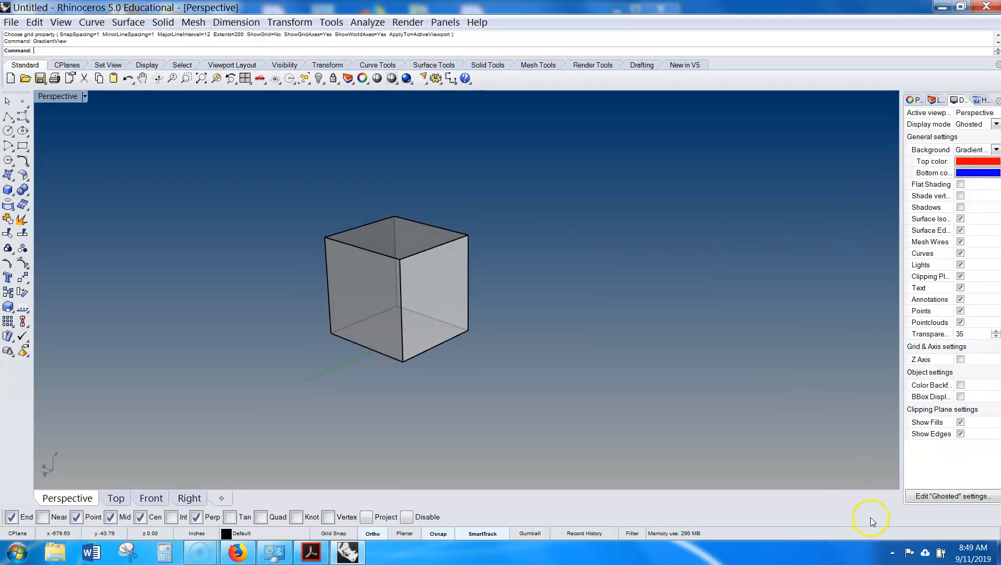
right_click_drag(586, 313, 674, 283)
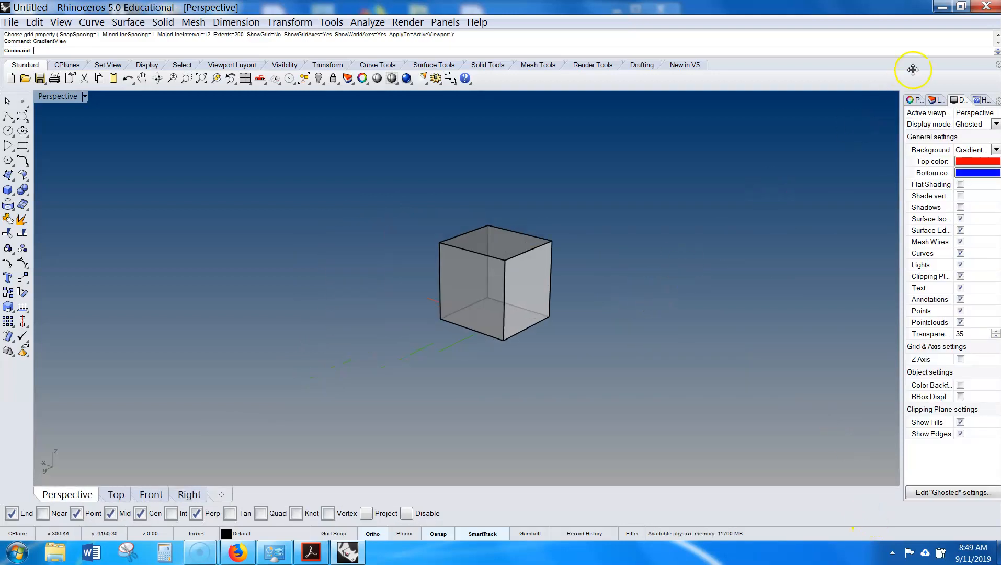
left_click(914, 99)
left_click(975, 99)
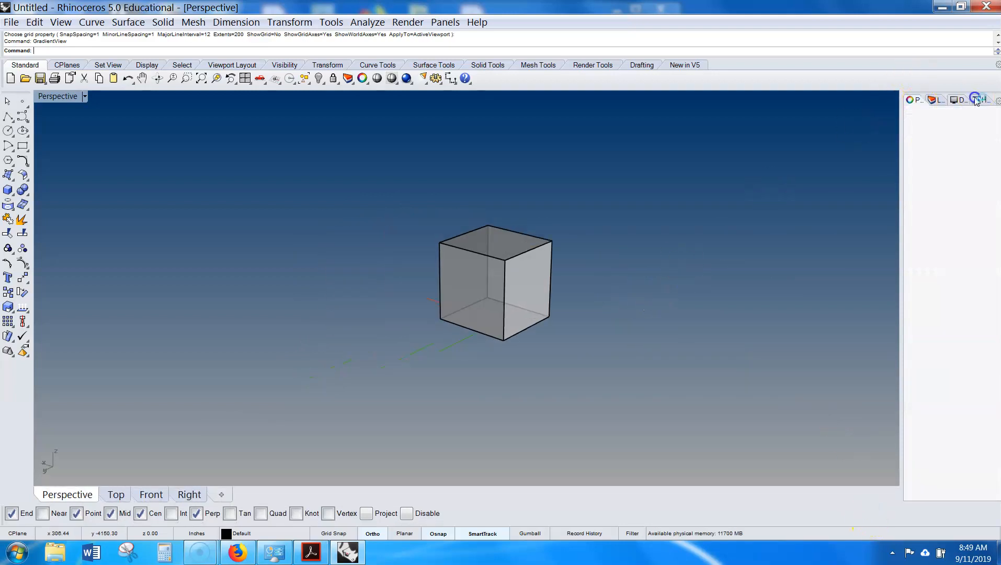
left_click(935, 100)
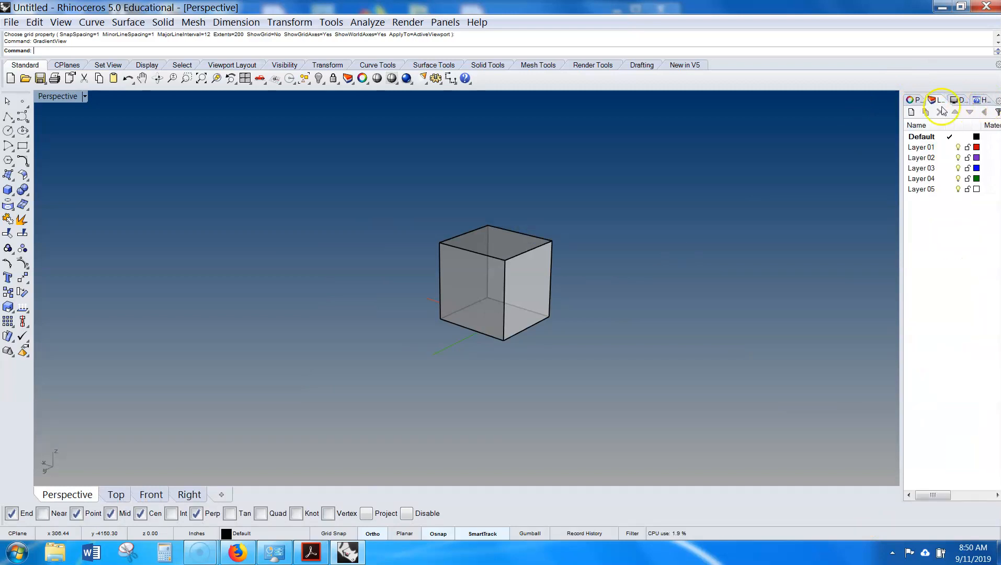
left_click(914, 99)
right_click_drag(648, 226, 577, 254)
right_click_drag(508, 278, 551, 270, "shift")
scroll(577, 280, "up", 4)
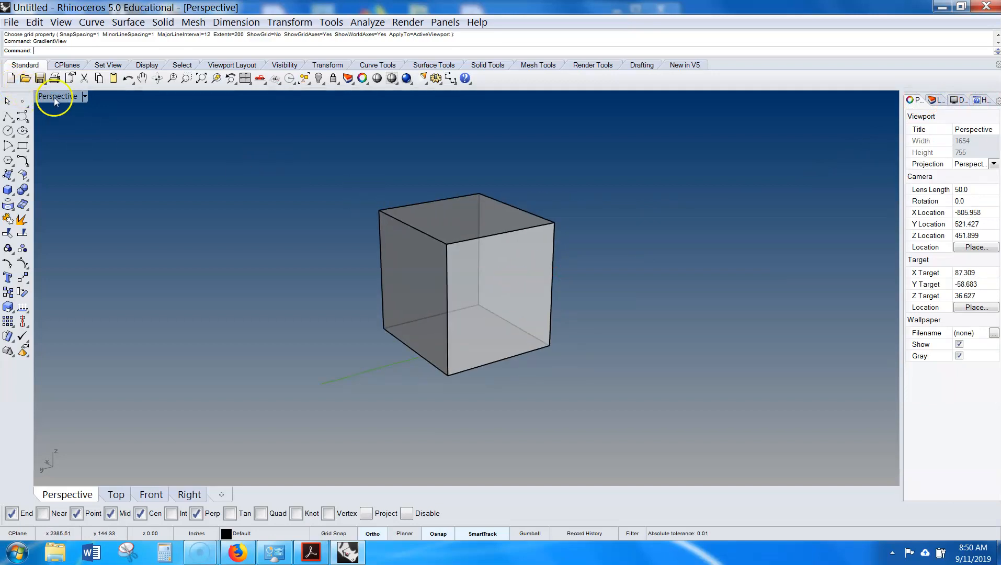
- Restore the four-viewport layout from the maximized Perspective view
double_click(55, 97)
right_click_drag(649, 188, 691, 185)
scroll(690, 186, "down", 3)
scroll(690, 186, "up", 7)
scroll(690, 186, "down", 4)
scroll(538, 350, "up", 12)
right_click_drag(523, 356, 662, 375)
right_click_drag(381, 341, 263, 354)
right_click_drag(547, 203, 505, 188, "shift")
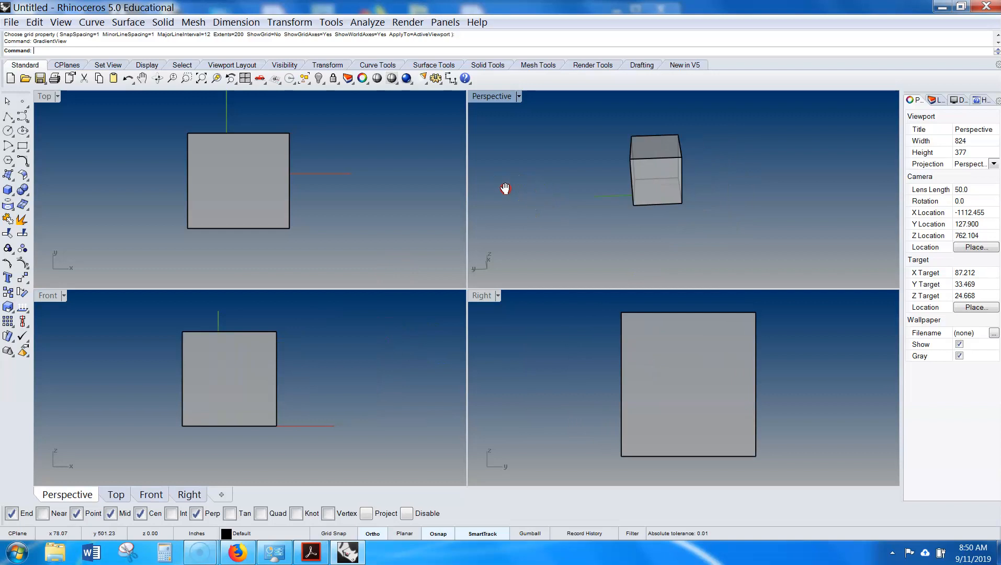
- Select the box and add four new layers
left_click(650, 174)
right_click_drag(766, 194, 739, 179)
left_click(775, 183)
left_click(652, 179)
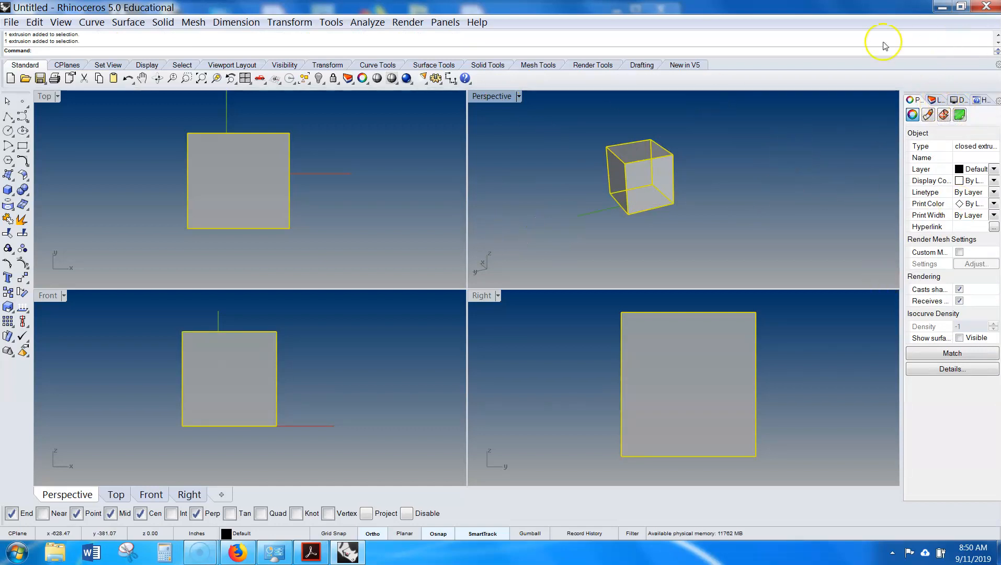
left_click(933, 100)
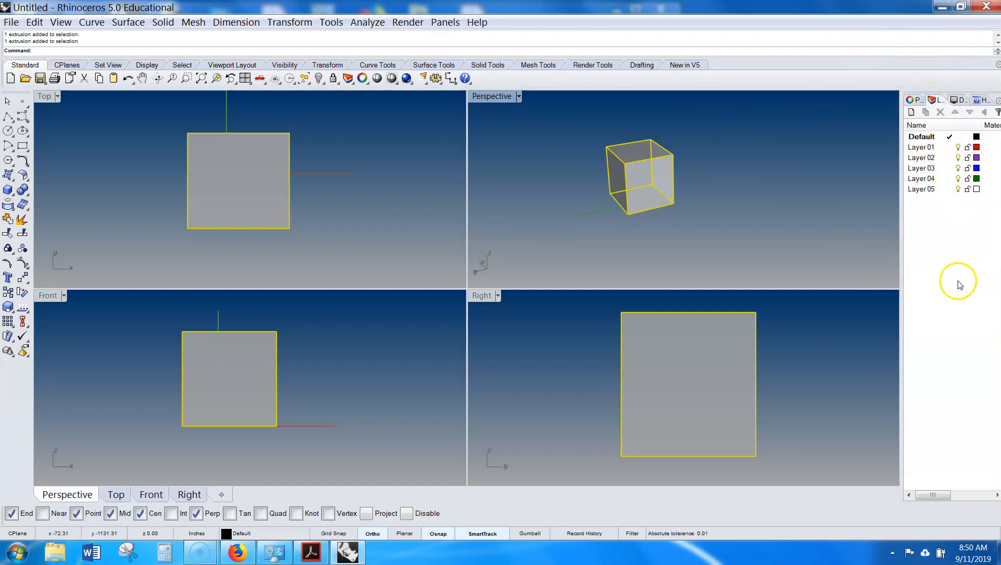
left_click(911, 113)
left_click(912, 112)
left_click(911, 112)
left_click(911, 113)
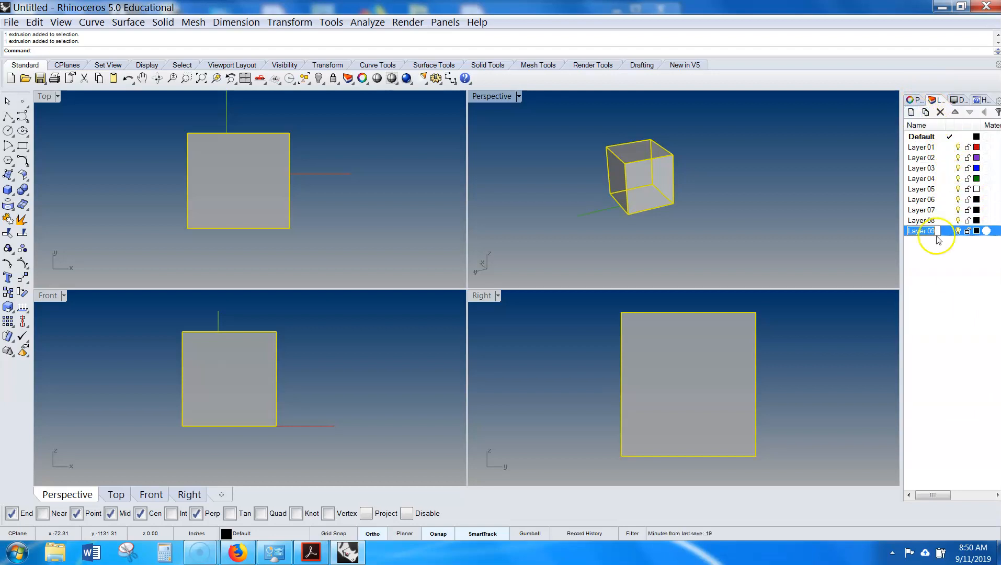
left_click(975, 200)
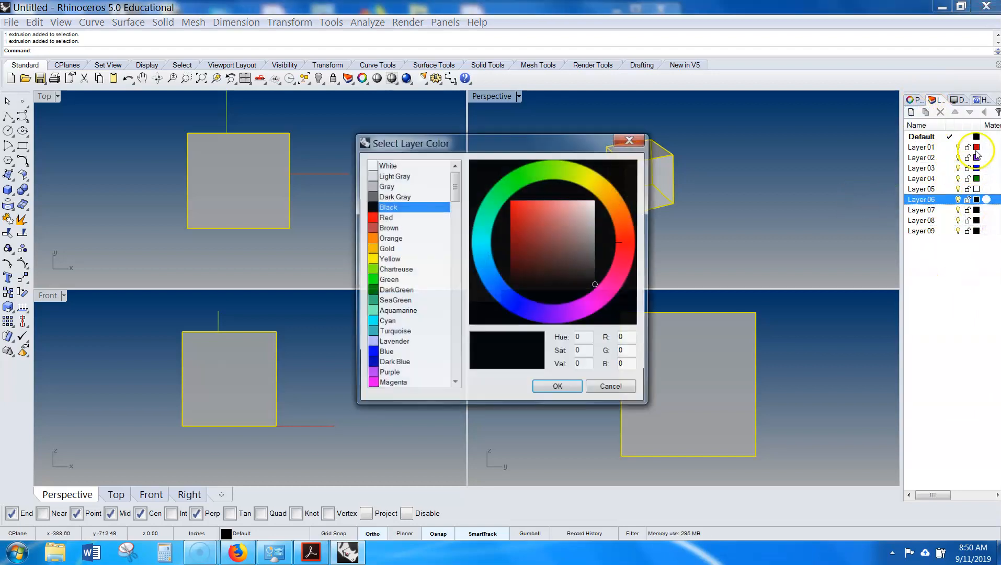
left_click(612, 388)
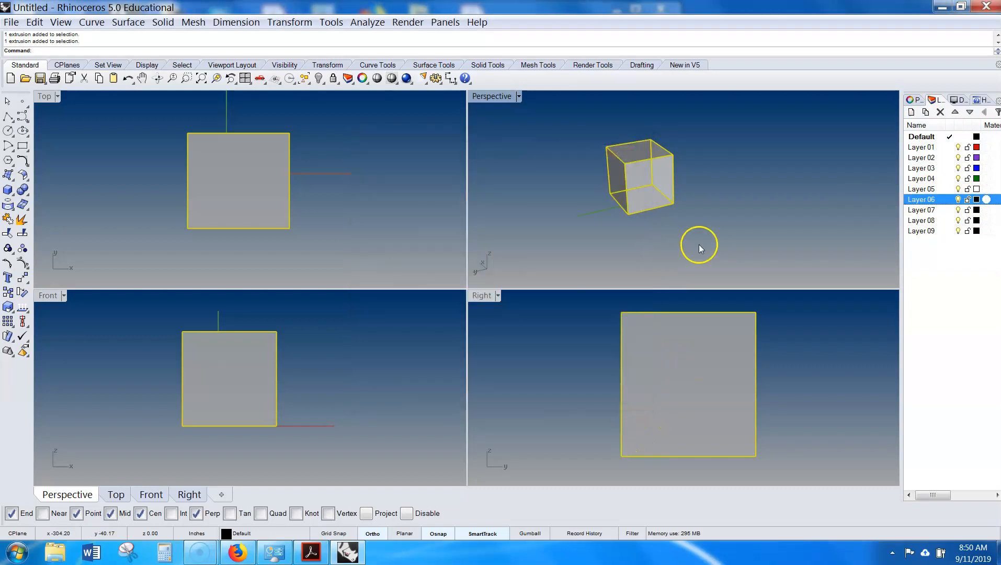
- Move the selected box onto Layer 01, then deselect it
left_click(912, 100)
left_click(992, 181)
left_click(993, 169)
left_click(973, 189)
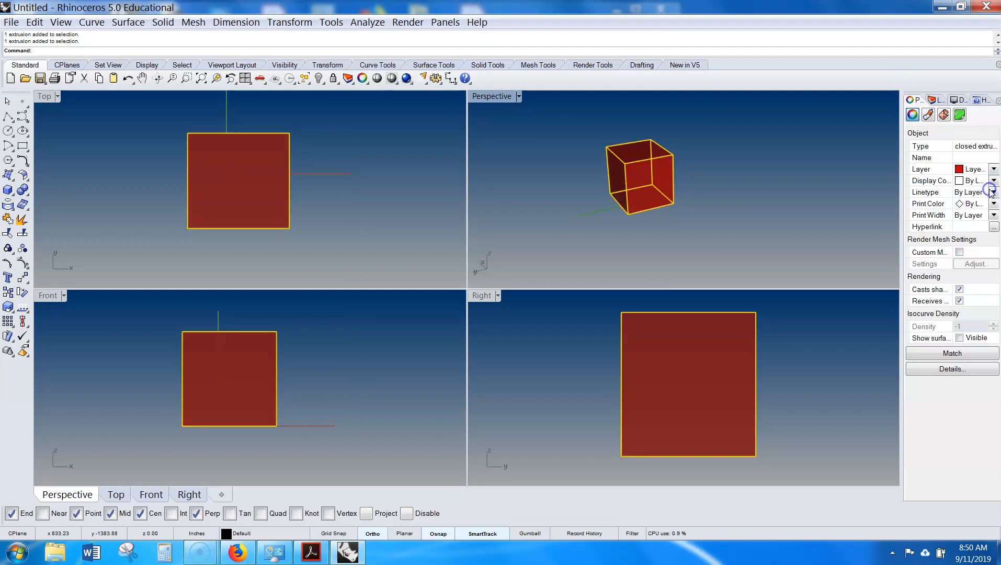
left_click(852, 218)
- Set Layer 01's colour to Red
left_click(936, 100)
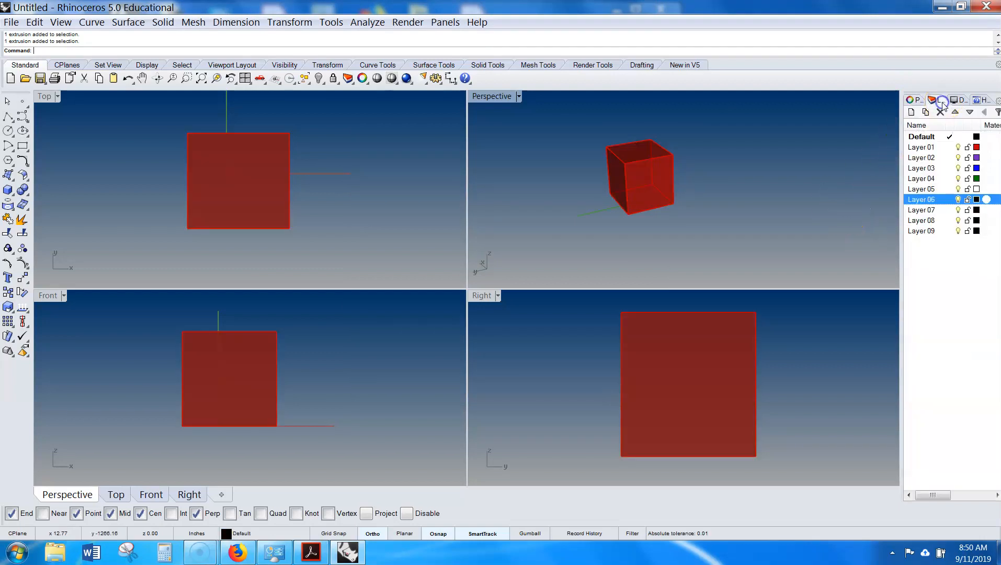
left_click(975, 148)
left_click(389, 217)
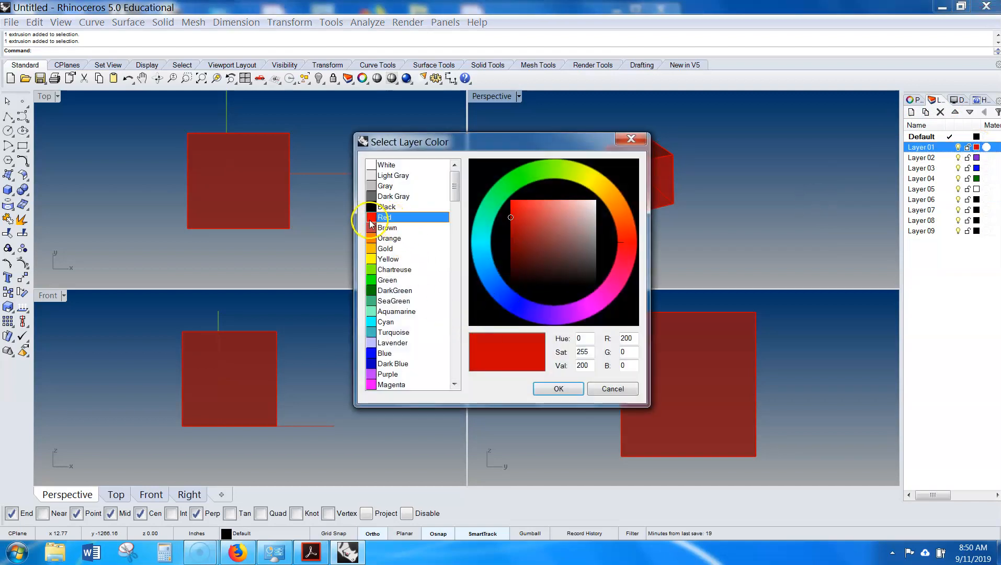
left_click(557, 388)
- Set Layer 02's colour to Cyan
left_click(976, 158)
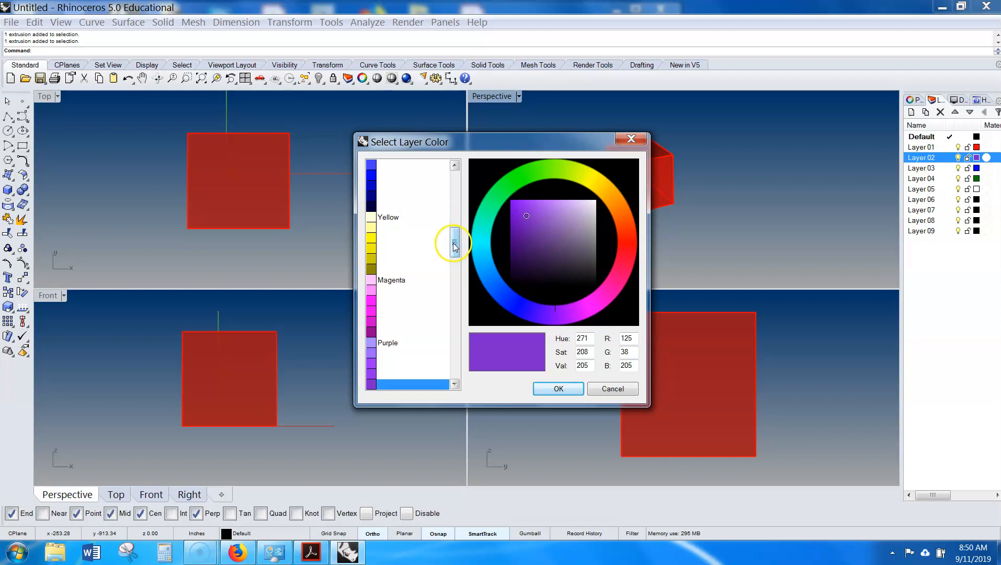
left_click_drag(454, 241, 455, 181)
left_click(373, 322)
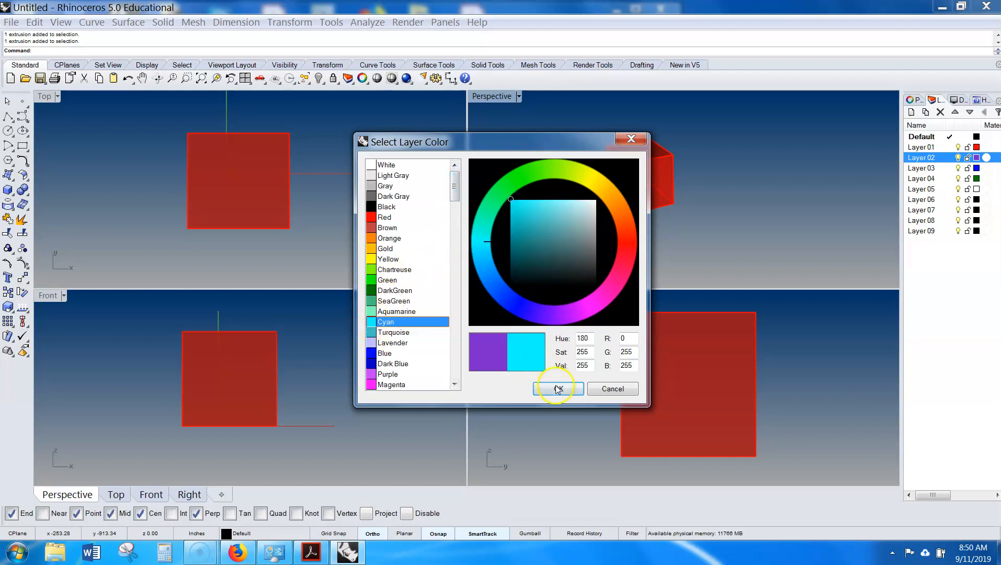
left_click(557, 388)
- Copy the red box to a new position beside the original in the Perspective view
left_click(968, 288)
right_click_drag(770, 233, 733, 238)
key("ctrl+a")
type("Copy")
key("Return")
left_click(561, 250)
left_click(712, 210)
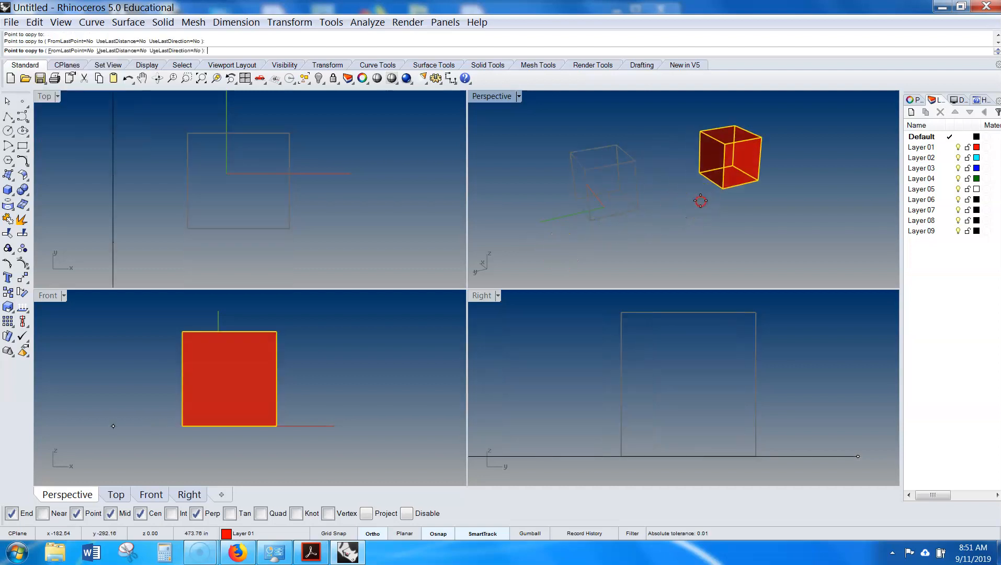
key("Return")
- Assign the copied box to Layer 02 through its object properties, then deselect it
left_click(916, 100)
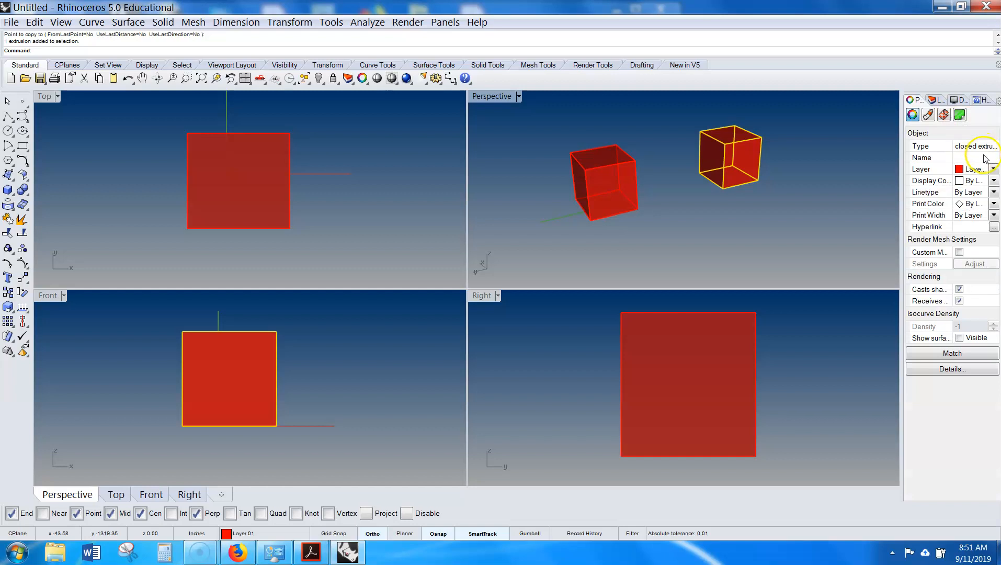
left_click(992, 180)
left_click(968, 258)
left_click(842, 239)
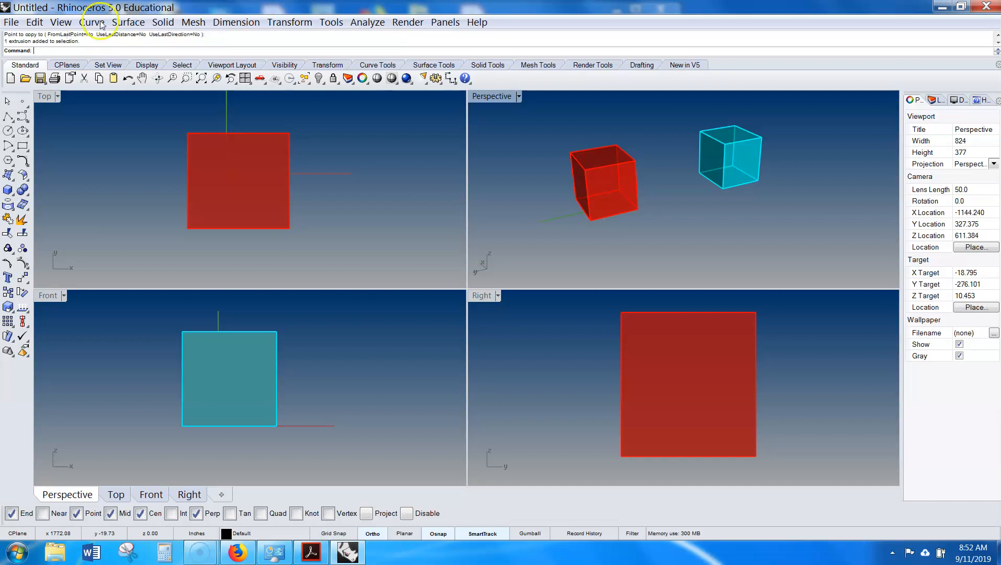
- Select both boxes and zoom all viewports to the selected objects
right_click_drag(605, 172, 443, 192, "shift")
left_click_drag(775, 138, 523, 252)
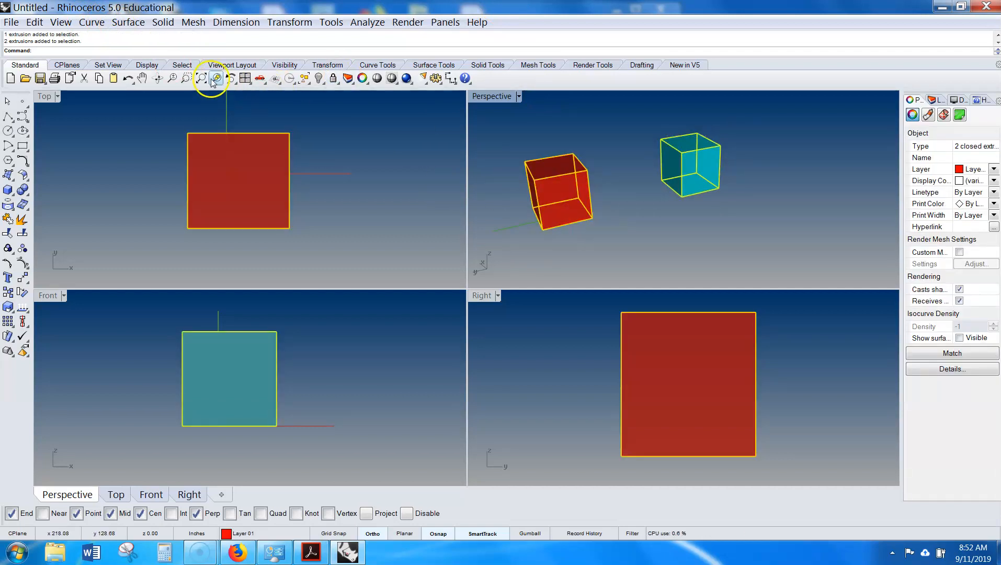
right_click(215, 80)
right_click_drag(345, 348, 312, 361)
scroll(269, 363, "up", 4)
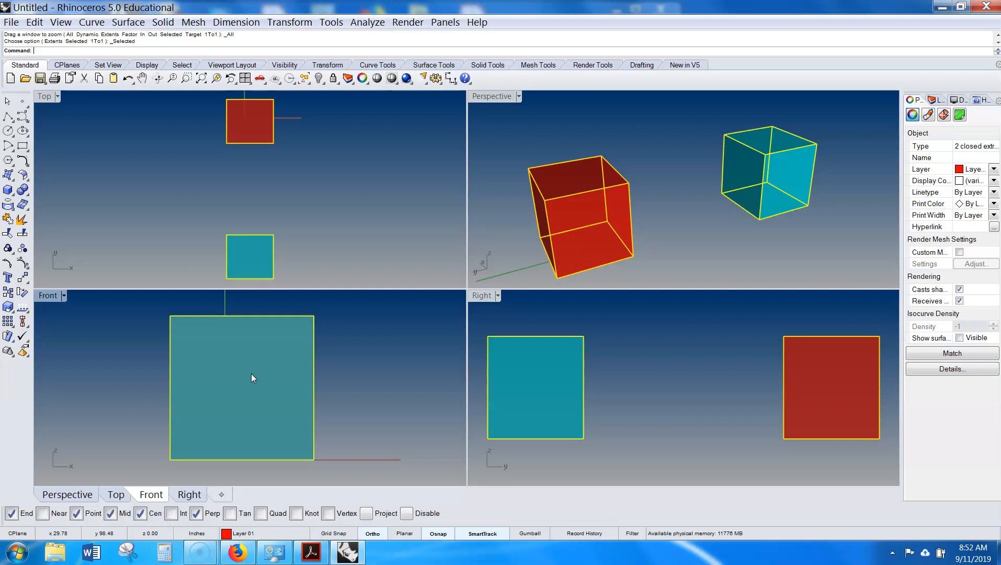
- Maximize the Top viewport, after briefly maximizing and restoring Perspective
double_click(503, 97)
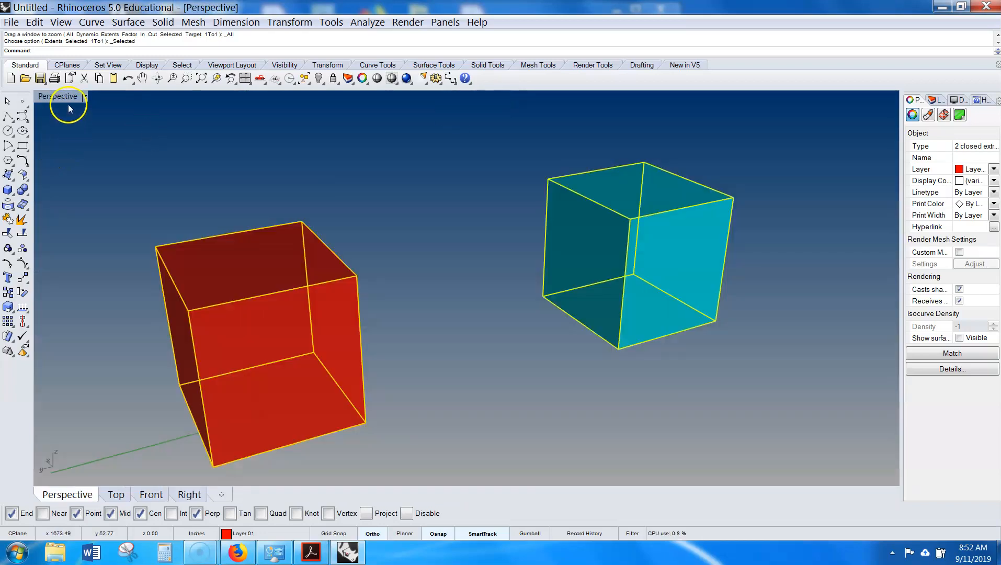
double_click(61, 97)
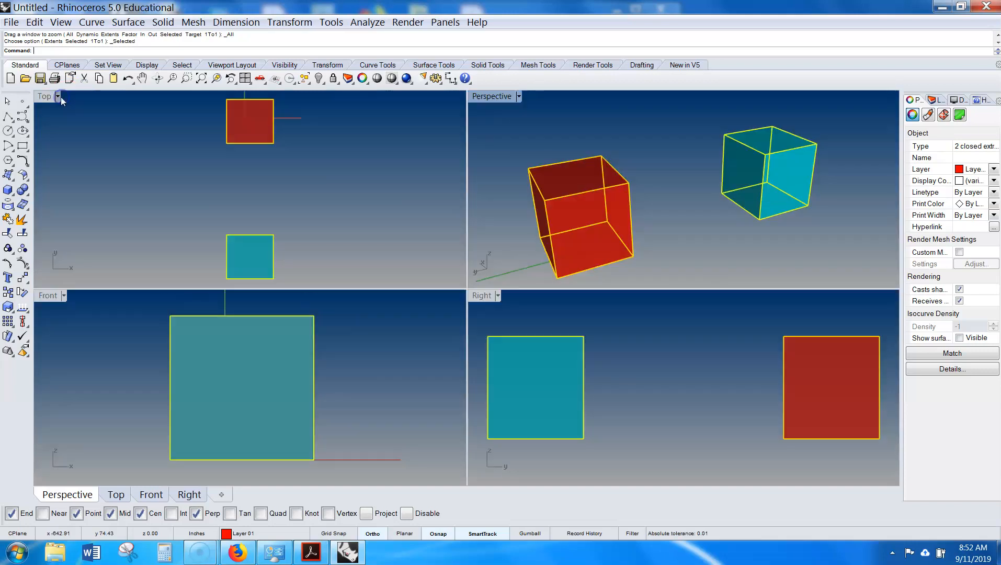
double_click(48, 95)
scroll(273, 188, "down", 14)
scroll(281, 235, "up", 4)
right_click_drag(368, 189, 297, 241)
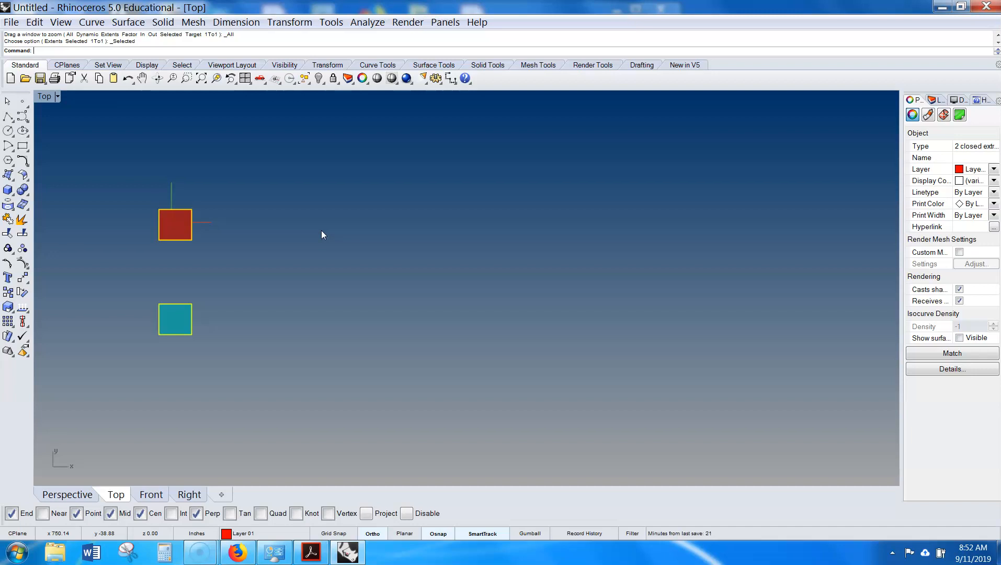
right_click_drag(379, 235, 343, 231)
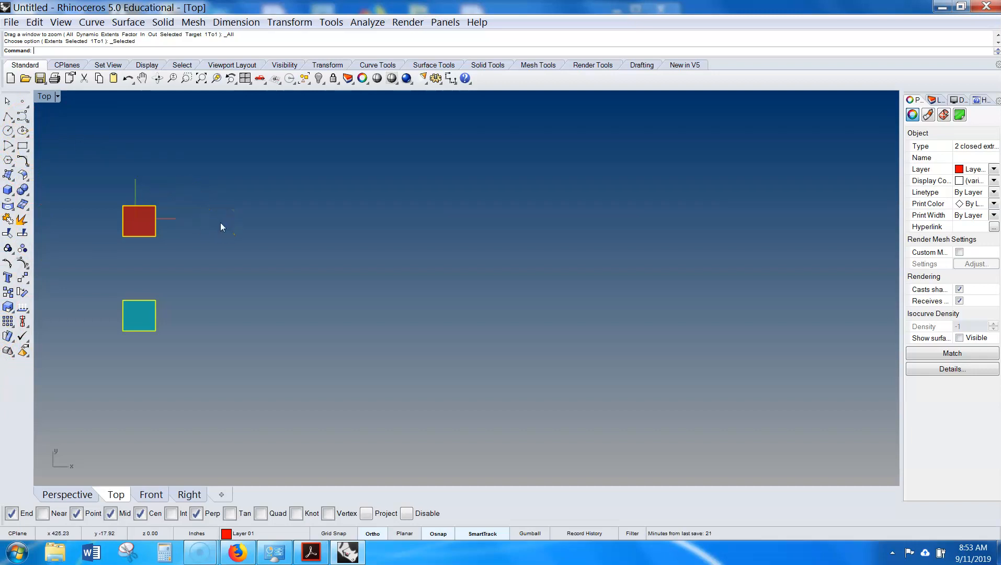
type("Rec")
key("Return")
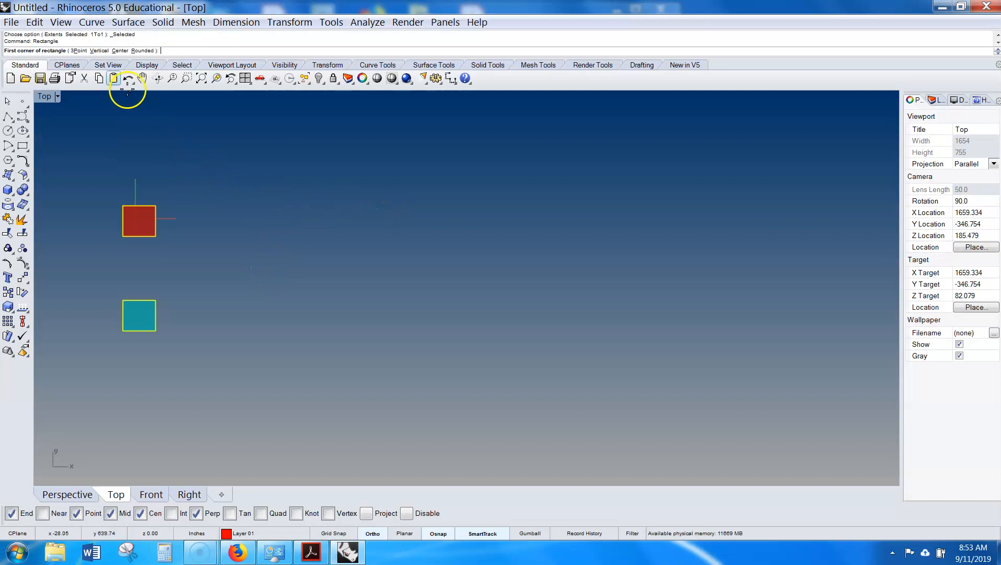
left_click(353, 217)
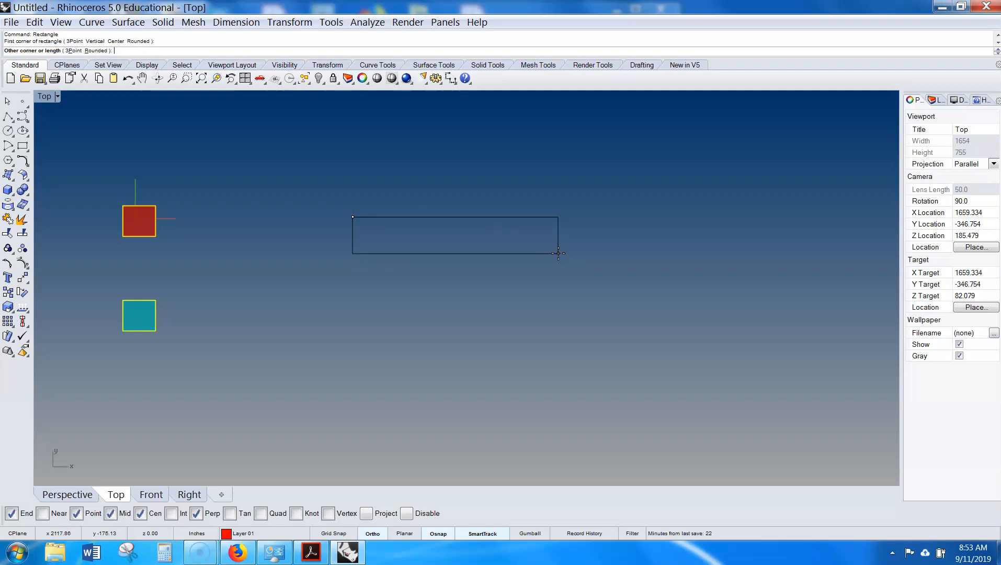
key("Escape")
key("Escape")
- Set the document's distance display to Feet & Inches in the units properties
type("Units")
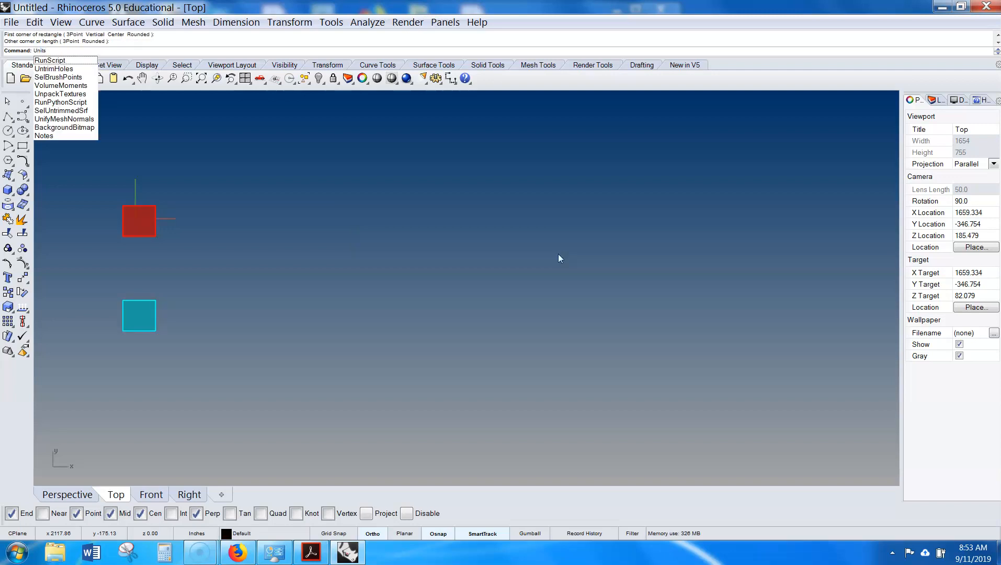
key("Return")
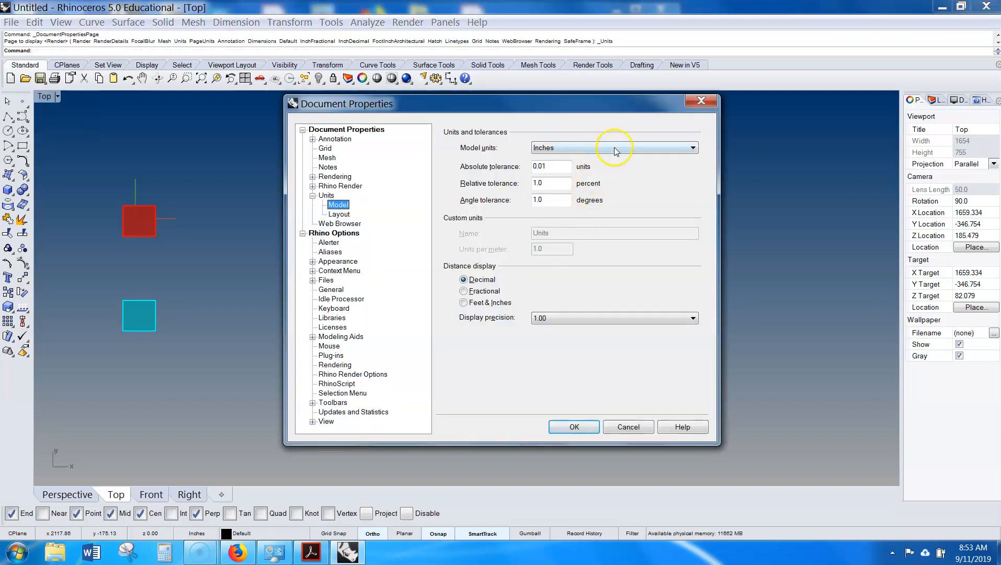
left_click(488, 302)
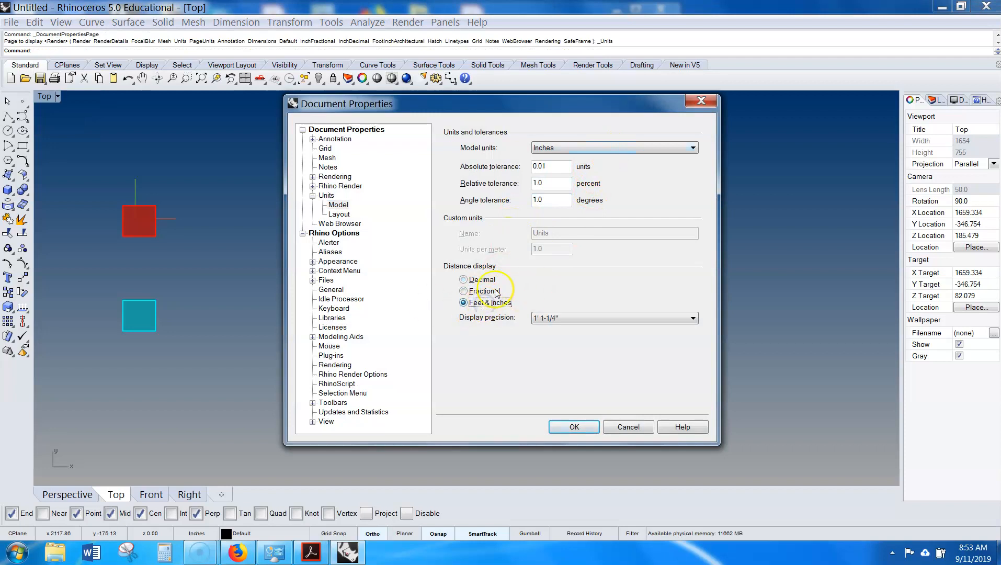
left_click(463, 280)
left_click(476, 303)
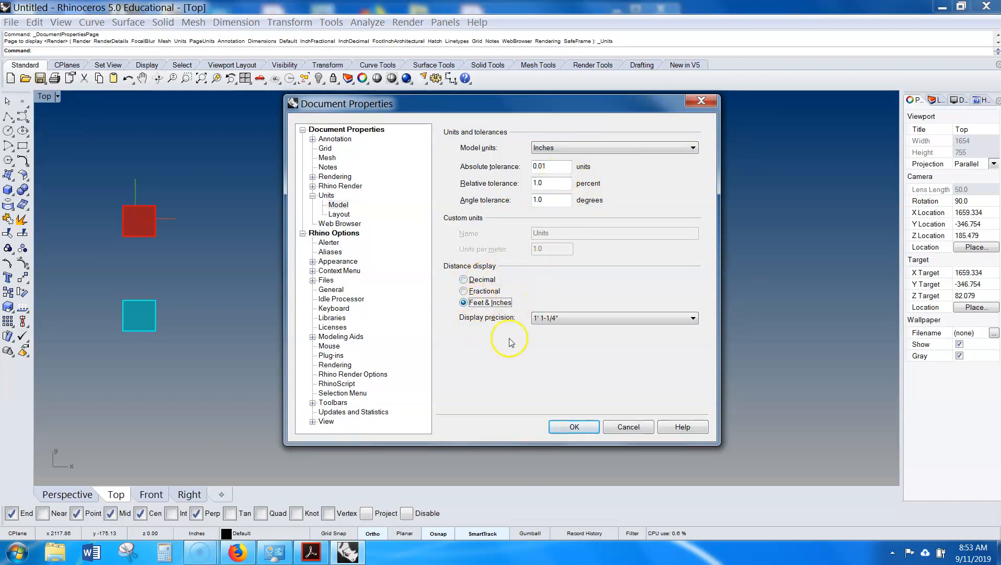
left_click(574, 425)
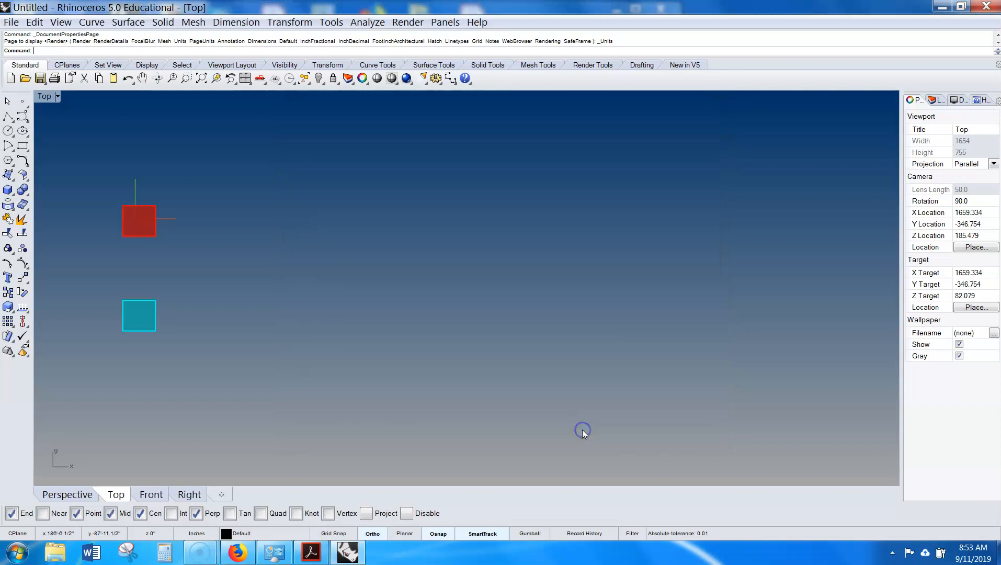
- Draw a rectangle 17 inches long and 11 inches wide in the Top view
left_click(23, 147)
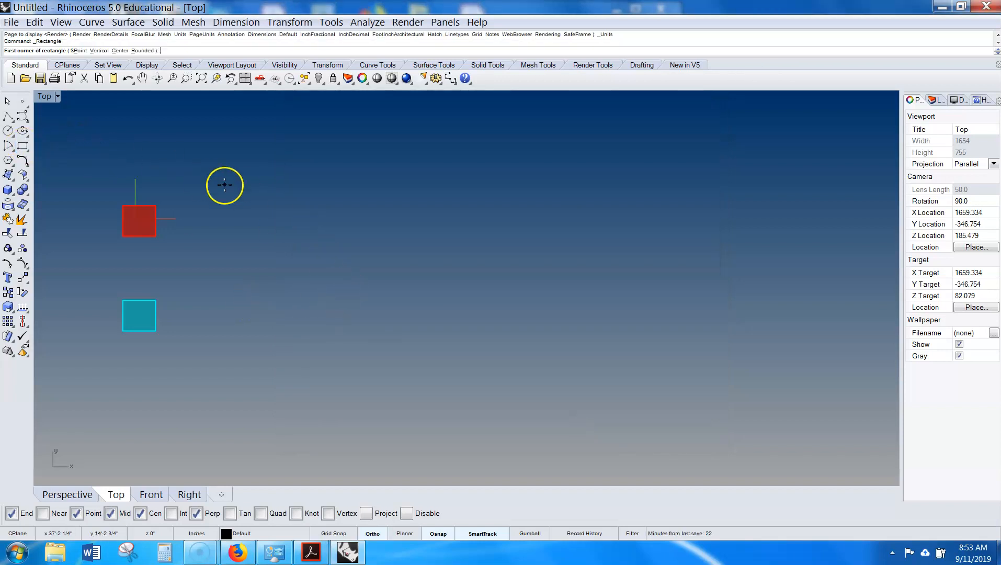
left_click(356, 211)
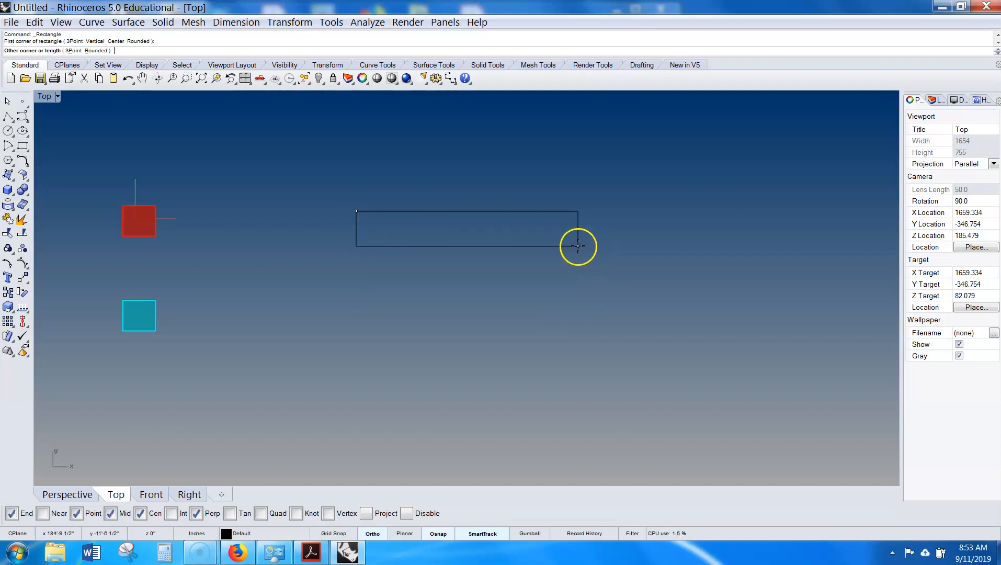
type("17")
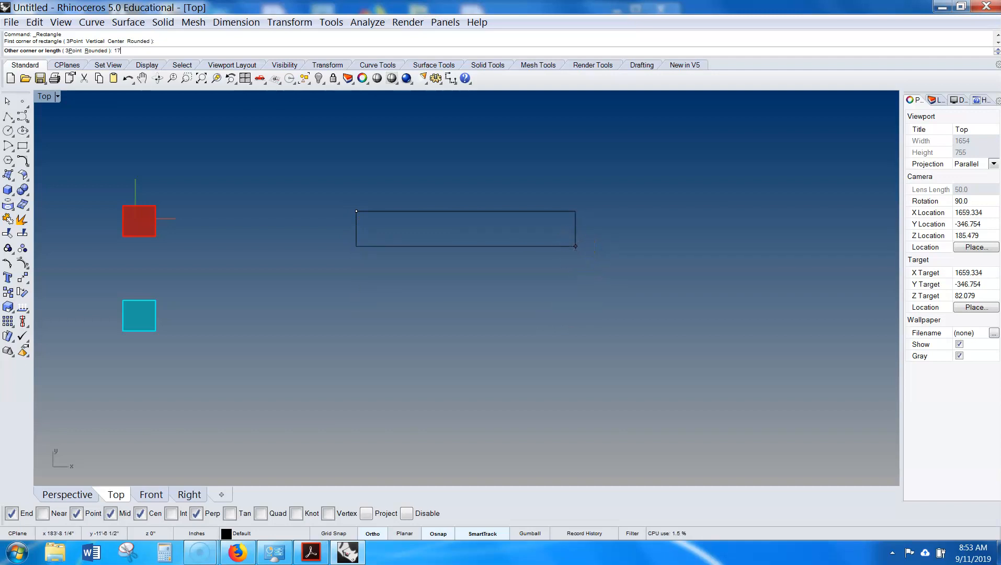
key("Return")
scroll(376, 225, "up", 3)
scroll(344, 210, "up", 5)
type("11")
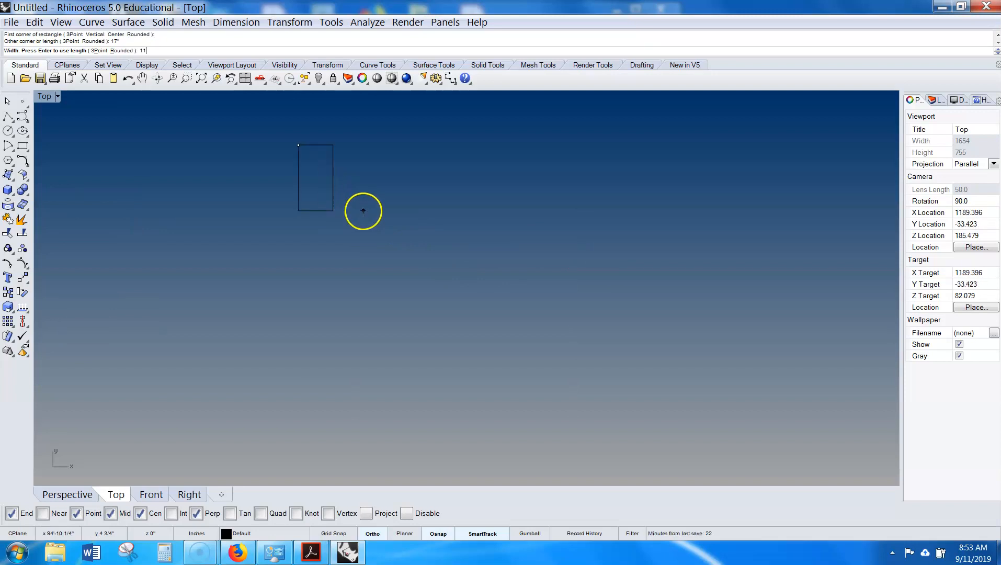
key("Return")
right_click_drag(357, 189, 398, 311)
left_click_drag(470, 234, 293, 330)
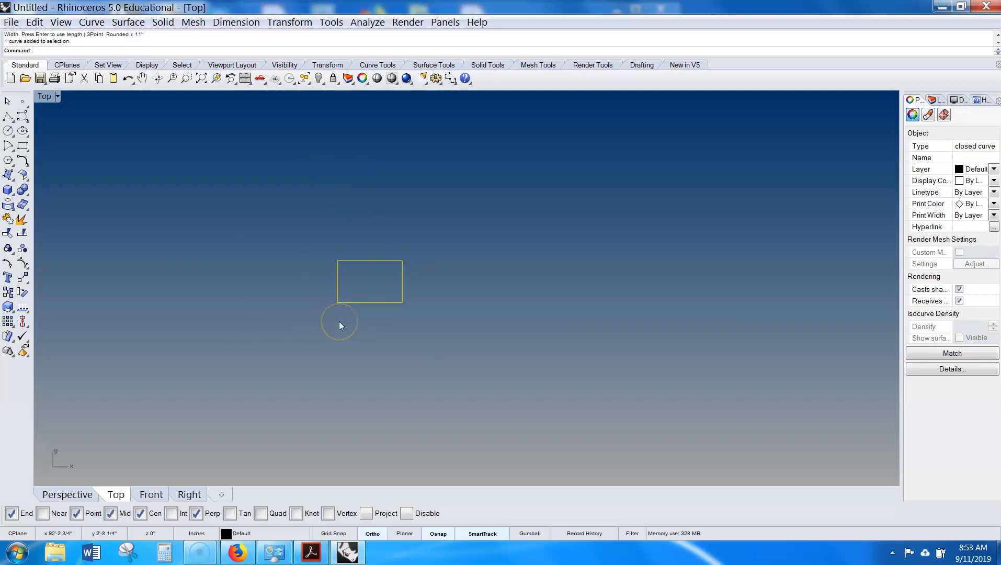
left_click(393, 314)
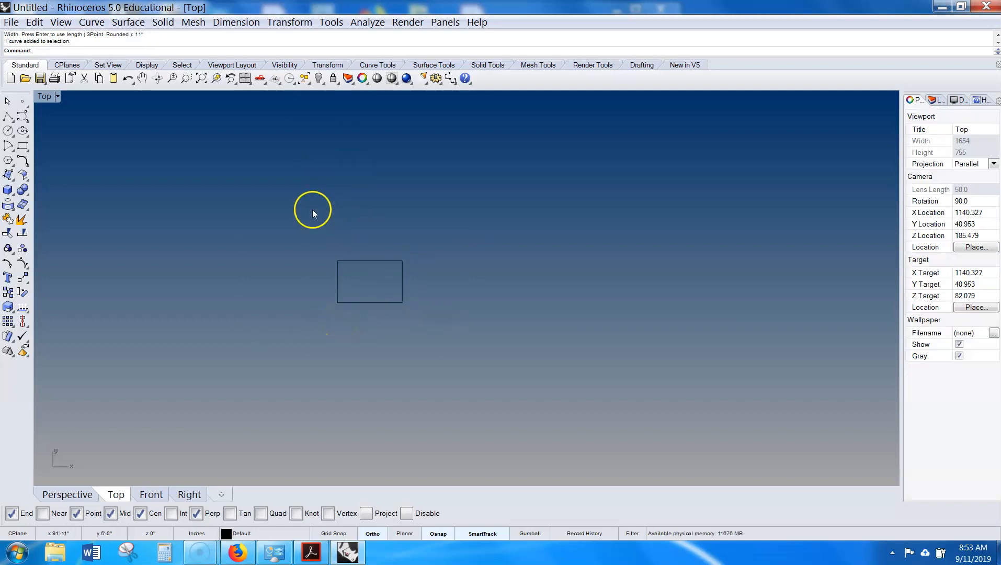
- Draw a second 17 by 11 inch rectangle above the first, then delete it
type("rectangle")
key("Return")
left_click(409, 184)
type("17\"")
key("Return")
type("11\"")
key("Return")
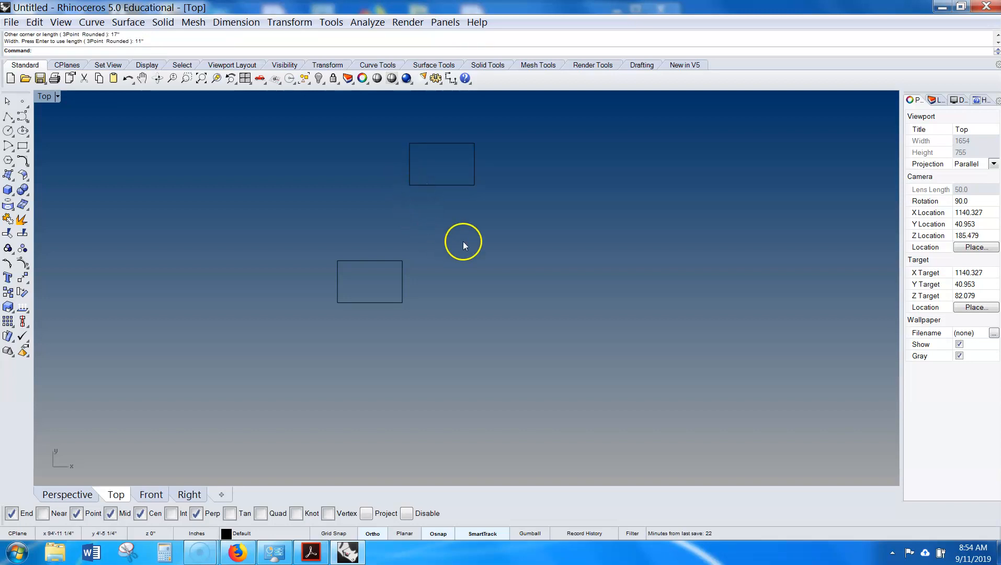
left_click_drag(464, 246, 188, 418)
key("Delete")
- Move the remaining rectangle onto Layer 02, then deselect it
right_click_drag(447, 280, 379, 400)
left_click_drag(427, 261, 302, 340)
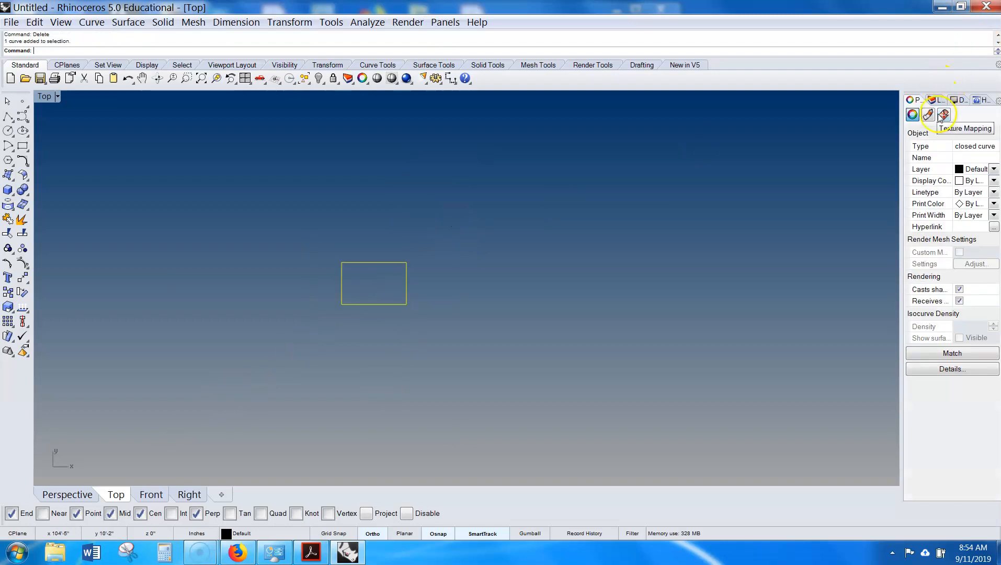
left_click(977, 169)
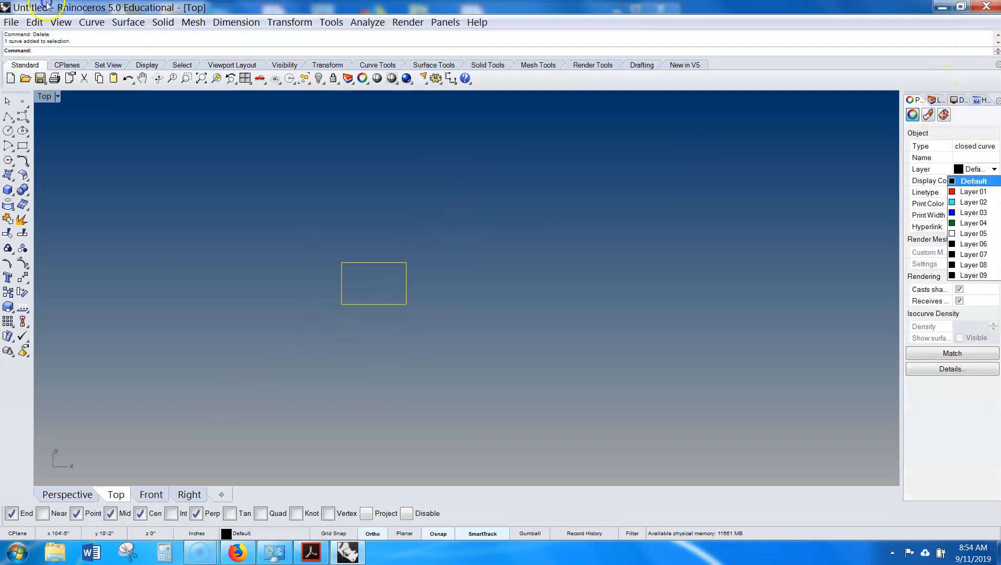
left_click(981, 203)
left_click(421, 283)
- Draw a slanted line crossing the rectangle, turning Ortho off to angle it
scroll(456, 264, "up", 2)
right_click_drag(375, 273, 460, 268)
scroll(475, 256, "up", 3)
scroll(420, 246, "up", 1)
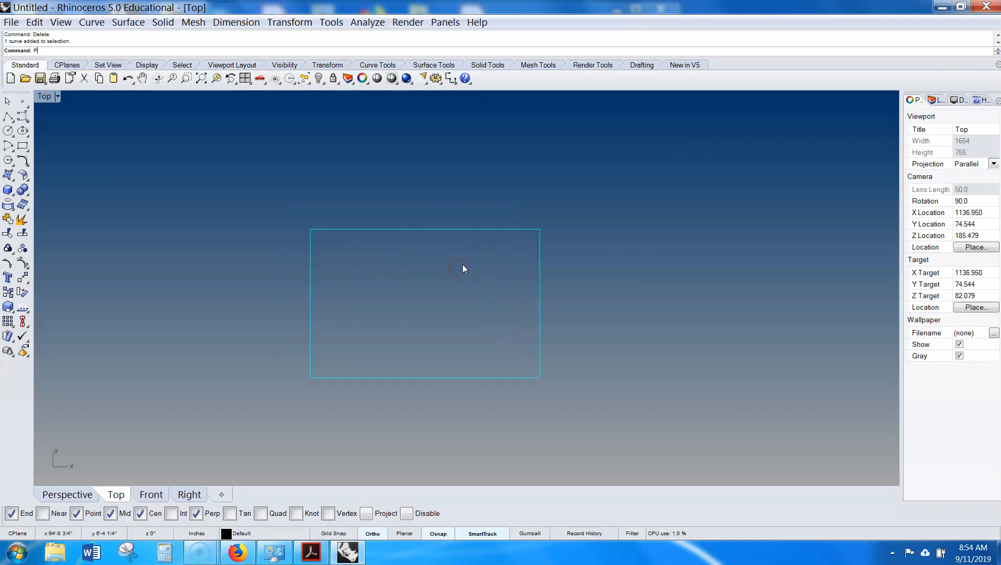
key("Escape")
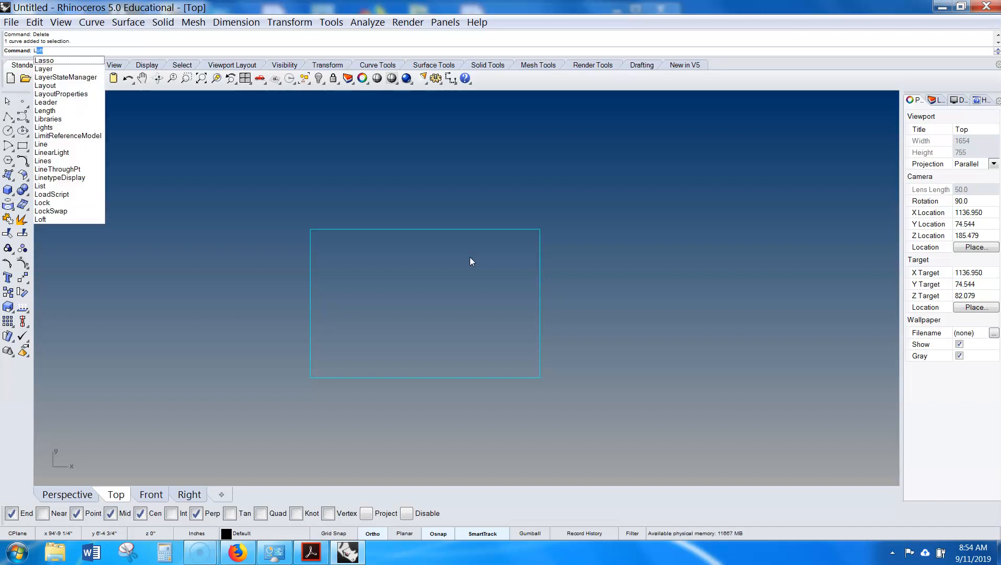
type("ine")
key("Return")
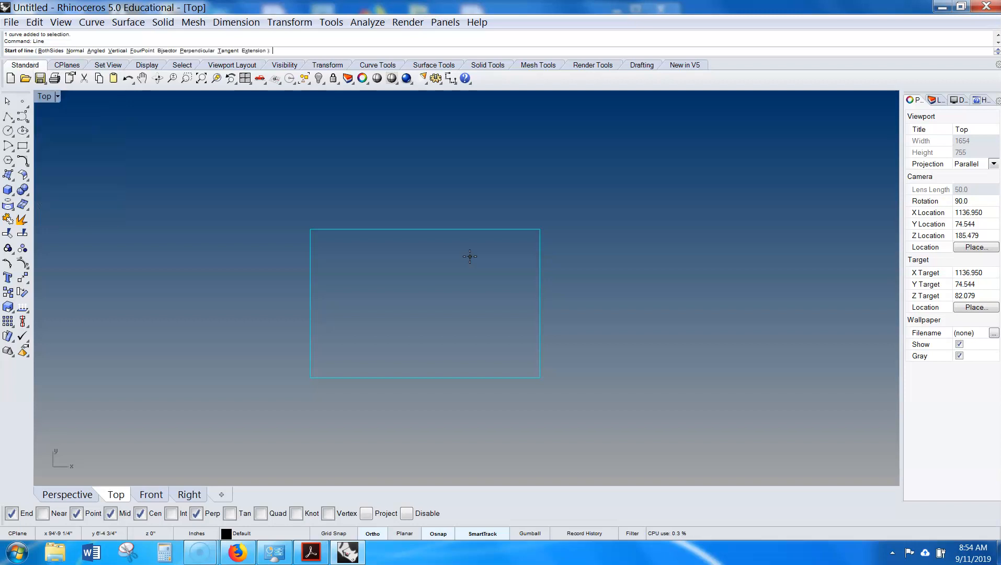
left_click(395, 191)
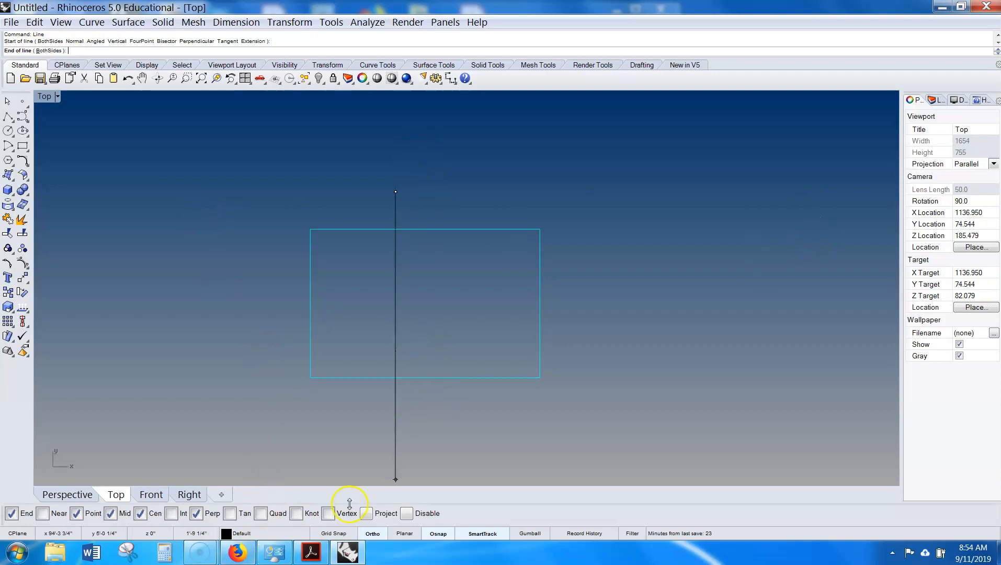
left_click(373, 534)
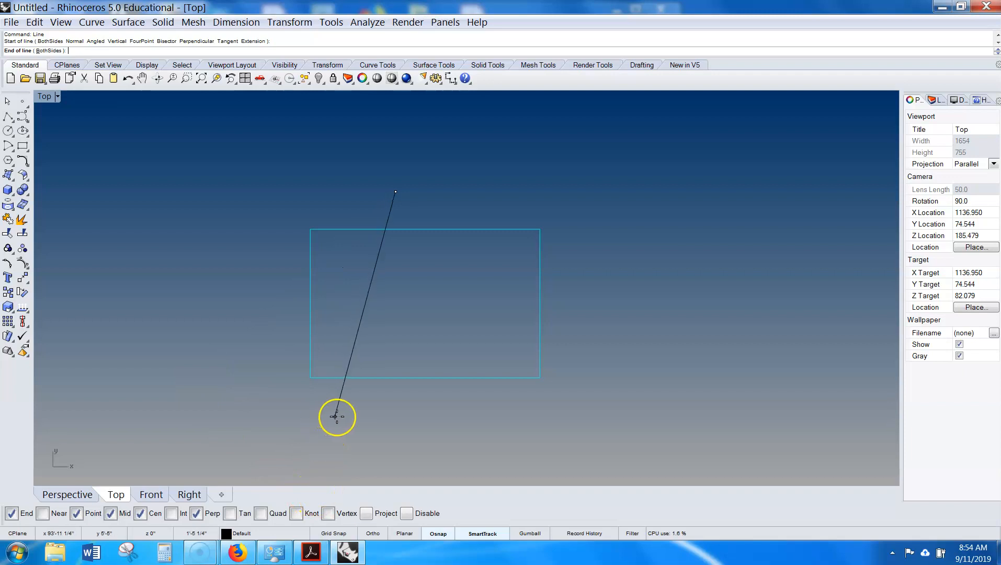
left_click(321, 406)
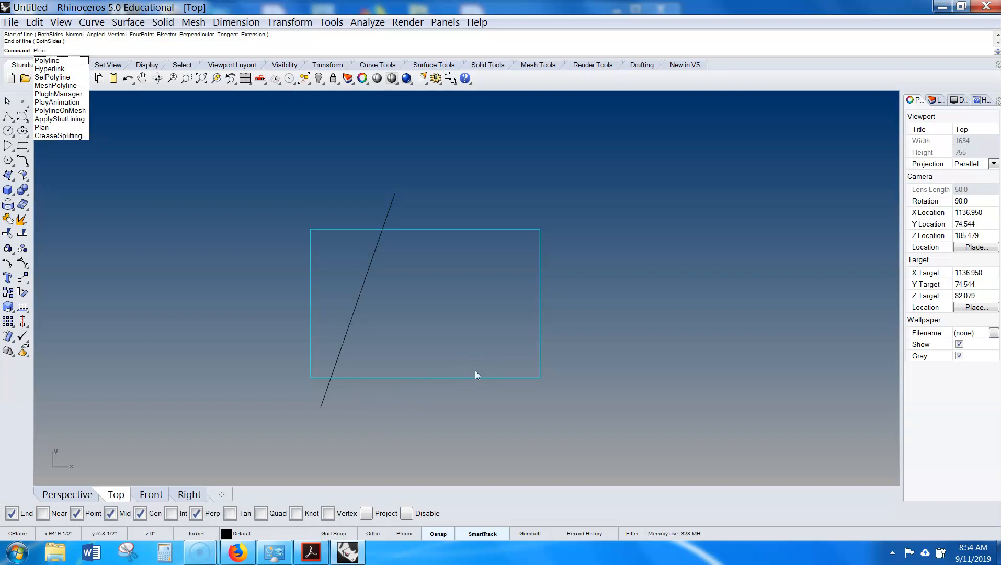
key("BackSpace")
key("BackSpace")
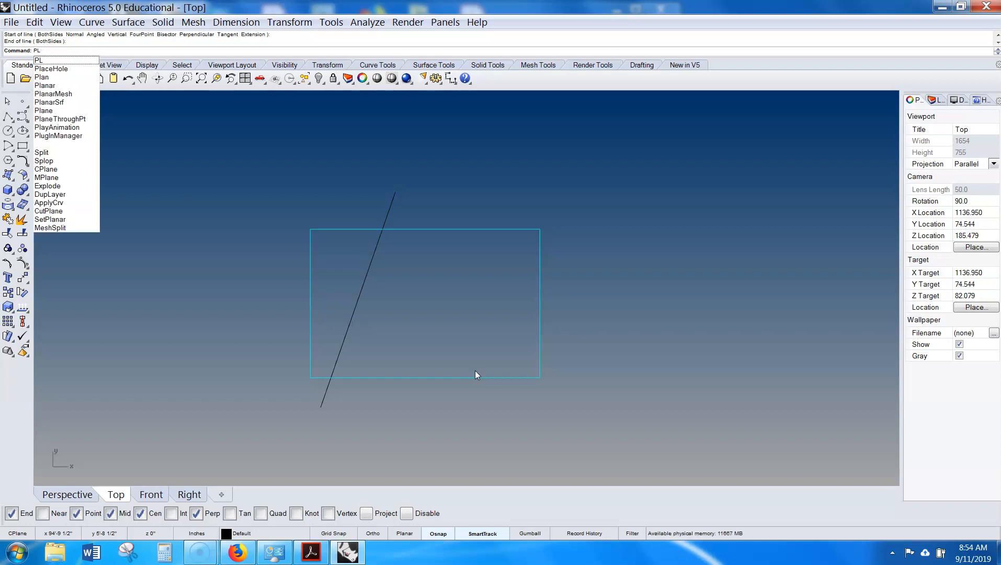
key("BackSpace")
type("olyline")
key("Return")
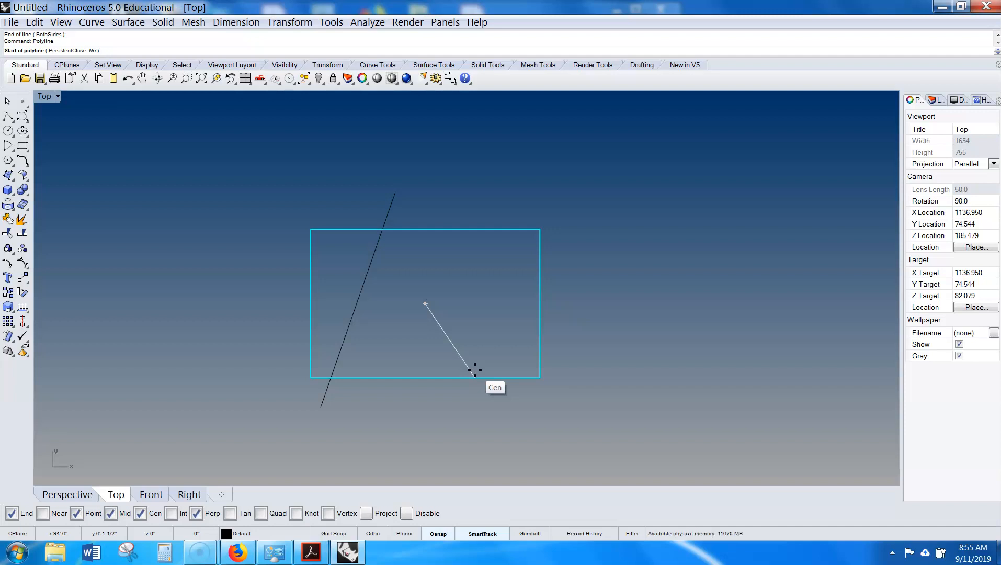
key("Escape")
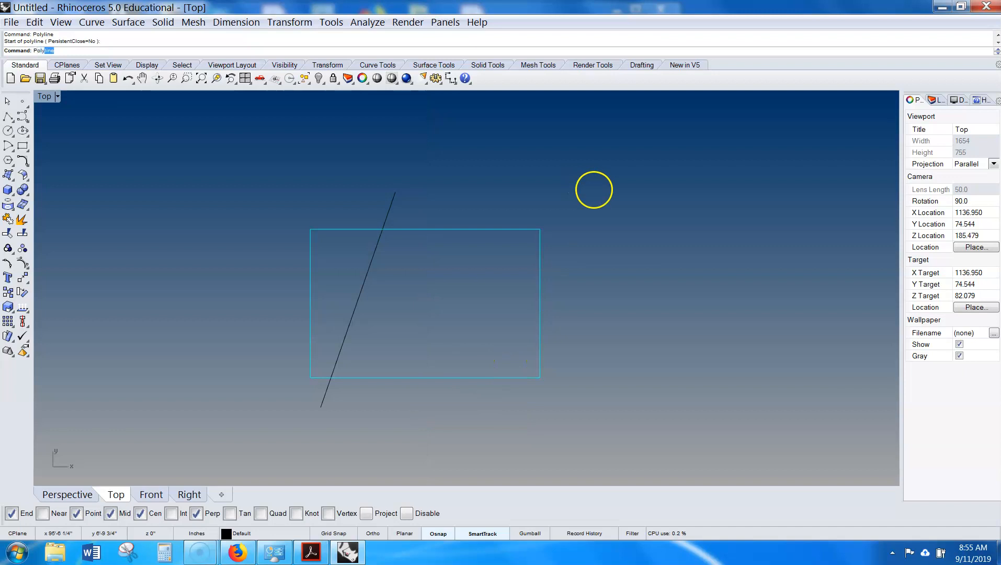
- Draw a multi-segment freeform polyline around the rectangle, then delete it
key("Return")
left_click(574, 171)
left_click(630, 300)
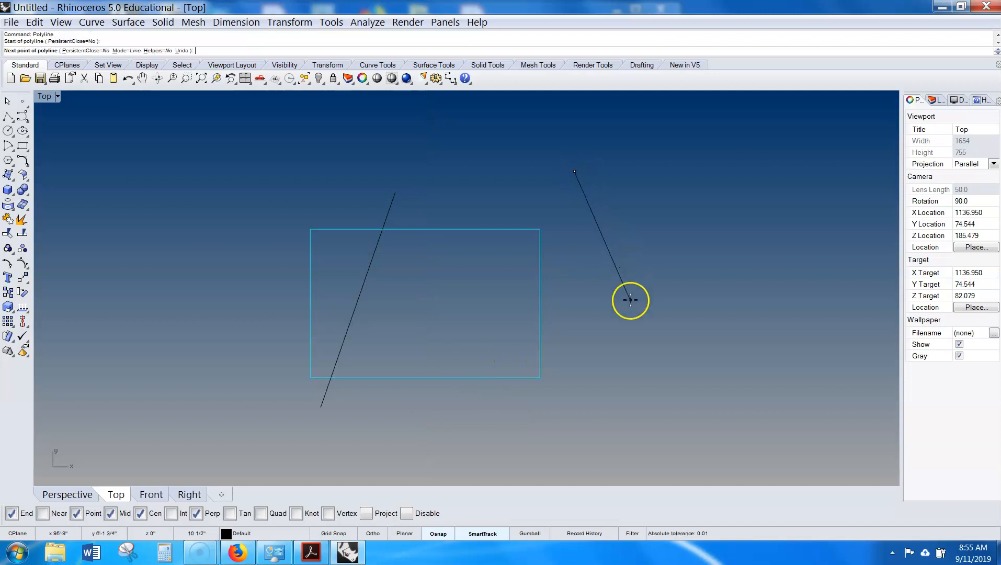
left_click(665, 178)
left_click(753, 318)
left_click(653, 382)
left_click(580, 313)
left_click(482, 153)
left_click(275, 164)
left_click(195, 302)
left_click(265, 397)
left_click(513, 451)
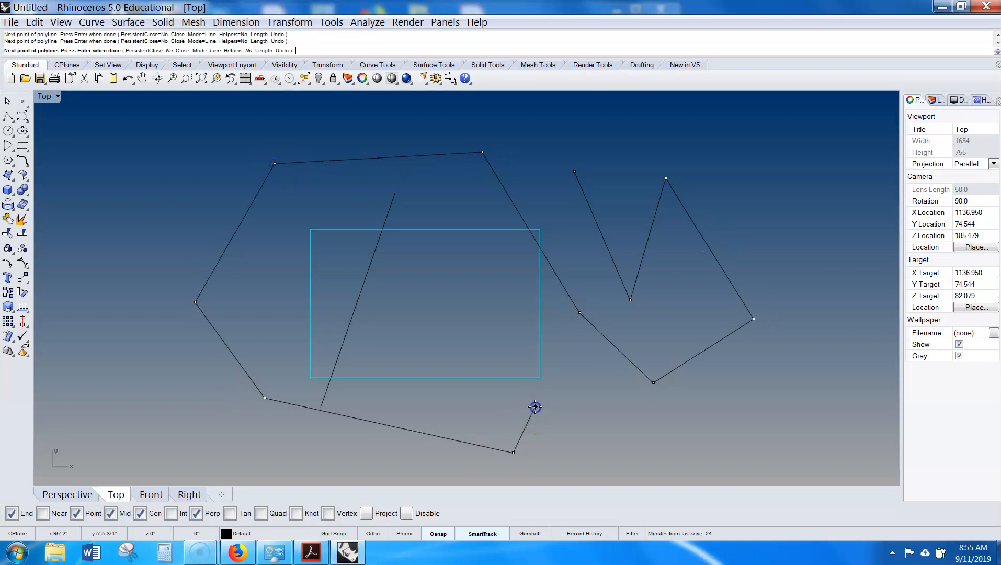
key("Return")
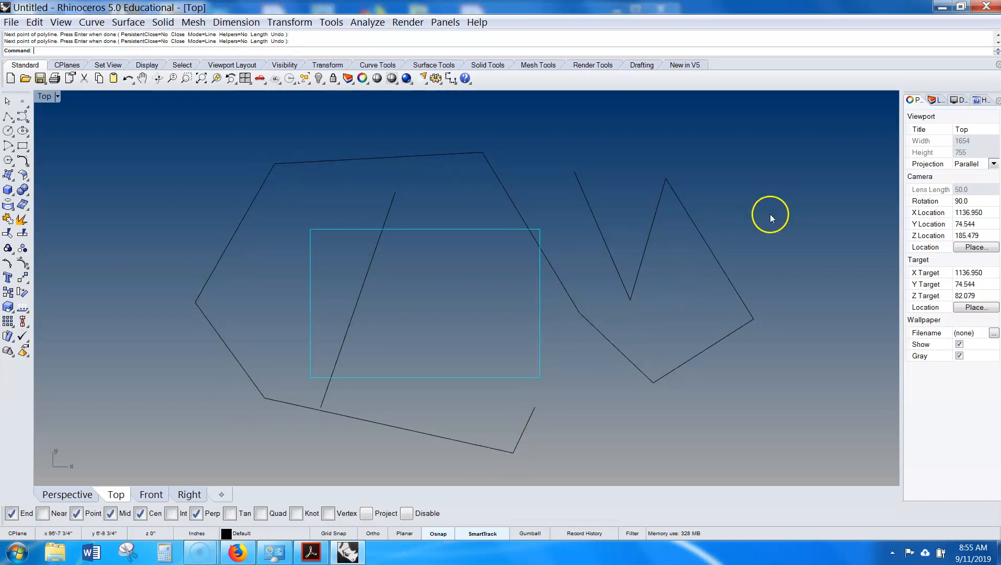
left_click(704, 352)
right_click(669, 324)
right_click(422, 197)
- Draw a two-point polyline from above the rectangle down past its bottom edge
type("PL")
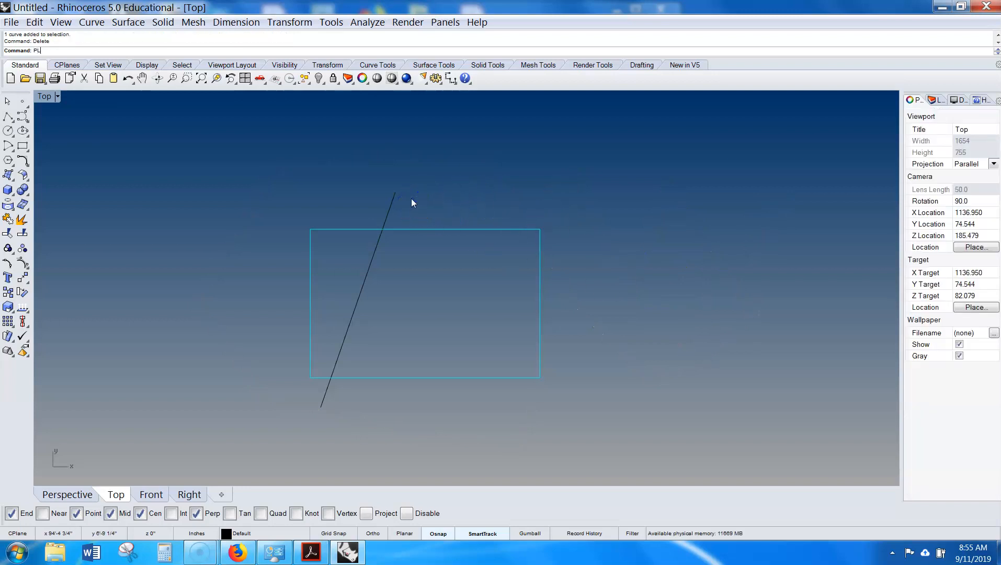
key("BackSpace")
type("OLY")
key("Return")
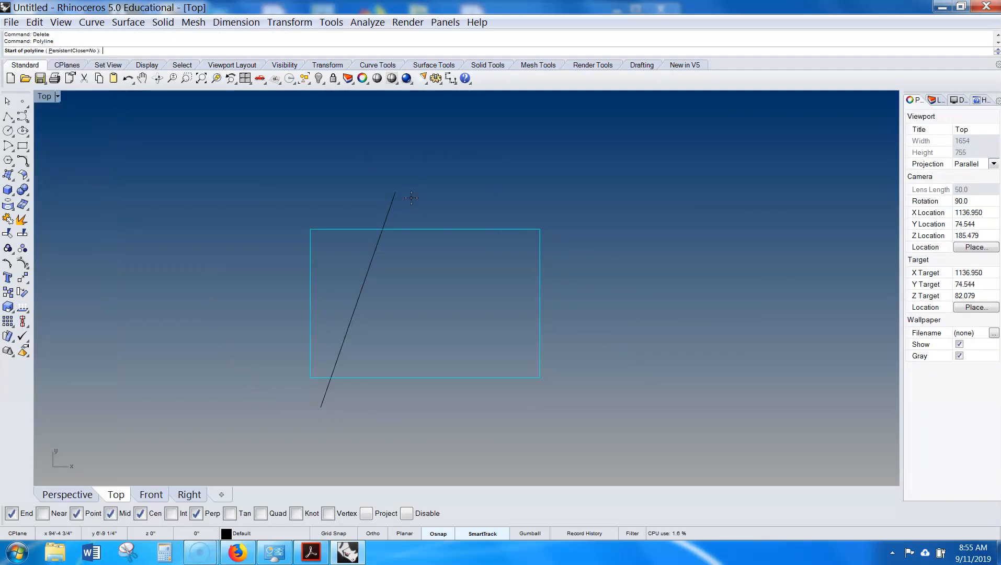
left_click(412, 196)
left_click(404, 425)
right_click(405, 425)
right_click(404, 425)
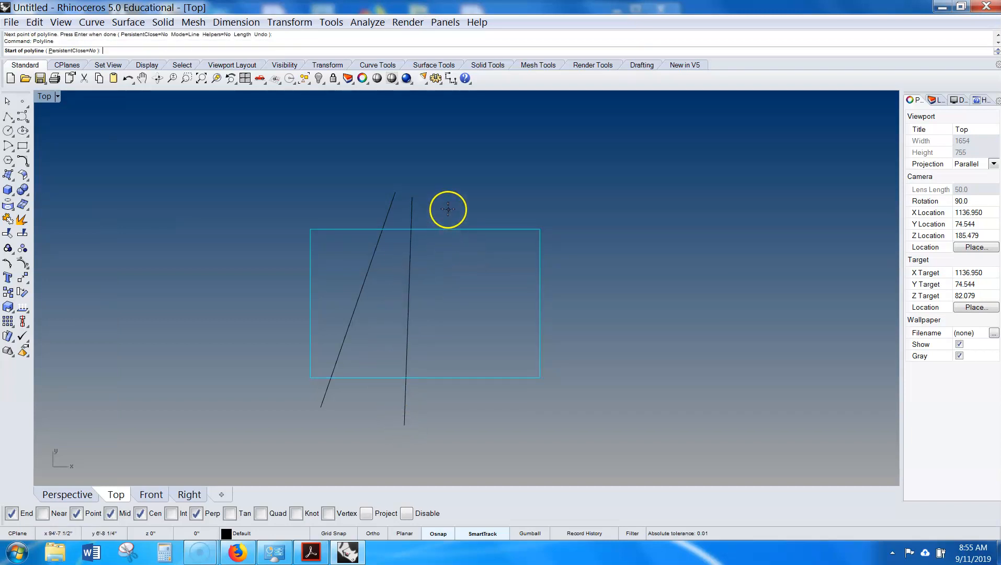
- Draw another two-point line slanting from above the rectangle down past its bottom edge
left_click(445, 207)
left_click(499, 409)
right_click(498, 409)
right_click(473, 228)
- Draw a line from above the rectangle down to its bottom-right corner
scroll(473, 226, "up", 6)
left_click(459, 215)
scroll(537, 315, "down", 3)
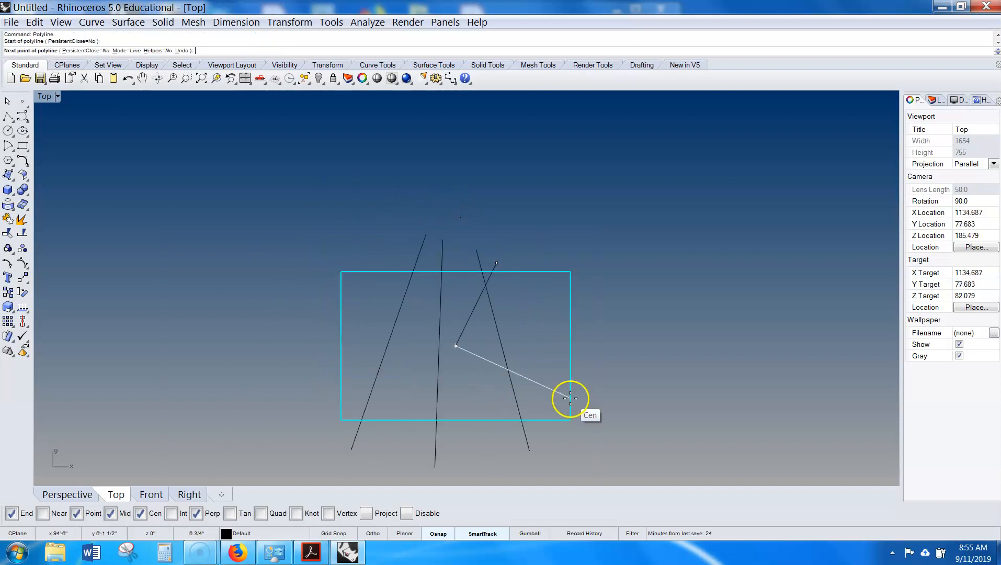
scroll(575, 433, "up", 3)
left_click(569, 419)
scroll(558, 397, "down", 3)
right_click(552, 397)
key("Return")
- Draw a line from above the rectangle down to its bottom-left corner
scroll(396, 221, "up", 2)
left_click(395, 222)
scroll(395, 222, "down", 2)
left_click(335, 397)
right_click(336, 398)
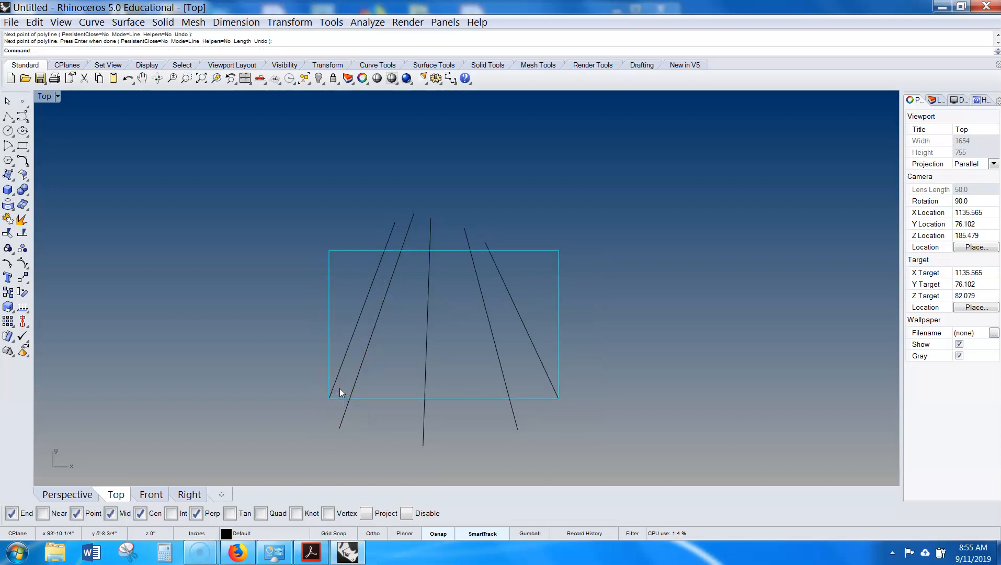
- Start a polyline at the rectangle's bottom-right corner and turn on the Near and Quad object snaps
right_click_drag(439, 324, 477, 272)
scroll(470, 268, "up", 1)
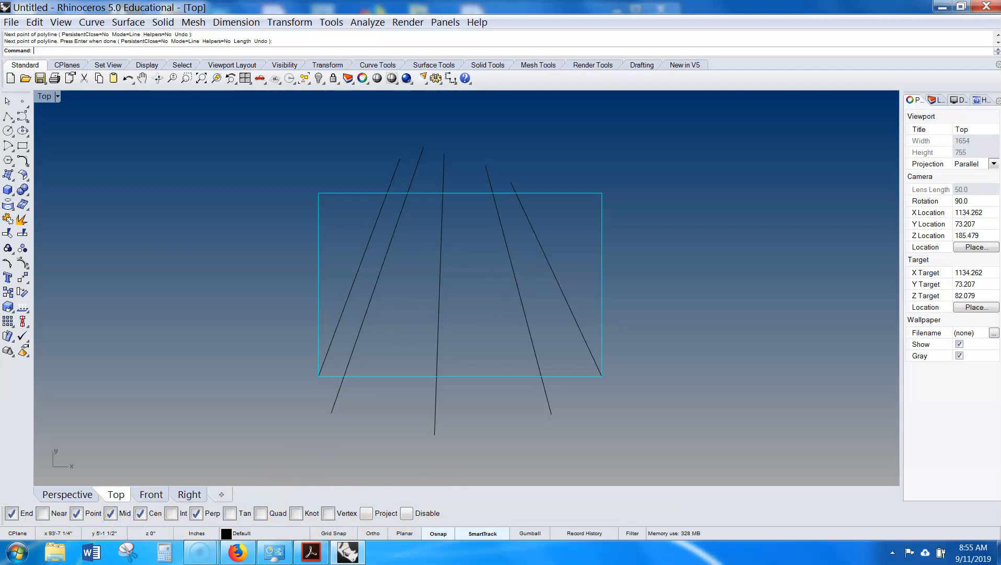
scroll(560, 358, "down", 4)
scroll(526, 347, "up", 2)
key("Return")
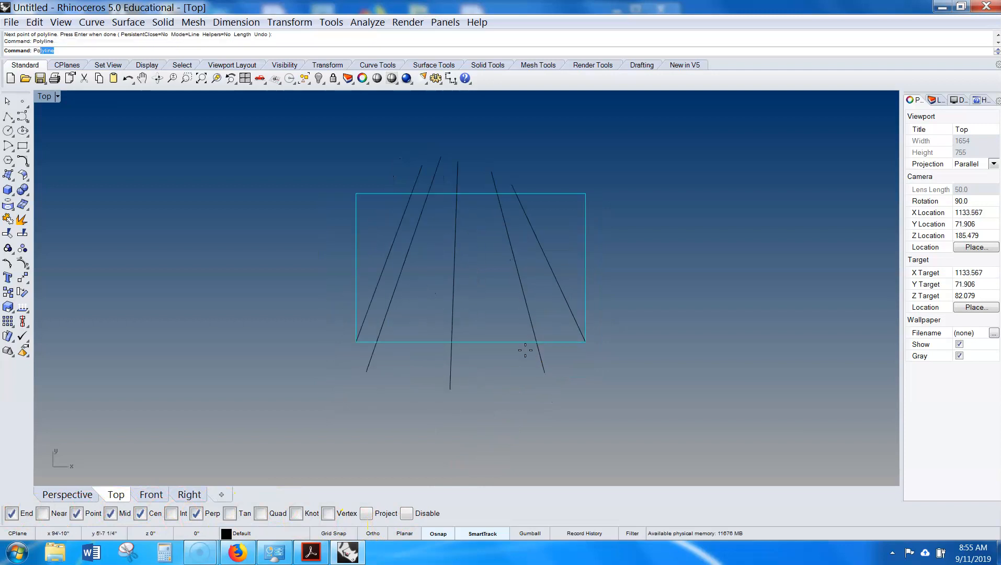
left_click(579, 338)
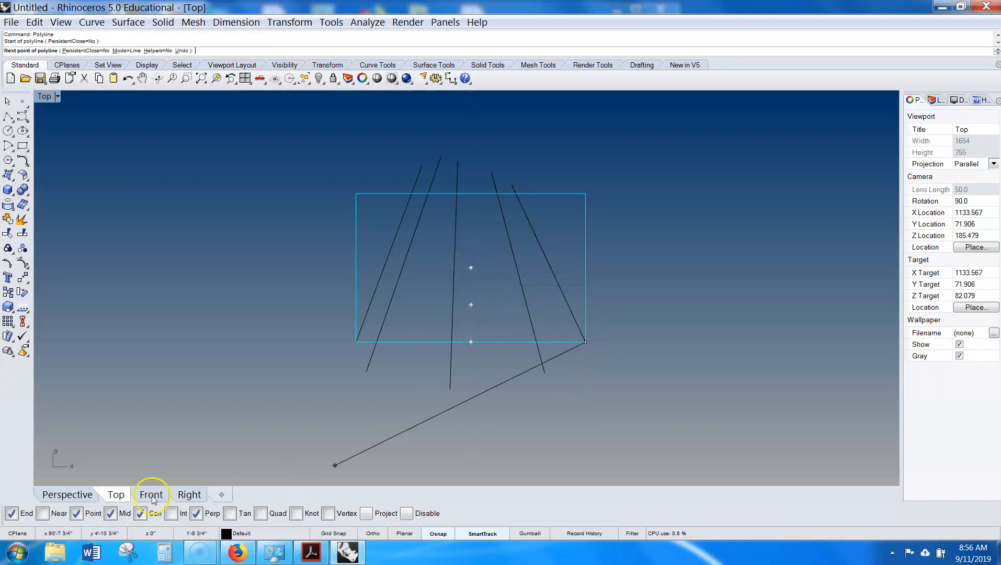
left_click(42, 513)
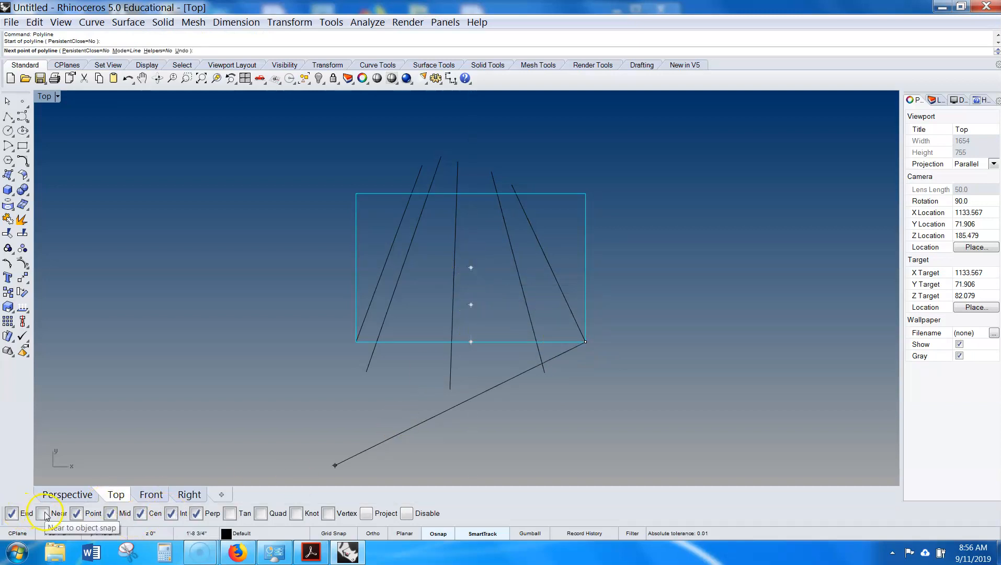
left_click(262, 513)
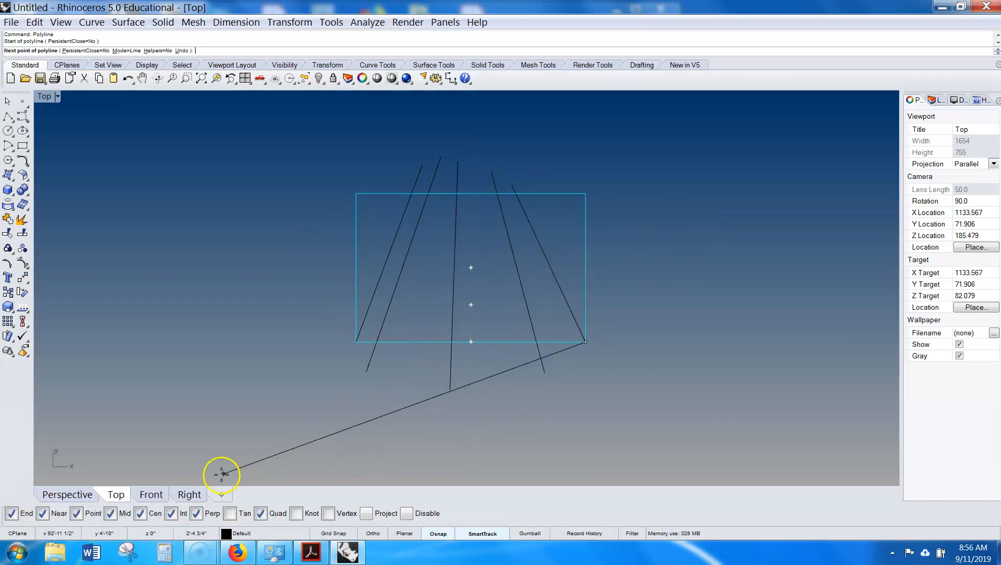
- Finish the polyline at the rectangle's centre using only the Center snap, then delete it
right_click(140, 514)
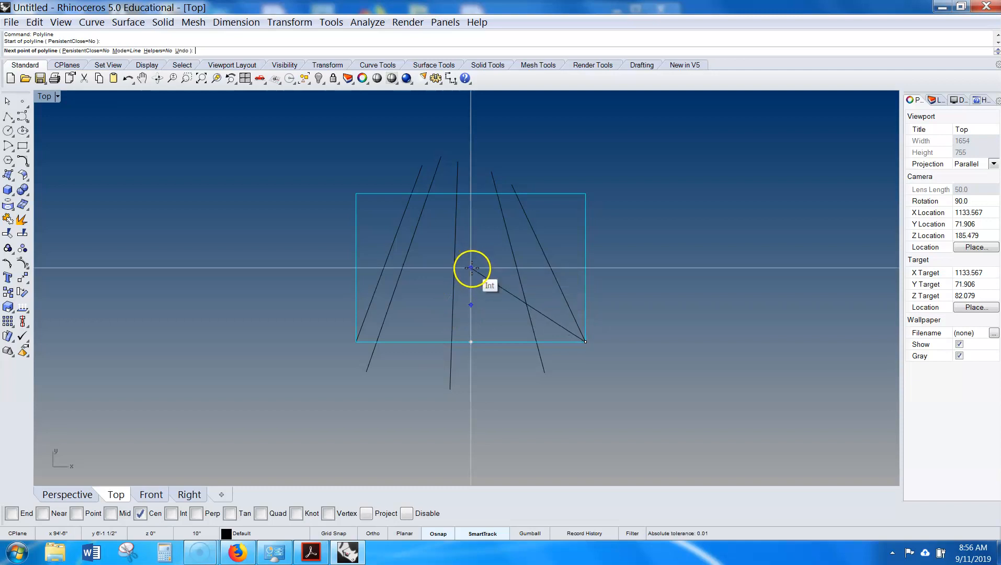
key("Right")
key("Up")
scroll(425, 324, "up", 2)
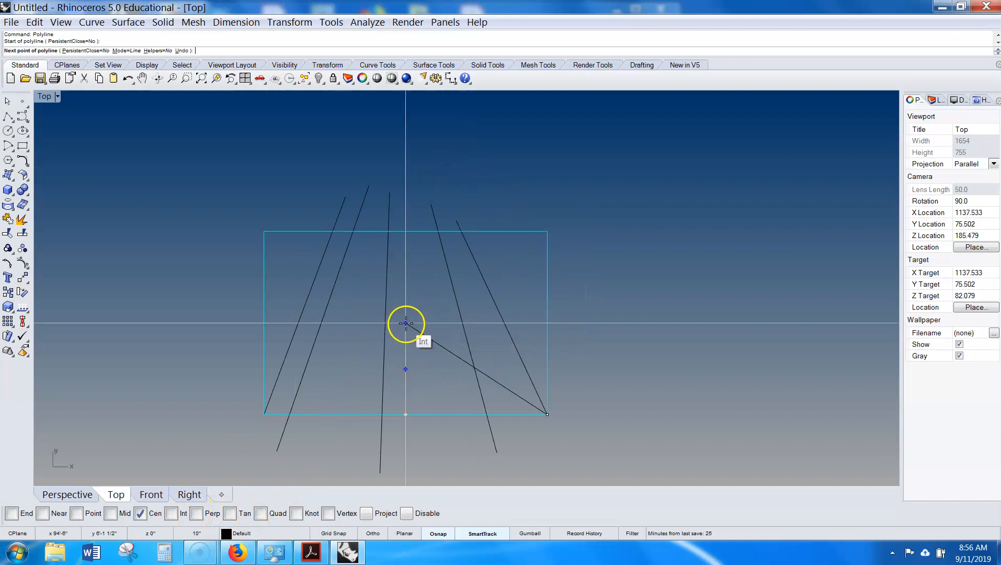
left_click(406, 323)
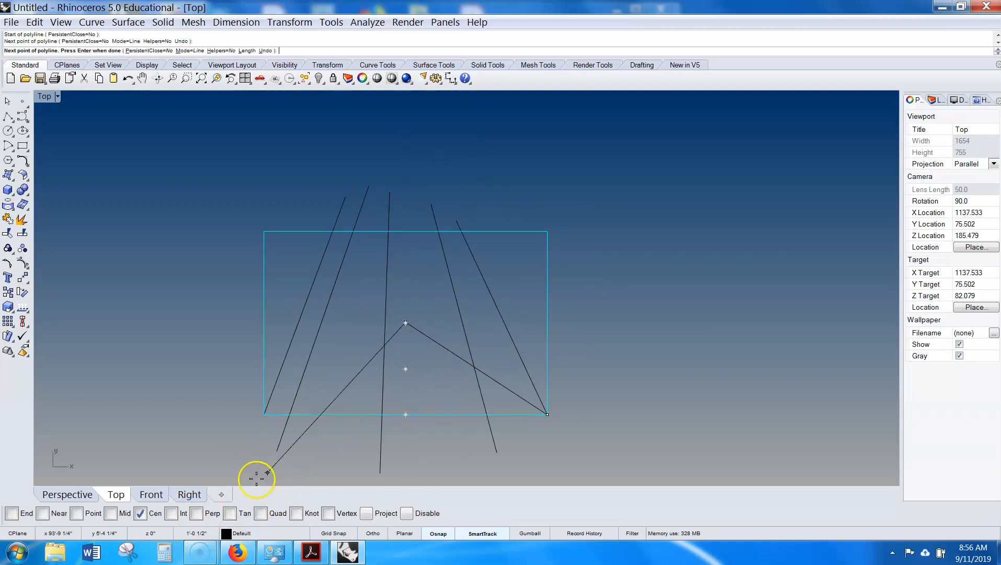
right_click(144, 514)
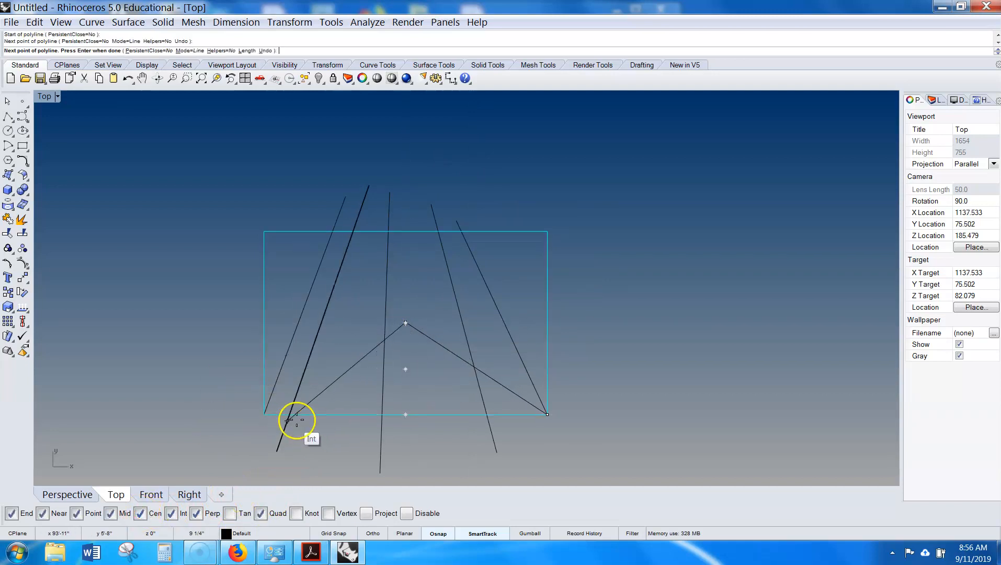
scroll(408, 342, "down", 2)
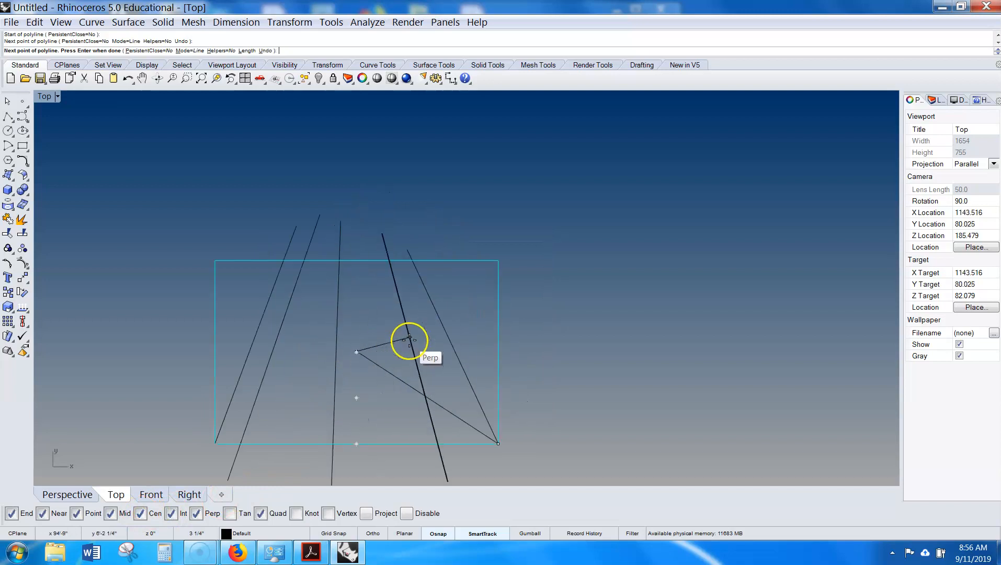
key("Return")
left_click(408, 369)
key("Delete")
- Select all five lines and turn on their edit points
right_click_drag(421, 348, 429, 324)
scroll(382, 288, "up", 4)
right_click_drag(381, 288, 433, 272)
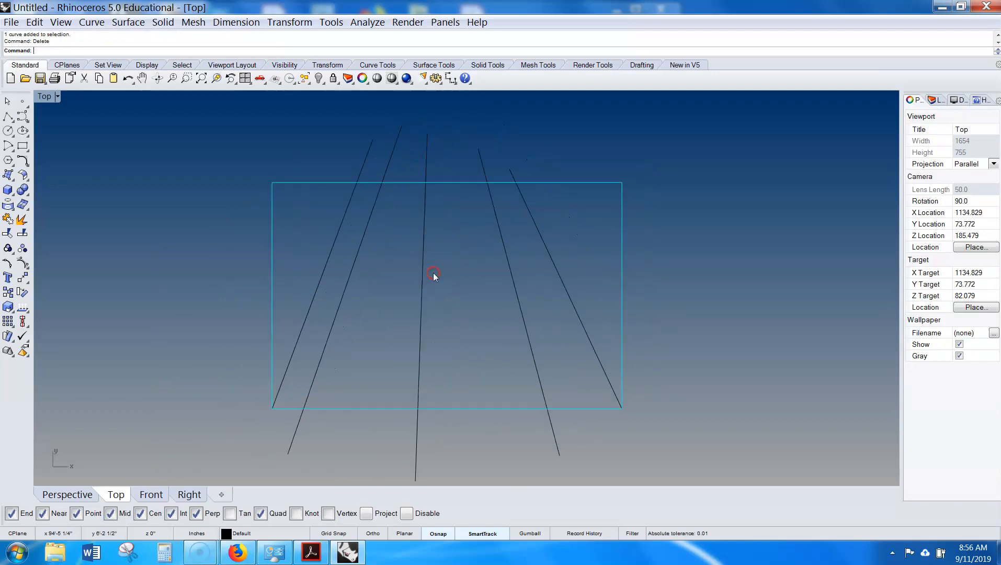
left_click(398, 285)
left_click_drag(343, 273, 343, 273)
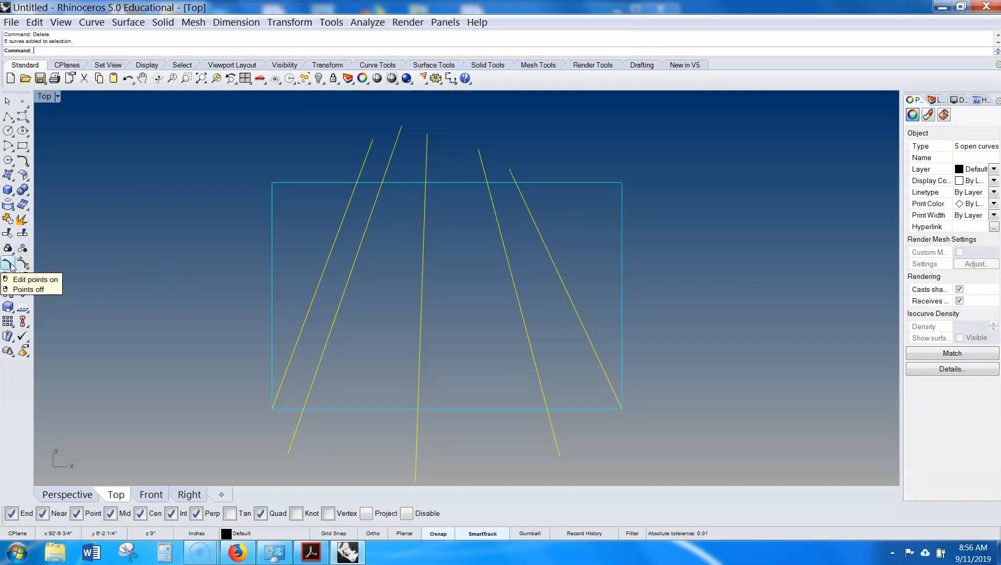
left_click(8, 264)
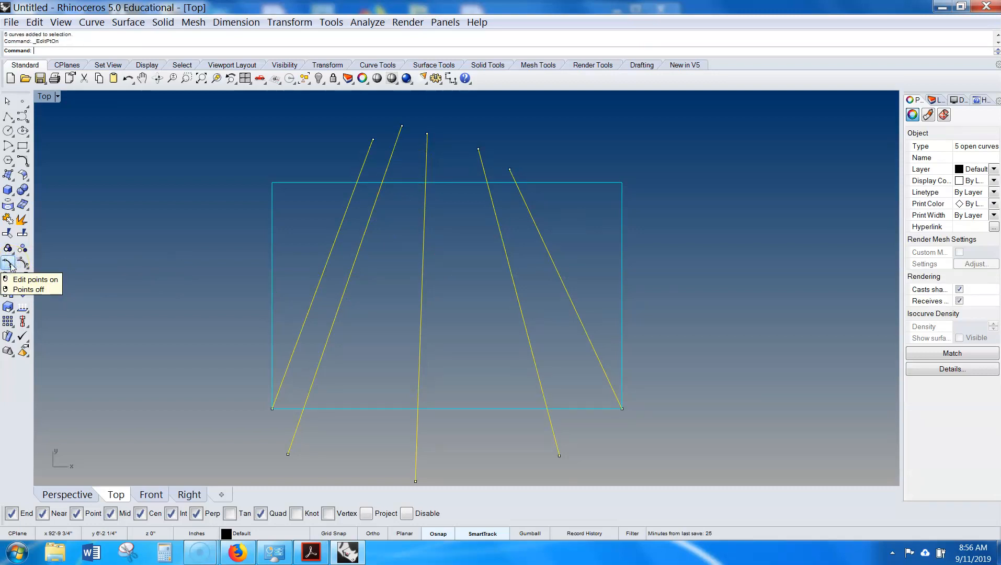
- Move the leftmost line's top endpoint further to the left
right_click_drag(391, 150, 310, 167)
left_click_drag(291, 137, 320, 174)
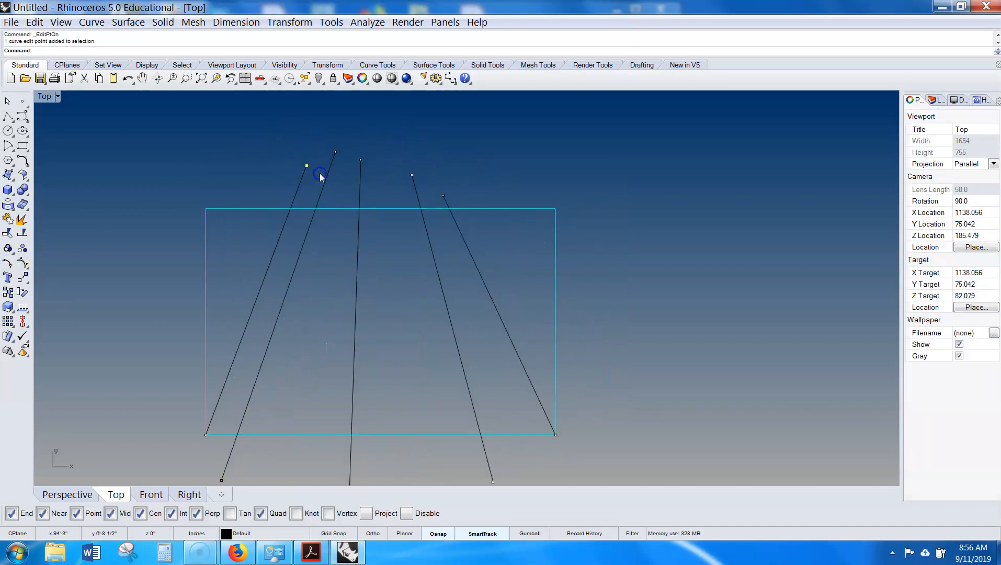
type("m")
key("Return")
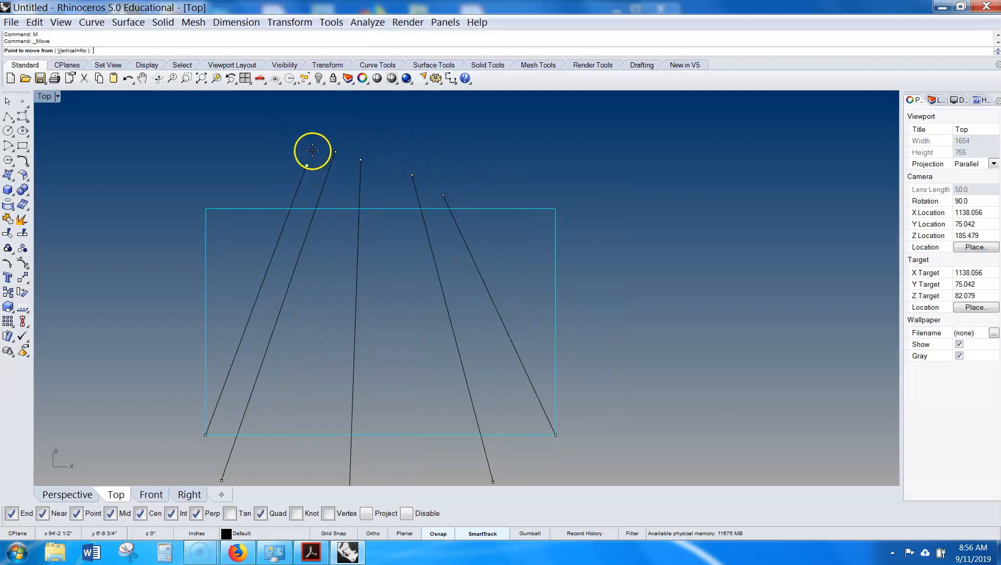
left_click(319, 140)
left_click(264, 145)
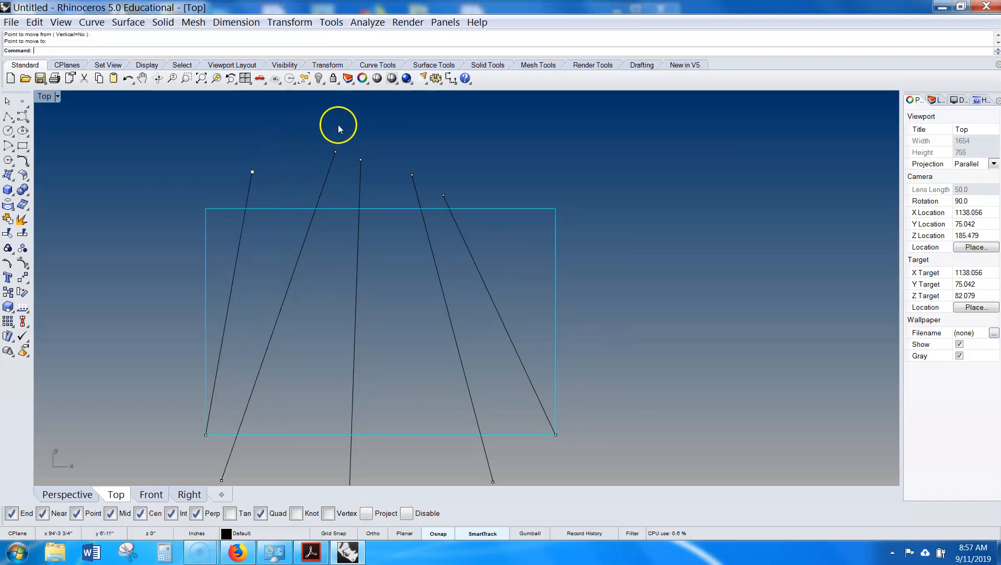
- Move the top endpoints of the other lines to fan them out
left_click_drag(317, 160, 317, 161)
right_click(335, 125)
left_click(353, 122)
left_click(336, 126)
left_click_drag(373, 128, 342, 174)
right_click(390, 135)
left_click(395, 134)
left_click(421, 131)
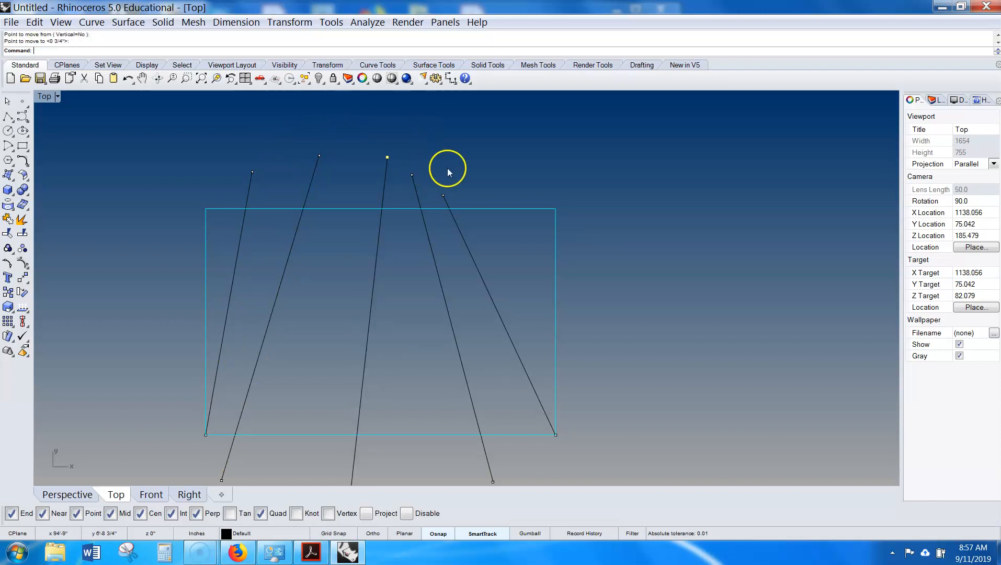
left_click_drag(436, 199, 435, 200)
right_click(460, 169)
left_click_drag(463, 169, 413, 189)
right_click(433, 156)
left_click_drag(450, 153, 469, 145)
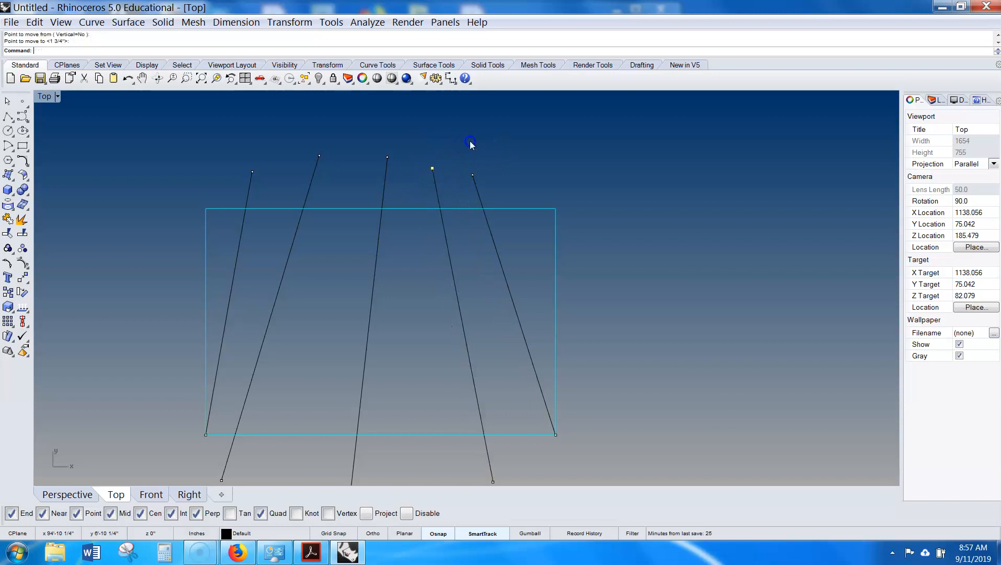
right_click(410, 140)
left_click_drag(408, 145, 434, 150)
- Reposition more line endpoints, adjusting the lines' top and bottom ends
right_click_drag(412, 253, 414, 187)
left_click_drag(390, 434, 313, 473)
right_click(388, 453)
left_click_drag(403, 450, 418, 448)
right_click_drag(334, 247, 391, 310)
left_click_drag(375, 188, 448, 140)
right_click(398, 158)
right_click_drag(405, 257, 413, 190)
left_click_drag(304, 397, 248, 443)
right_click(315, 436)
left_click_drag(322, 434, 363, 446)
right_click_drag(315, 221, 325, 269)
left_click_drag(350, 135, 408, 137)
right_click(311, 169)
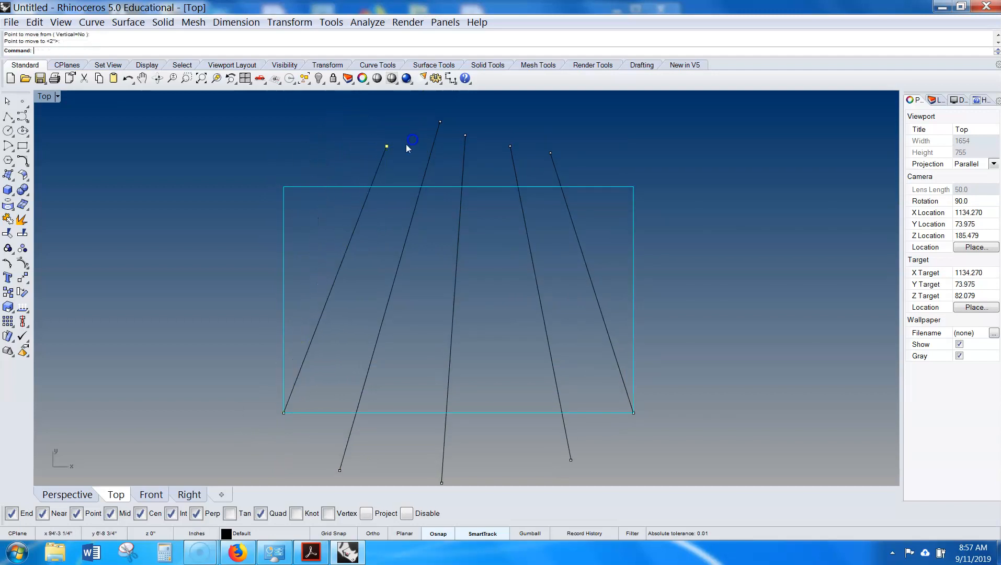
- Shift selected lower endpoints of the lines slightly to the left with Move
scroll(307, 350, "down", 2)
left_click_drag(378, 420, 287, 469)
type("M")
key("Return")
left_click_drag(658, 384, 642, 386)
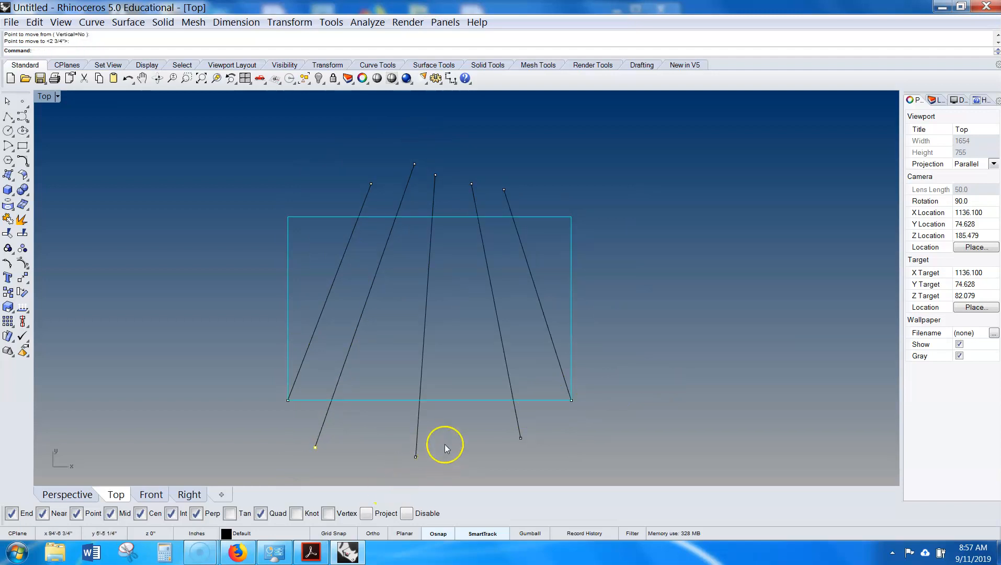
type("M")
key("Return")
left_click_drag(658, 421, 643, 420)
- Select the five top endpoints and move them together to the right
left_click_drag(549, 170, 344, 194)
left_click_drag(527, 133, 333, 205)
type("M")
key("Return")
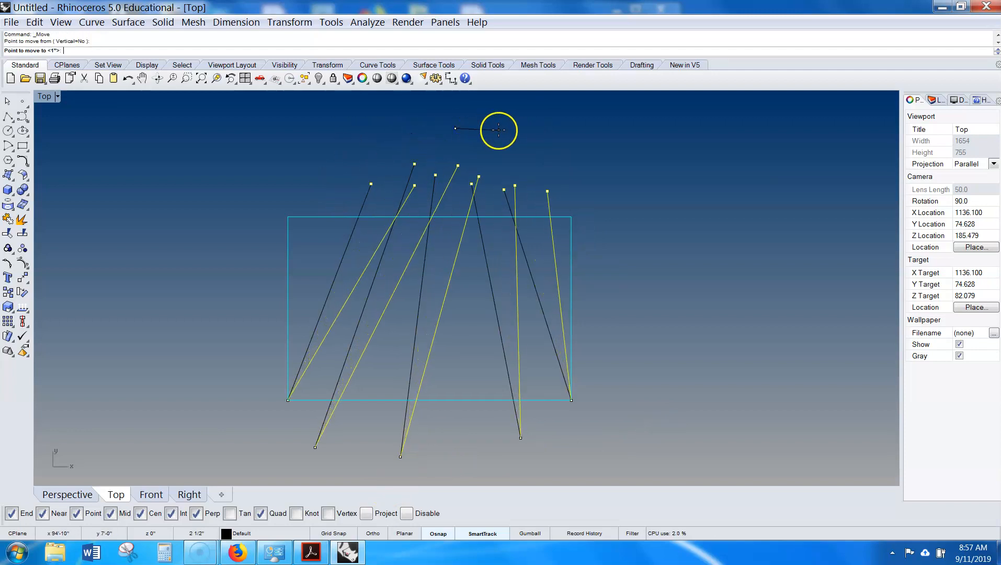
left_click(501, 130)
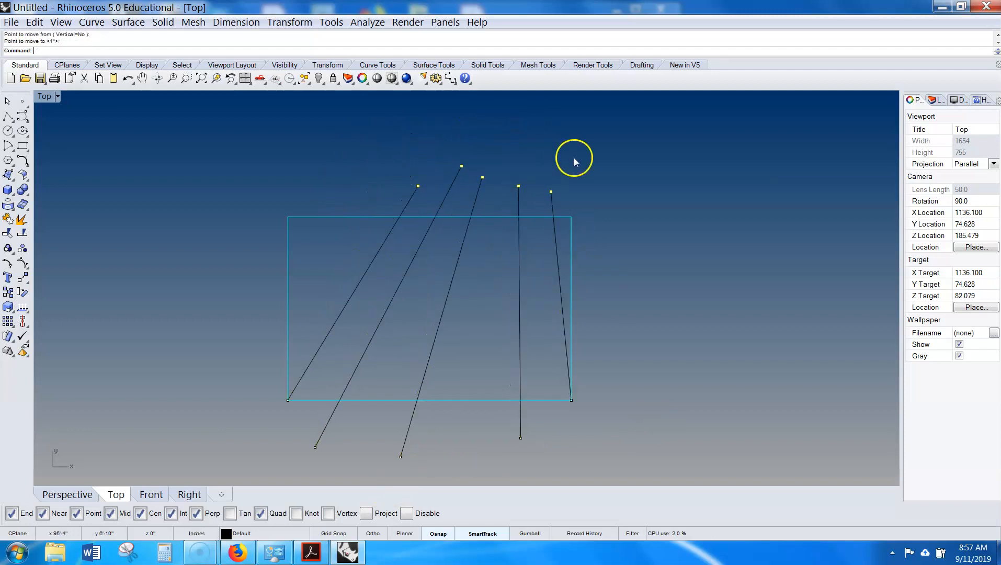
- Select the five fanned lines and assign them to Layer 01
right_click(608, 171)
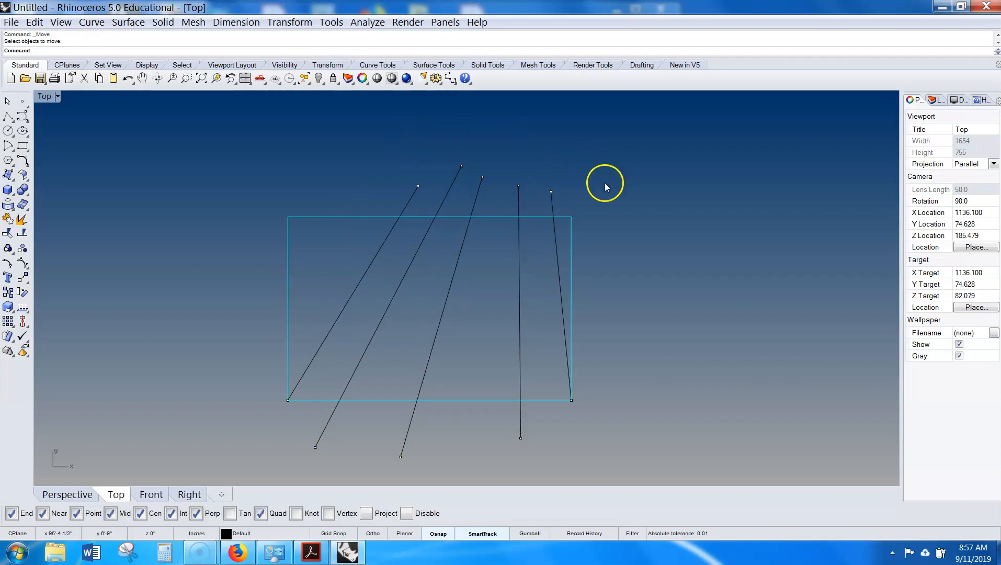
left_click_drag(604, 184, 385, 207)
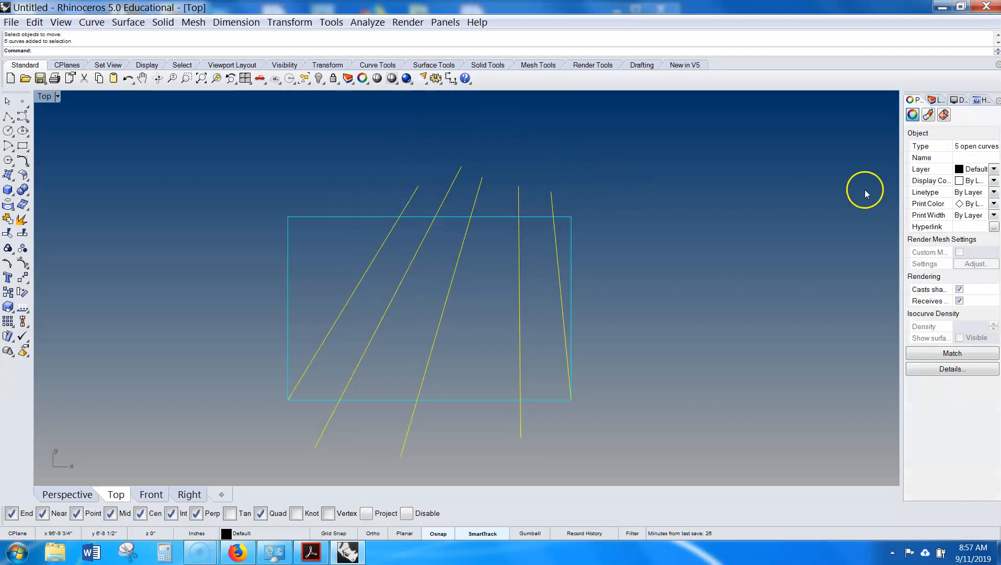
left_click(992, 180)
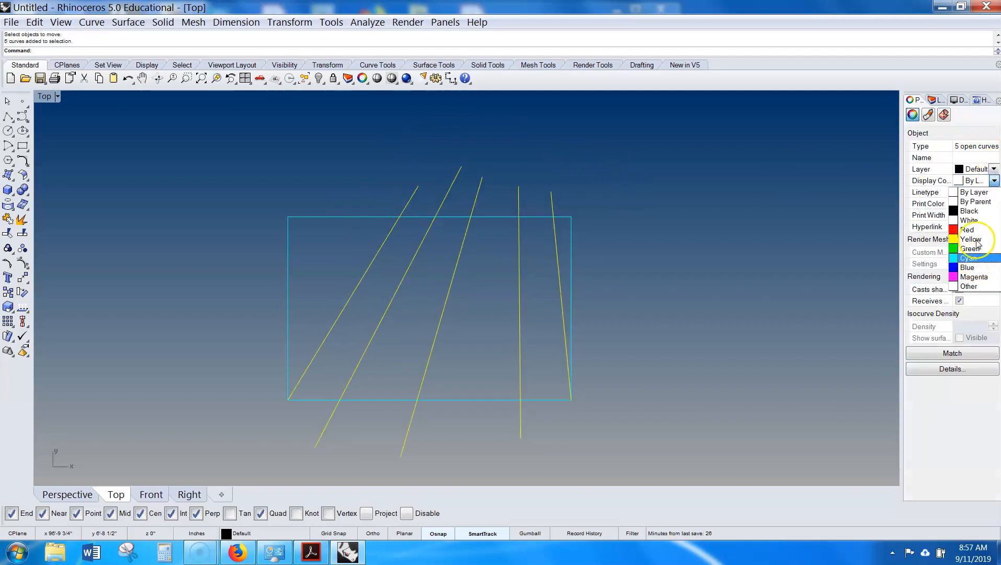
left_click(974, 167)
left_click(993, 169)
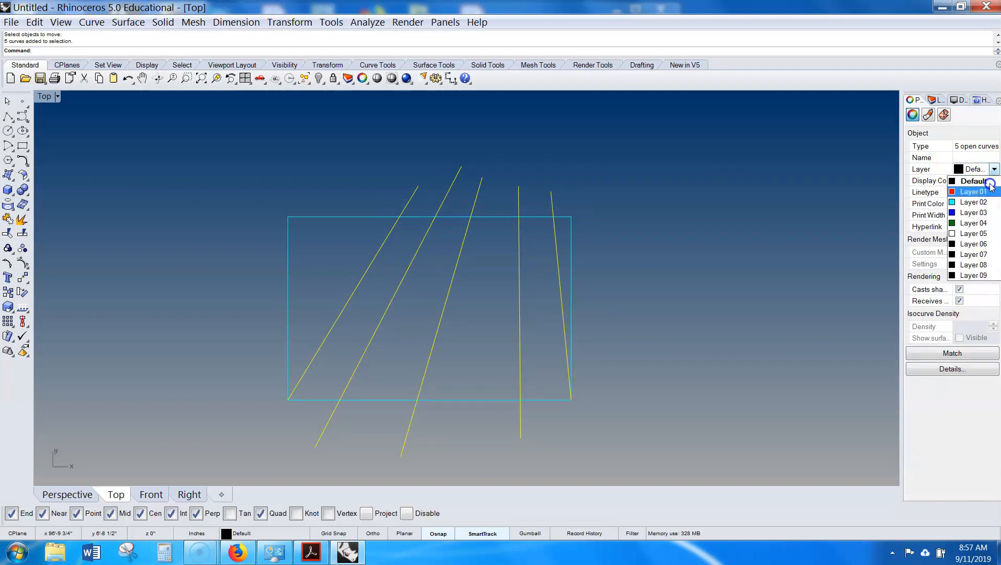
left_click(986, 192)
left_click(651, 298)
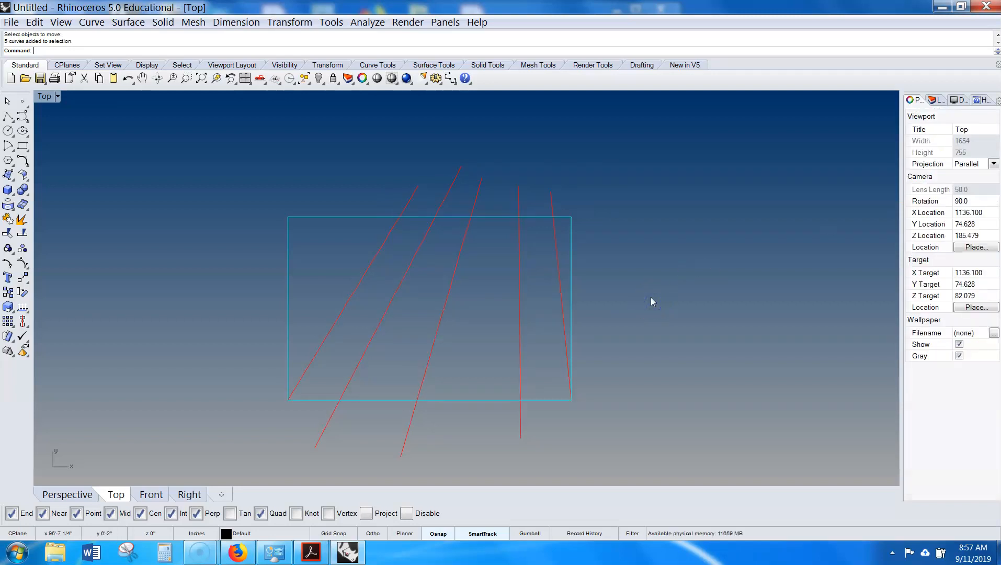
- Turn on control point display for the five lines
left_click_drag(569, 180, 350, 210)
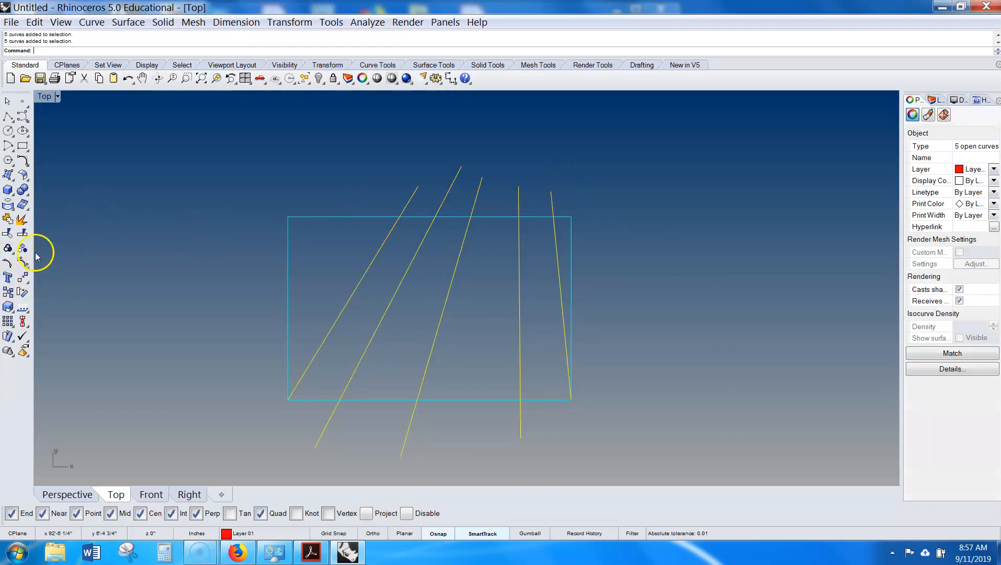
left_click(23, 263)
right_click(23, 263)
left_click(23, 263)
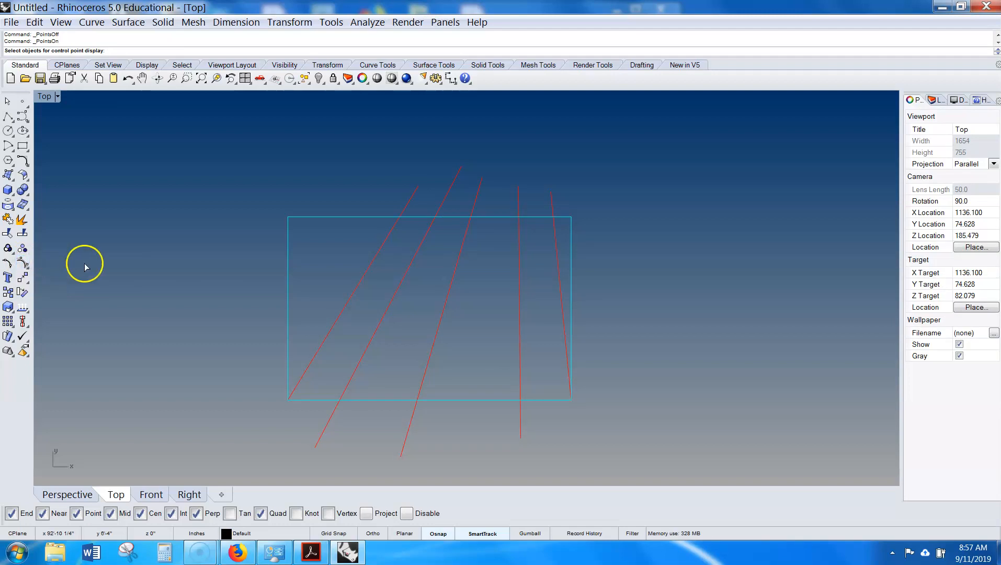
left_click_drag(613, 133, 397, 207)
key("Return")
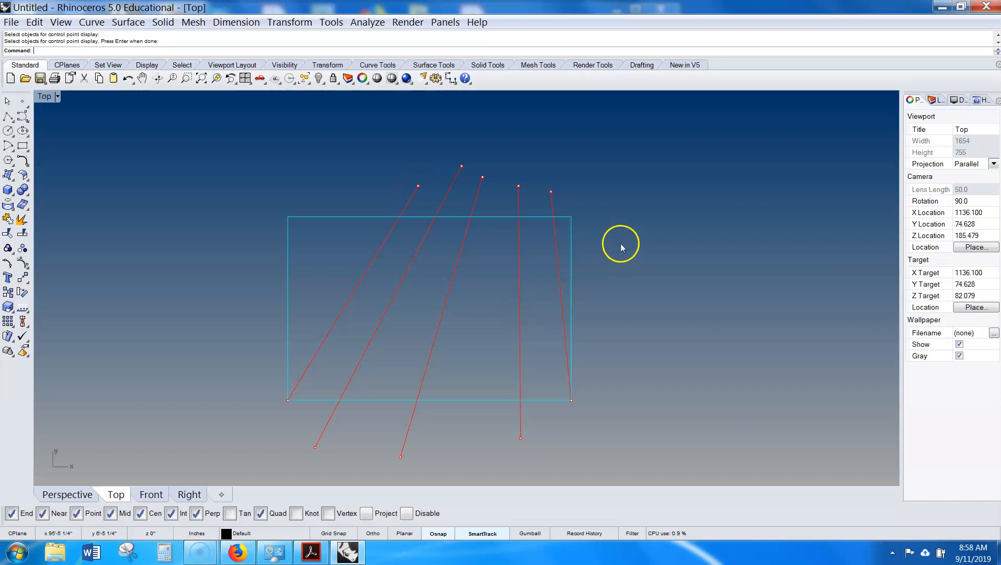
- Drag a rectangle corner point outward, then undo the drag
left_click(288, 240)
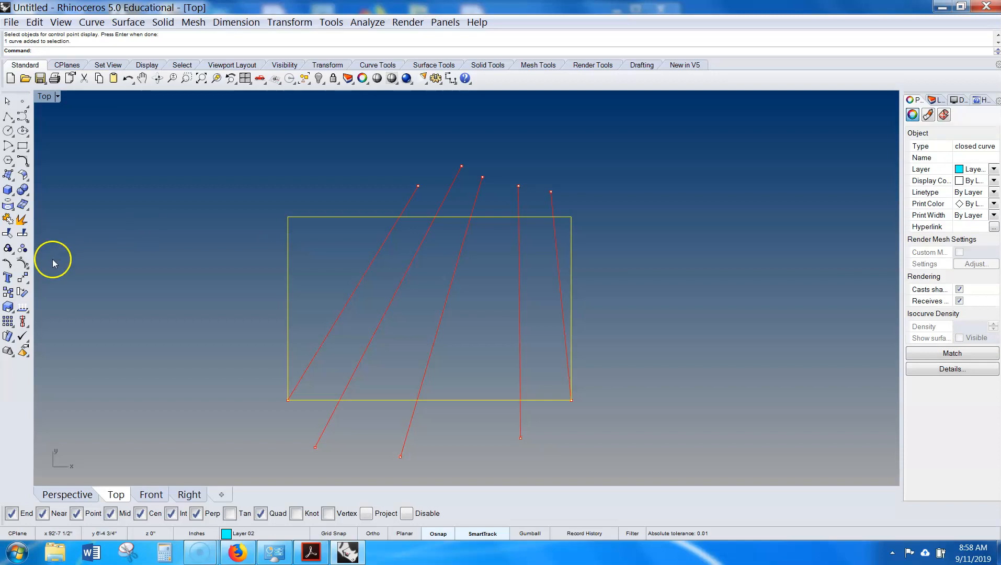
left_click(23, 277)
left_click_drag(239, 194, 133, 276)
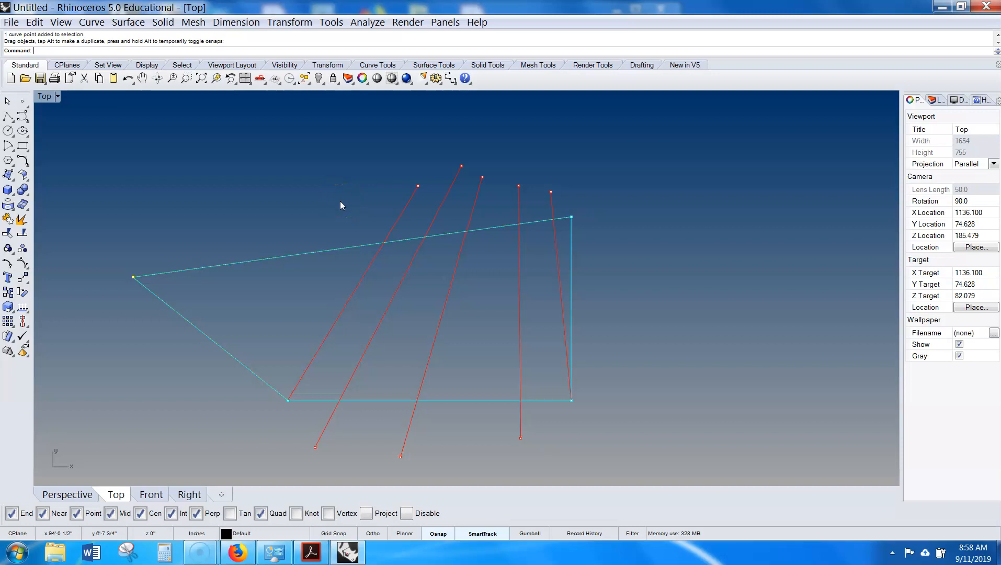
key("ctrl+z")
- Copy the rectangle together with its five lines to the right with Ortho on
left_click(606, 182)
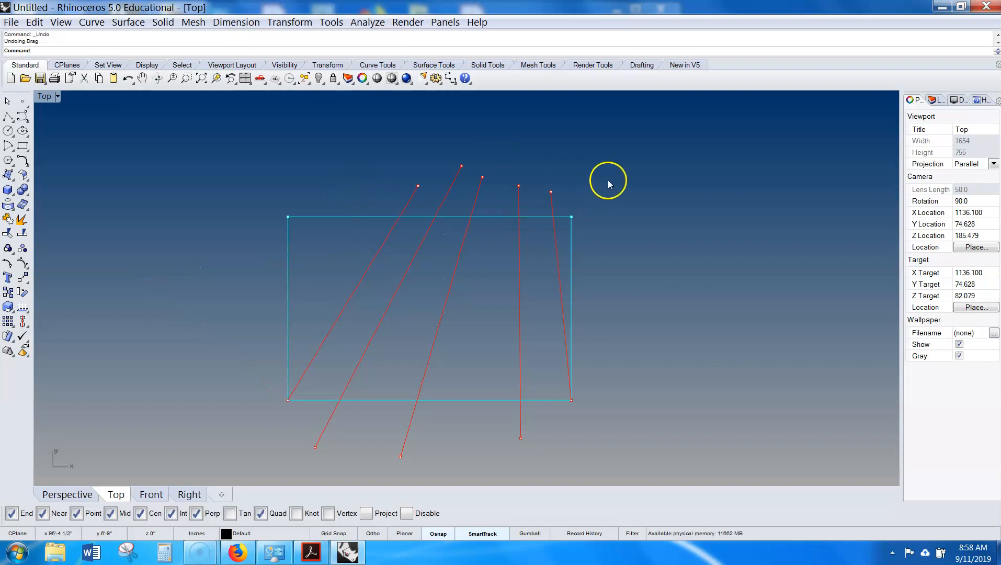
right_click_drag(633, 180, 593, 183)
left_click(260, 351)
left_click(607, 409)
left_click(528, 294)
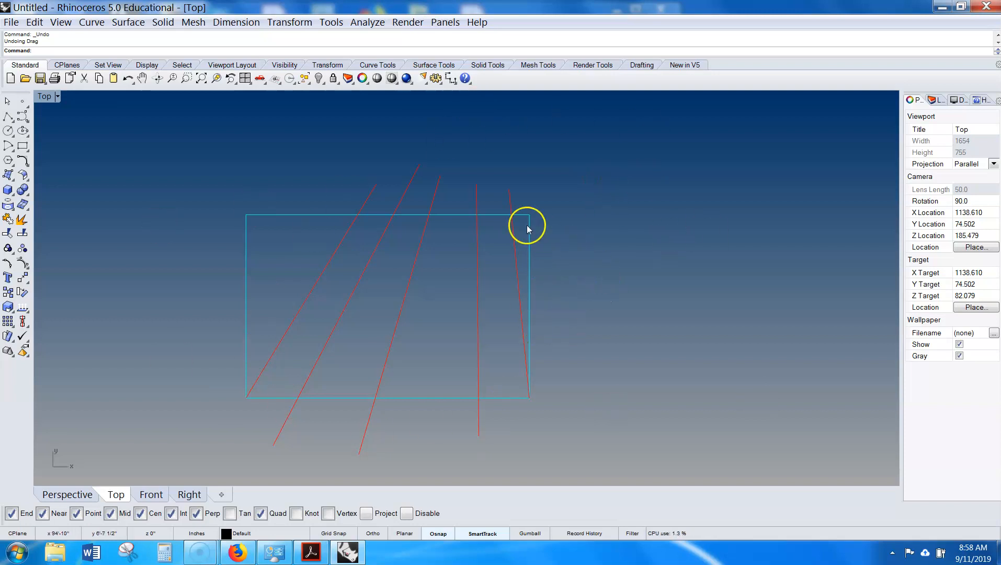
right_click_drag(642, 290, 567, 275)
scroll(568, 274, "down", 2)
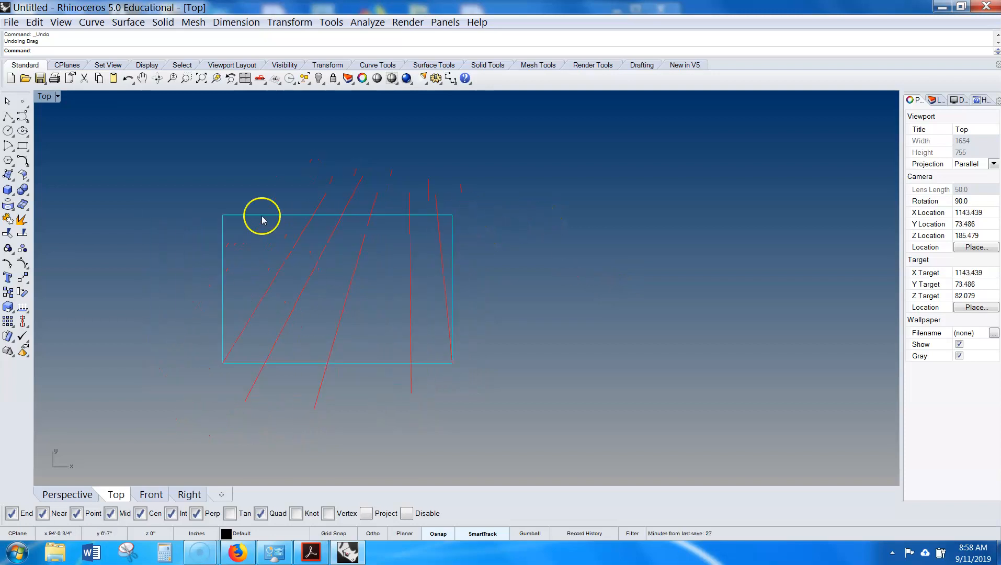
left_click_drag(510, 174, 154, 409)
type("Copy")
key("Return")
left_click(285, 158)
left_click(373, 533)
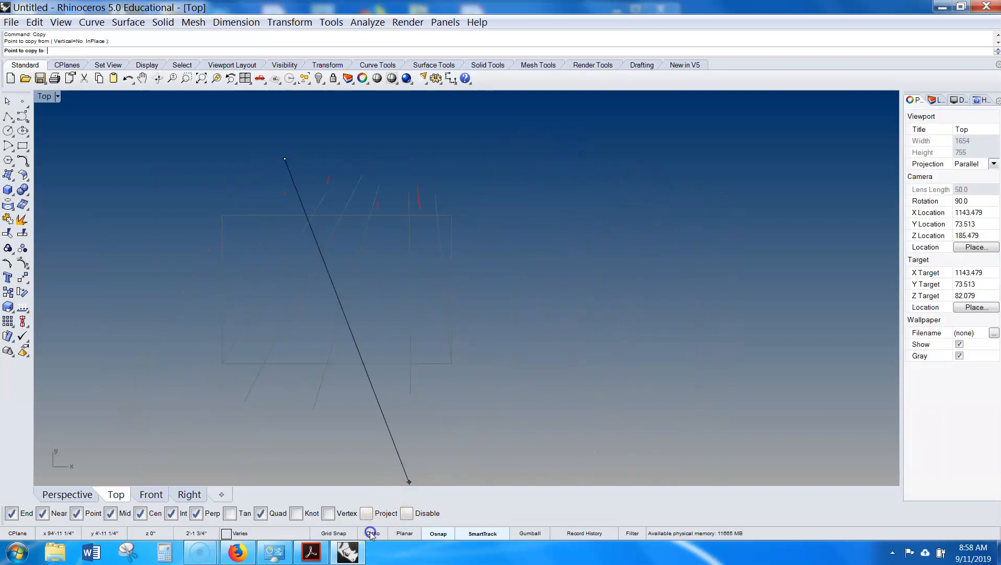
left_click(653, 214)
right_click(661, 215)
- Trim the copied lines' ends that extend outside the copied rectangle
right_click_drag(662, 215, 533, 223)
left_click(685, 177)
scroll(724, 170, "up", 2)
right_click_drag(716, 222, 681, 196)
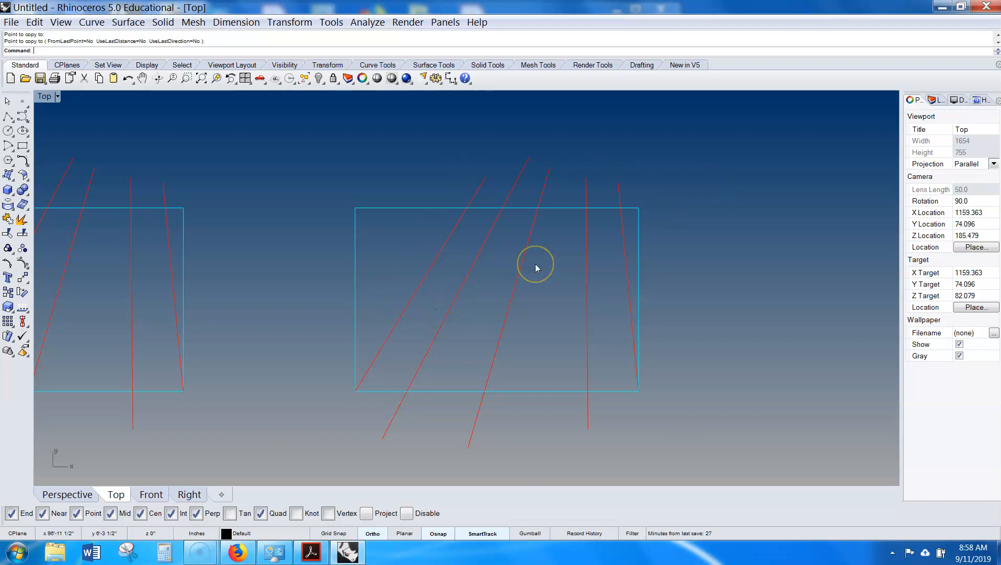
type("Trim")
key("Return")
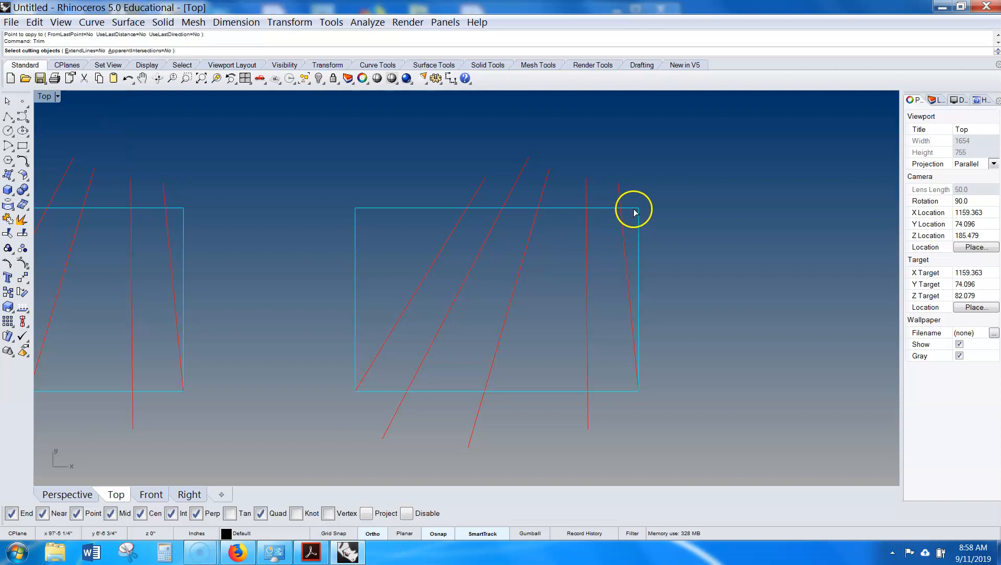
left_click(634, 213)
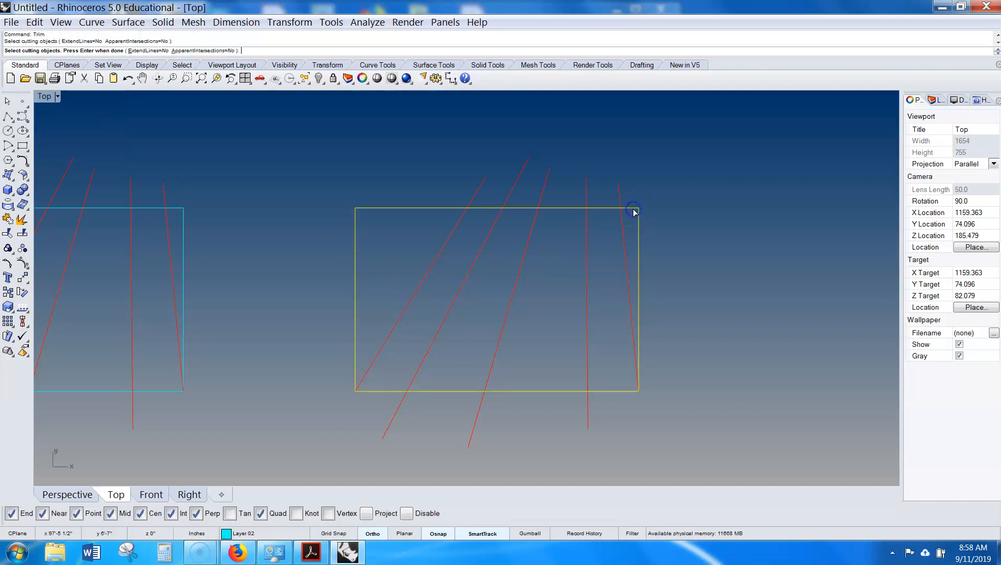
right_click(652, 205)
left_click_drag(663, 166, 455, 202)
left_click_drag(613, 343, 341, 451)
right_click(715, 351)
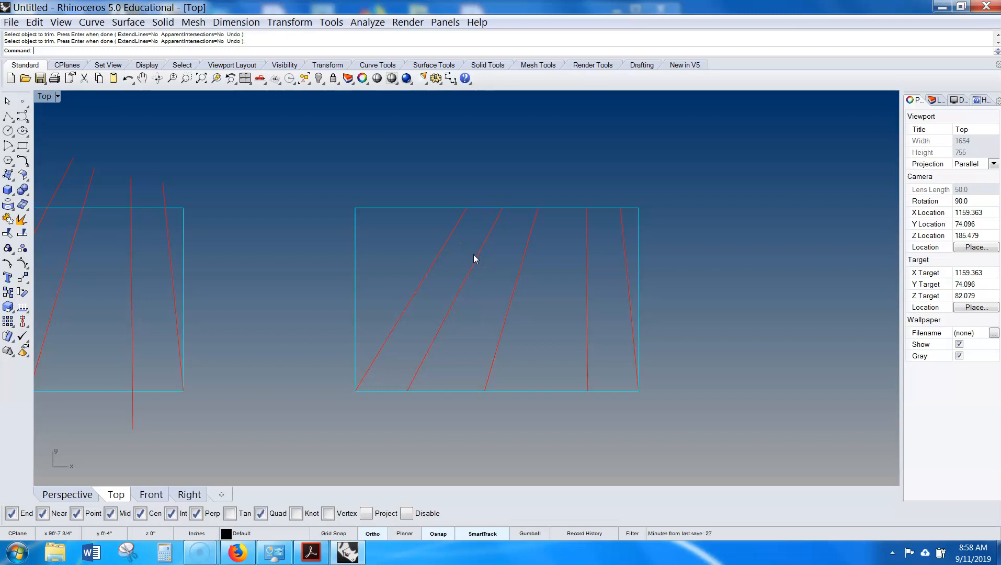
- Copy the trimmed rectangle and lines further to the right
right_click_drag(633, 248, 601, 230)
right_click_drag(612, 187, 455, 241)
left_click_drag(500, 156, 131, 385)
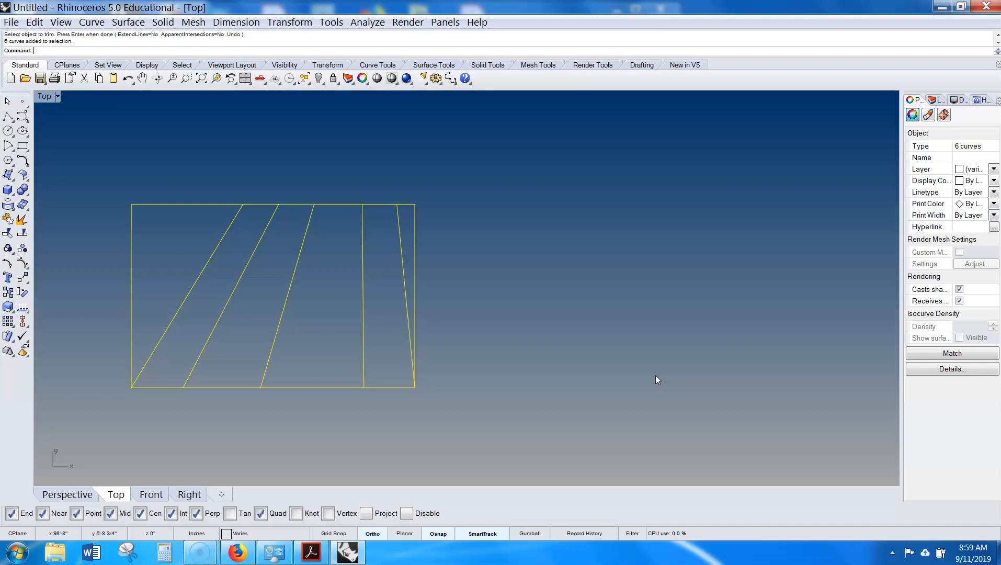
left_click(649, 307)
left_click(637, 295)
left_click(587, 312)
scroll(402, 208, "up", 2)
scroll(580, 350, "down", 2)
right_click_drag(580, 349, 448, 221)
left_click_drag(486, 160, 139, 391)
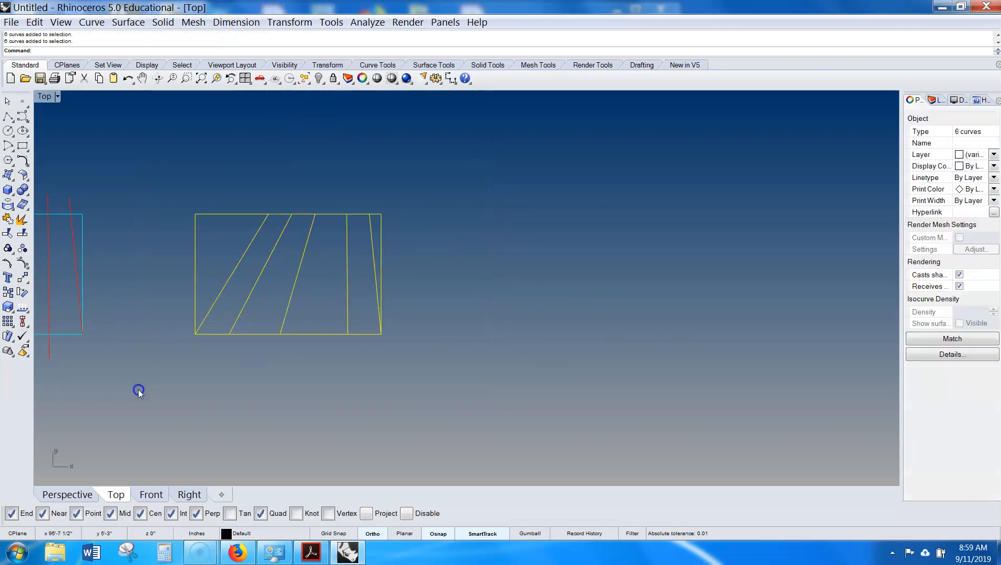
type("copy")
key("Return")
left_click(192, 397)
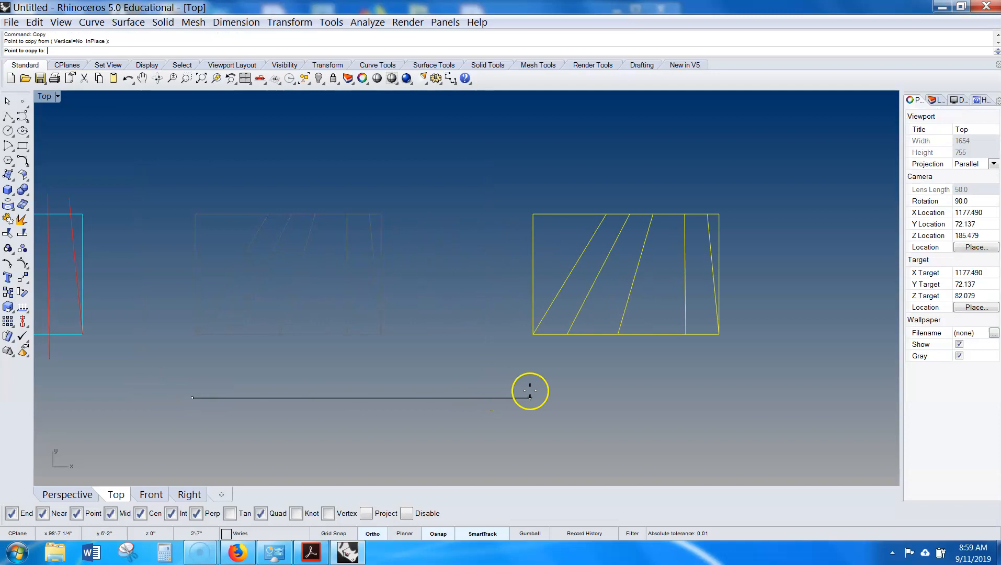
left_click(491, 391)
key("Return")
- Examine the copied rectangle and lines up close
scroll(521, 398, "down", 2)
scroll(575, 356, "up", 5)
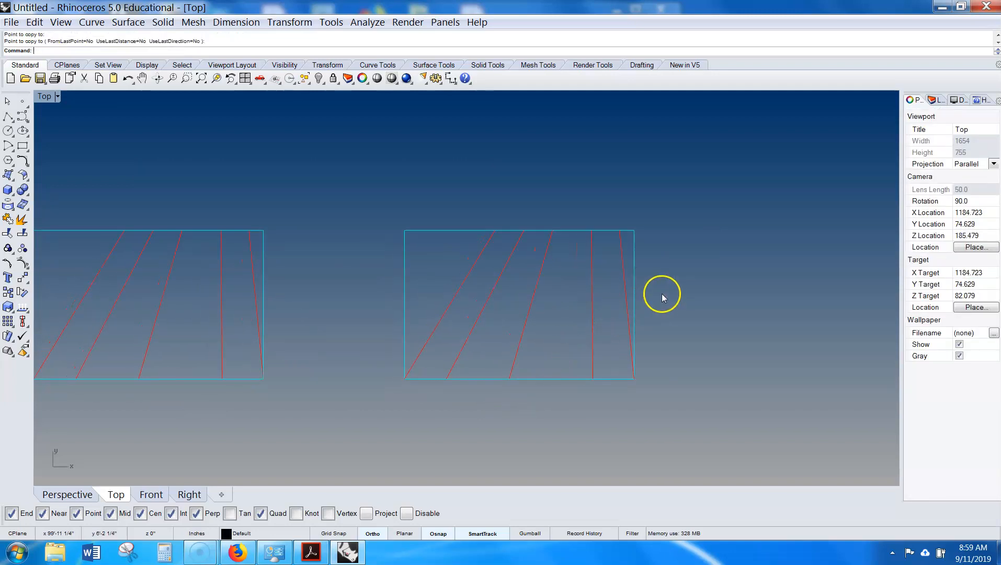
scroll(630, 350, "up", 4)
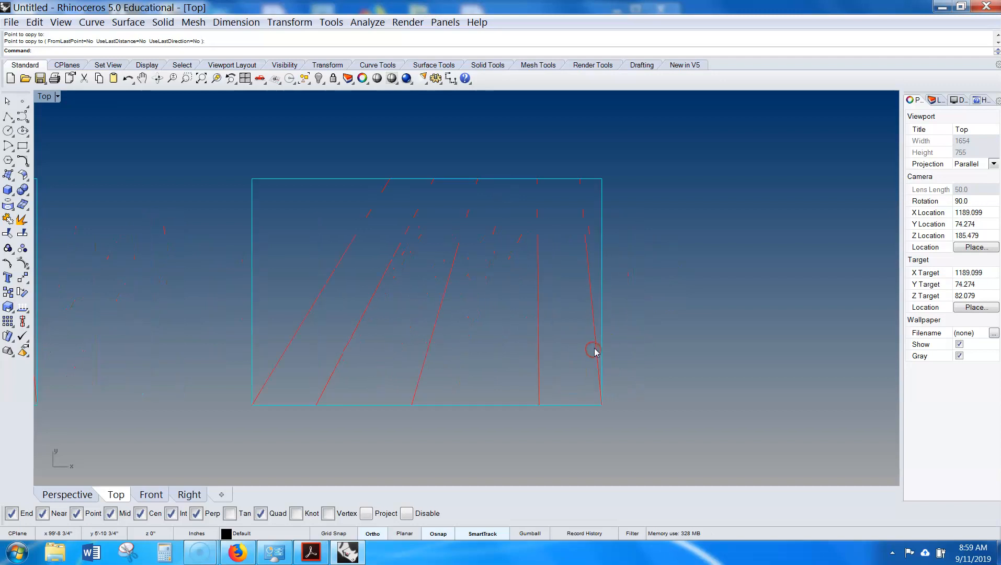
scroll(595, 350, "down", 1)
scroll(595, 350, "up", 1)
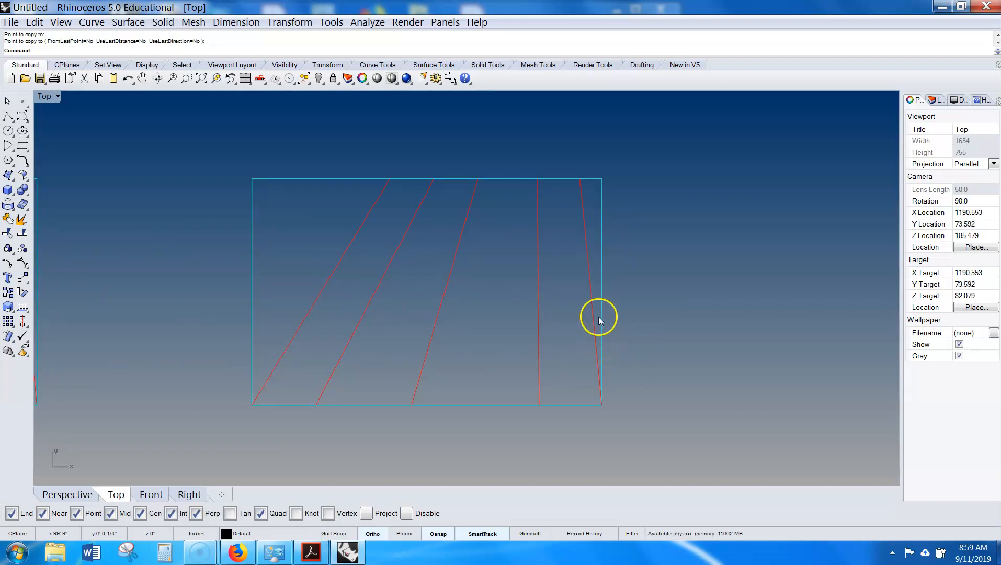
left_click(588, 211)
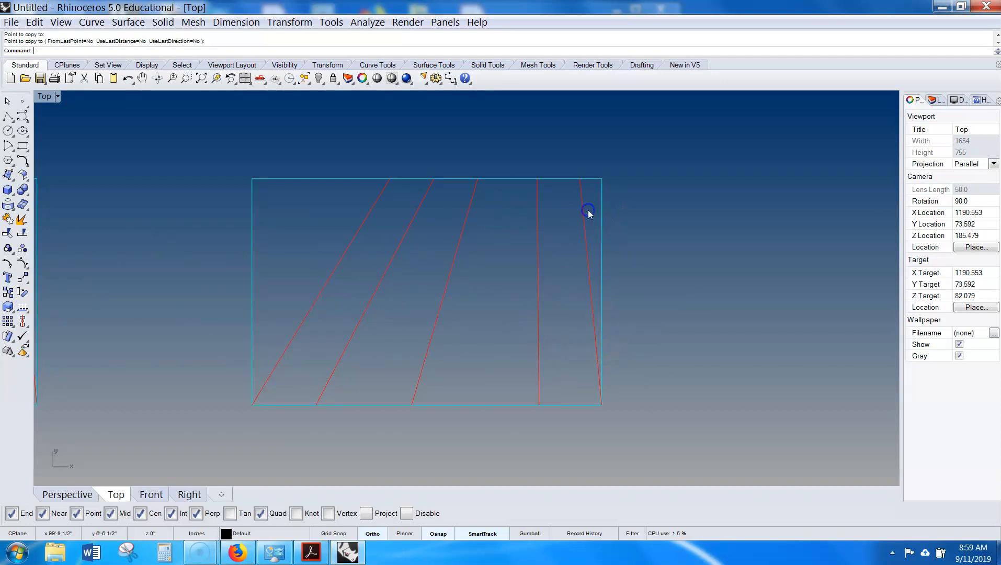
left_click(595, 203)
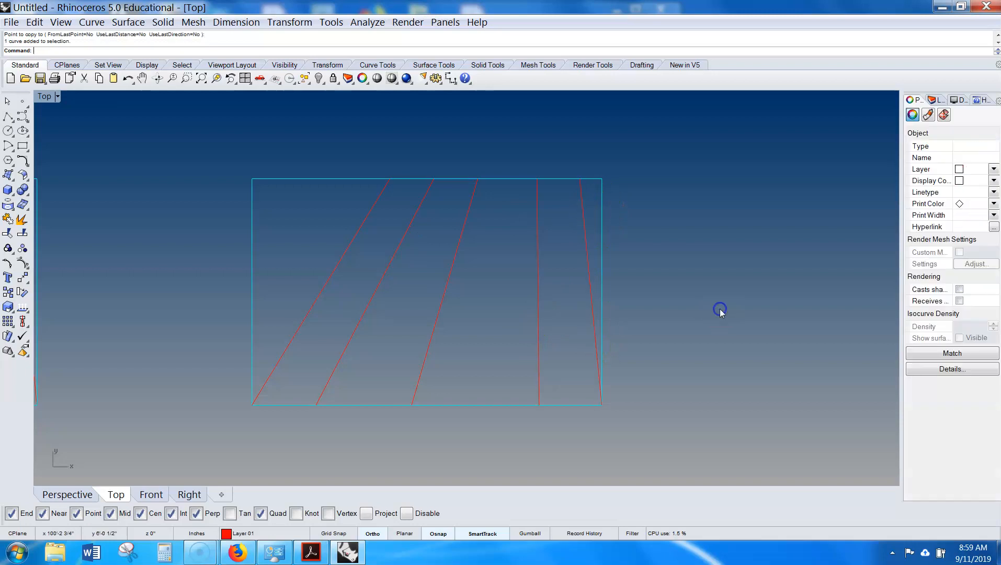
left_click(719, 311)
scroll(512, 337, "down", 1)
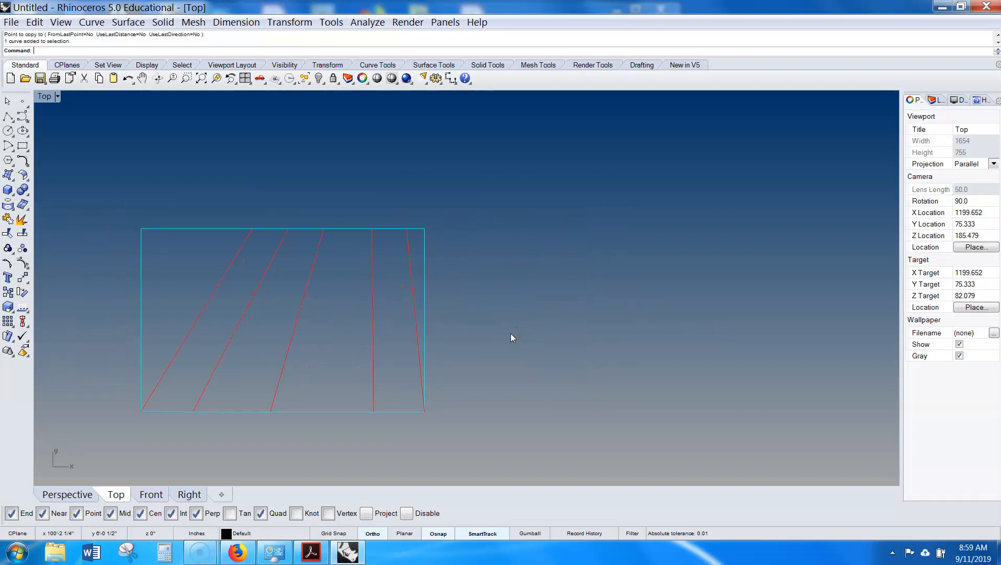
- Create a planar surface from the rectangle, then delete that surface
left_click(387, 228)
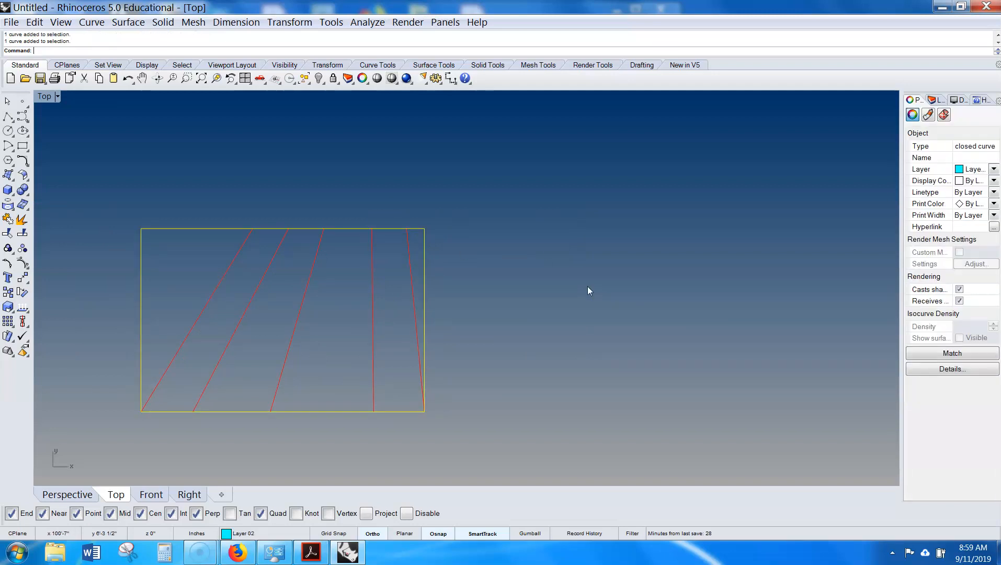
type("Pla")
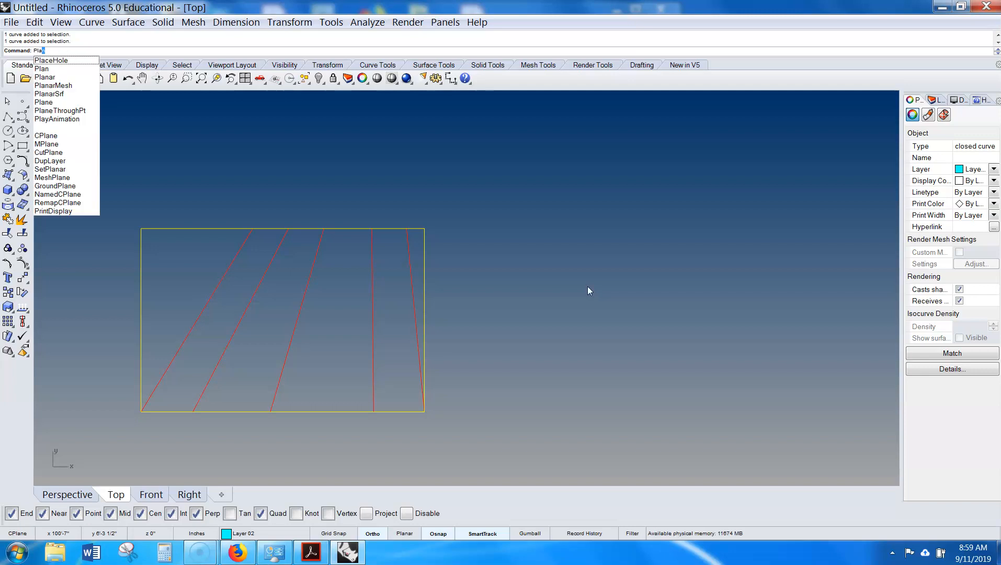
type("na")
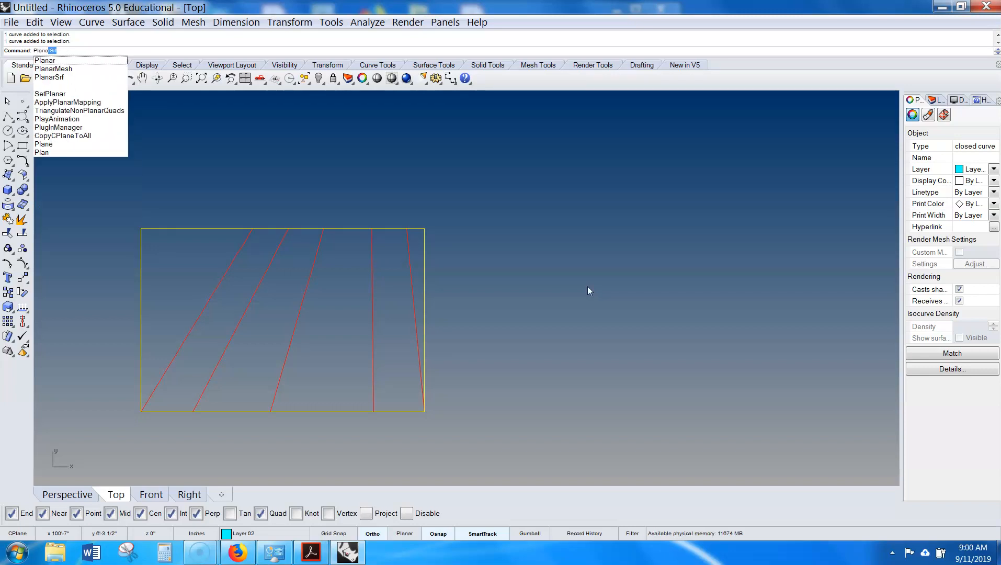
key("Return")
left_click(359, 344)
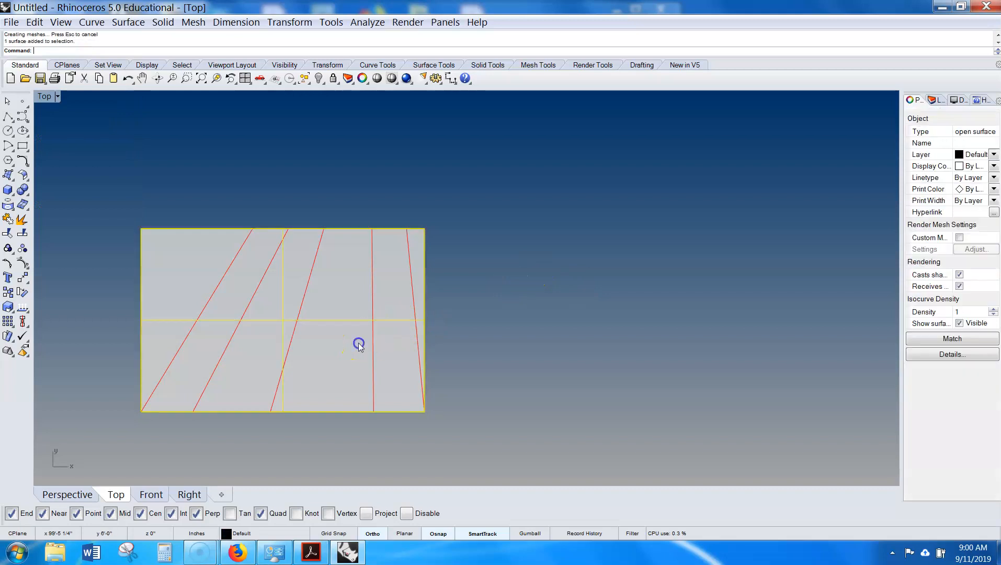
key("Delete")
- Start a Patch surface from the rectangle, enable Automatic trim and preview it
left_click(359, 229)
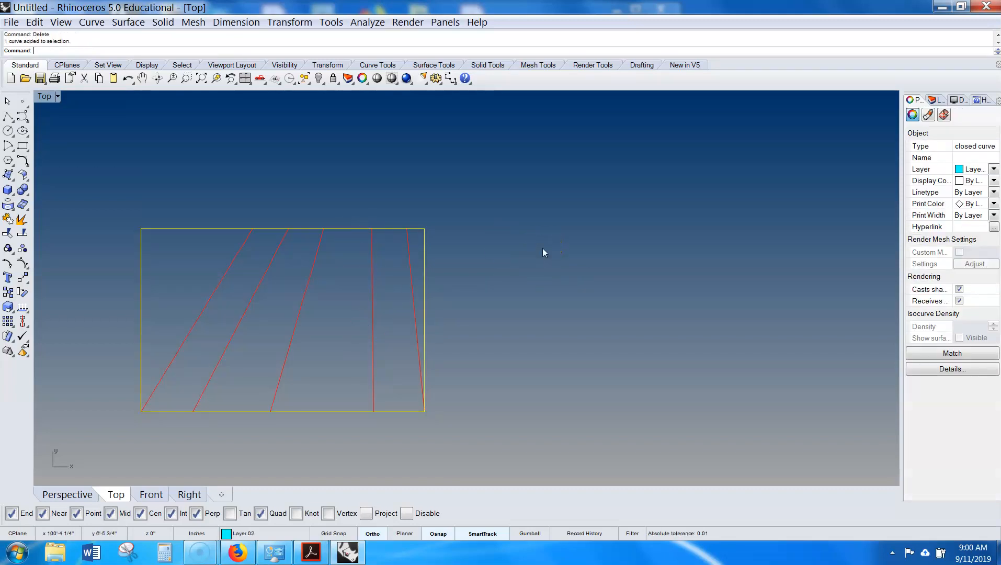
type("at")
key("Return")
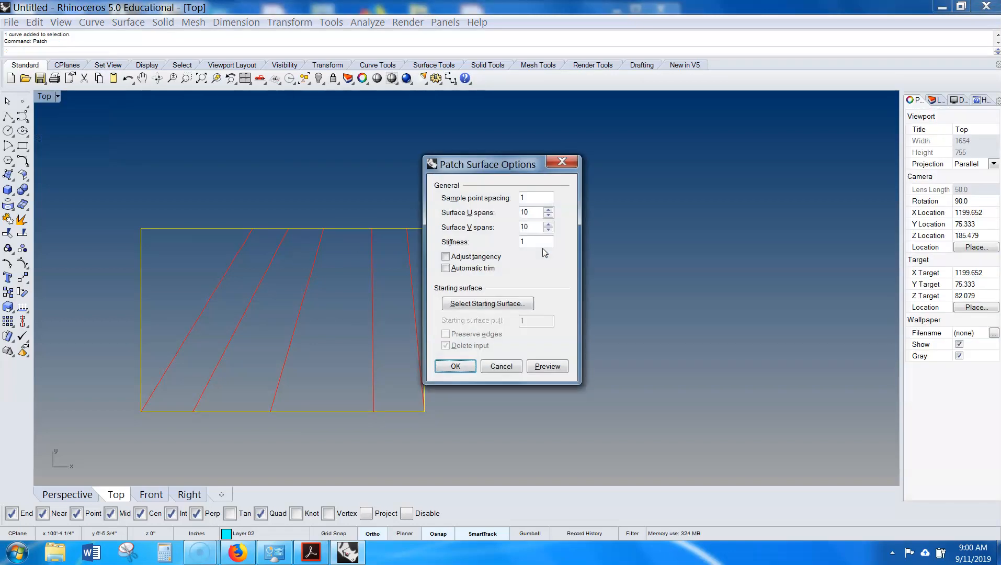
left_click(547, 366)
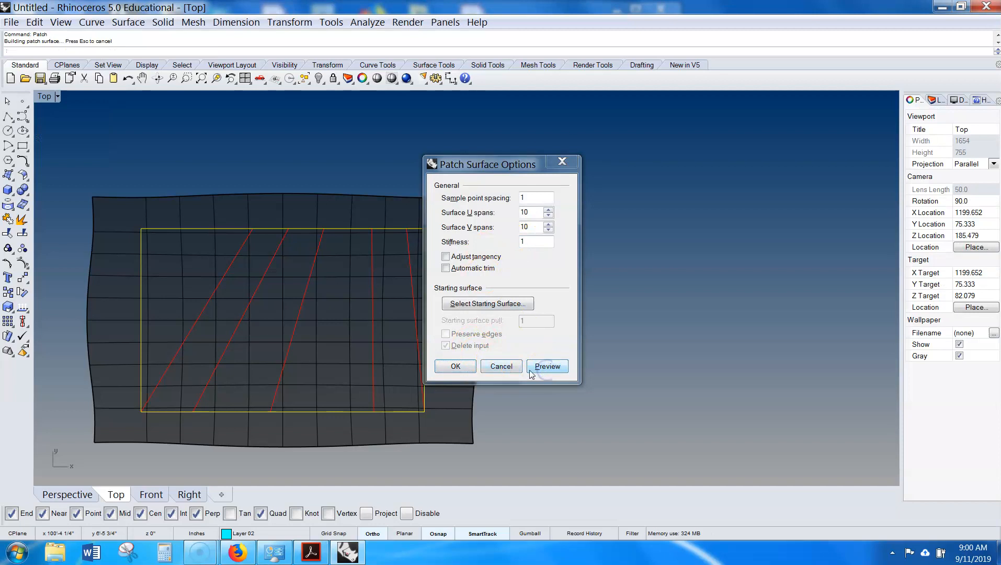
left_click_drag(511, 168, 678, 152)
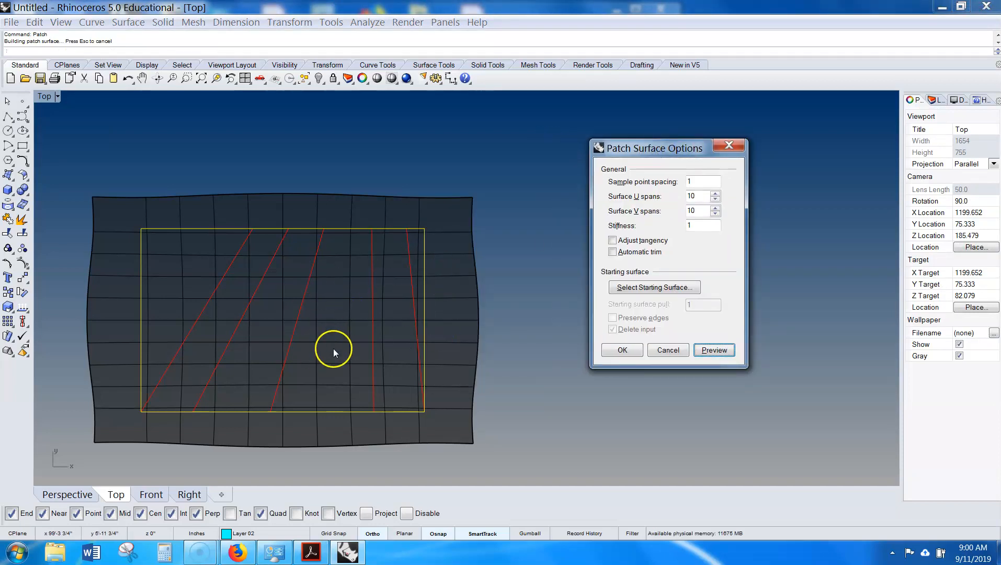
left_click(612, 252)
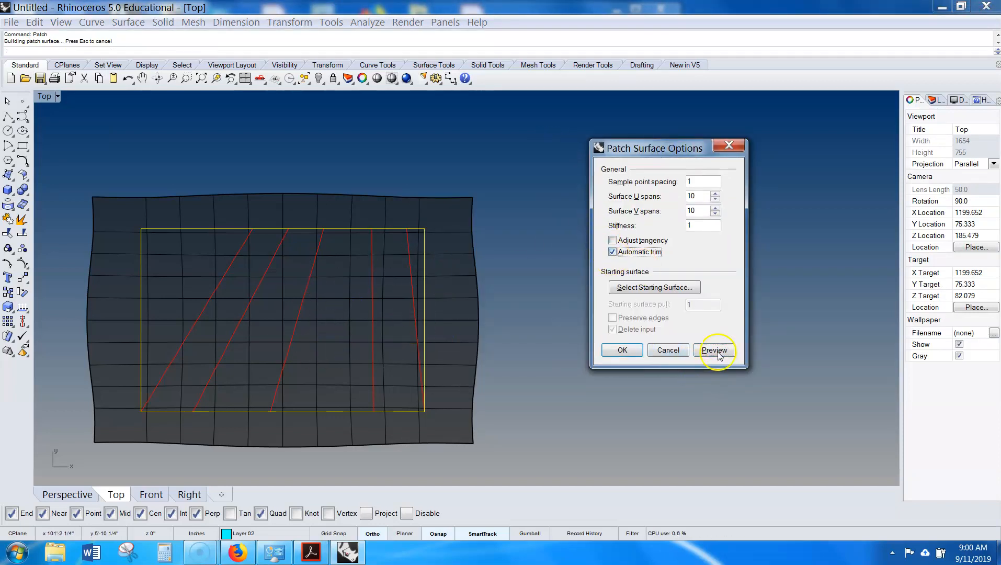
left_click(716, 351)
- Set the patch to 1 U span and 5 V spans and preview it
left_click(714, 200)
left_click(714, 199)
left_click(714, 199)
left_click(714, 199)
left_click(714, 350)
left_click(714, 214)
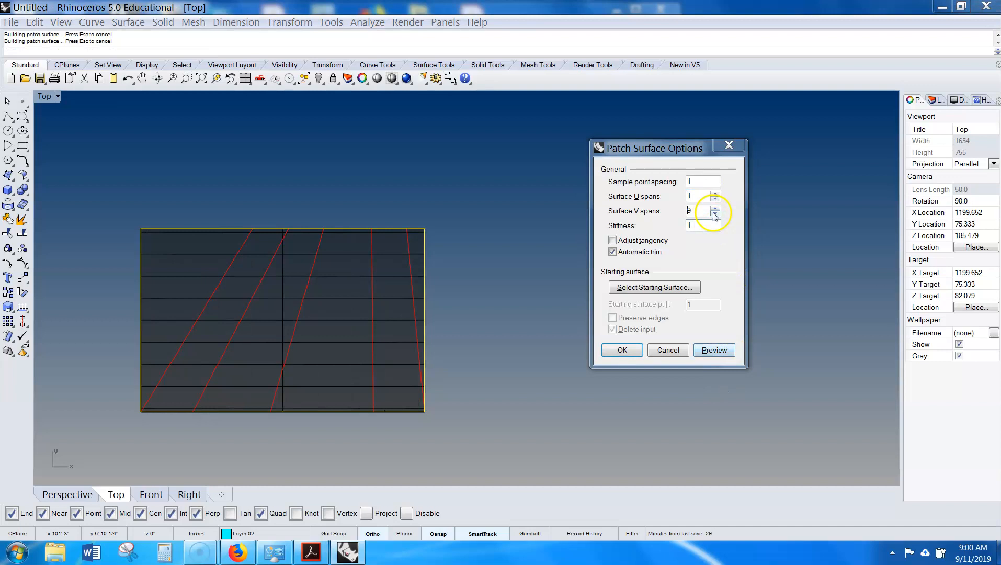
left_click(714, 214)
left_click(714, 214)
left_click(714, 214)
left_click(714, 214)
left_click(715, 349)
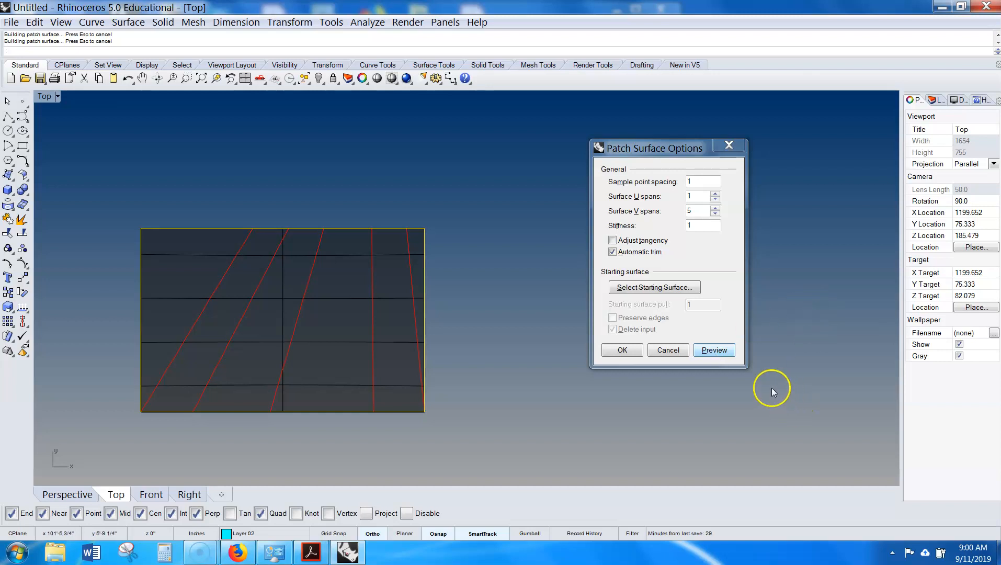
- Cancel the patch and create a planar surface from the copied rectangle instead
left_click(669, 350)
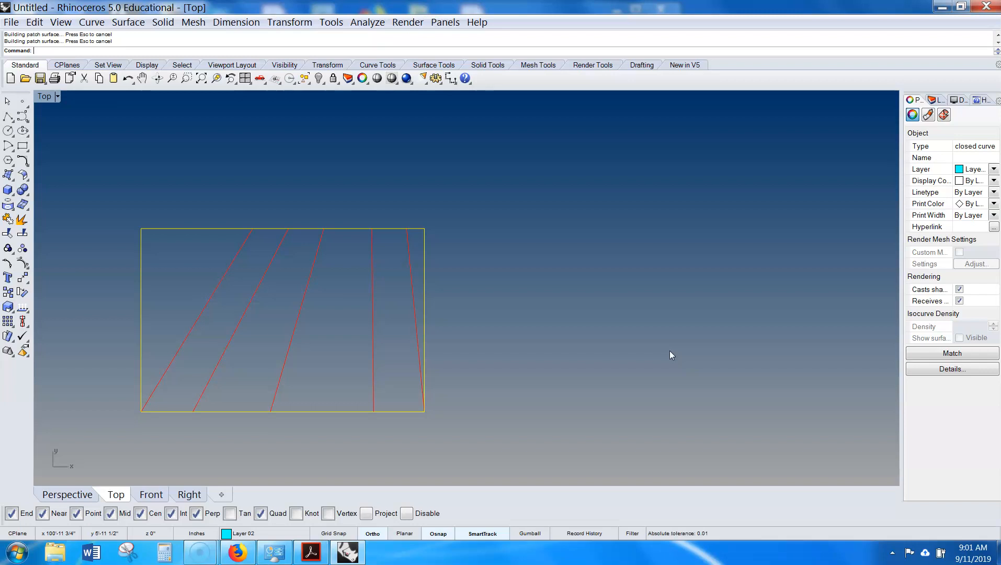
right_click_drag(614, 349, 746, 314)
scroll(746, 313, "down", 3)
type("Plana")
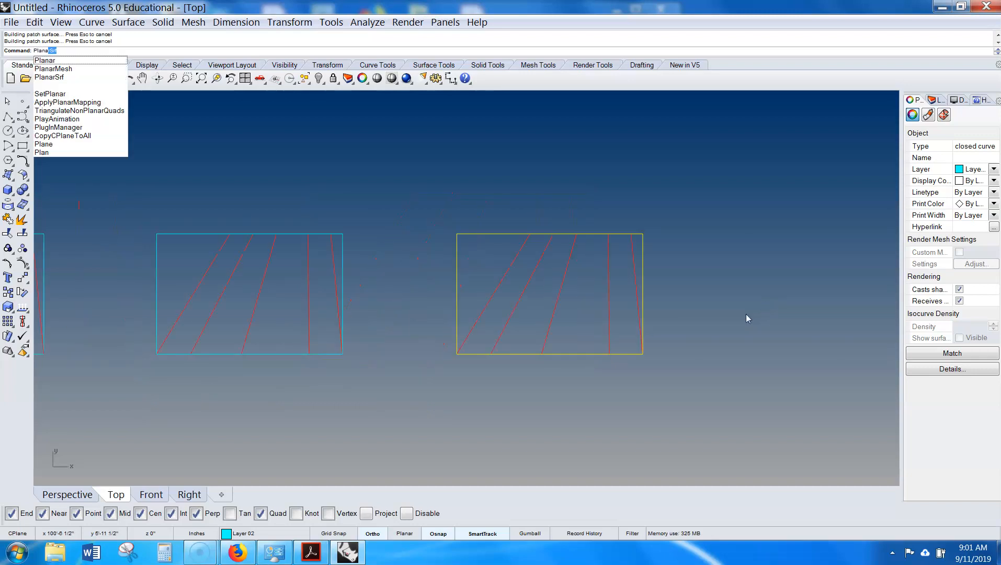
key("Return")
right_click_drag(746, 313, 680, 332)
left_click(568, 250)
scroll(570, 265, "up", 2)
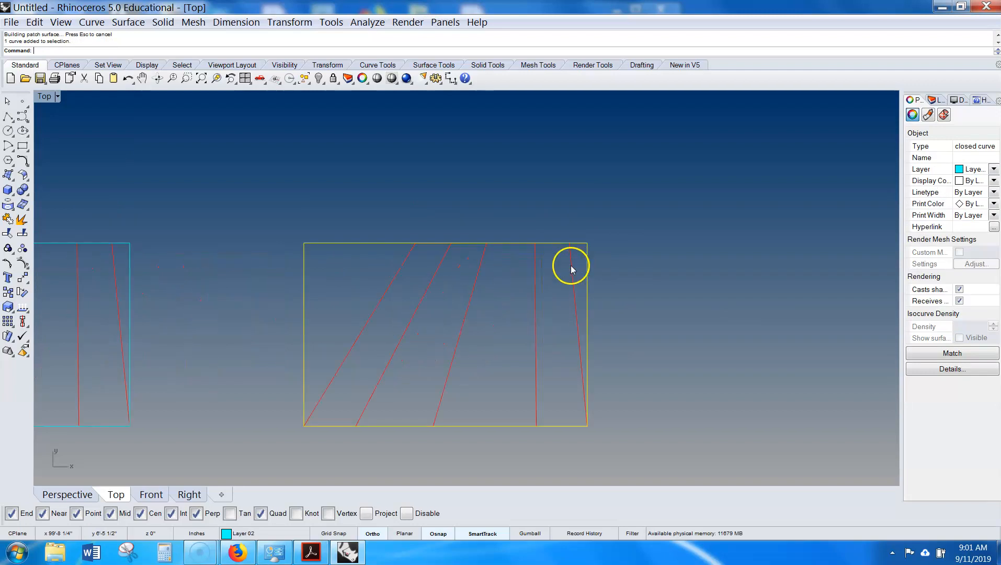
type("PL")
key("Return")
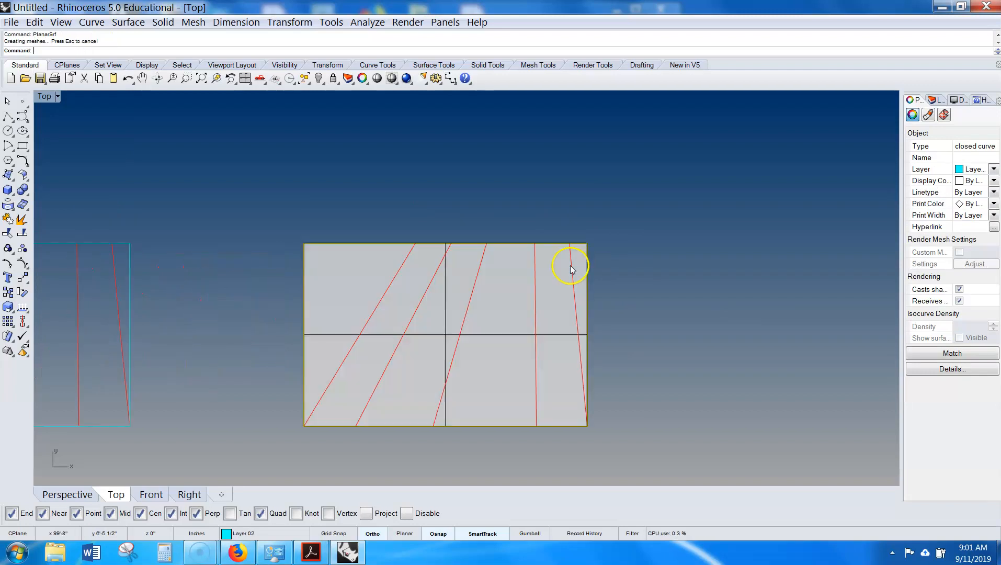
- Draw two polylines along the planar surface's top and bottom edges
right_click_drag(651, 261, 548, 241)
scroll(580, 249, "down", 1)
left_click(457, 230)
left_click(485, 262)
left_click(450, 191)
type("polyline")
key("Return")
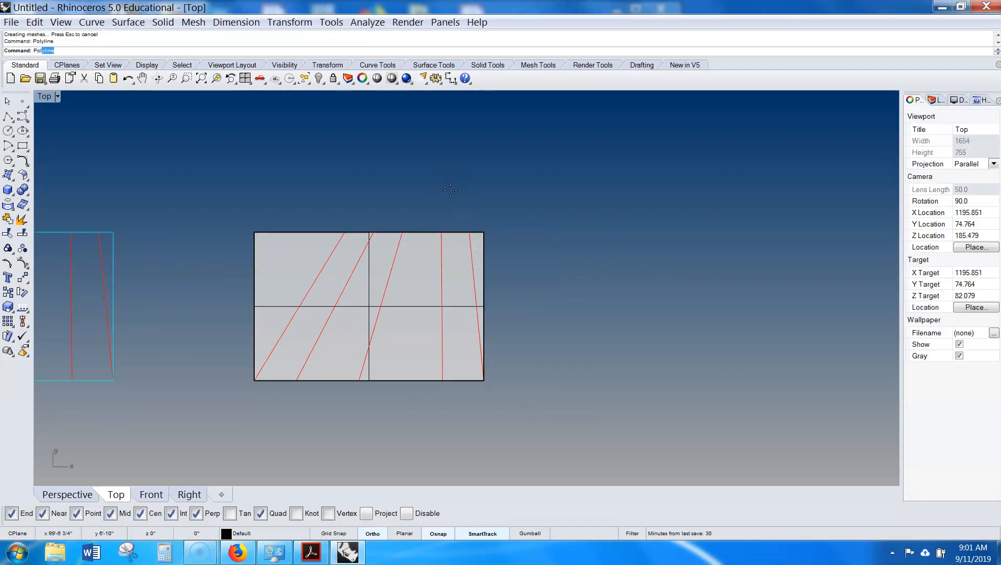
left_click(261, 225)
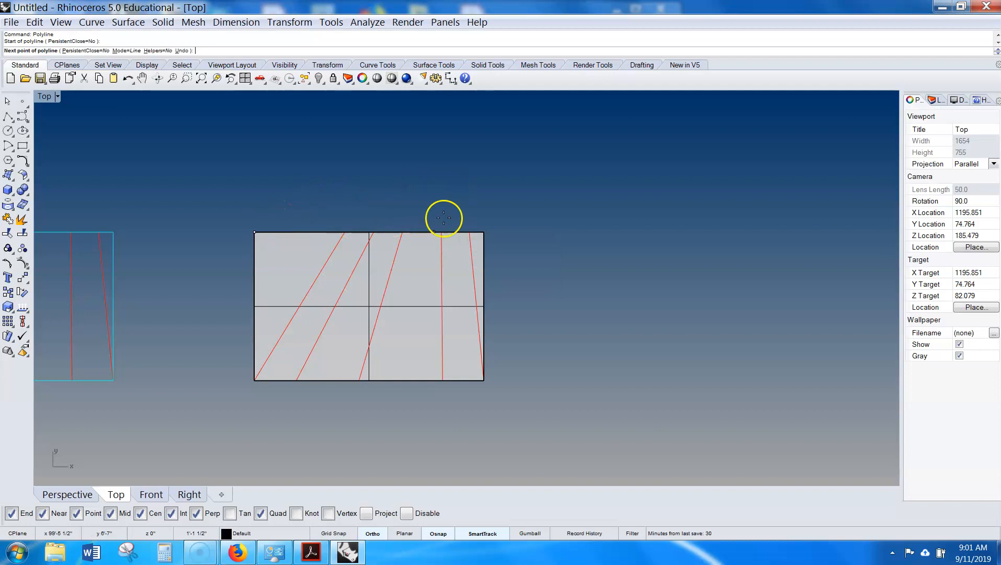
left_click(483, 229)
key("Return")
key("Return")
left_click(483, 383)
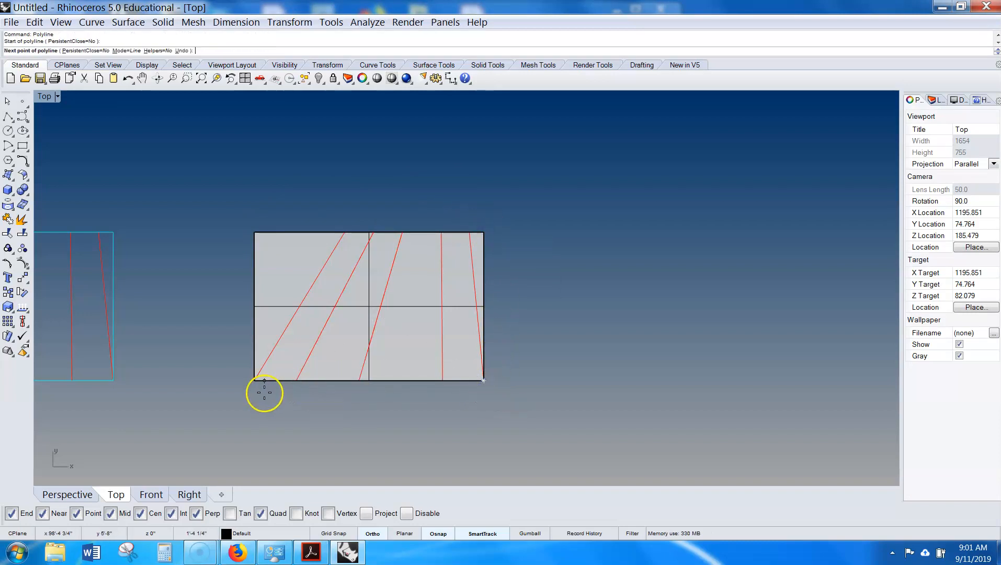
left_click(255, 386)
key("Return")
- Move the two edge lines off to the side of the surface
left_click(416, 232)
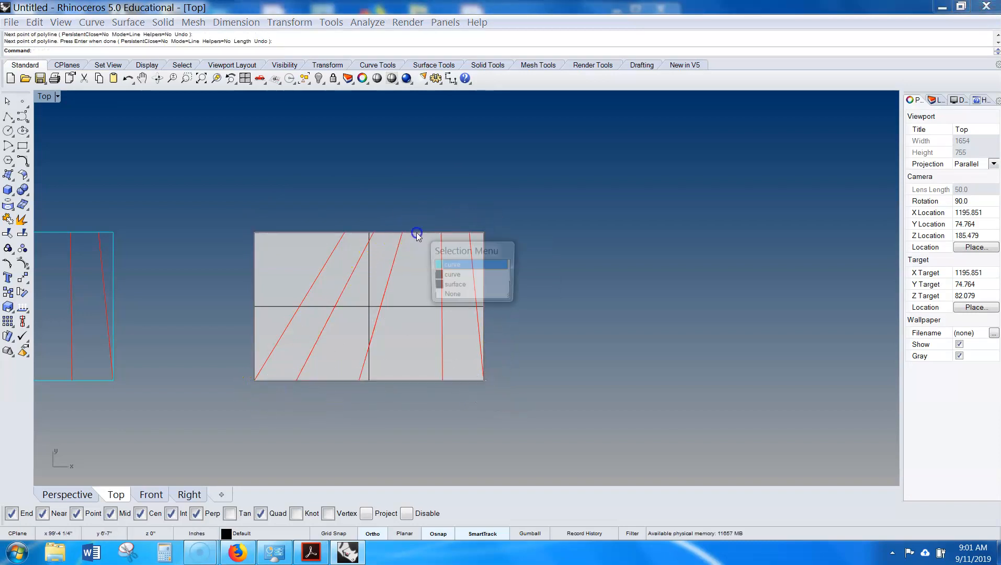
left_click(447, 275)
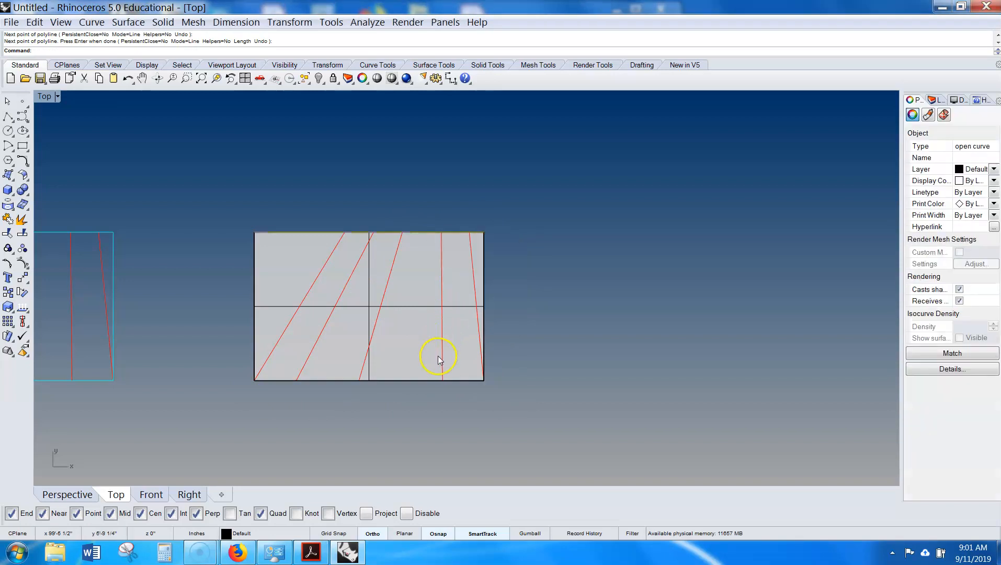
left_click(421, 381)
left_click(458, 425)
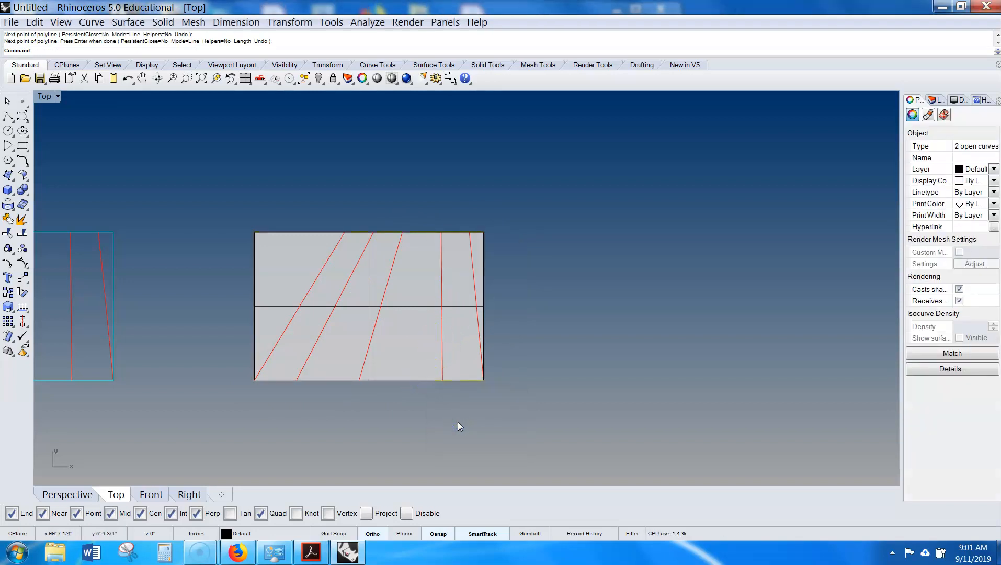
type("m")
key("Return")
left_click(430, 432)
left_click(751, 418)
right_click(797, 416)
key("Escape")
key("Escape")
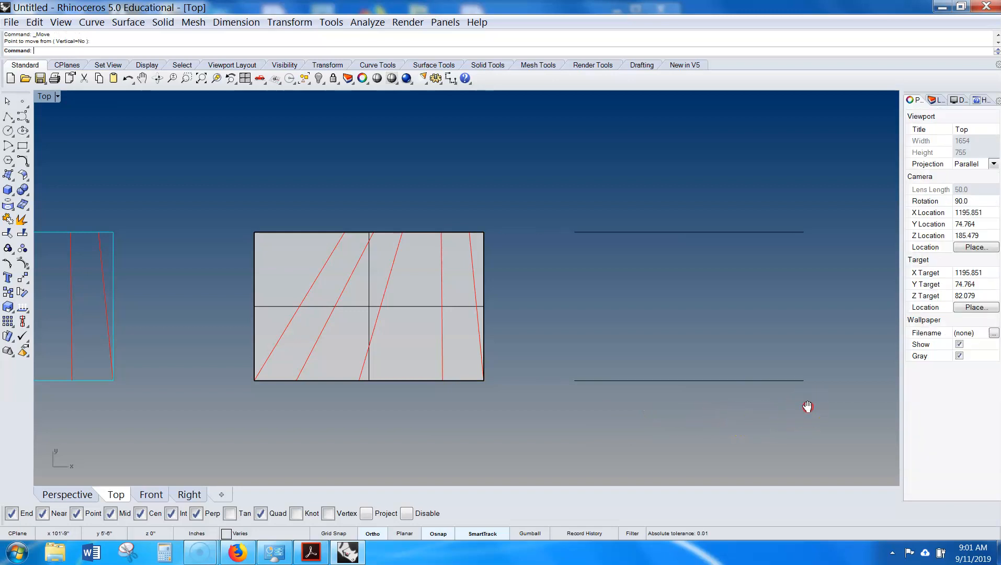
- Try to create a planar surface from the two separated lines
right_click_drag(806, 406, 668, 362)
left_click_drag(705, 171, 584, 359)
type("l")
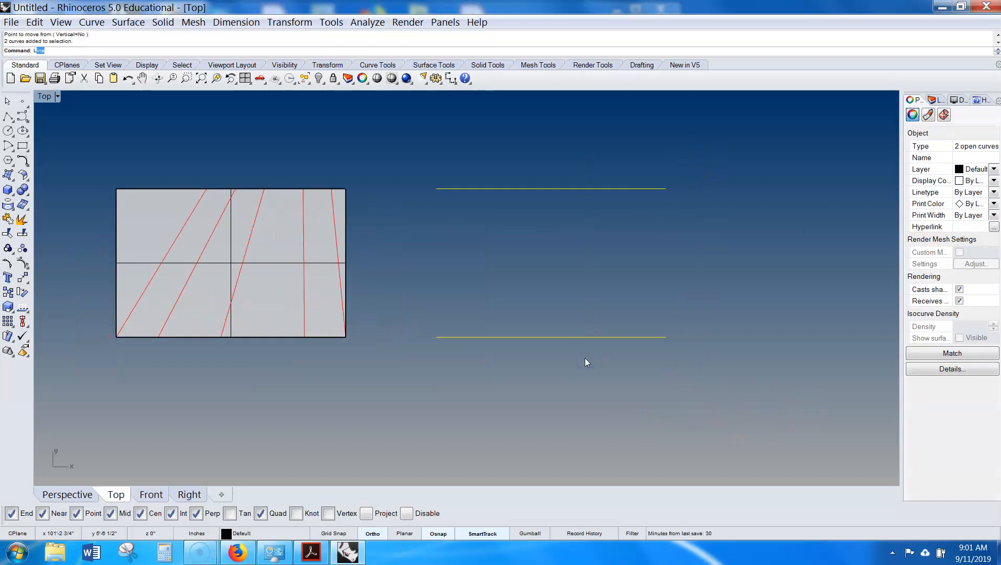
key("BackSpace")
key("BackSpace")
type("plana")
key("Return")
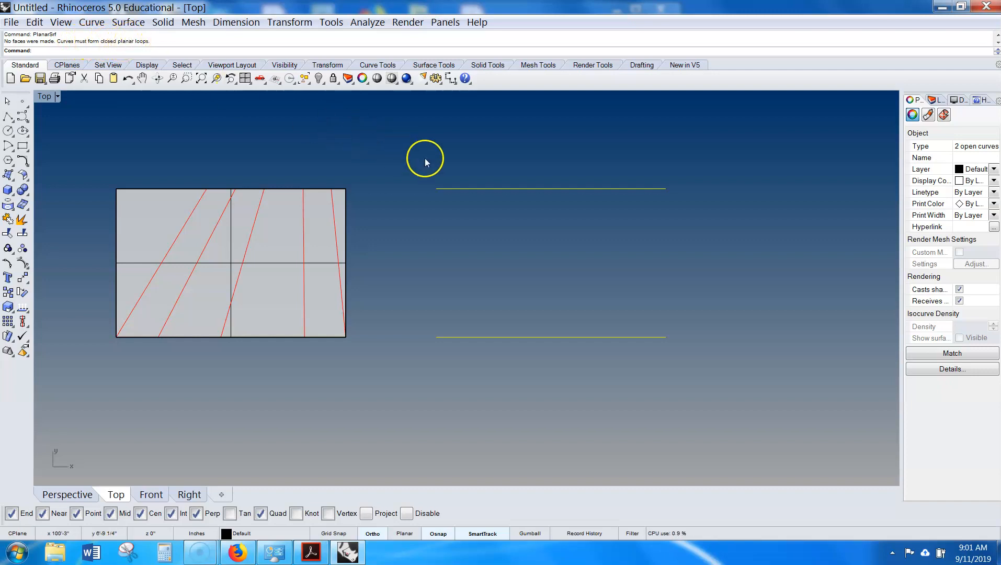
- Loft a surface between the two lines using the Normal style
left_click(685, 189)
left_click_drag(689, 164, 563, 395)
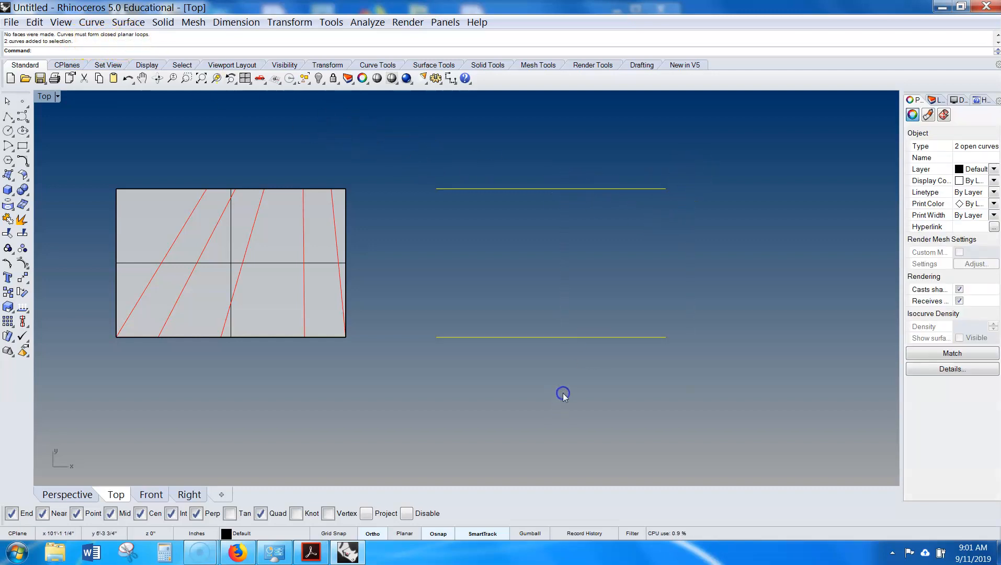
type("loft")
key("Return")
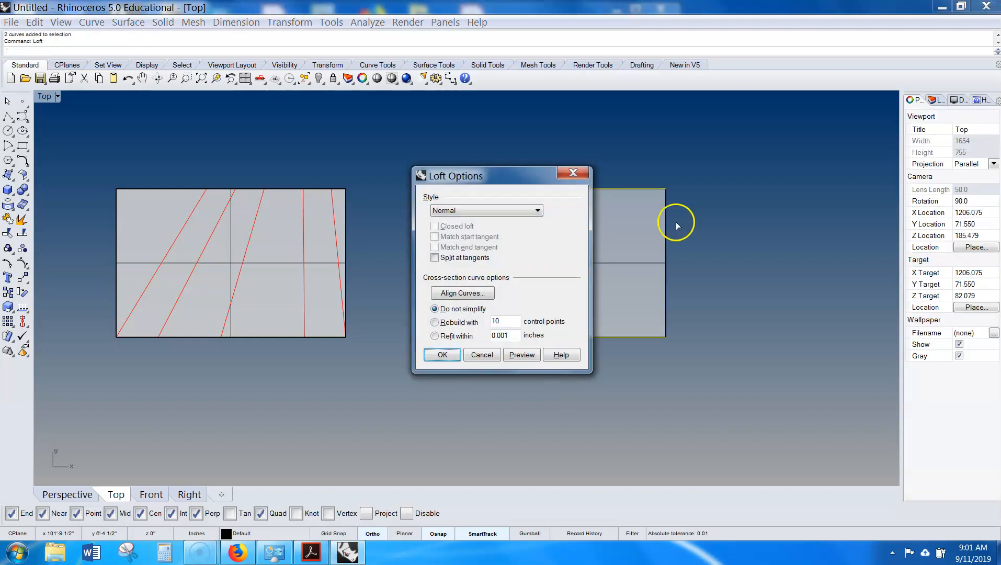
left_click_drag(503, 184, 249, 167)
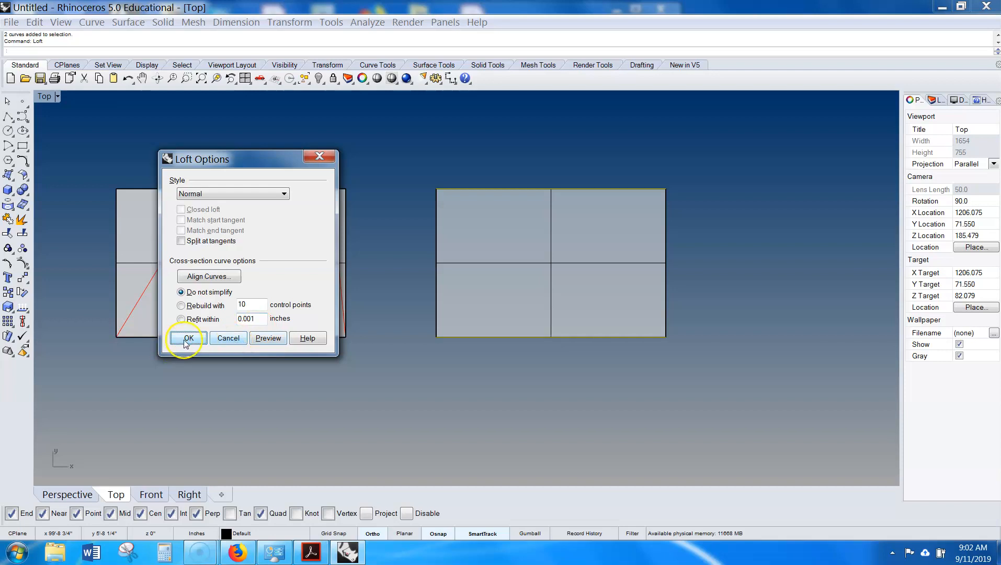
left_click(231, 338)
- Delete the lofted surface together with its two lines
left_click_drag(642, 106, 498, 313)
left_click_drag(774, 152, 565, 384)
key("Delete")
- Move the planar surface to Layer 02
right_click_drag(536, 302, 637, 344)
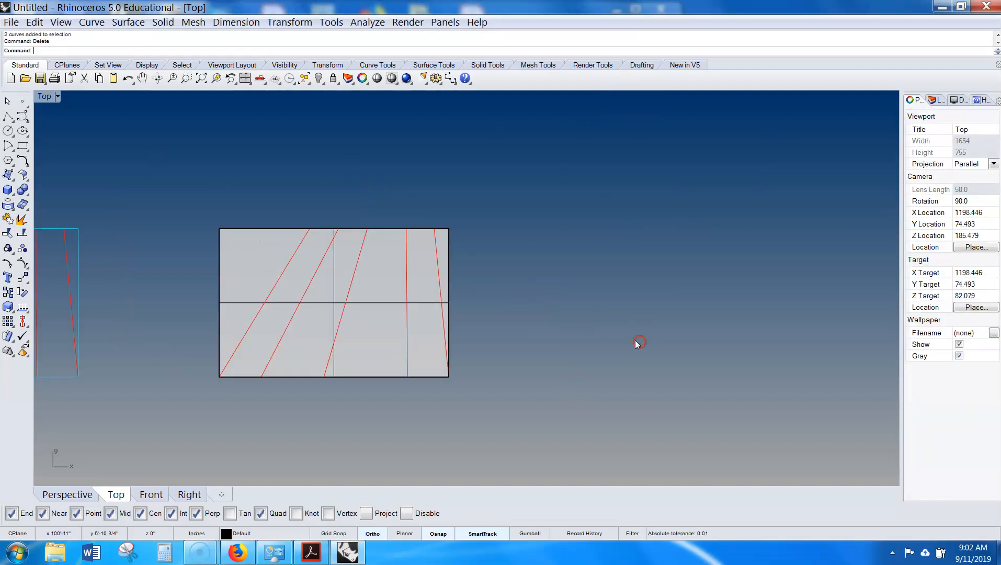
right_click_drag(544, 342, 533, 317)
left_click(393, 295)
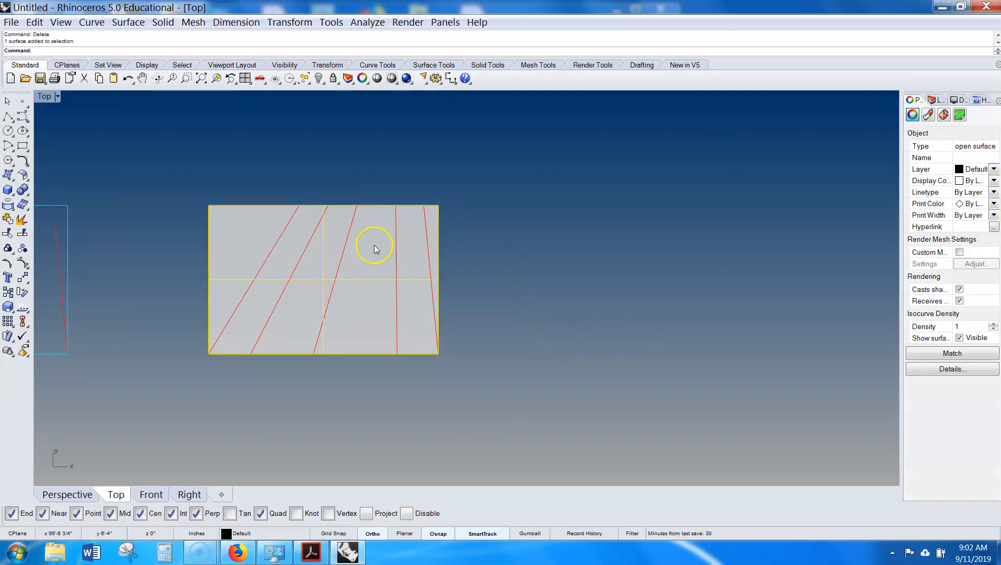
left_click(994, 169)
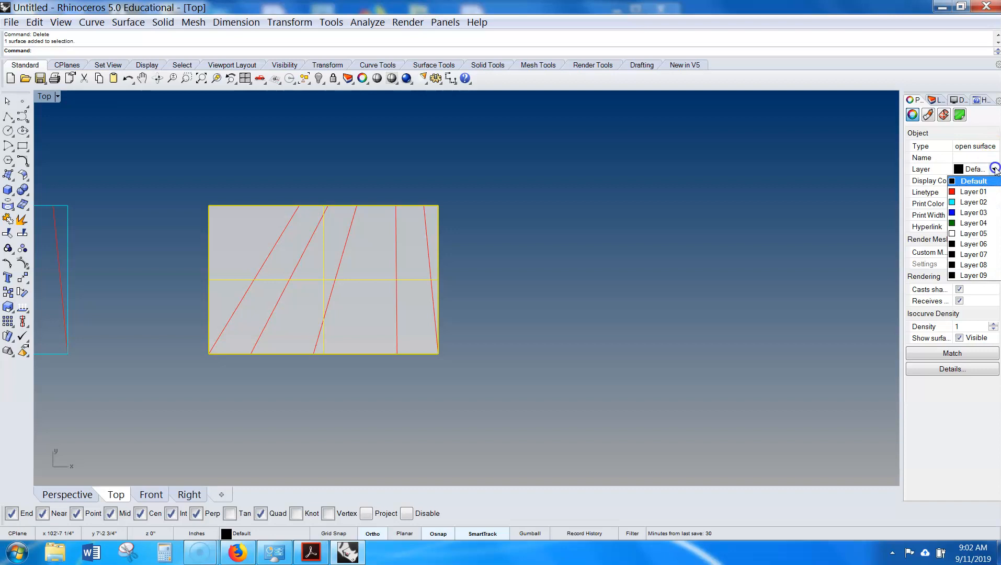
left_click(972, 202)
- Copy the planar surface with its crossing lines to the right
left_click(771, 292)
right_click_drag(769, 298, 629, 283)
left_click_drag(389, 223, 216, 333)
type("Copy")
key("Return")
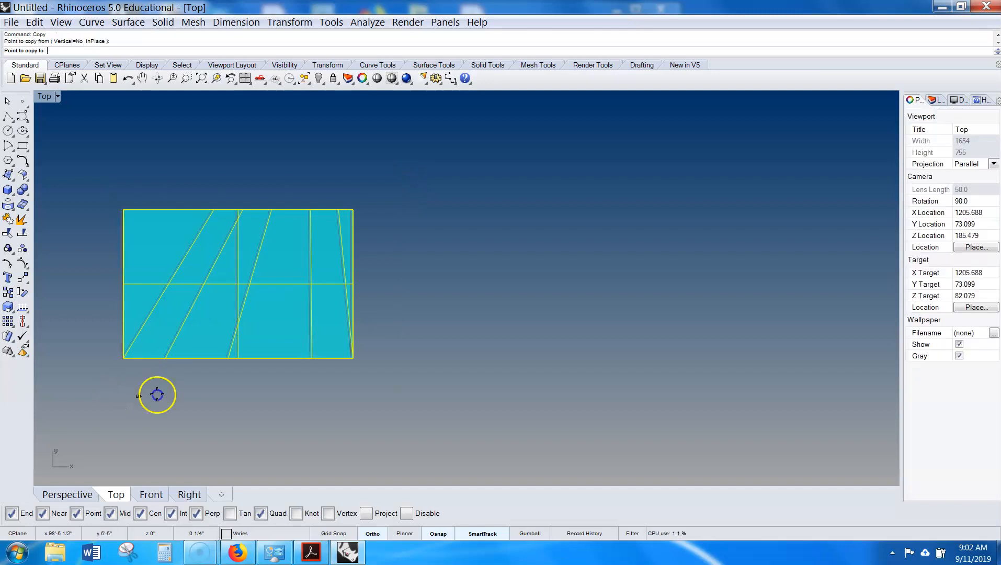
left_click(137, 396)
left_click(463, 395)
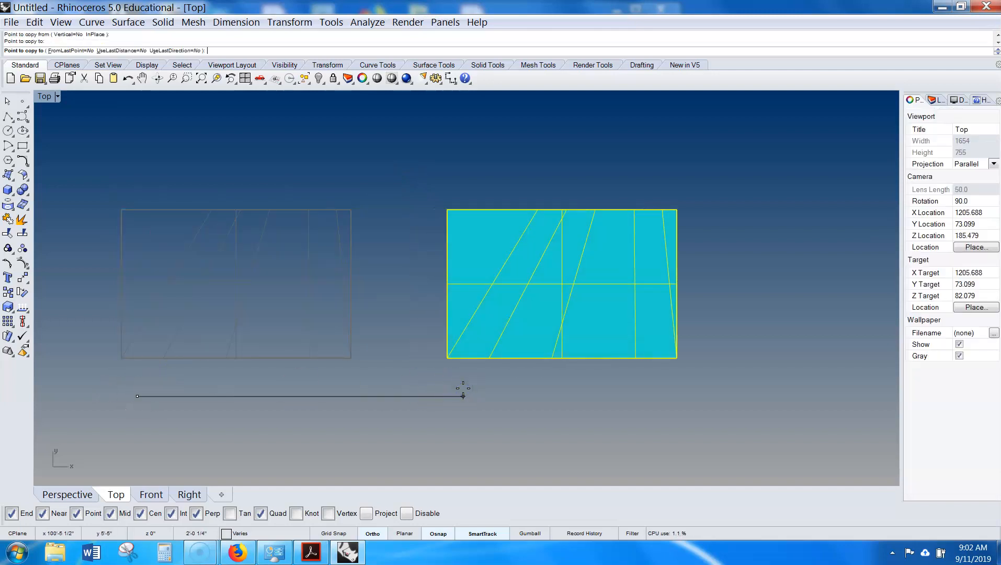
right_click(467, 387)
left_click(556, 383)
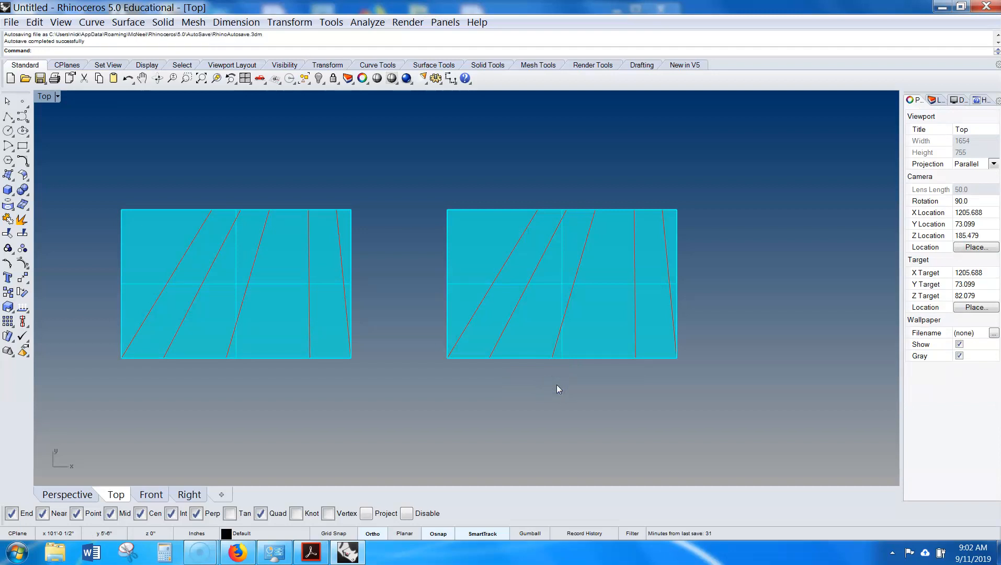
left_click(516, 316)
left_click_drag(397, 181, 610, 398)
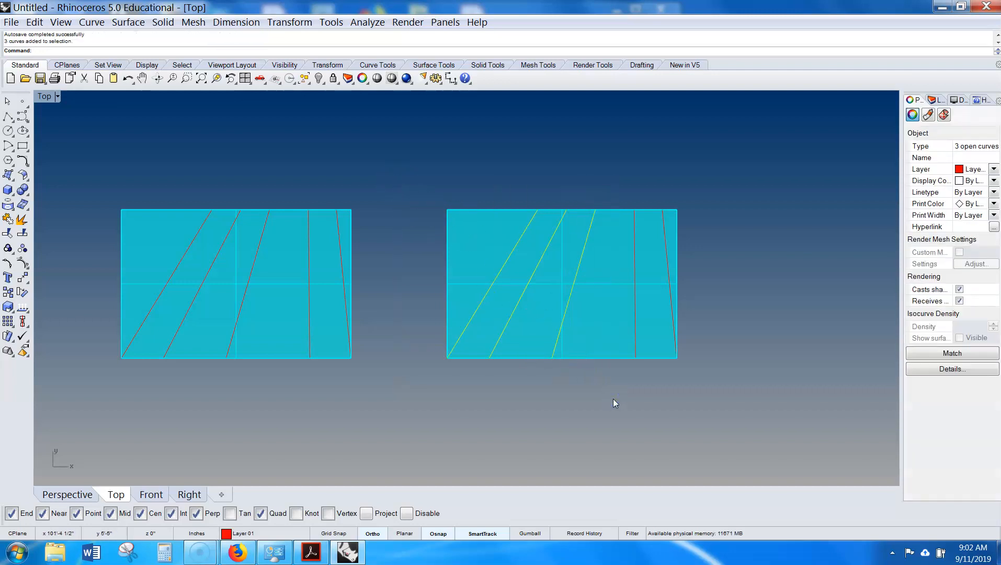
left_click(993, 169)
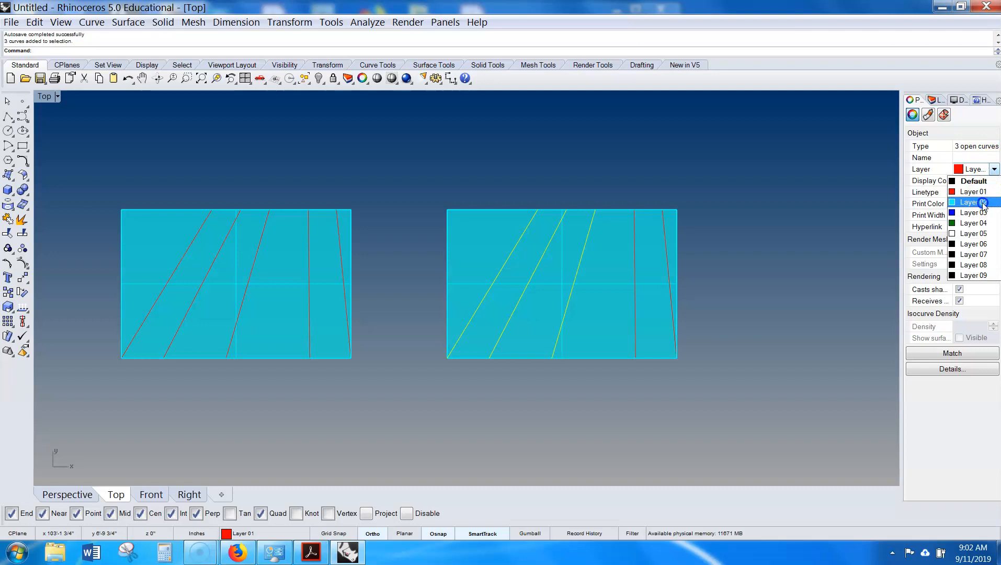
left_click(944, 214)
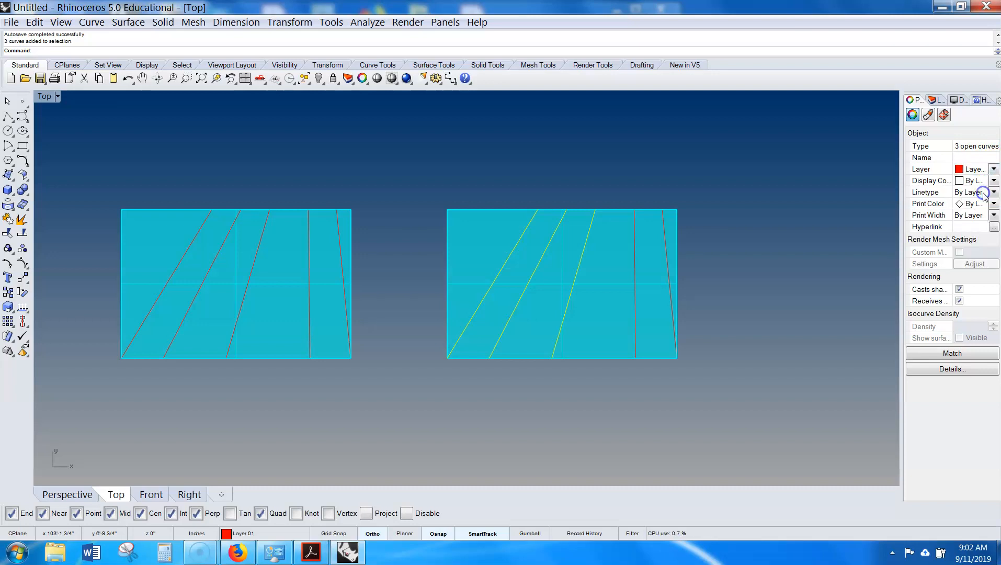
left_click(935, 100)
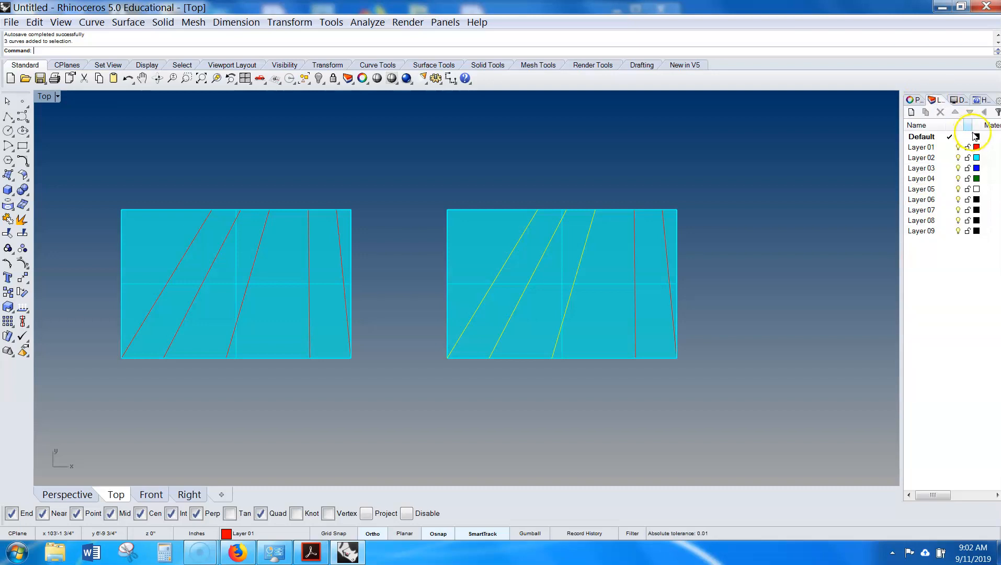
left_click(975, 148)
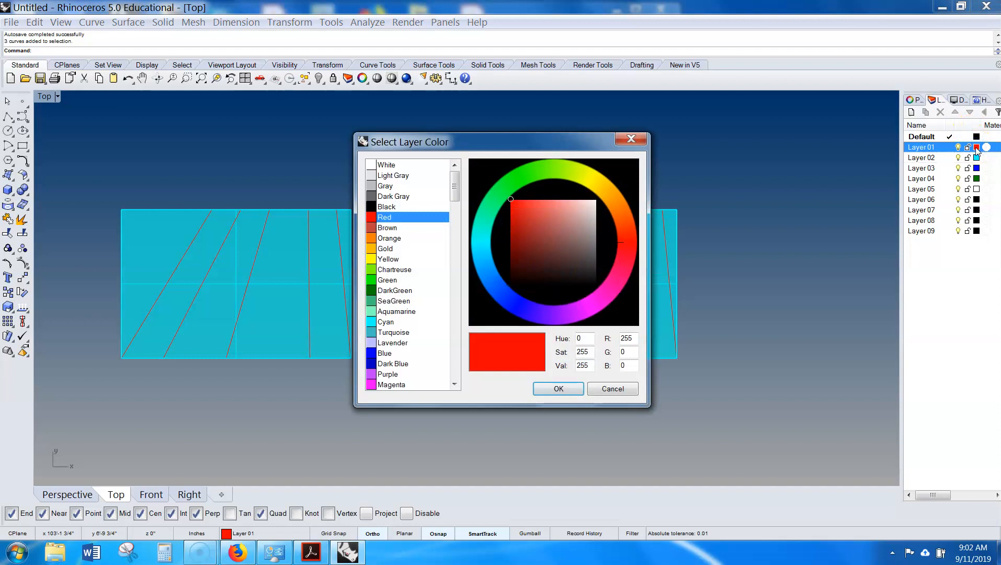
left_click(622, 389)
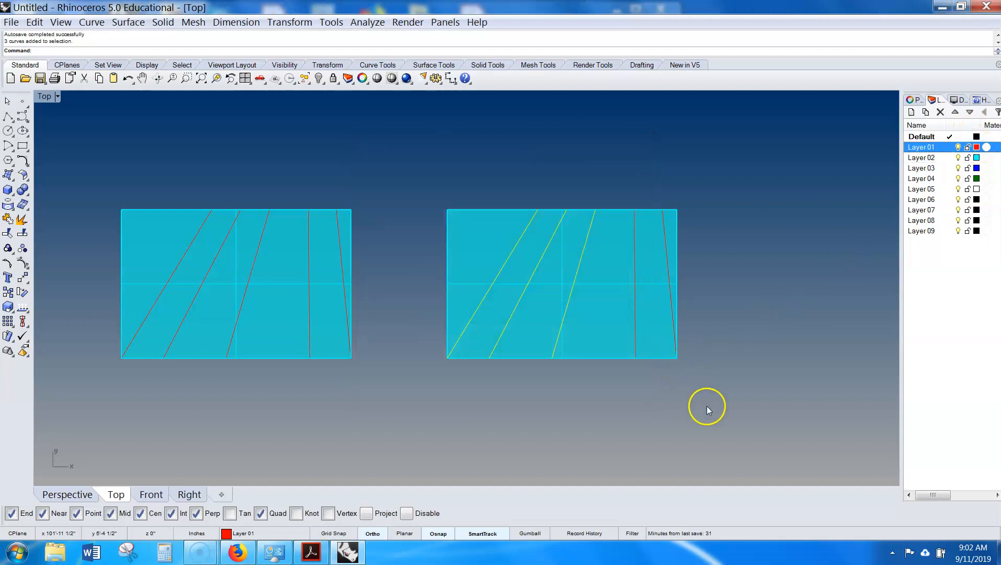
- Split the copied surface using the lines drawn across it as cutting objects
right_click_drag(764, 277, 744, 293)
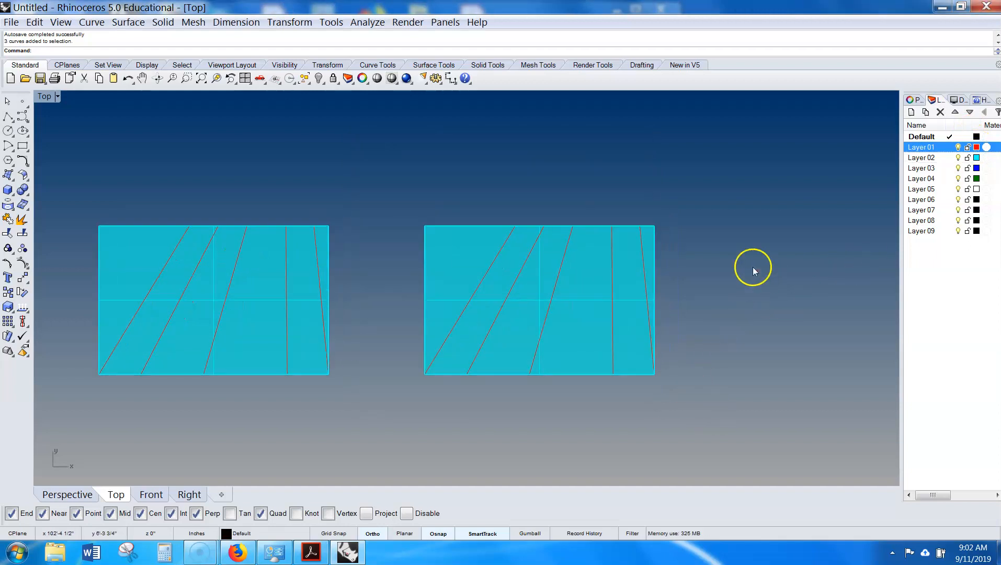
right_click_drag(697, 236, 649, 229)
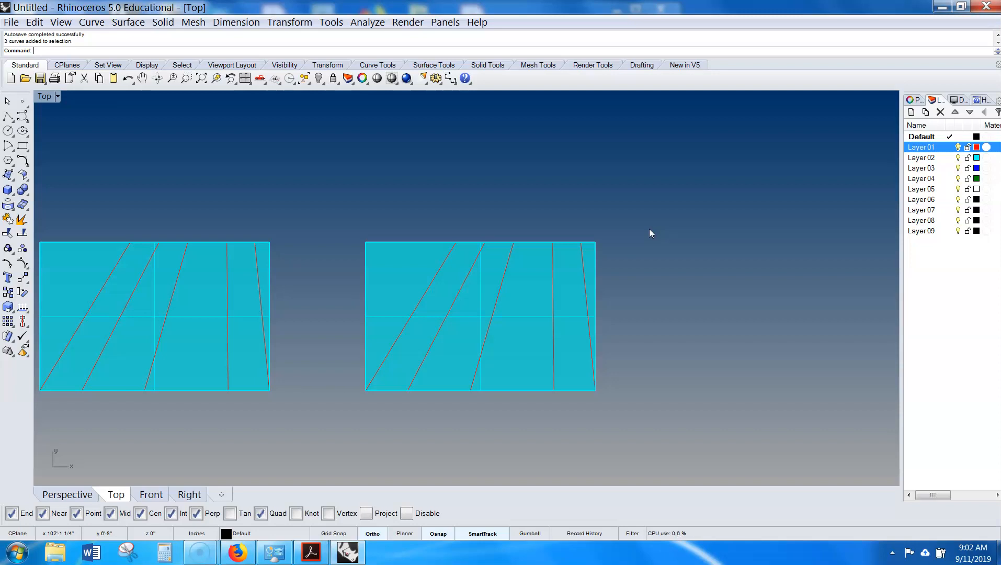
left_click(645, 237)
right_click_drag(639, 233, 581, 206)
scroll(565, 219, "up", 1)
left_click(232, 387)
left_click(577, 274)
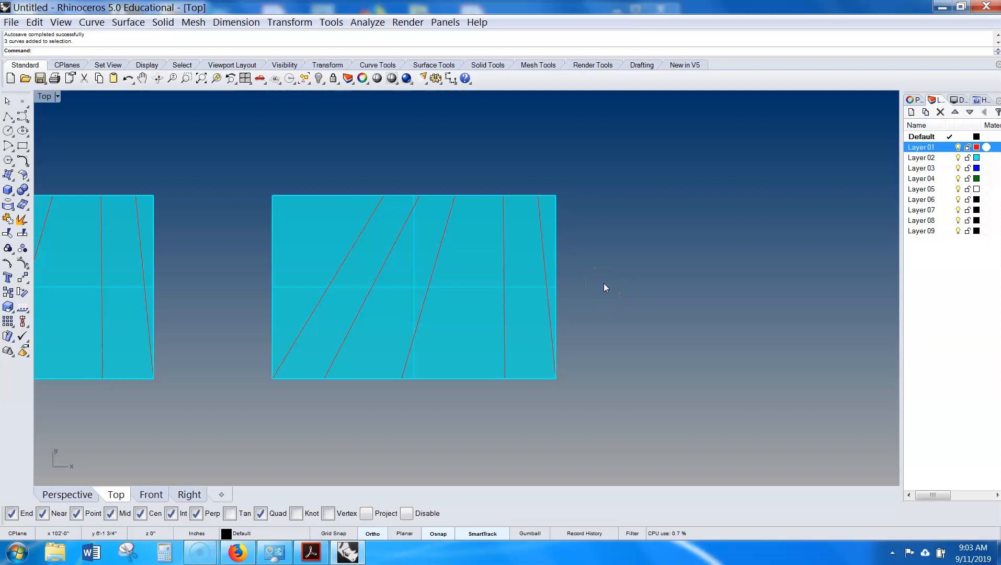
type("split")
key("Return")
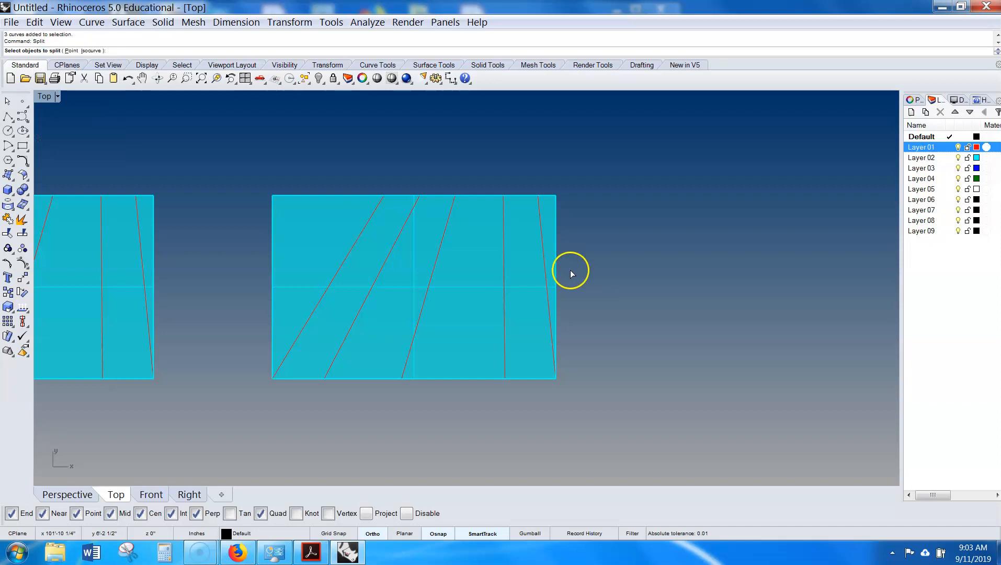
left_click(474, 288)
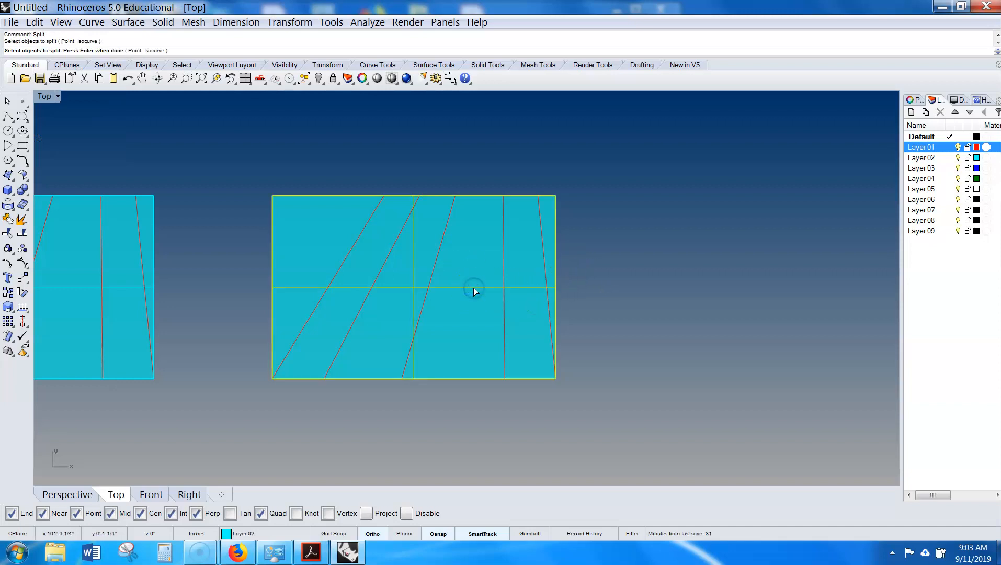
right_click(473, 288)
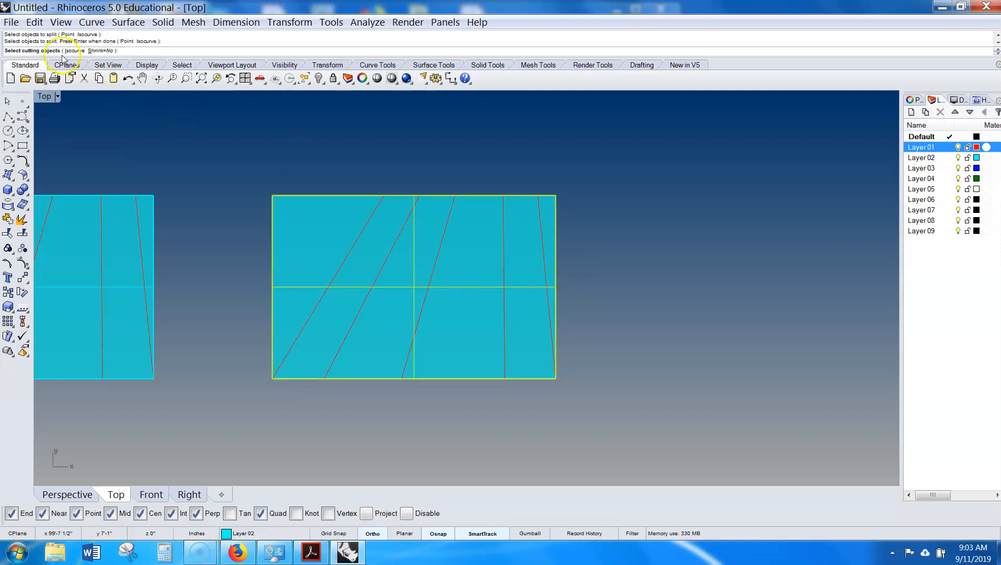
left_click(39, 54)
left_click_drag(229, 156, 509, 412)
left_click_drag(461, 149, 622, 425)
right_click(647, 371)
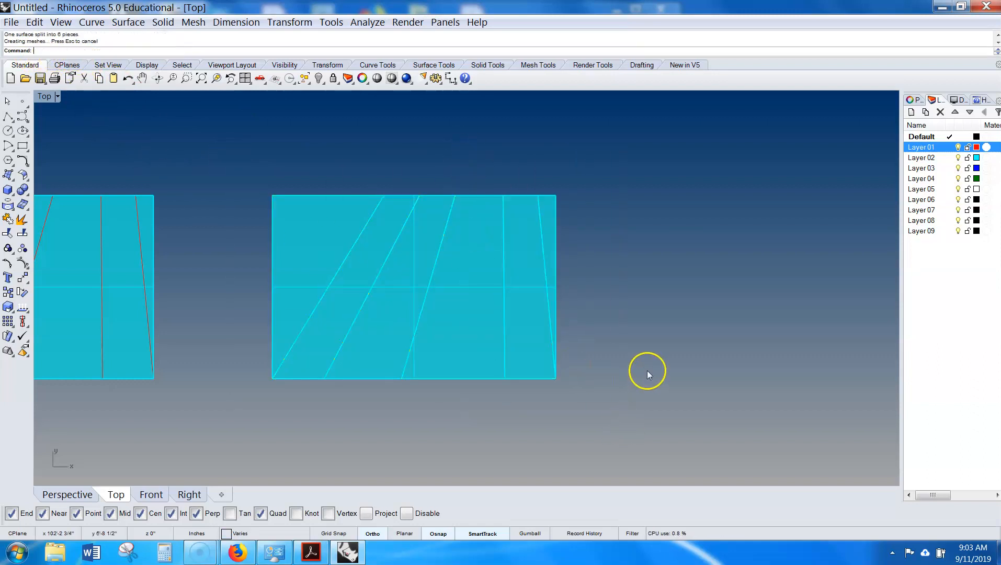
- Give alternating strips of the split surface a Red display color
left_click(520, 302)
left_click(413, 277)
left_click(324, 253)
left_click(382, 320, "shift")
left_click(511, 325, "shift")
left_click(914, 99)
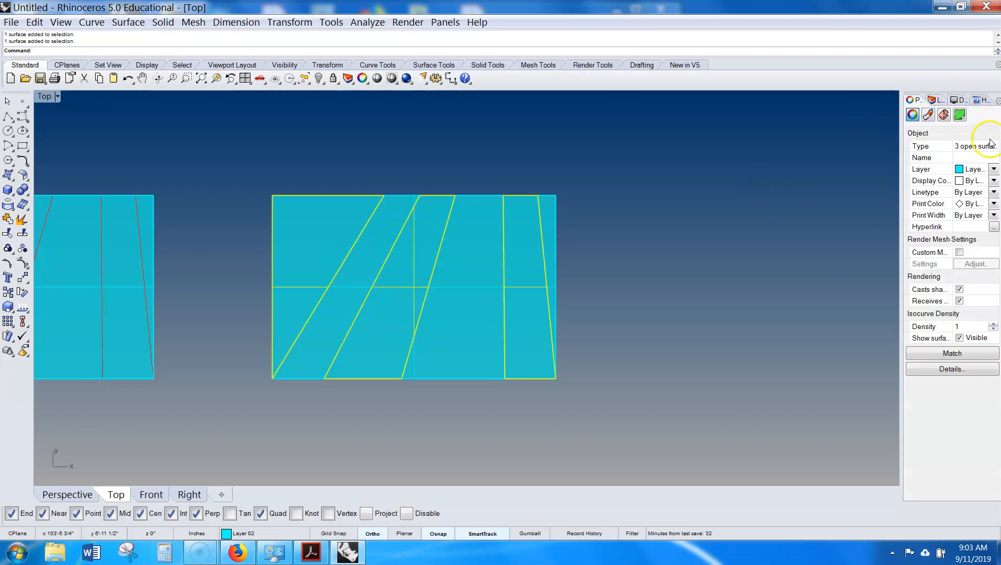
left_click(993, 169)
left_click(961, 203)
key("Escape")
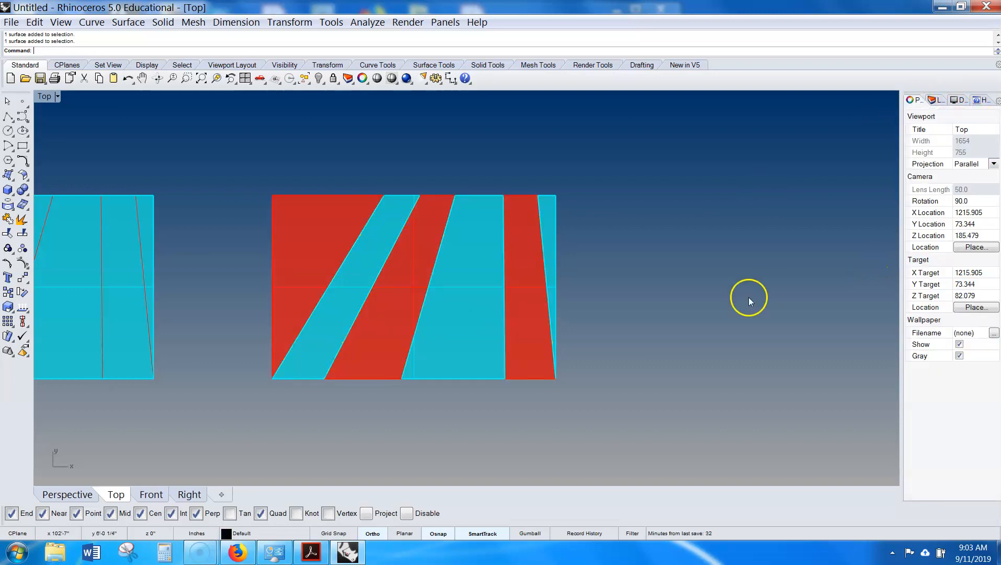
- Undo the display color change on the strips
scroll(694, 321, "down", 4)
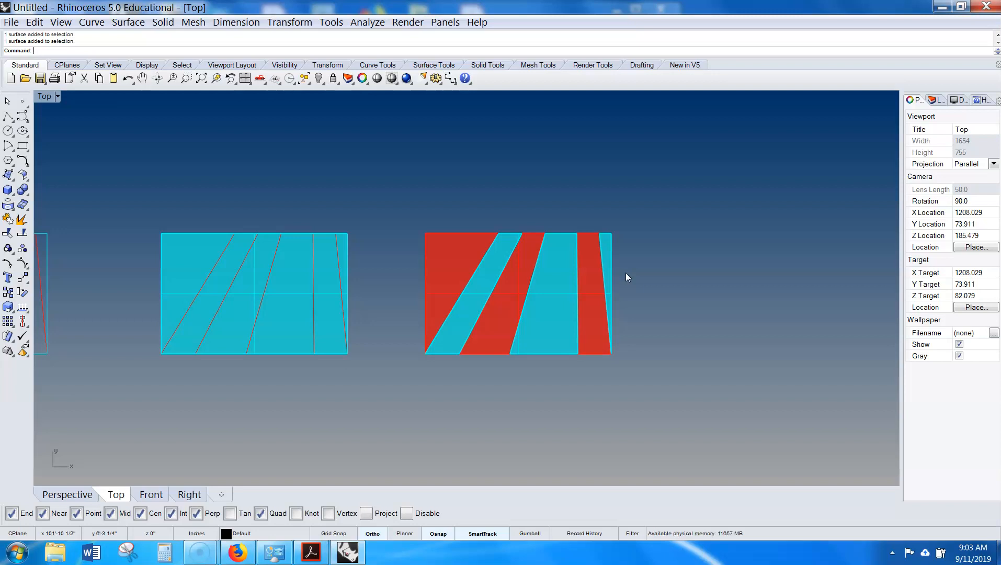
left_click(585, 292)
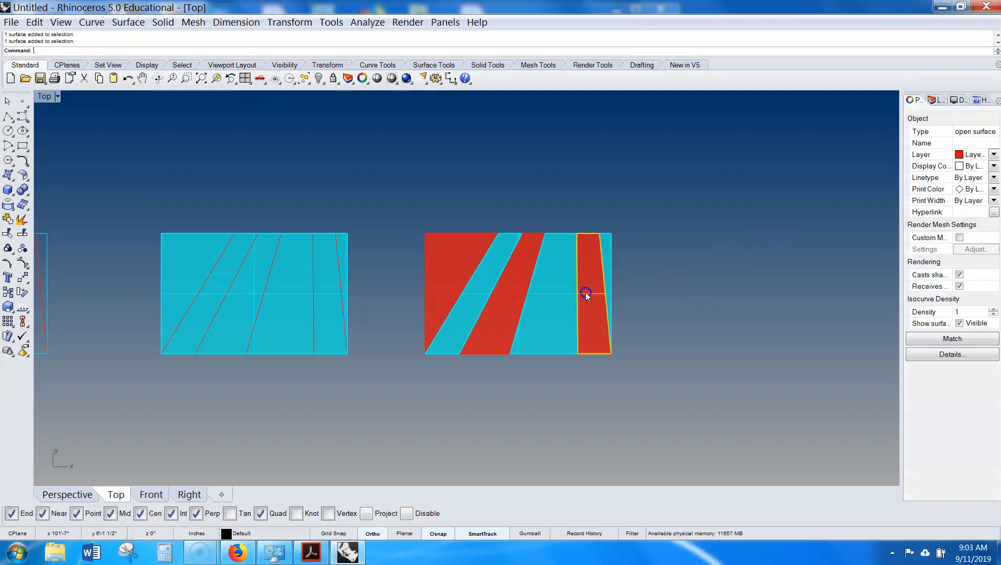
key("ctrl+z")
- Set the display color of three alternating strips of the split surface to Red
left_click(736, 334)
left_click(597, 325)
left_click(506, 314, "shift")
left_click(457, 264, "shift")
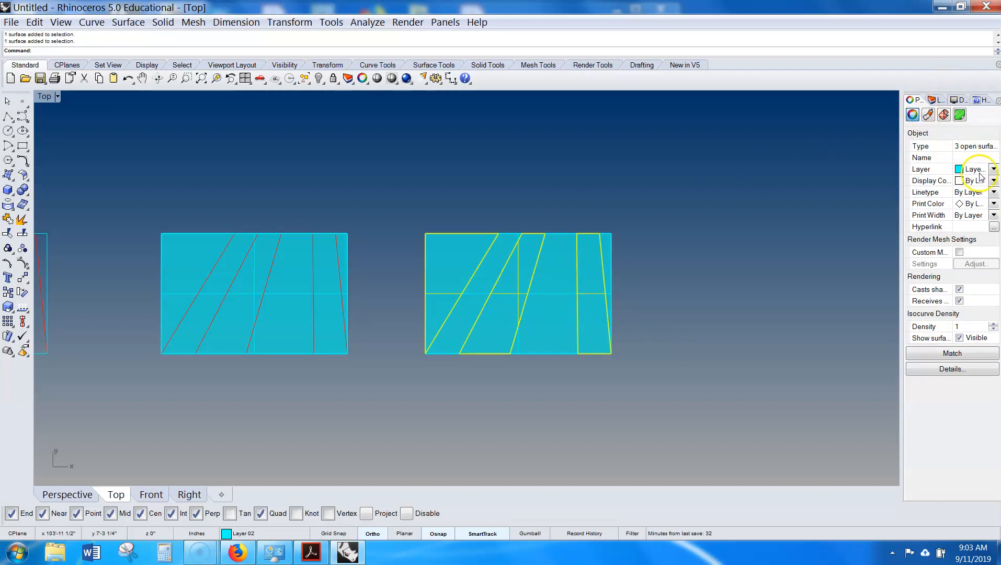
left_click(993, 180)
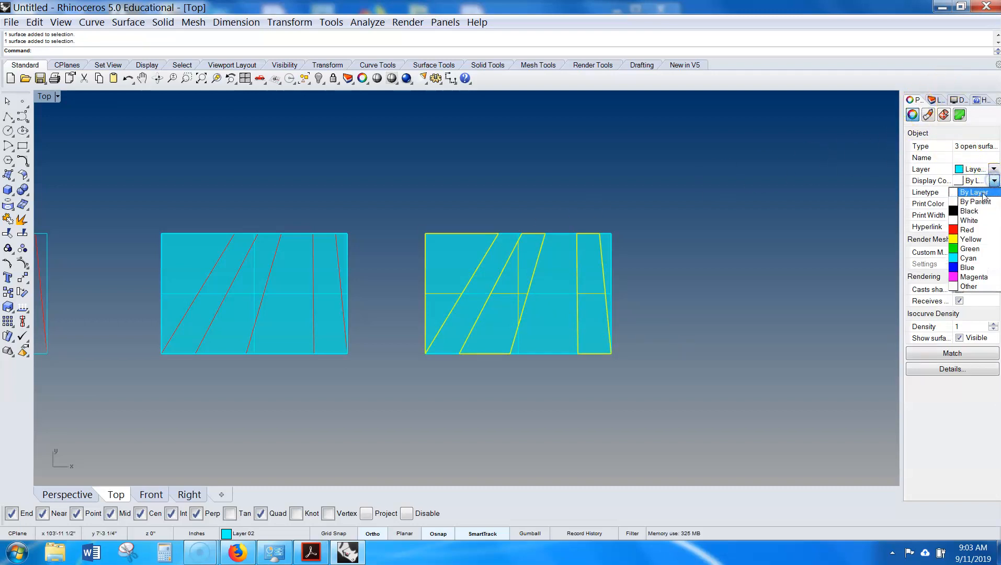
left_click(966, 232)
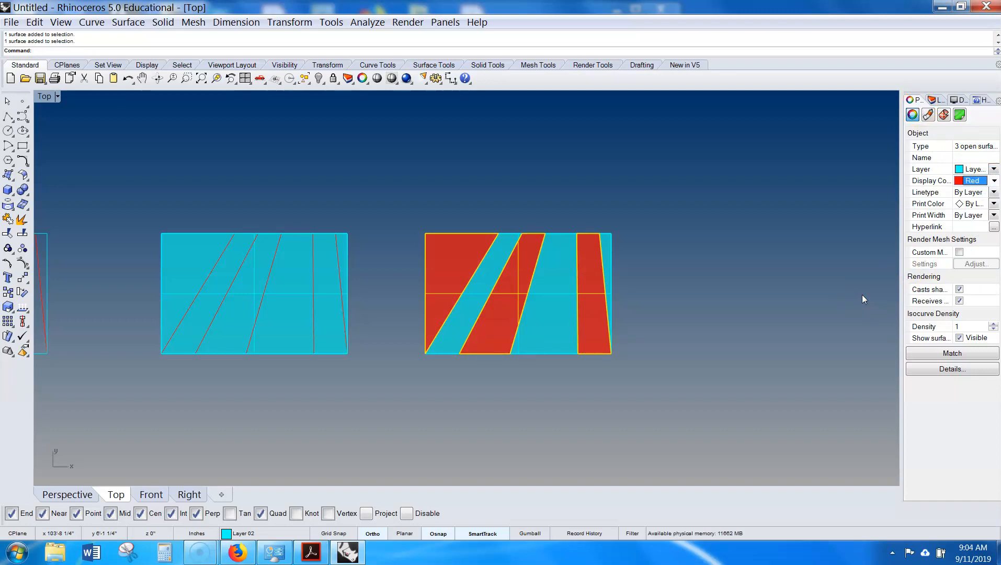
left_click(851, 292)
- Undo the strip color change and the split of the copied surface
key("ctrl+z")
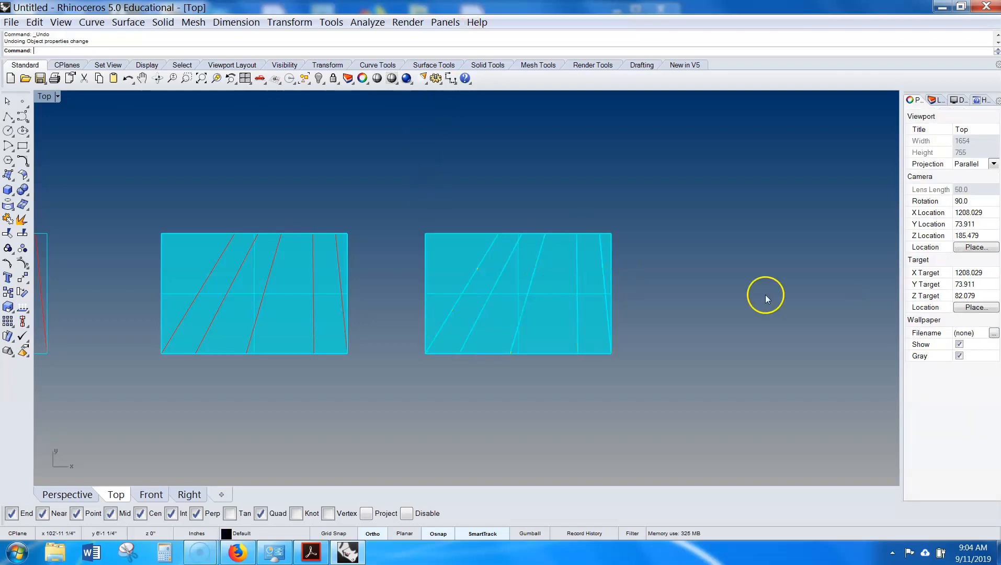
key("ctrl+z")
left_click(690, 317)
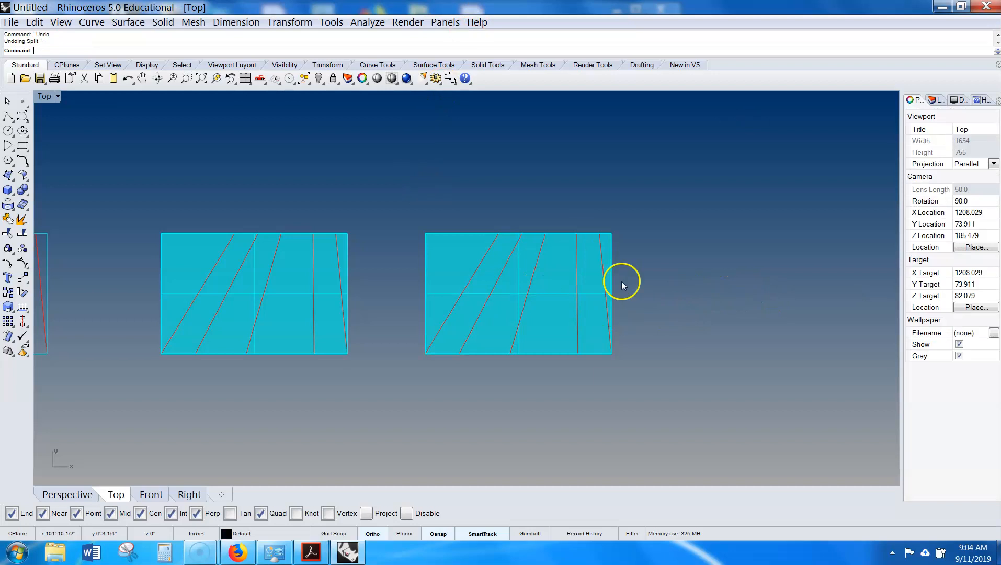
left_click_drag(373, 195, 108, 376)
scroll(209, 346, "down", 6)
right_click_drag(180, 344, 558, 292)
scroll(656, 293, "down", 4)
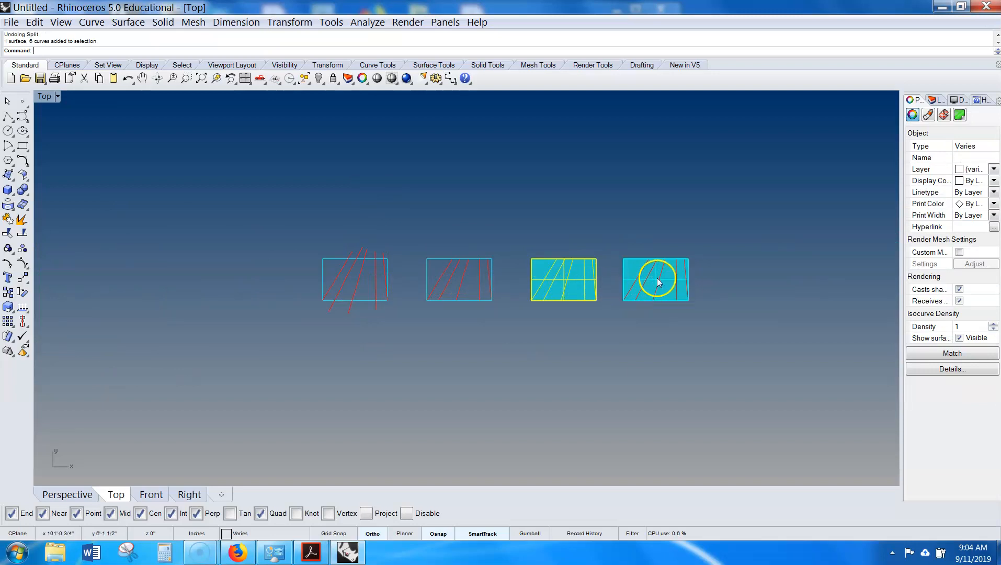
scroll(657, 279, "up", 5)
left_click(346, 283)
left_click(709, 302)
right_click_drag(709, 301, 577, 292)
left_click(707, 299)
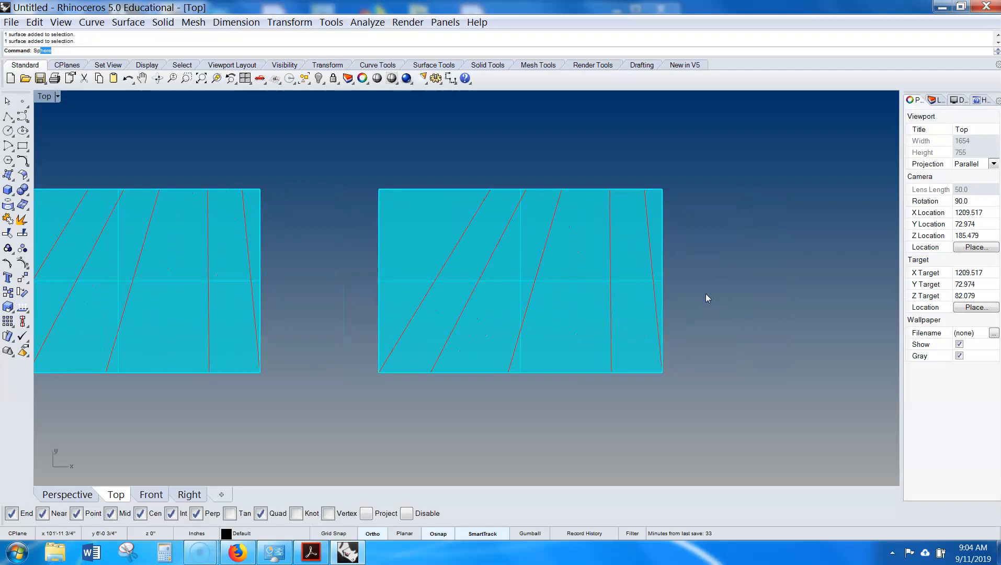
- Split the copied surface again, using all the lines drawn across it as cutting objects
type("Split")
key("Return")
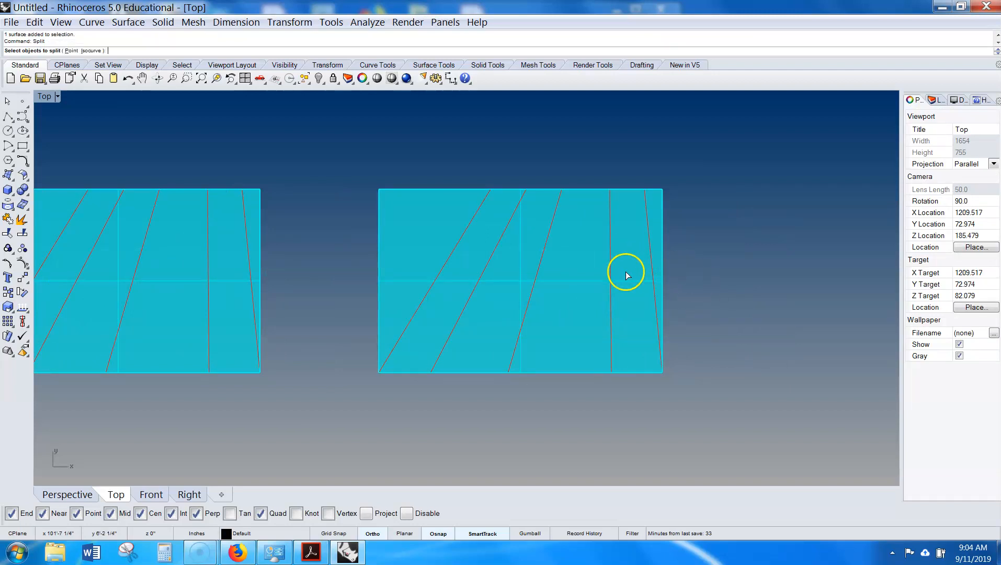
left_click(581, 286)
left_click(579, 288)
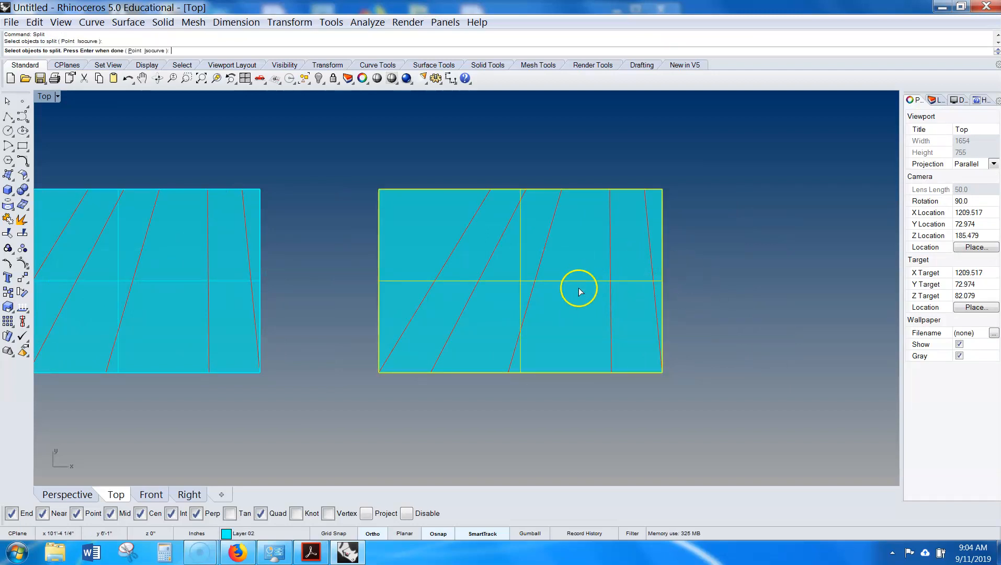
key("Return")
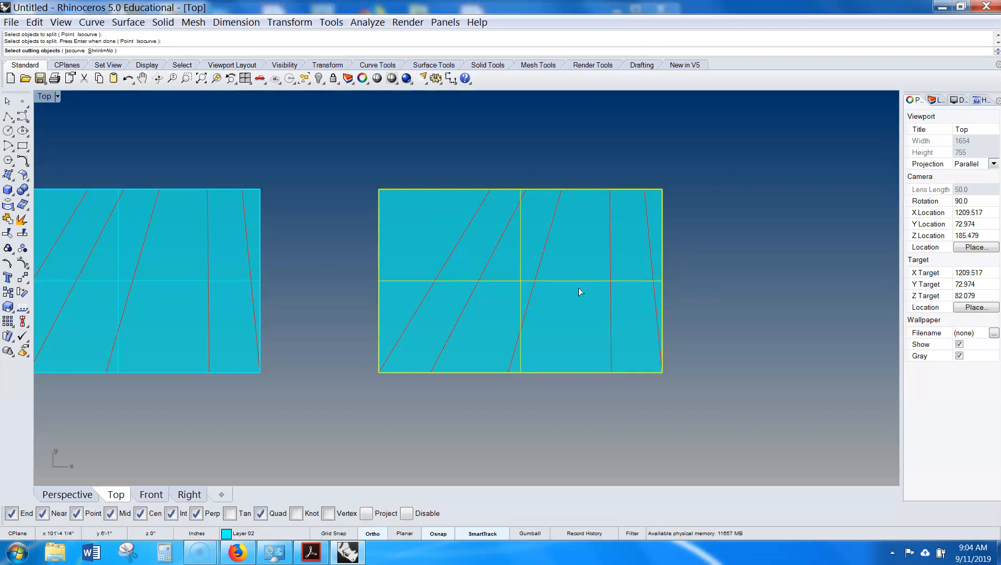
left_click_drag(364, 153, 582, 429)
left_click(610, 262)
left_click(653, 257)
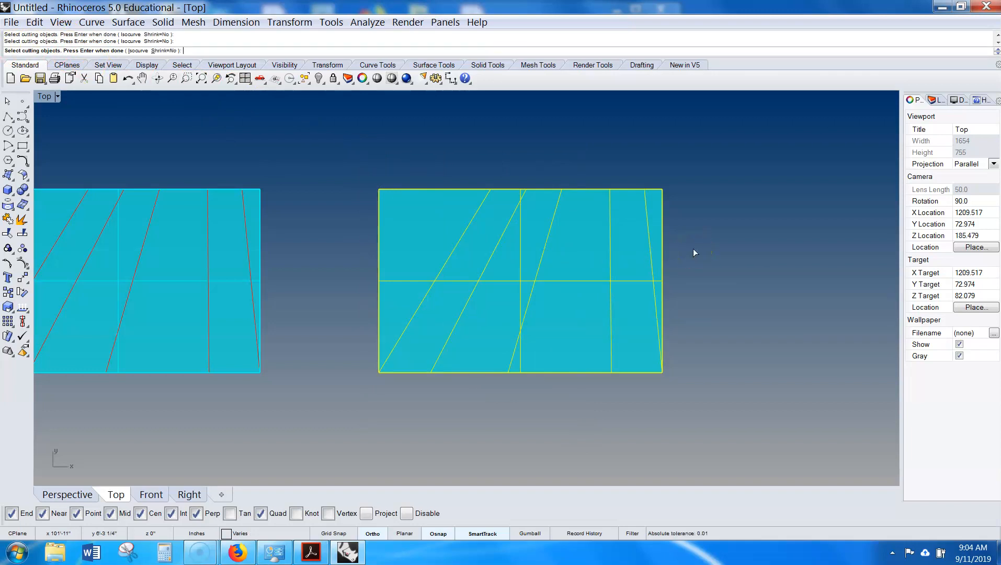
key("Return")
- Set the display color of three alternating strips of the split surface to Red
left_click(630, 279)
left_click(591, 319)
left_click(516, 259)
left_click(477, 245)
left_click(438, 229)
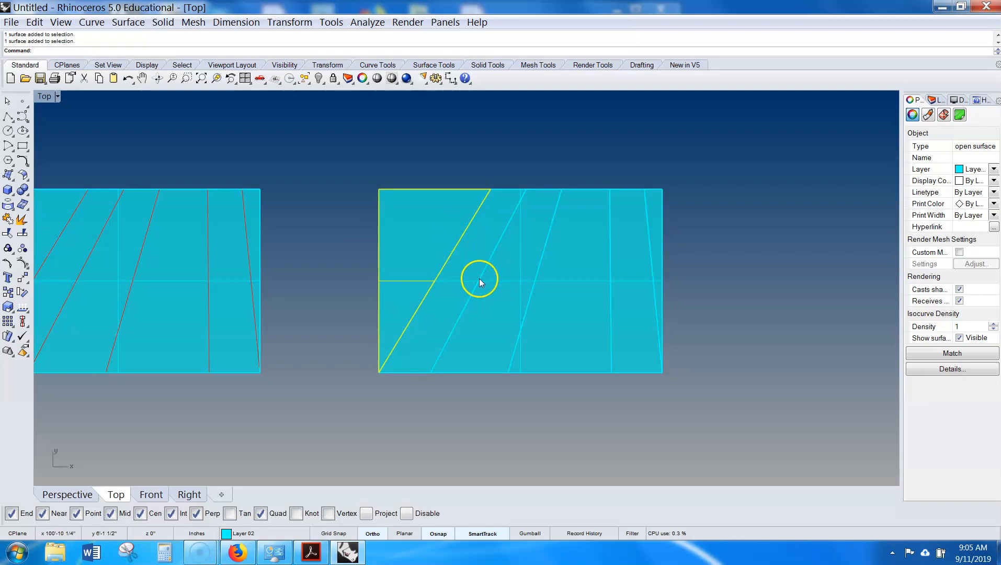
left_click(480, 295, "shift")
left_click(634, 320, "shift")
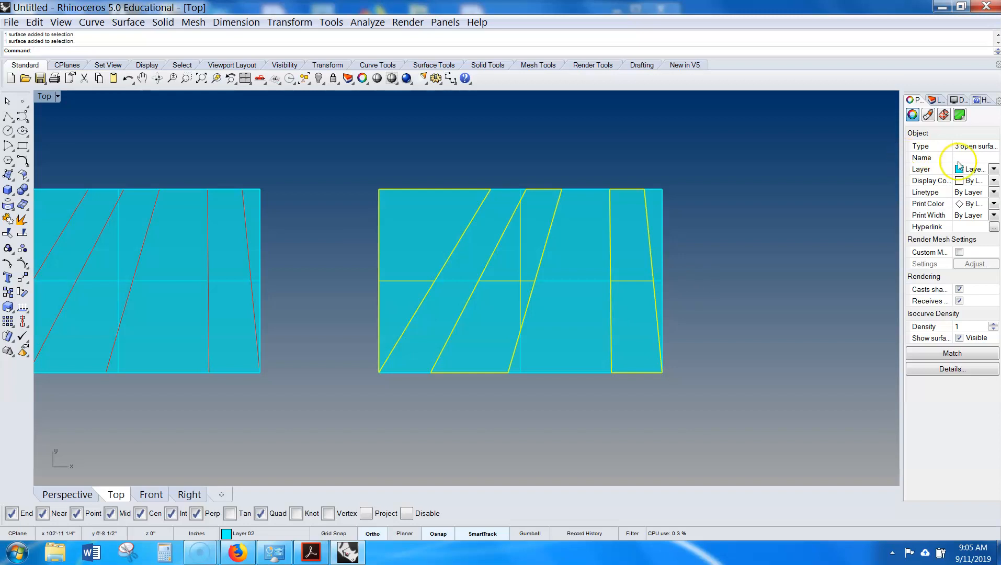
left_click(992, 181)
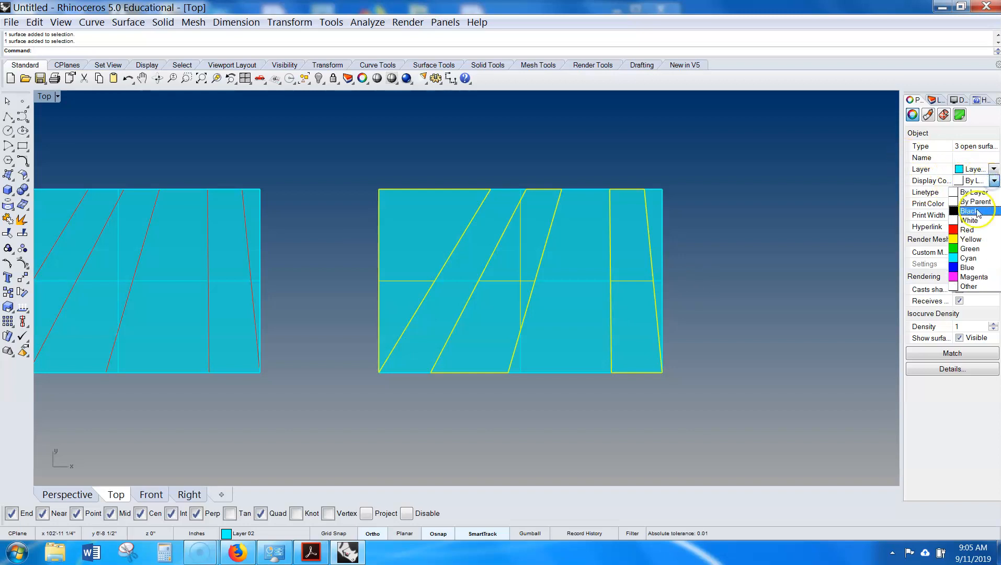
left_click(972, 226)
left_click(853, 261)
- Copy the colored split surface together with its lines to the right
scroll(739, 275, "down", 6)
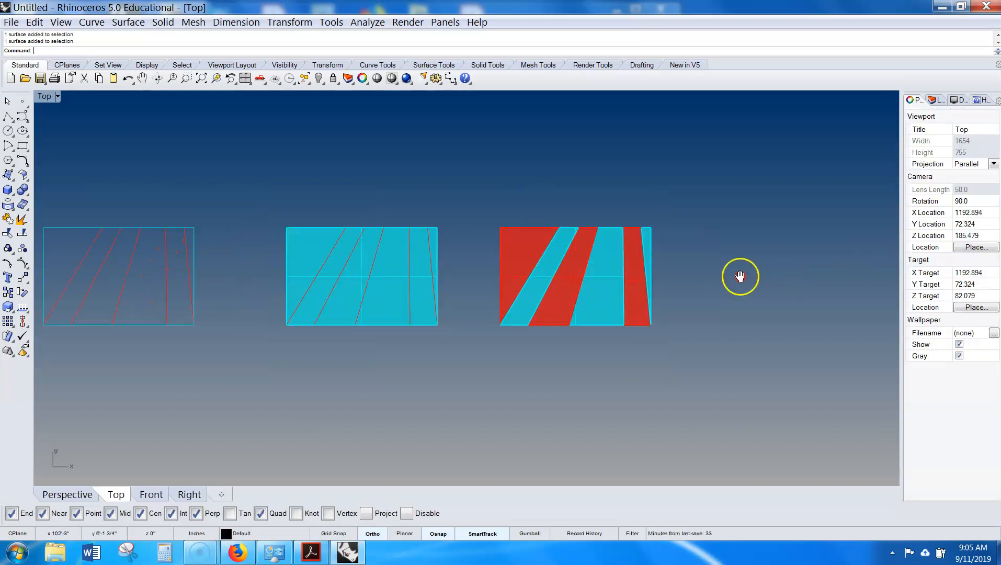
left_click_drag(642, 220, 408, 342)
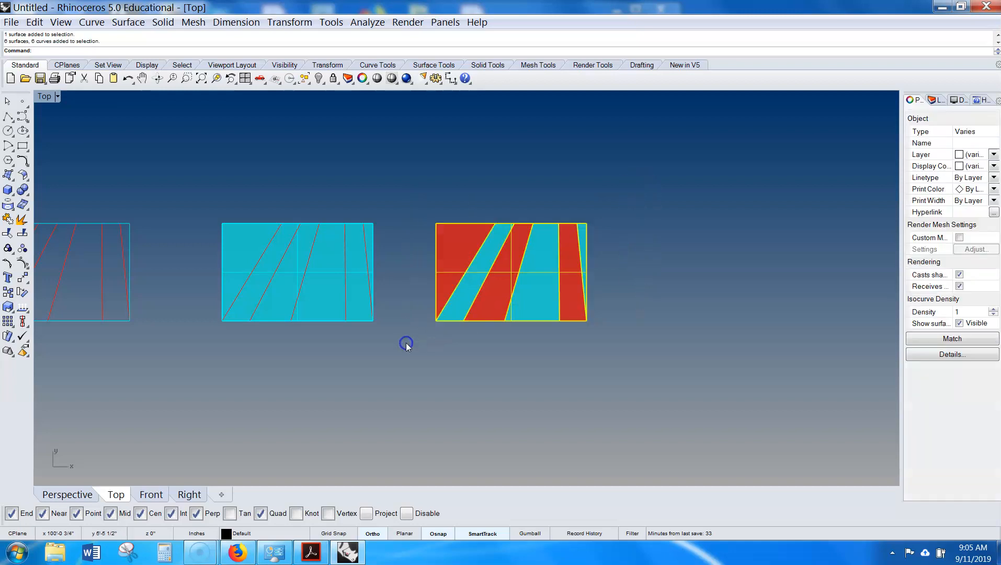
type("Copy")
key("Return")
left_click(416, 350)
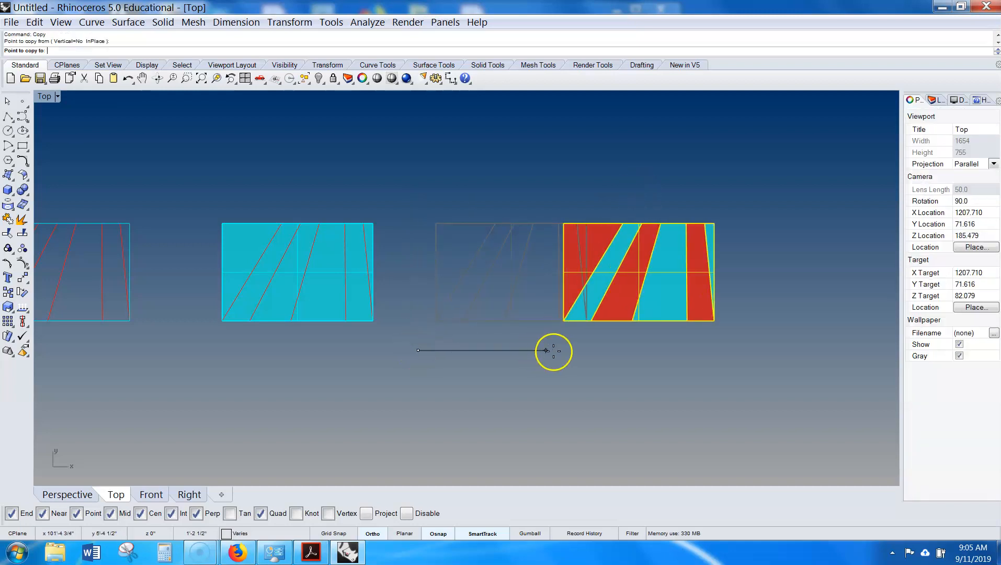
left_click(672, 363)
right_click(672, 364)
right_click_drag(750, 356, 588, 371)
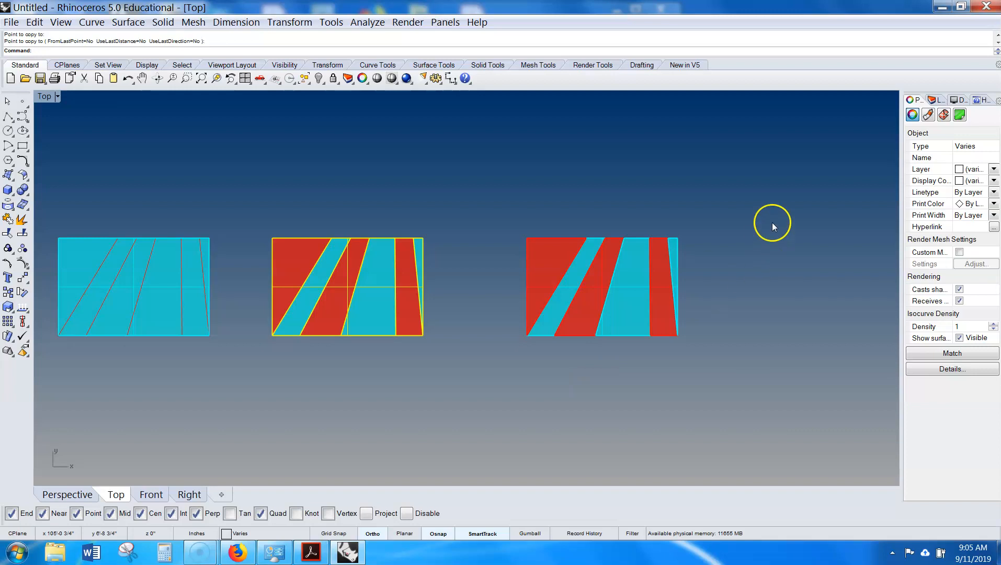
left_click(749, 210)
left_click_drag(716, 206, 496, 391)
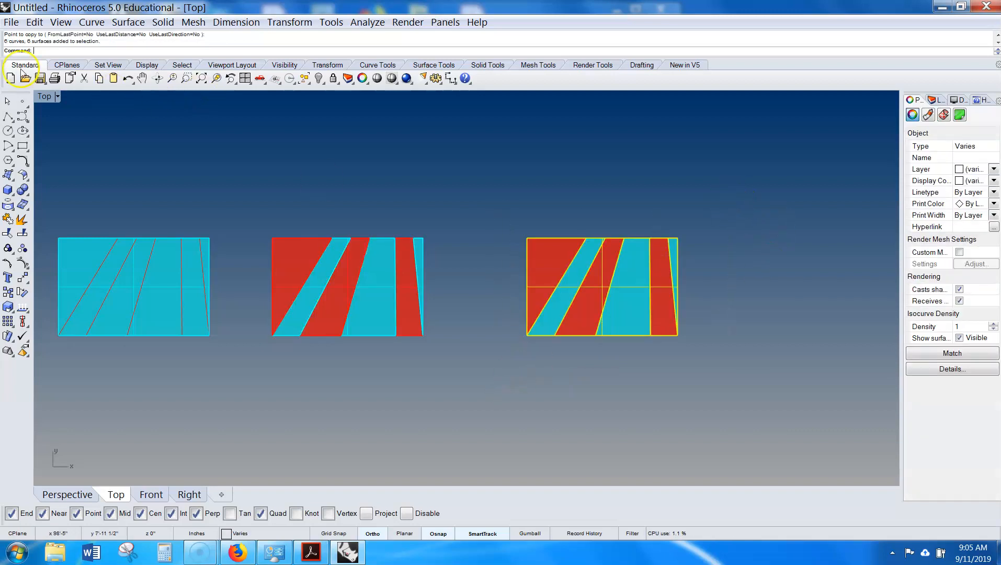
- Save the file as 3D FOLDING in the Dropbox 0014 FALL 2019 > 01 ARCH 4058 > 06 DEMOS folder
left_click(11, 22)
left_click(34, 126)
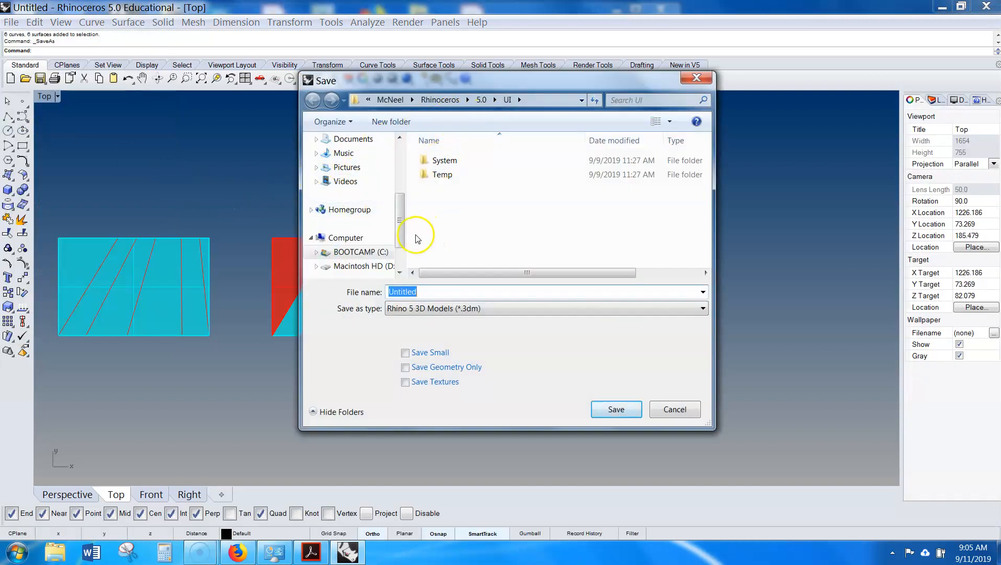
left_click_drag(400, 232, 402, 194)
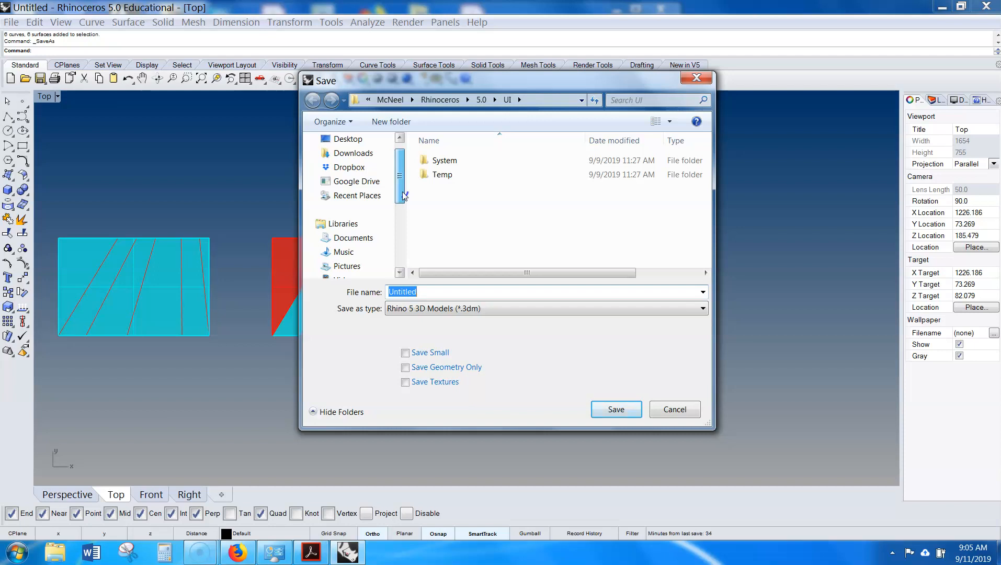
left_click_drag(403, 192, 405, 186)
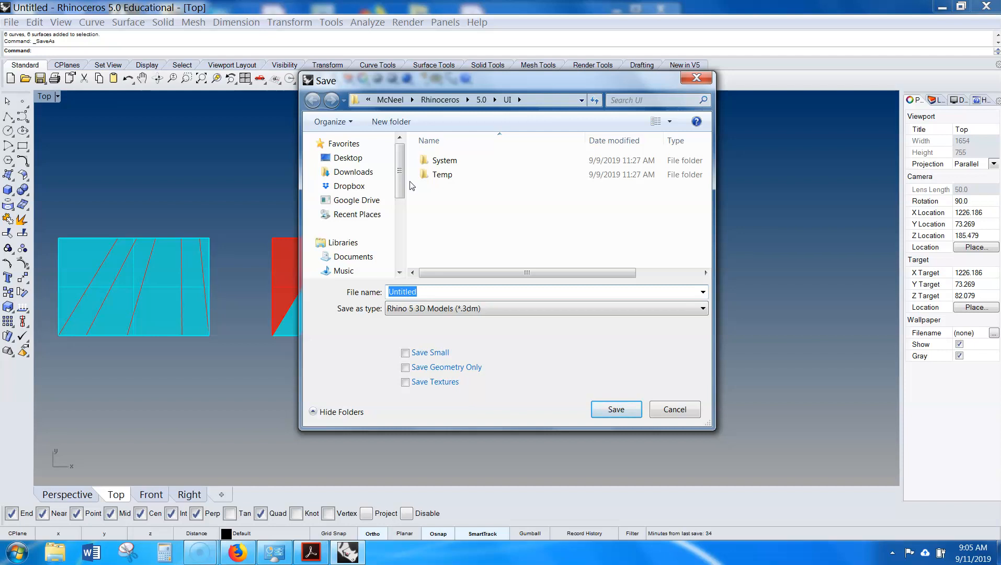
left_click(349, 186)
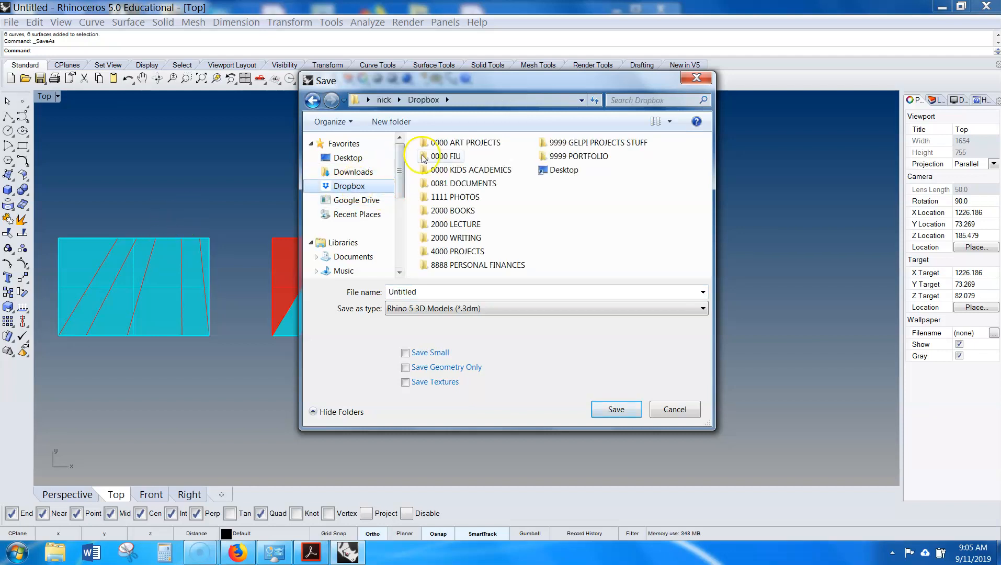
double_click(443, 156)
double_click(479, 189)
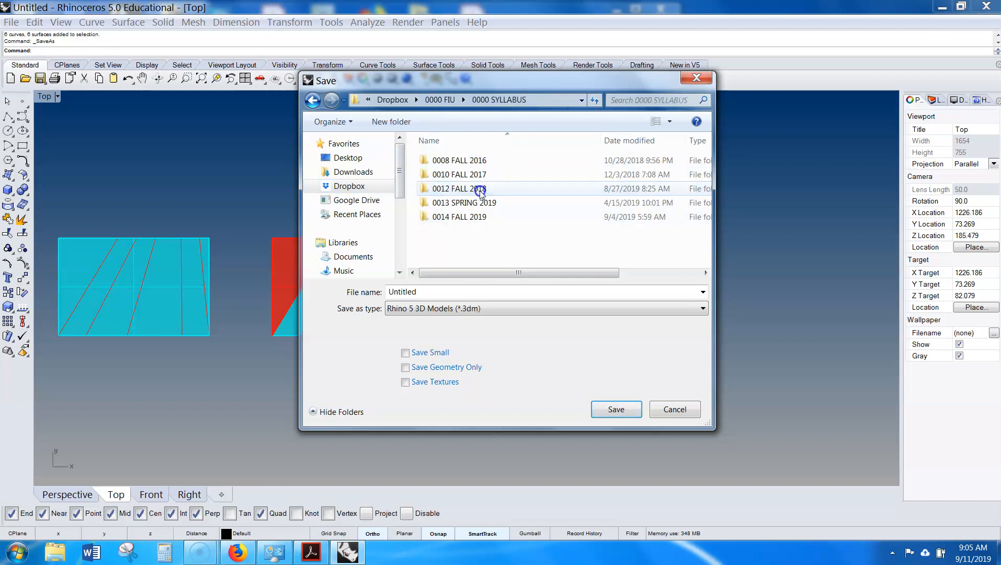
double_click(473, 217)
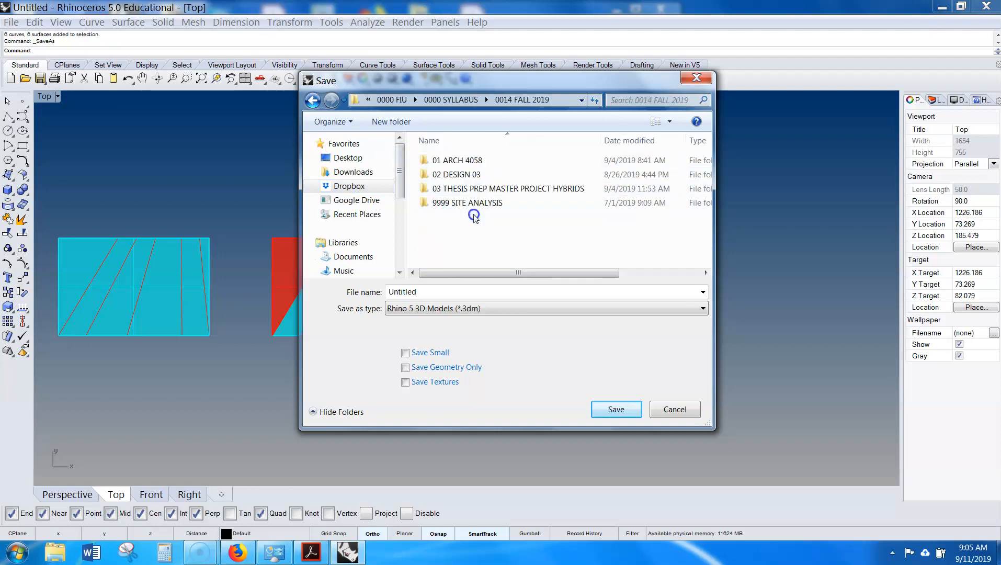
double_click(469, 161)
double_click(448, 230)
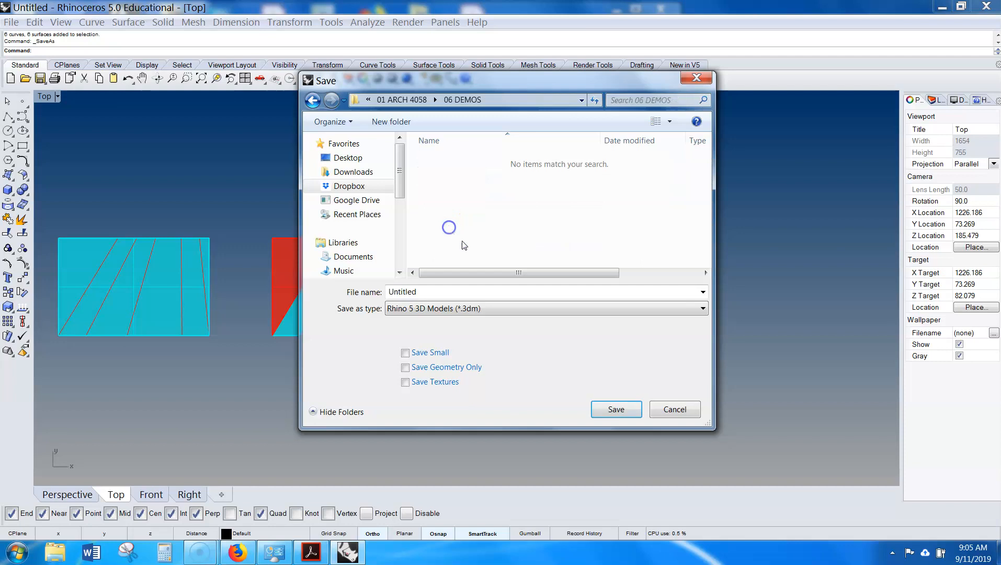
double_click(485, 287)
type("3D FOLDING")
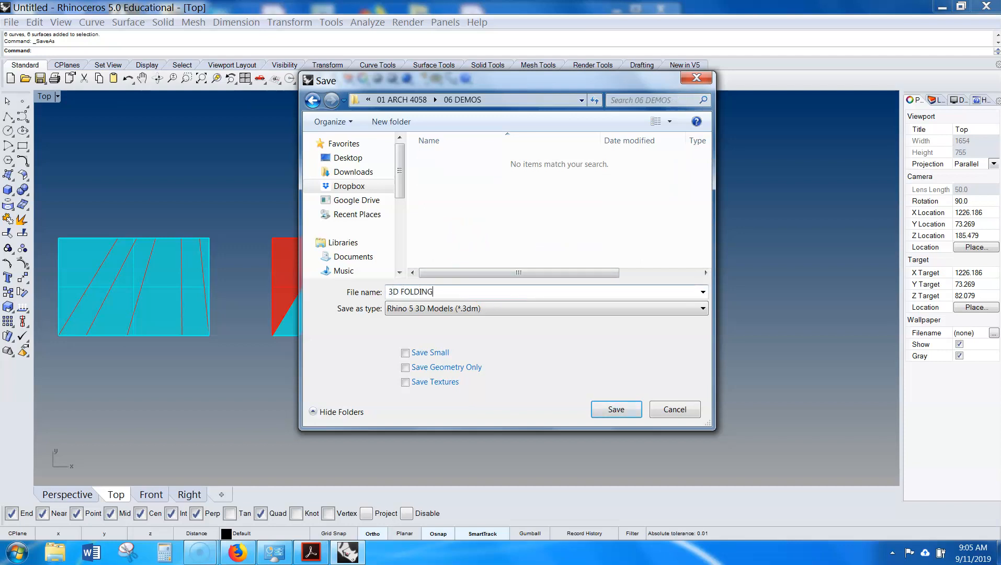
key("Return")
left_click(762, 321)
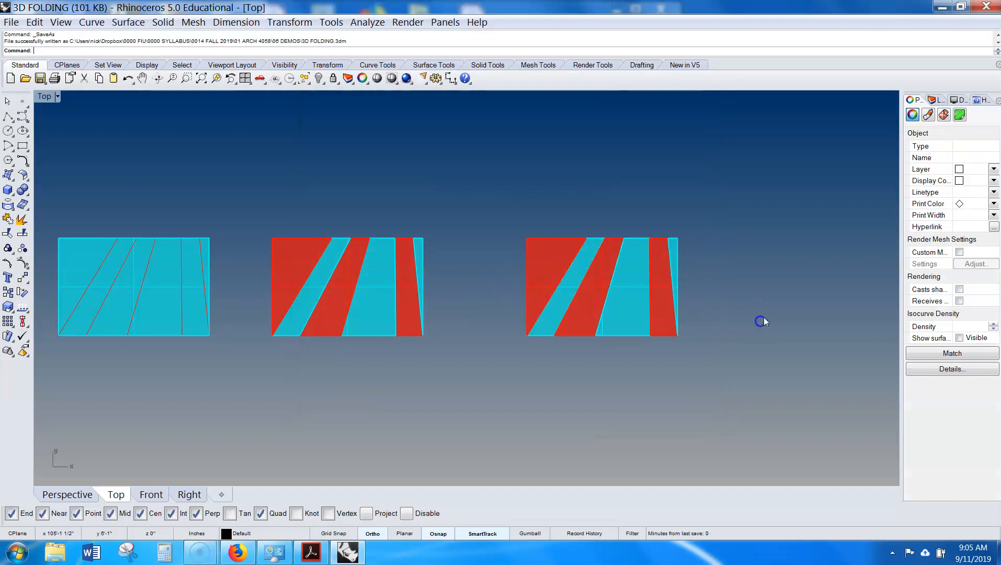
- Switch from the maximized Top view back to the four-viewport layout
right_click_drag(761, 321, 671, 335)
left_click_drag(670, 217, 402, 370)
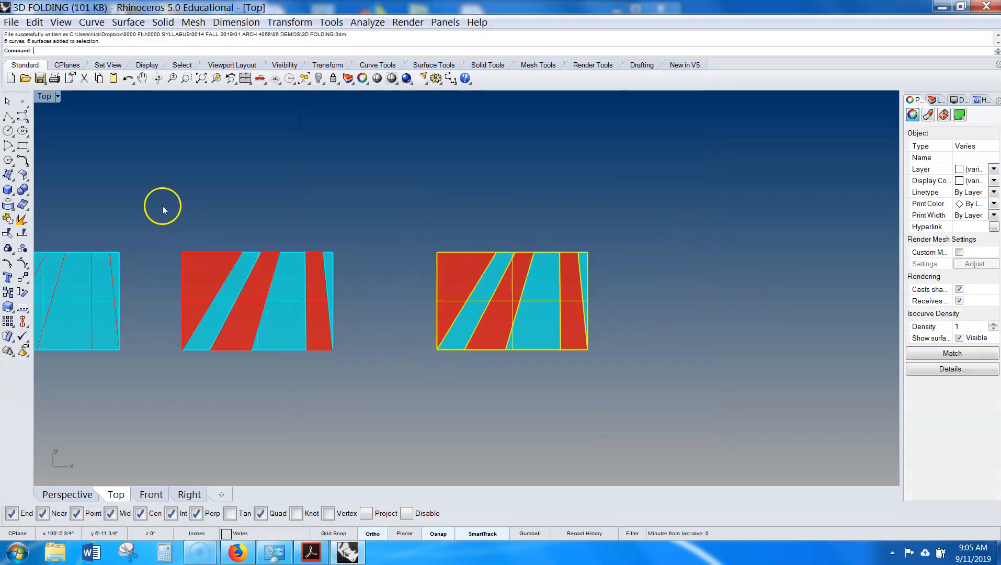
double_click(44, 97)
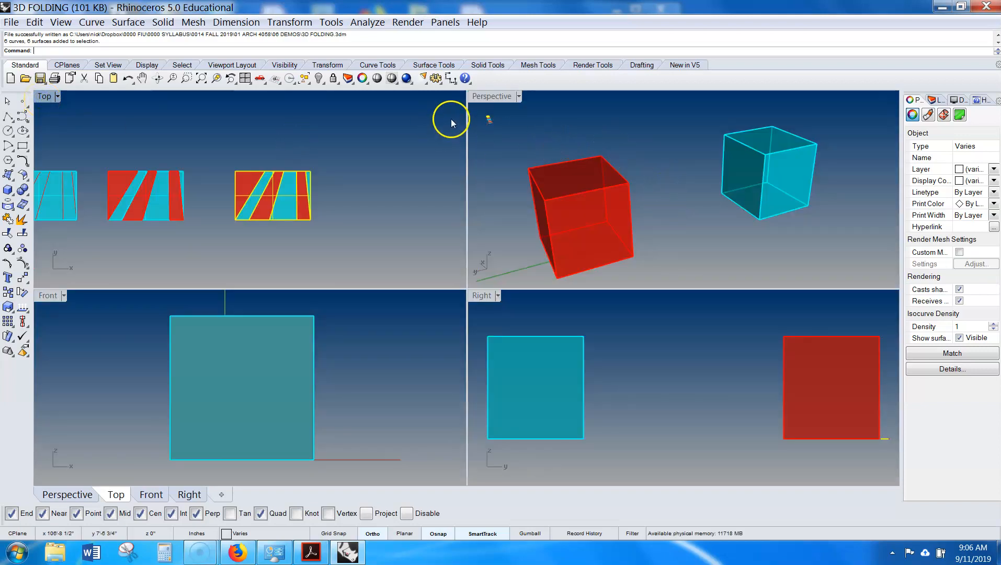
left_click(330, 167)
left_click_drag(337, 156, 216, 241)
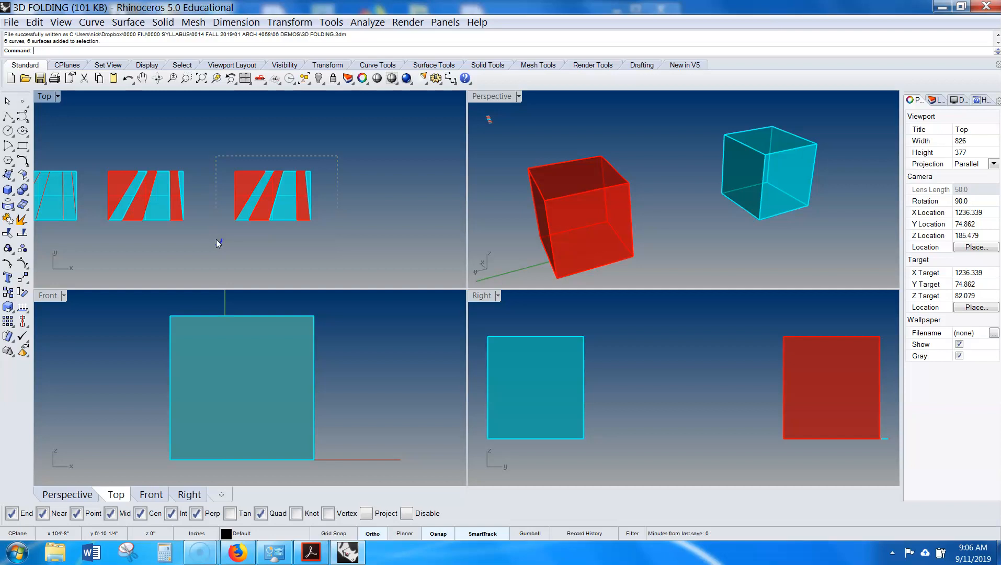
- Zoom to the copied colored surface and orbit the Perspective view to examine it
left_click_drag(219, 243, 216, 240)
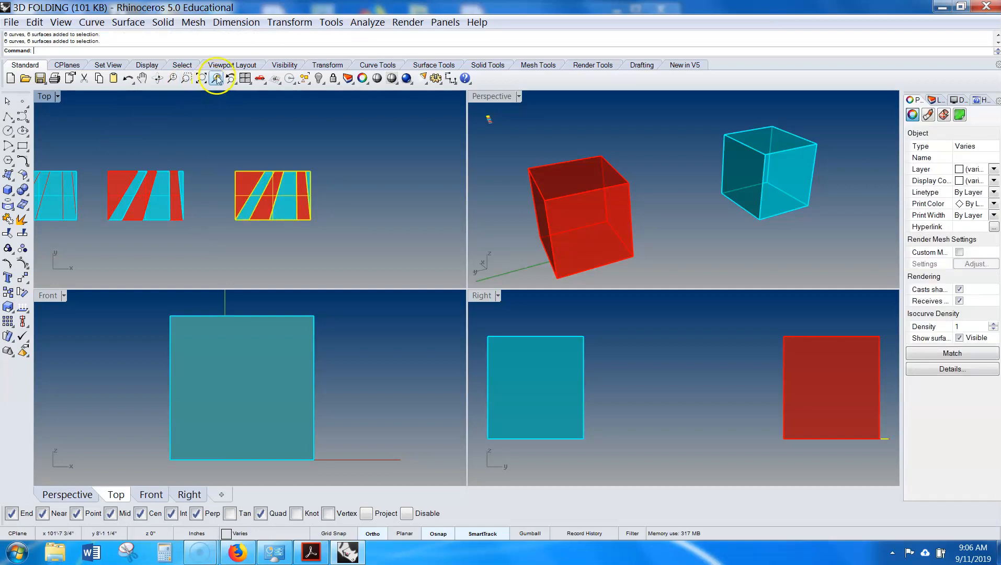
right_click(216, 79)
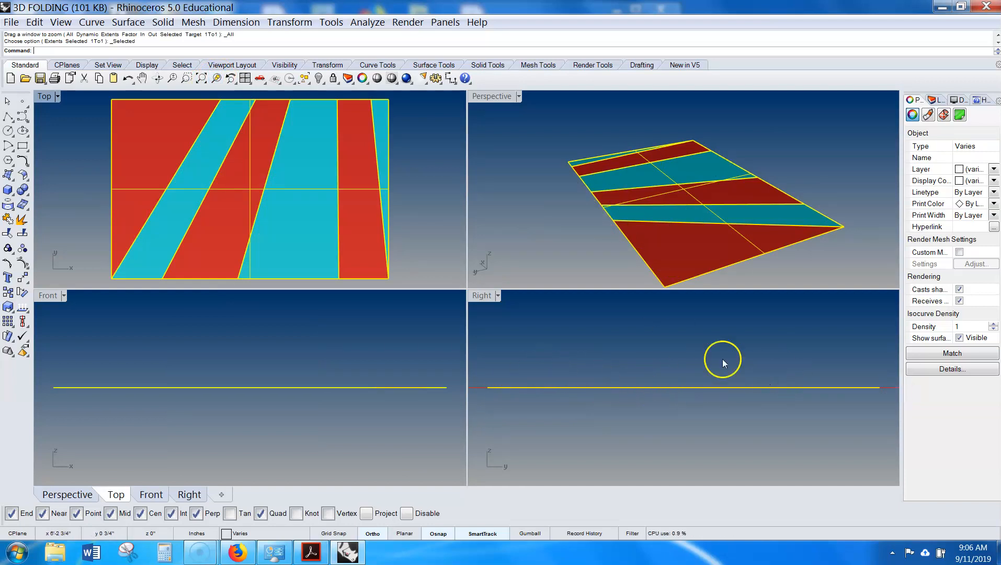
double_click(494, 100)
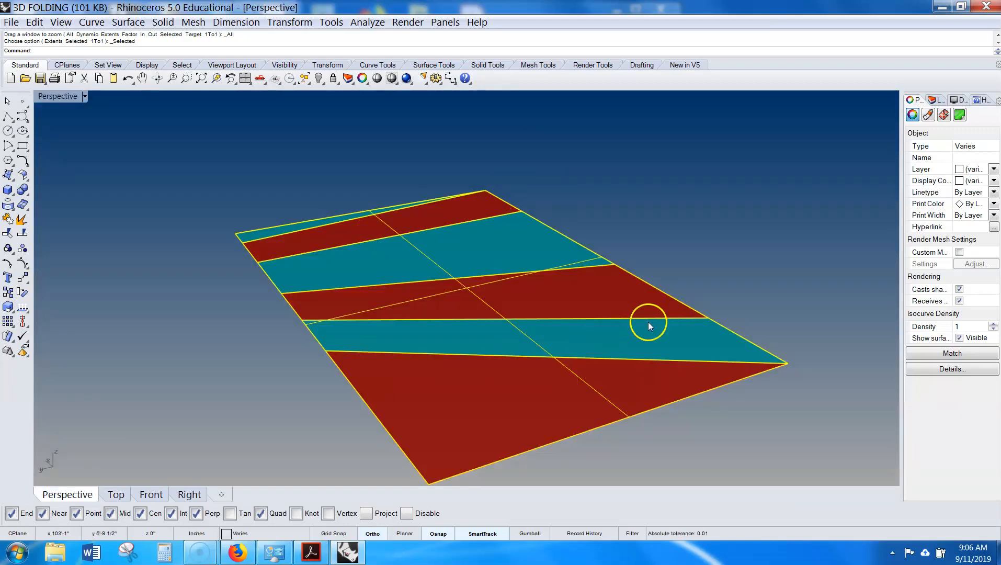
right_click_drag(643, 337, 372, 221)
double_click(54, 98)
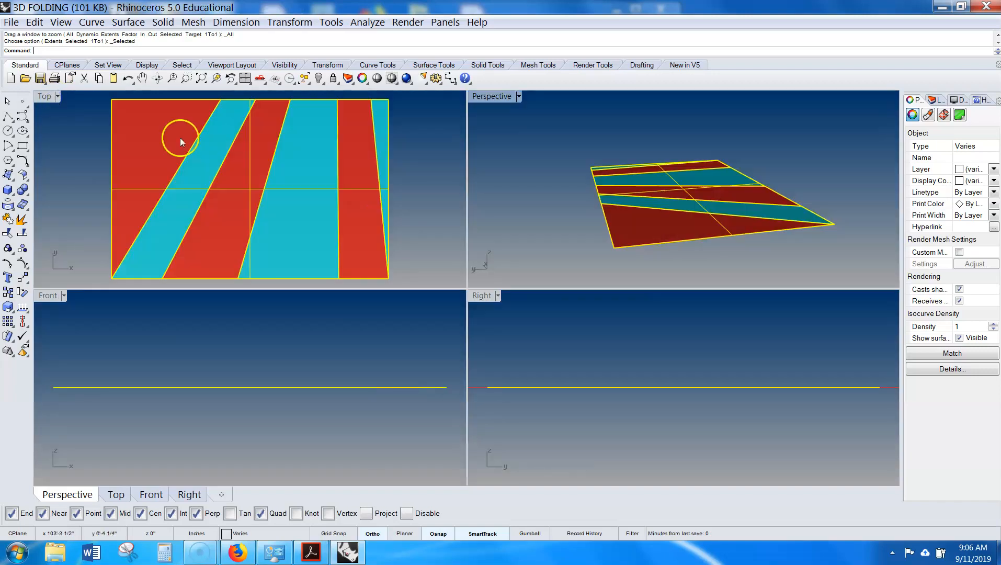
double_click(497, 96)
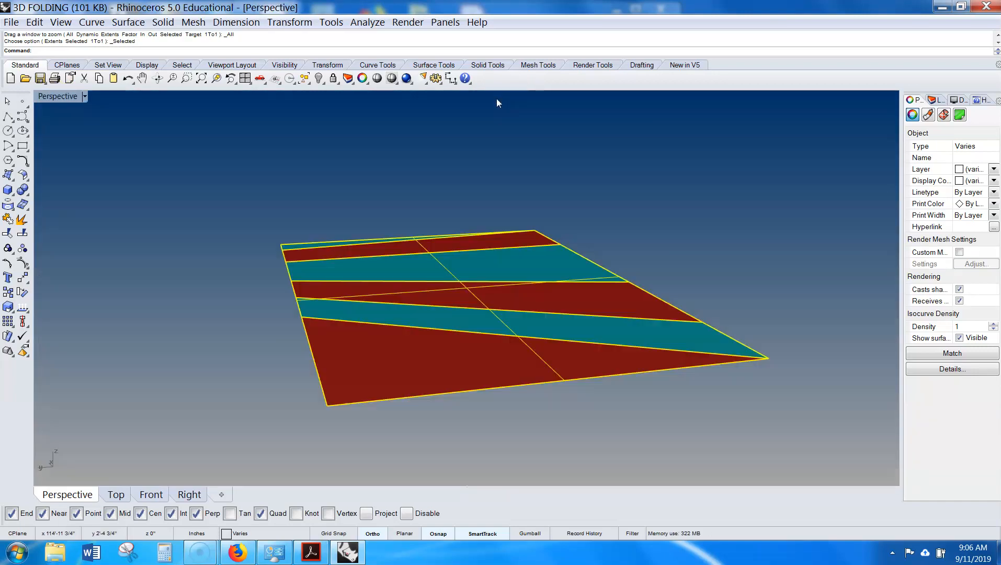
right_click_drag(491, 239, 484, 264)
scroll(289, 265, "down", 9)
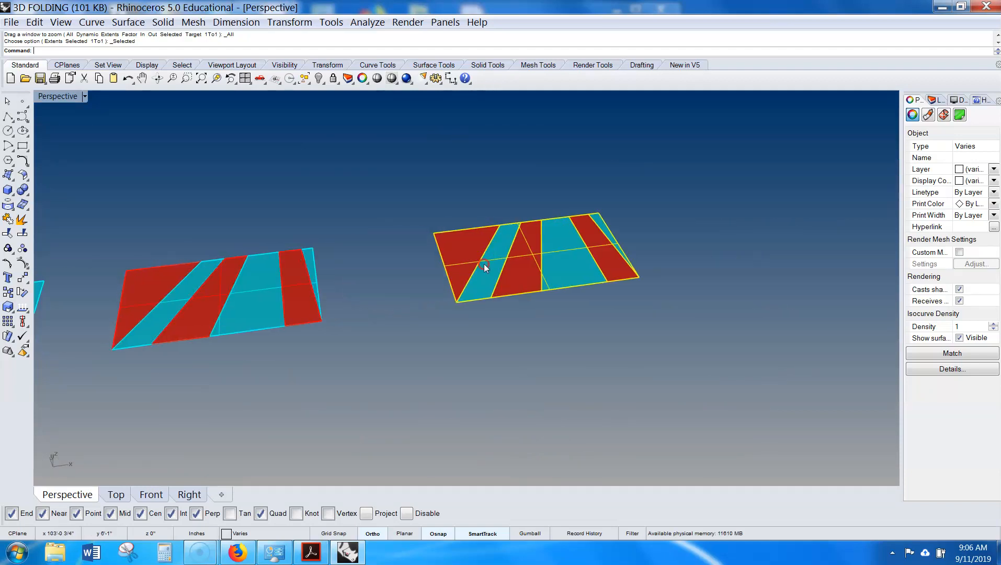
scroll(481, 266, "up", 4)
scroll(481, 265, "up", 2)
right_click_drag(590, 281, 509, 290, "shift")
- Select the corner triangle of the copied surface and try to rotate it with Rotate
left_click(687, 260)
right_click_drag(688, 261, 648, 247)
right_click_drag(482, 279, 503, 283)
right_click_drag(437, 281, 569, 278, "shift")
left_click(450, 227)
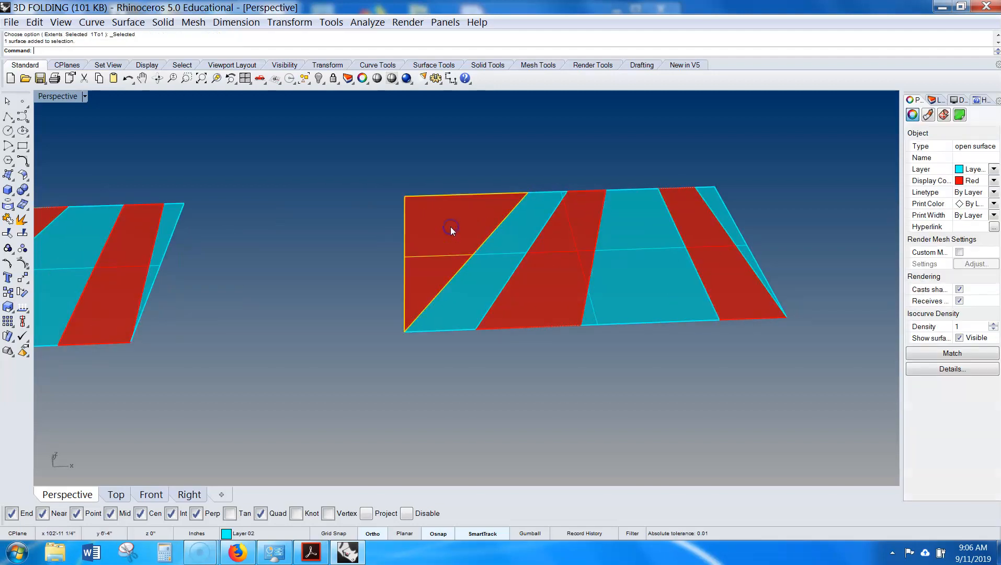
right_click_drag(450, 227, 445, 256)
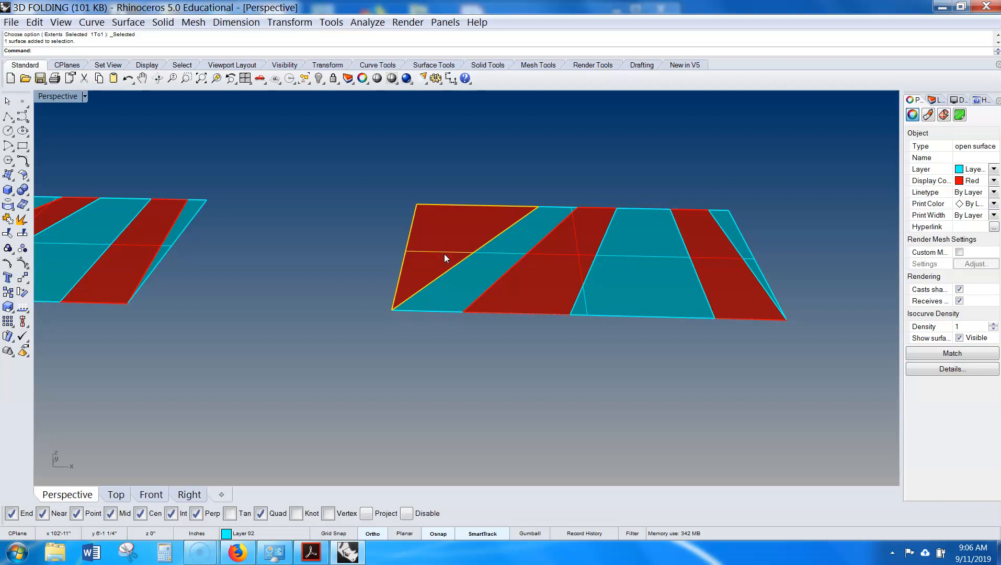
key("Return")
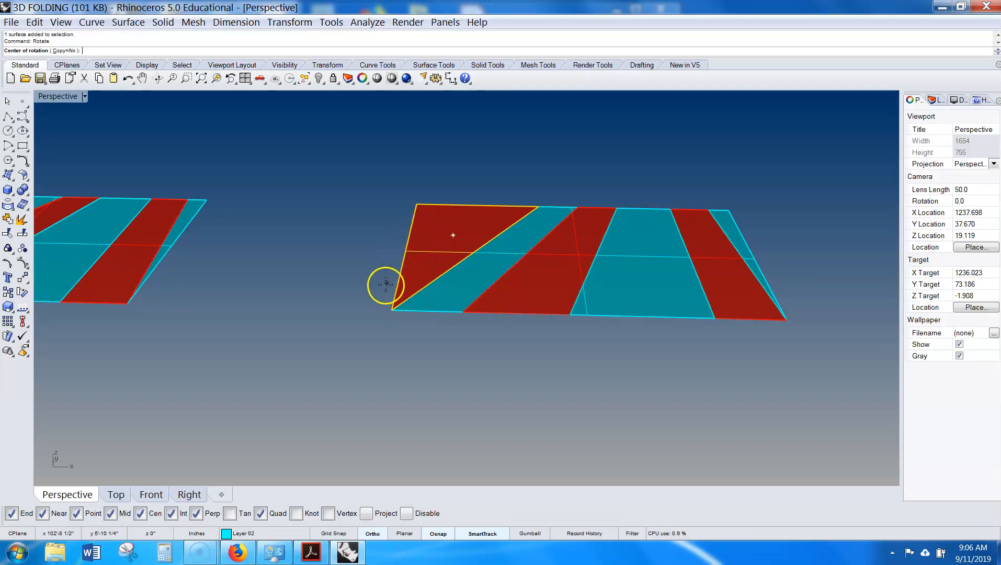
left_click(391, 310)
left_click(538, 206)
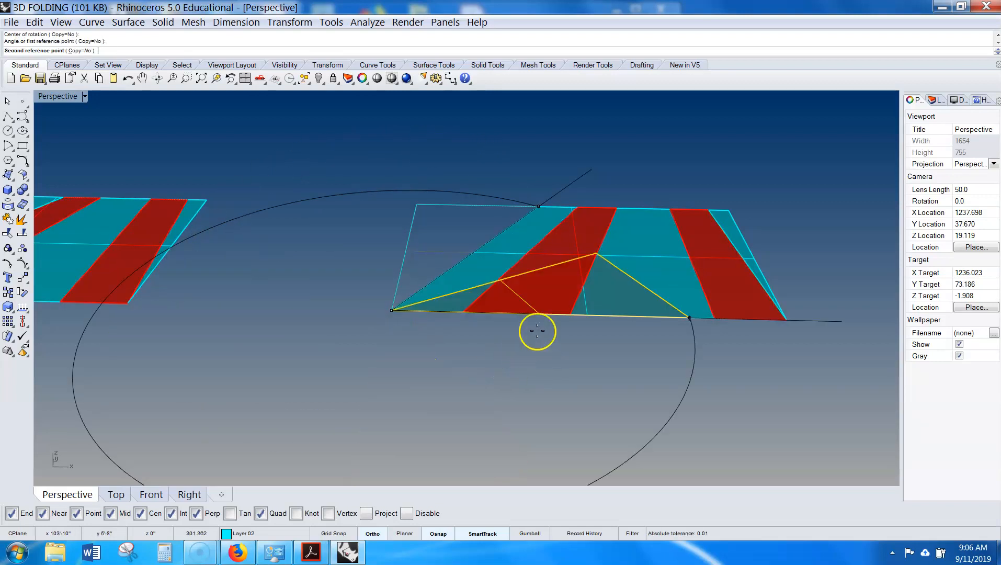
left_click(540, 203)
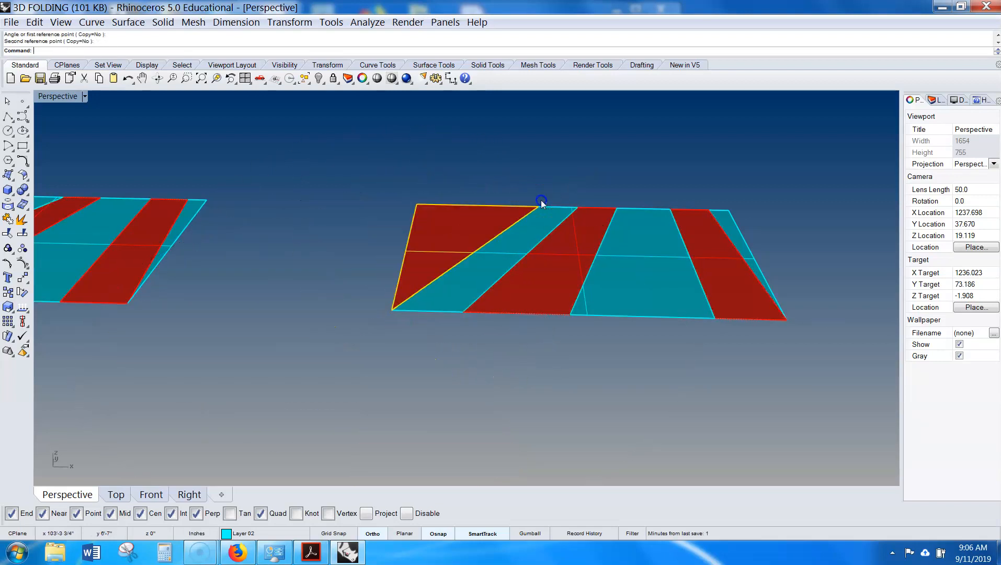
left_click(484, 225)
type("Rota")
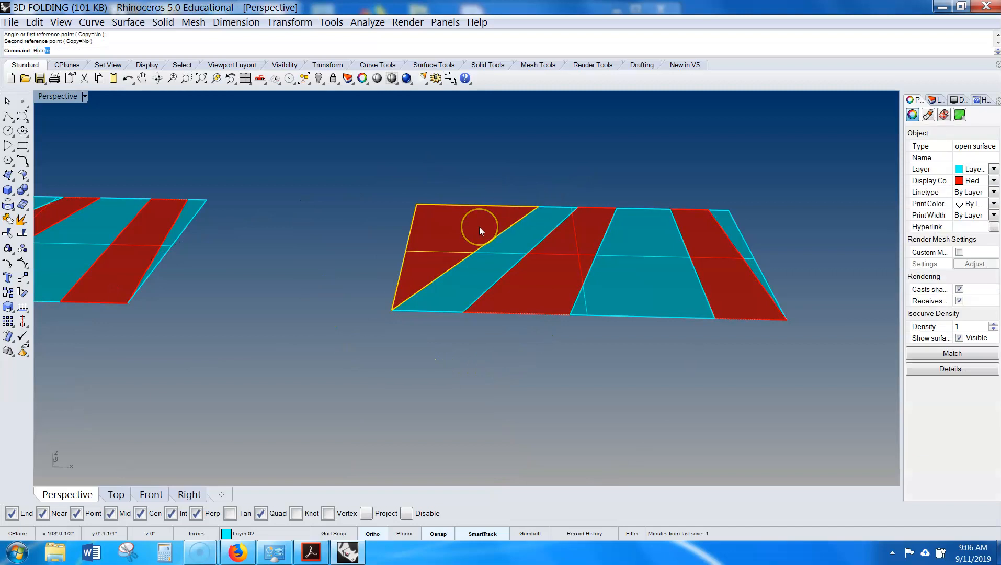
type("t")
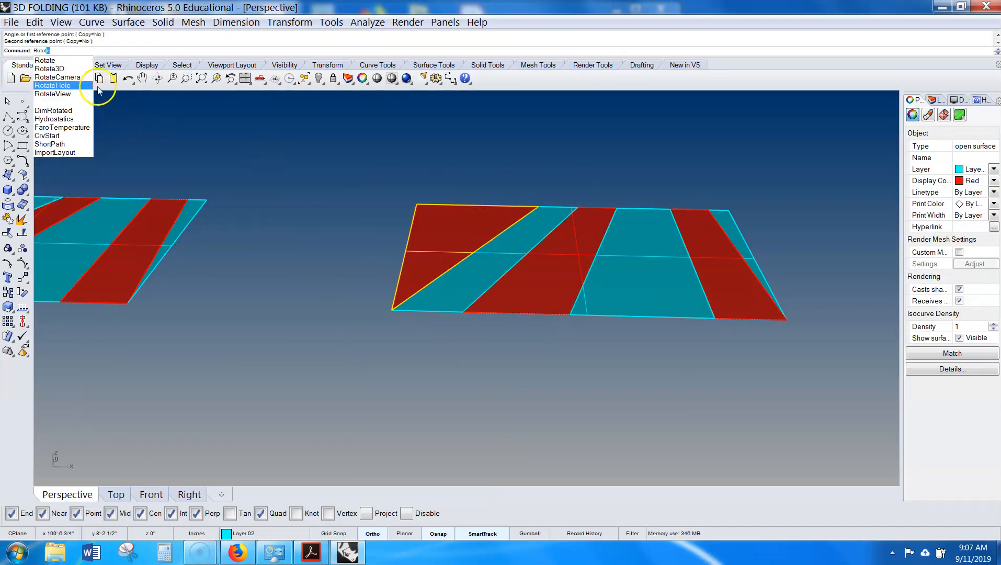
left_click(79, 68)
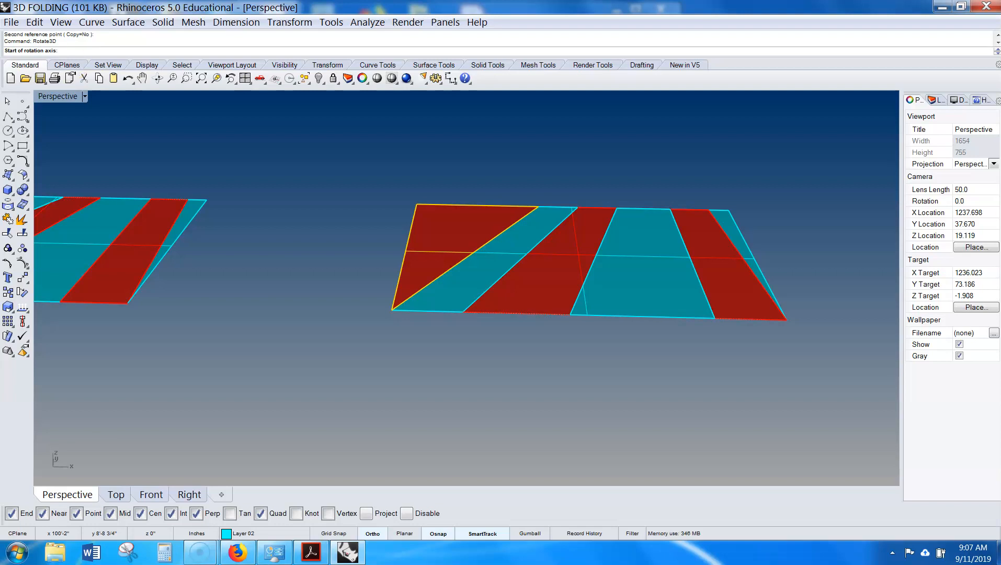
right_click_drag(283, 239, 191, 292, "shift")
scroll(375, 345, "up", 4)
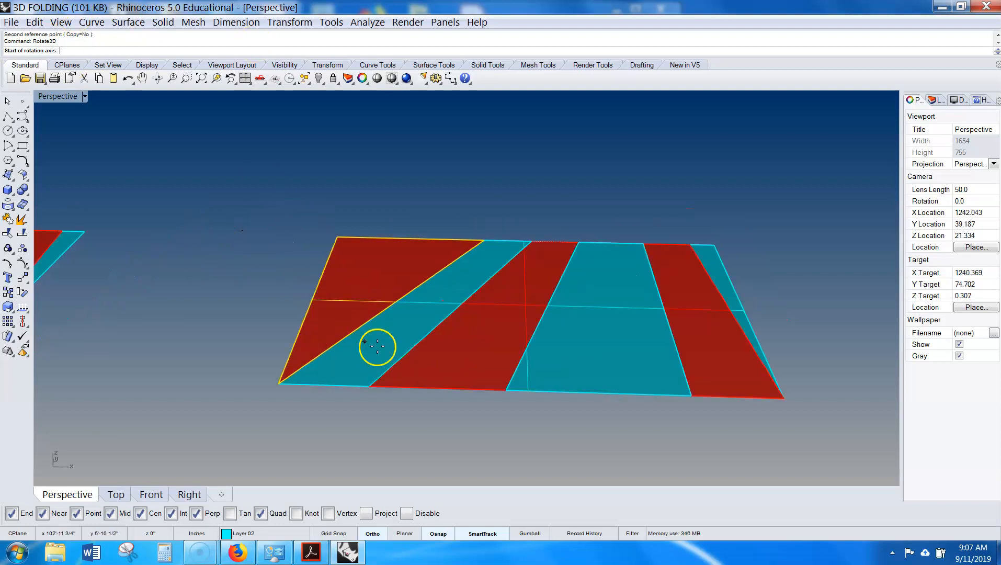
key("Escape")
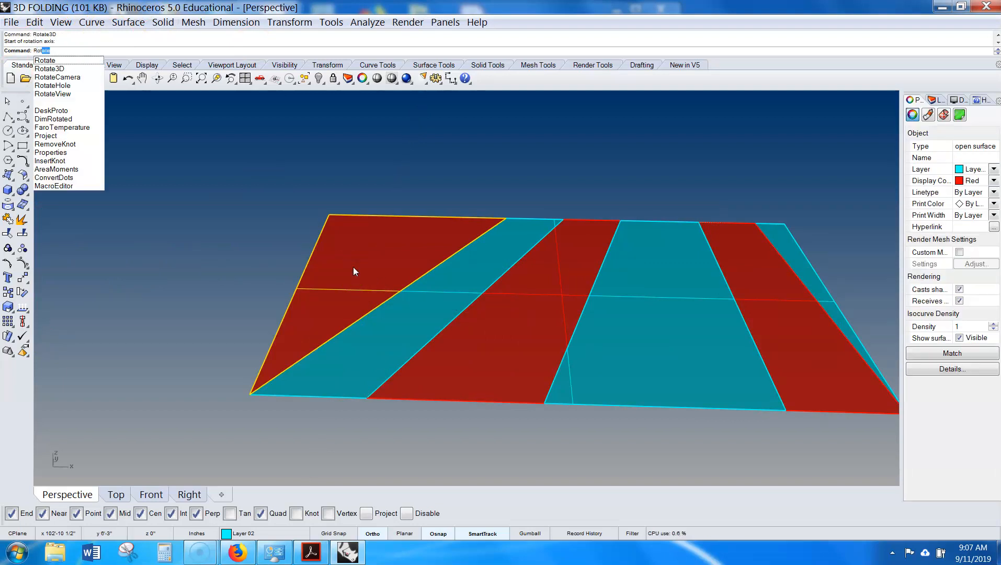
- Turn off several object snaps and Rotate3D the corner triangle 135 degrees about its diagonal fold edge
left_click(70, 71)
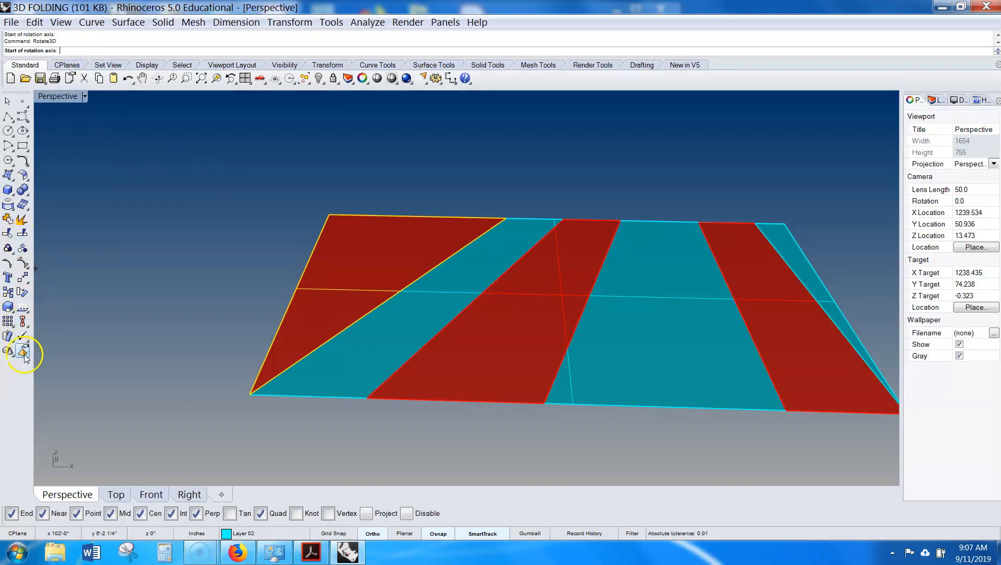
right_click(23, 294)
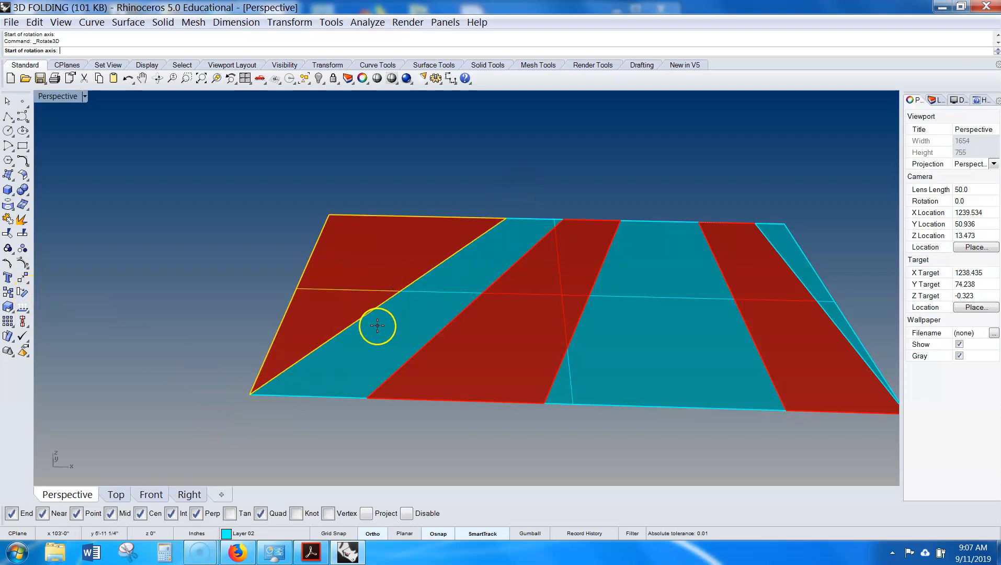
left_click(249, 394)
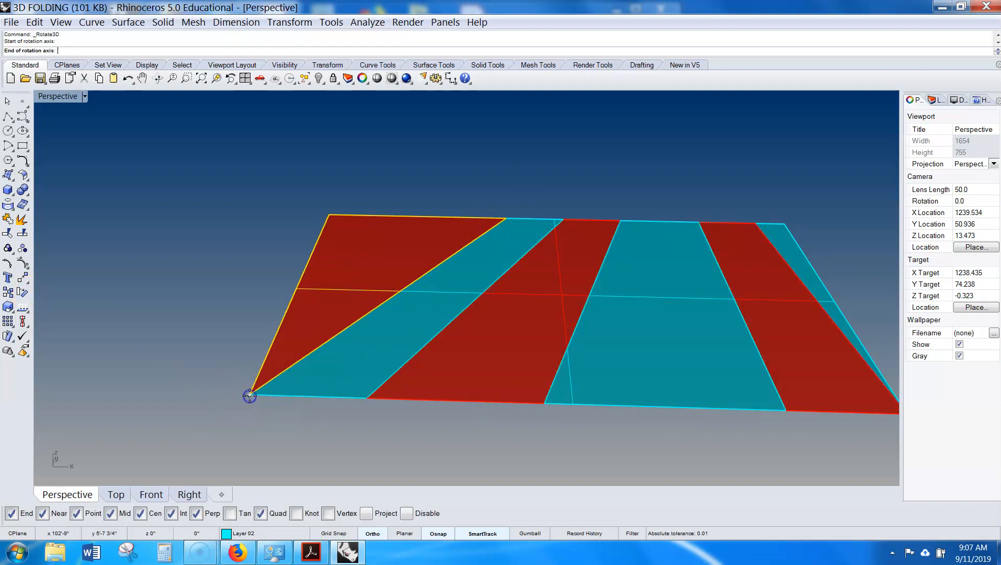
left_click(512, 217)
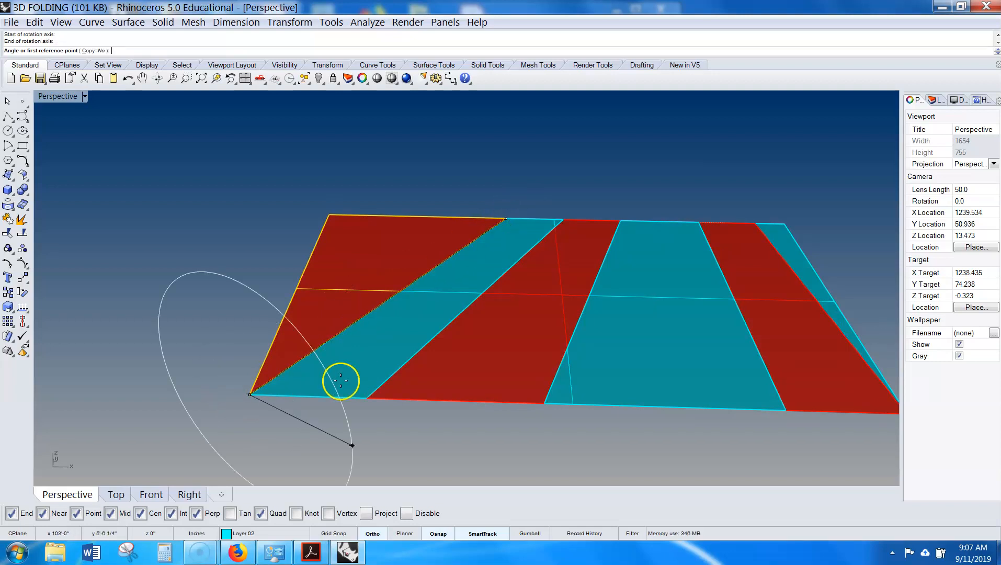
left_click(76, 515)
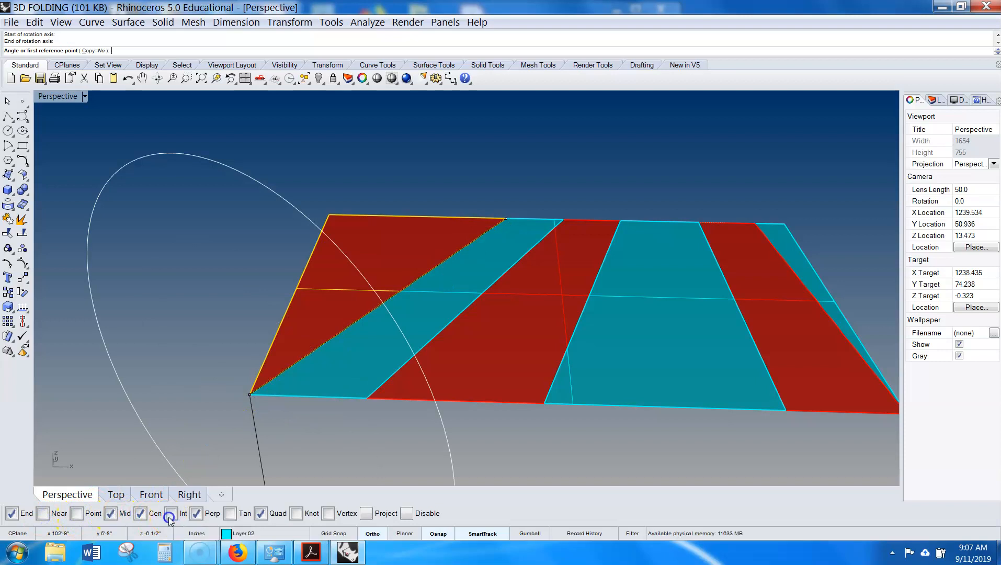
left_click(230, 513)
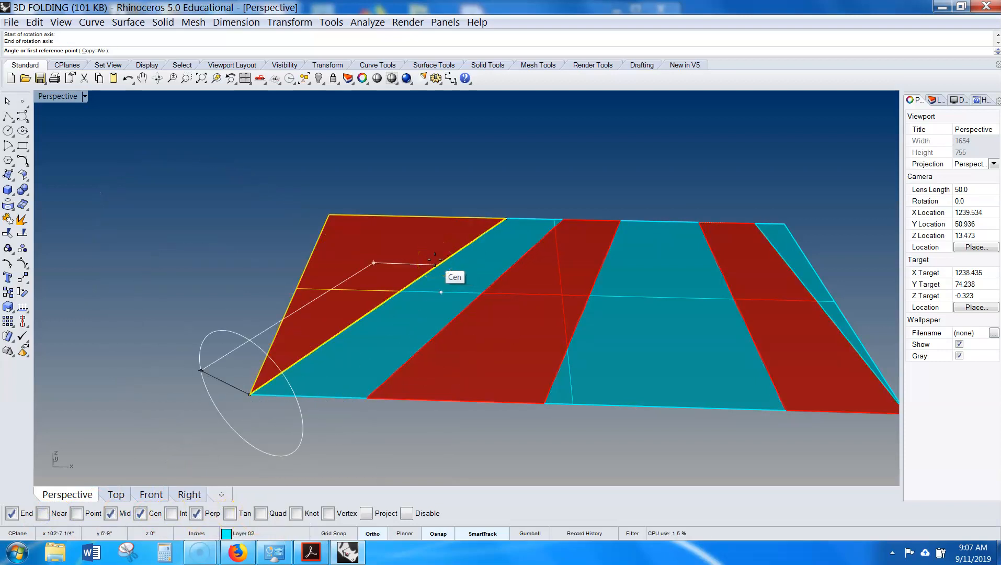
right_click_drag(382, 256, 421, 261)
scroll(377, 281, "down", 2)
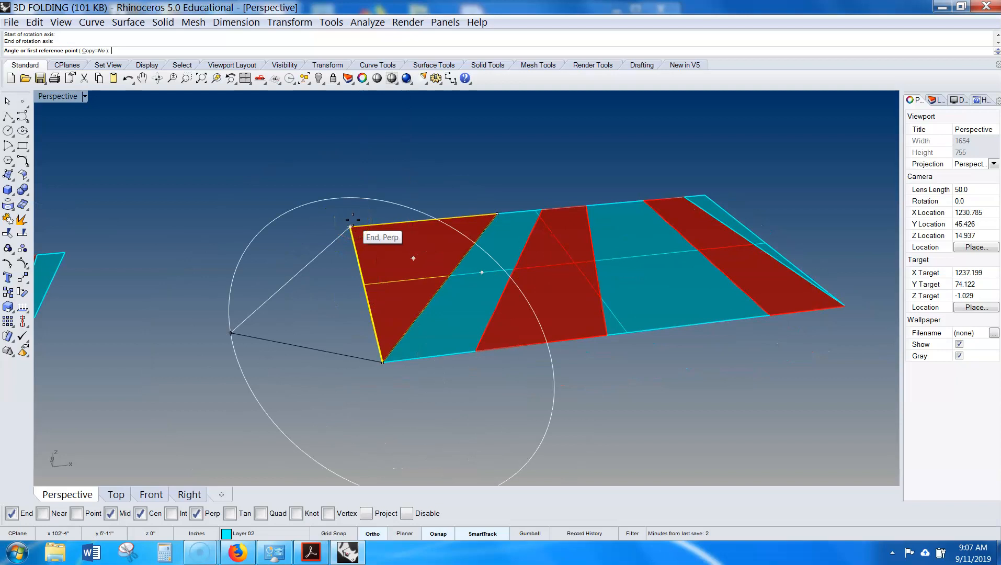
left_click(351, 226)
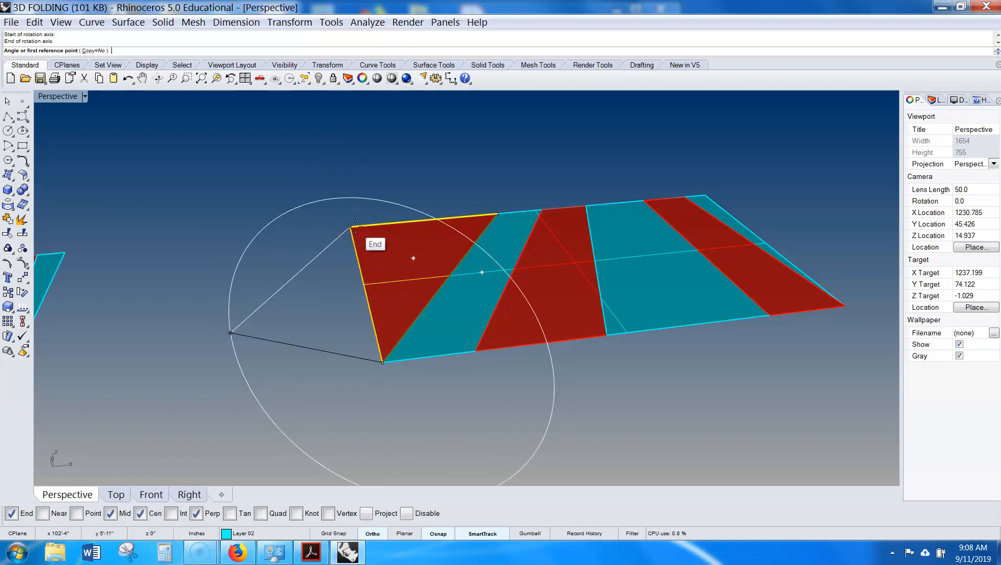
left_click(350, 226)
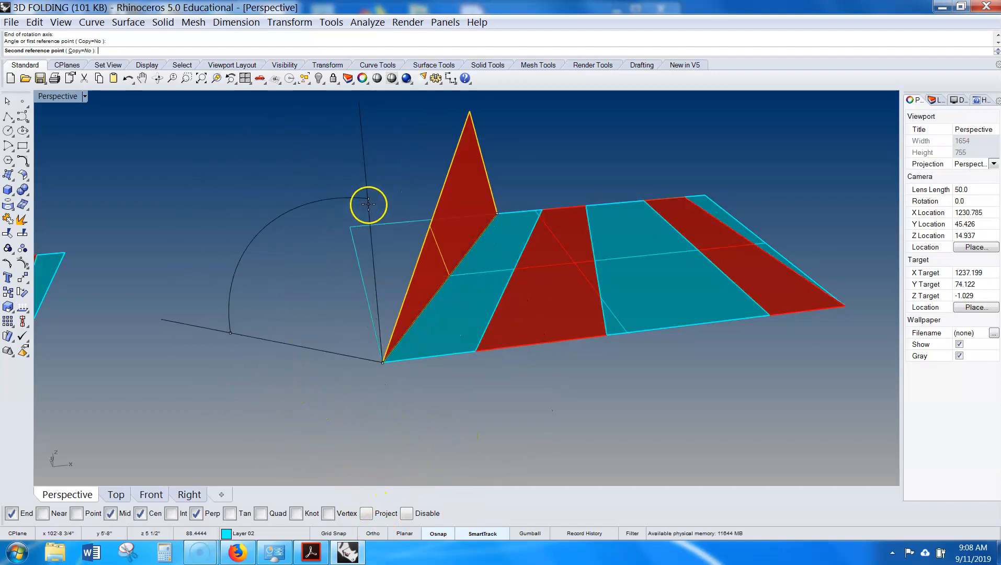
right_click_drag(437, 202, 389, 213)
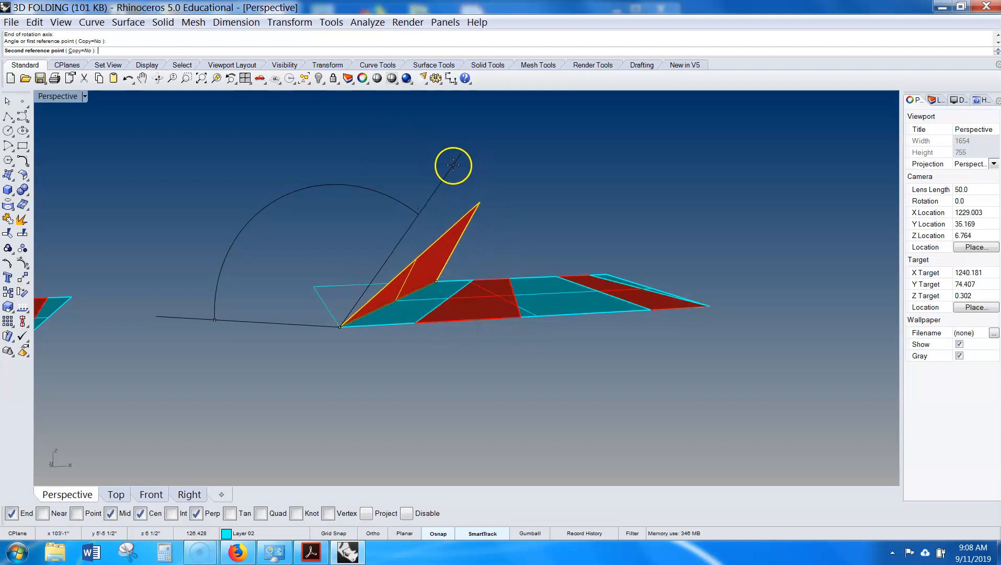
key("Return")
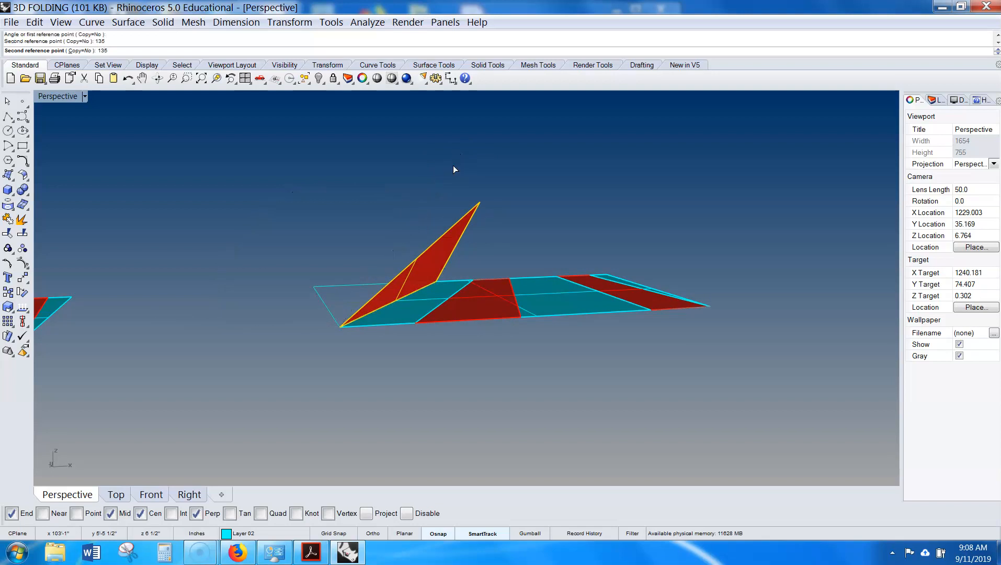
- Select the raised triangle with the adjacent strip and Rotate3D both about the next diagonal fold line to fold them down
right_click_drag(454, 165, 455, 259)
left_click(415, 185)
left_click(463, 244)
left_click(418, 308, "shift")
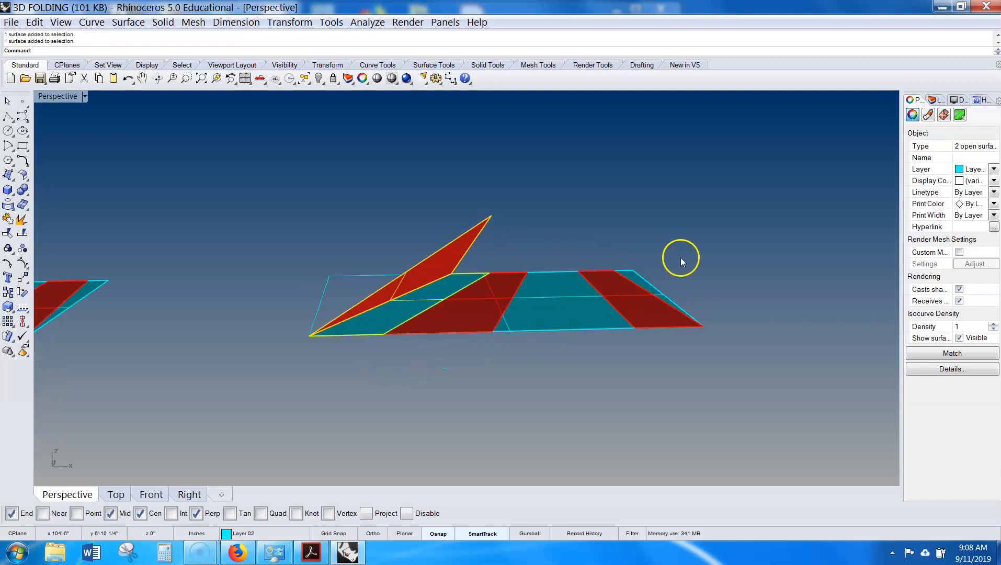
right_click_drag(598, 257, 461, 267)
type("rotat")
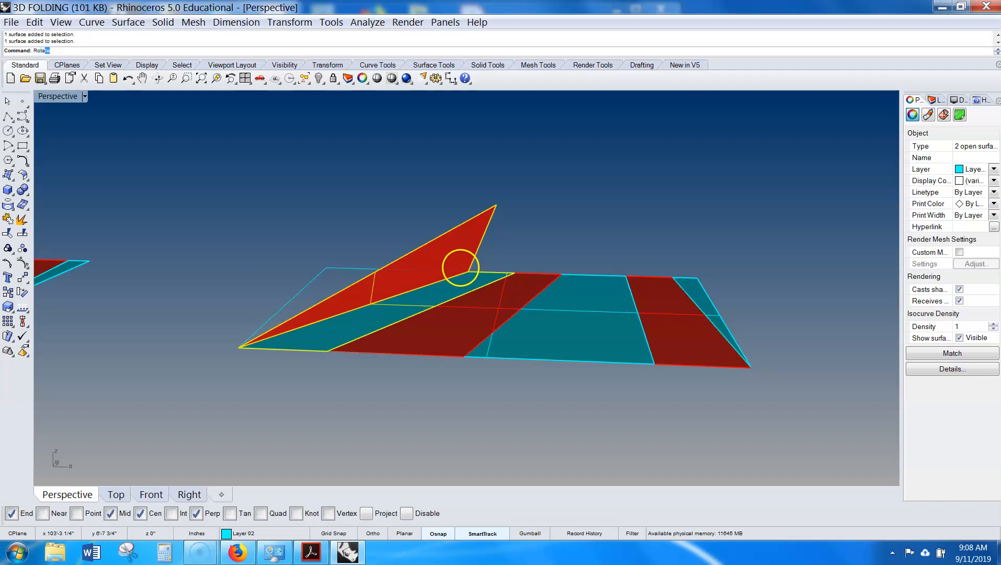
key("Down")
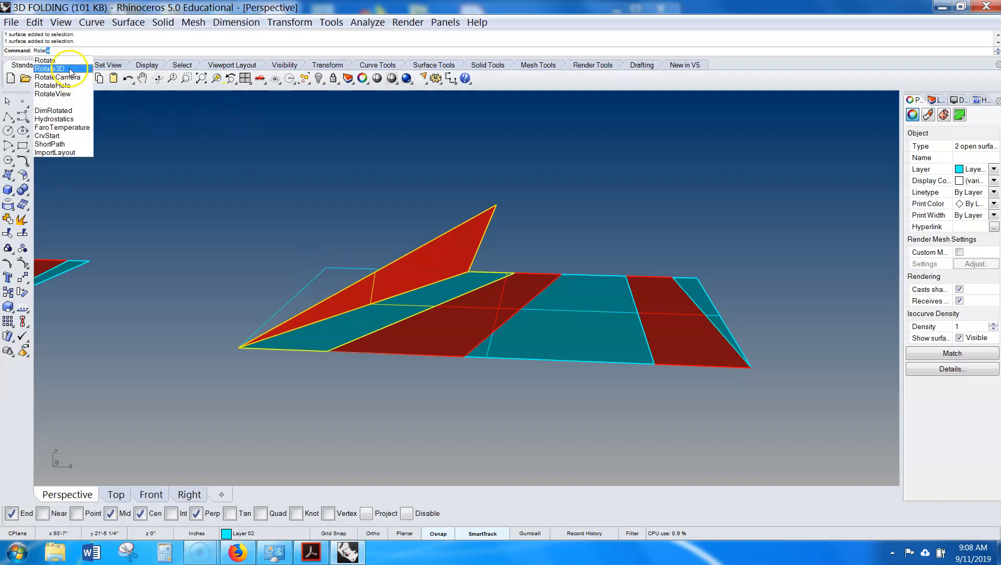
key("Return")
left_click(257, 356)
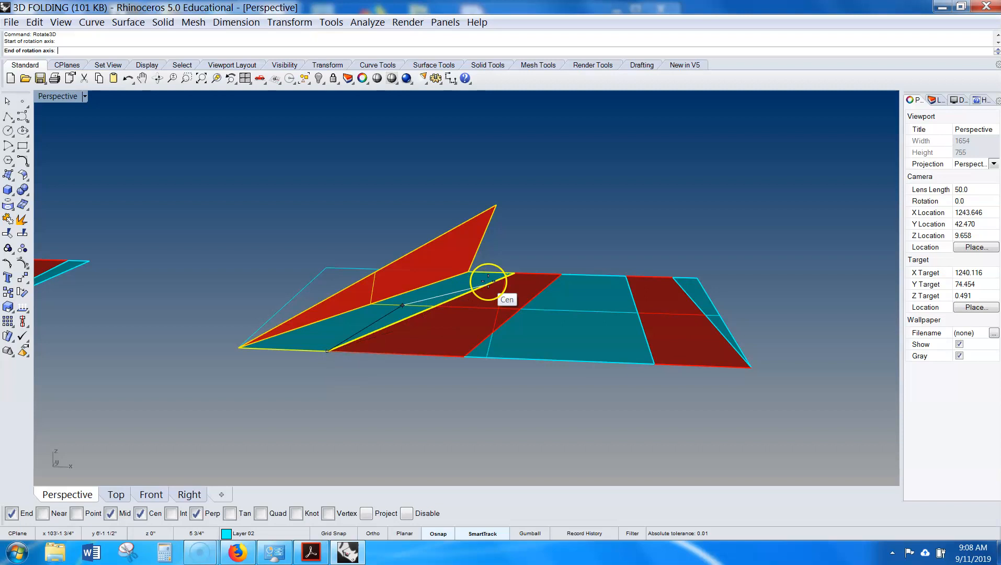
left_click(513, 271)
right_click_drag(301, 349, 337, 372)
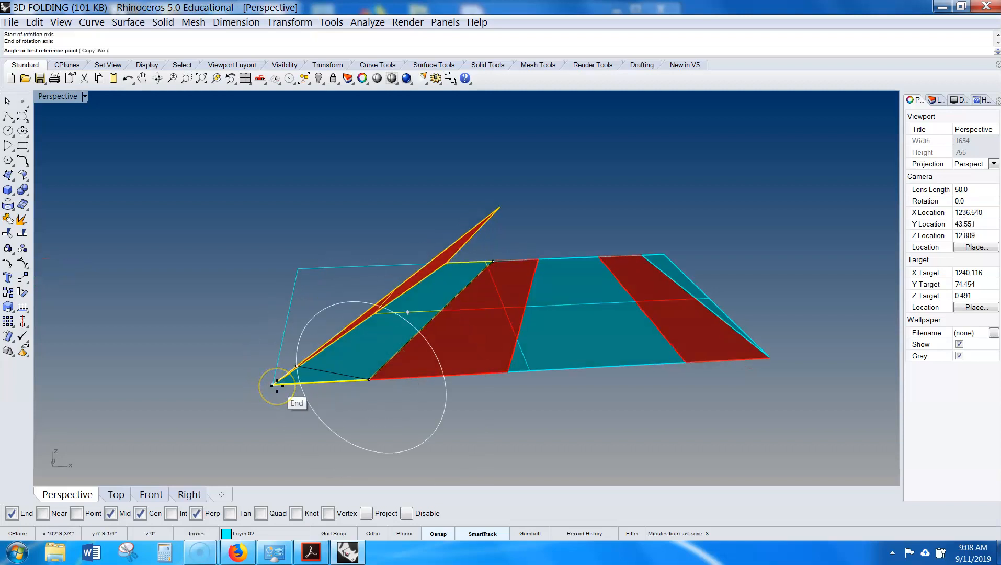
scroll(276, 385, "up", 5)
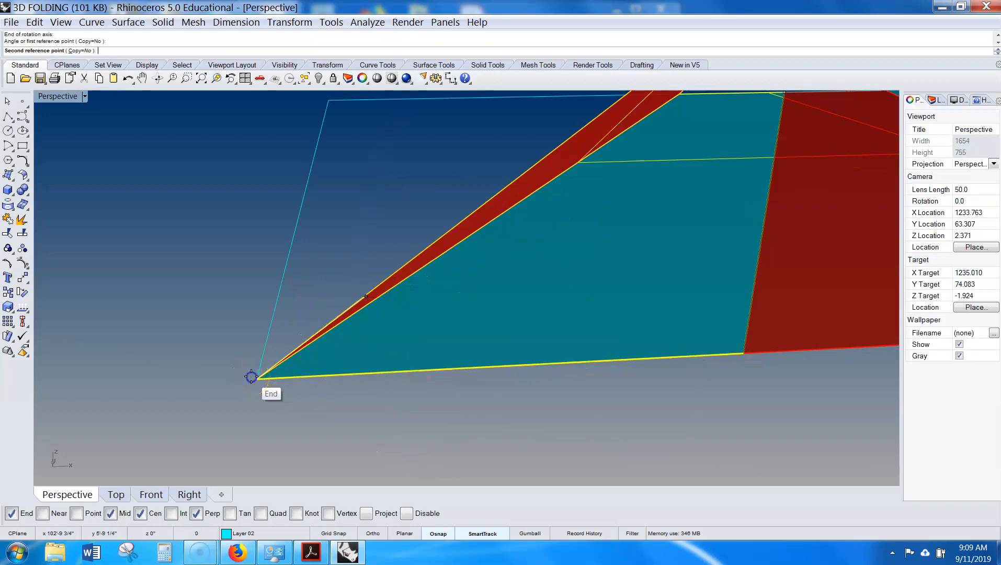
scroll(251, 375, "down", 5)
left_click(243, 420)
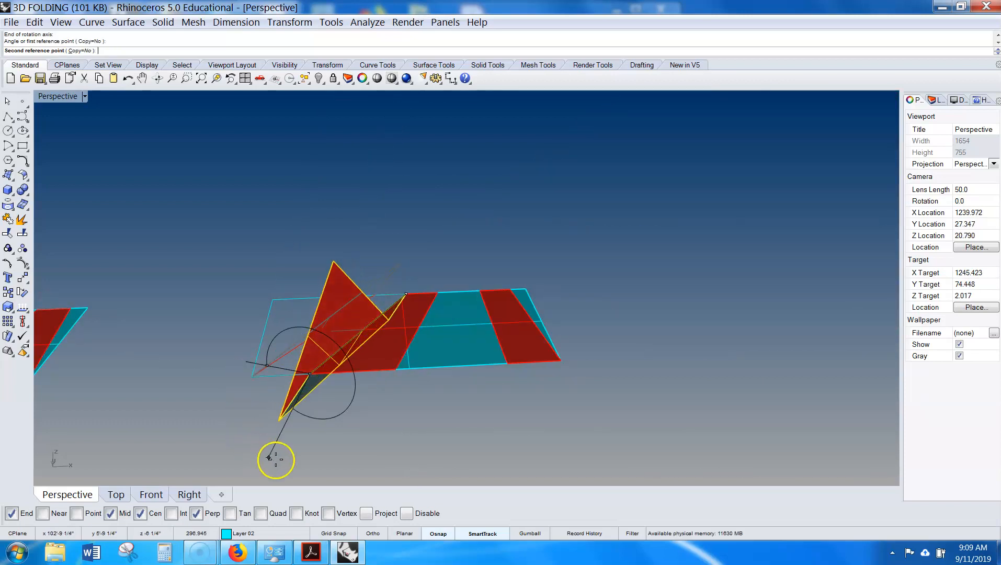
left_click(359, 437)
right_click_drag(359, 437, 393, 395)
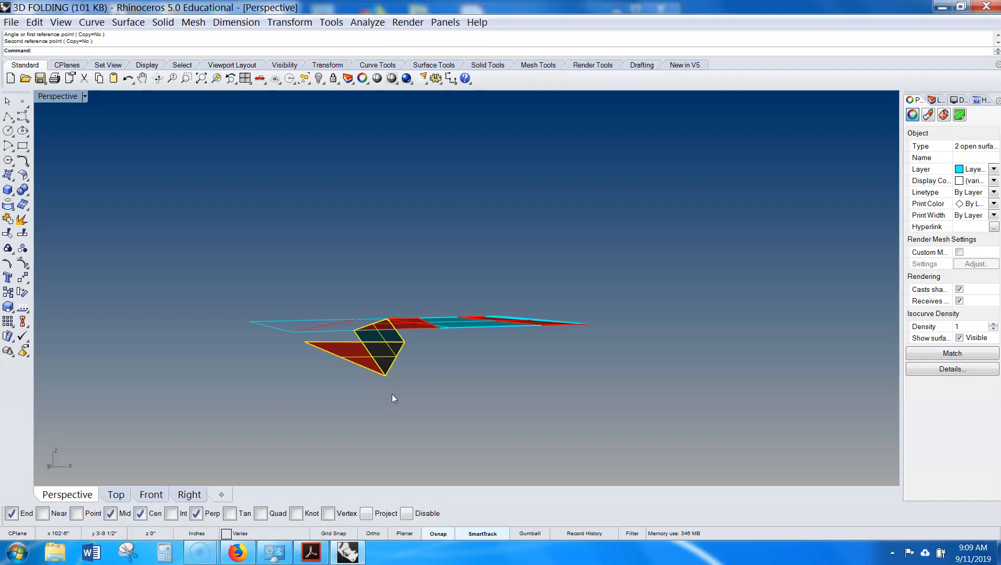
- Select the folded triangles together with the next strip and Rotate3D them about the following diagonal fold line
left_click(392, 396)
right_click_drag(391, 396, 373, 360)
left_click(432, 380)
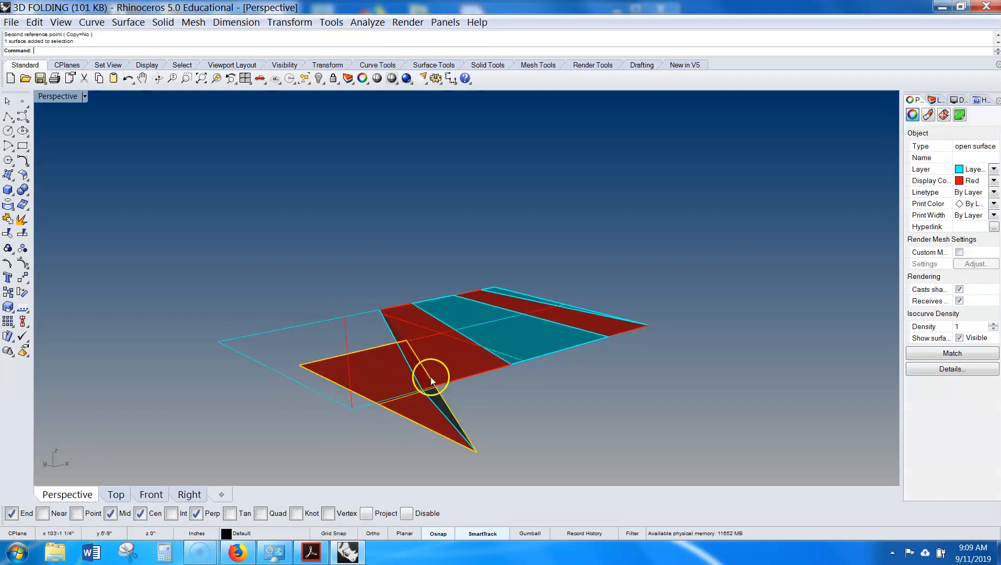
right_click_drag(431, 380, 410, 377)
left_click(400, 402, "shift")
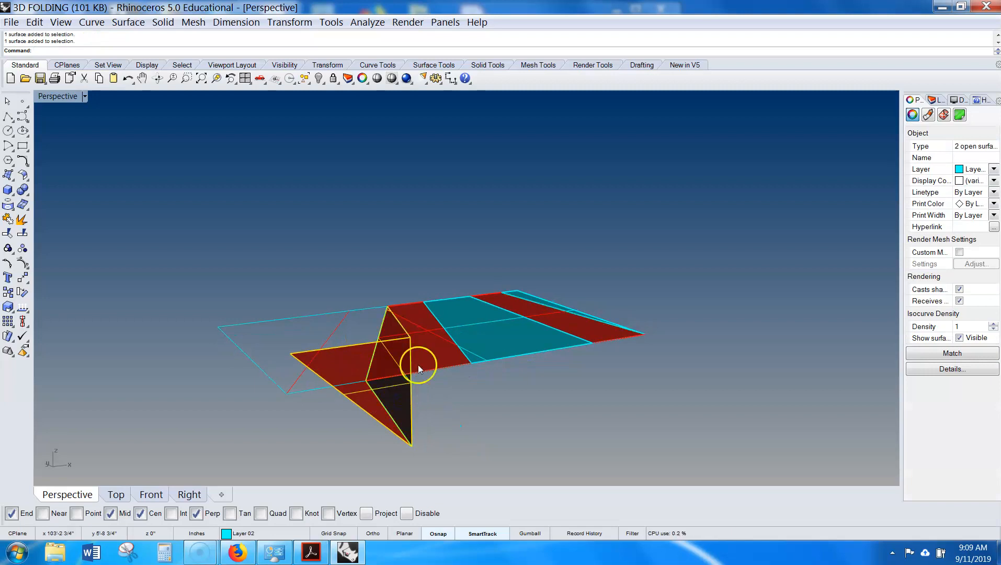
mouse_move(500, 371)
right_mouse_down()
mouse_move(362, 346)
mouse_move(335, 422)
mouse_move(398, 385)
right_mouse_up()
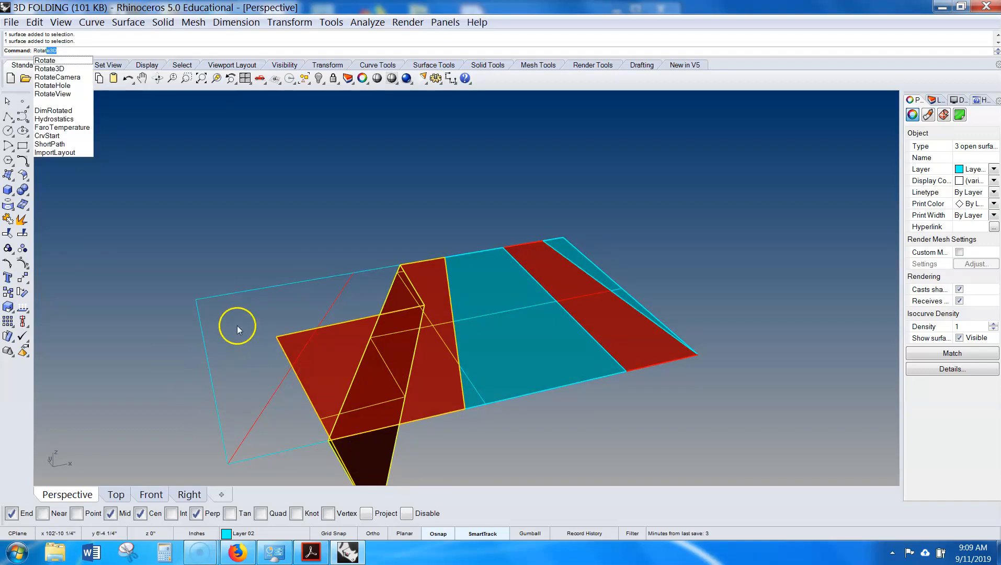
key("Return")
left_click(435, 409)
left_click(445, 257)
right_click_drag(449, 259, 376, 320)
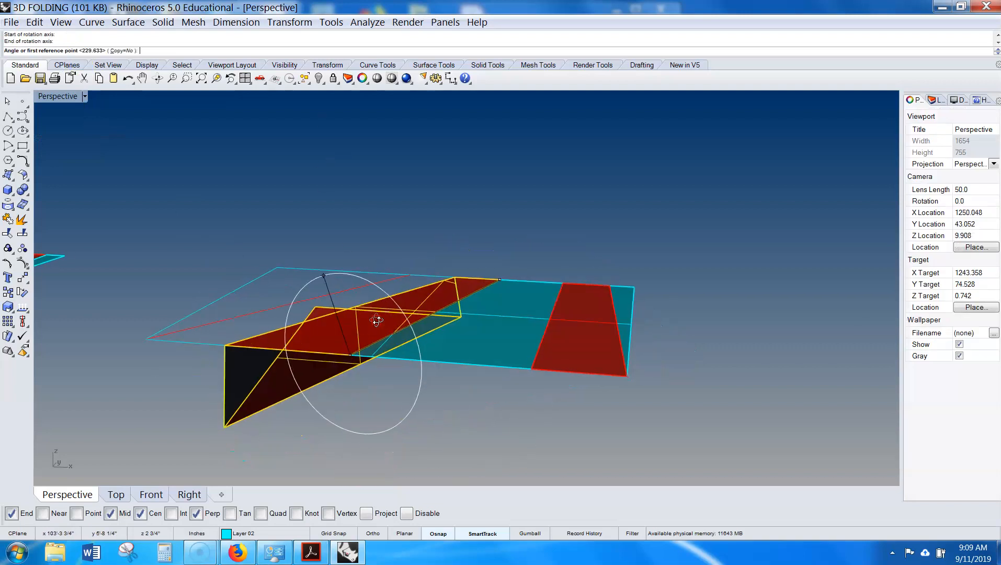
left_click(225, 345)
left_click(491, 226)
- Select the four folded surfaces and Rotate3D them about the fold edge between the cyan and red strips
left_click(486, 418)
mouse_move(486, 418)
right_mouse_down()
mouse_move(532, 400)
mouse_move(491, 400)
right_mouse_up()
left_click(485, 286)
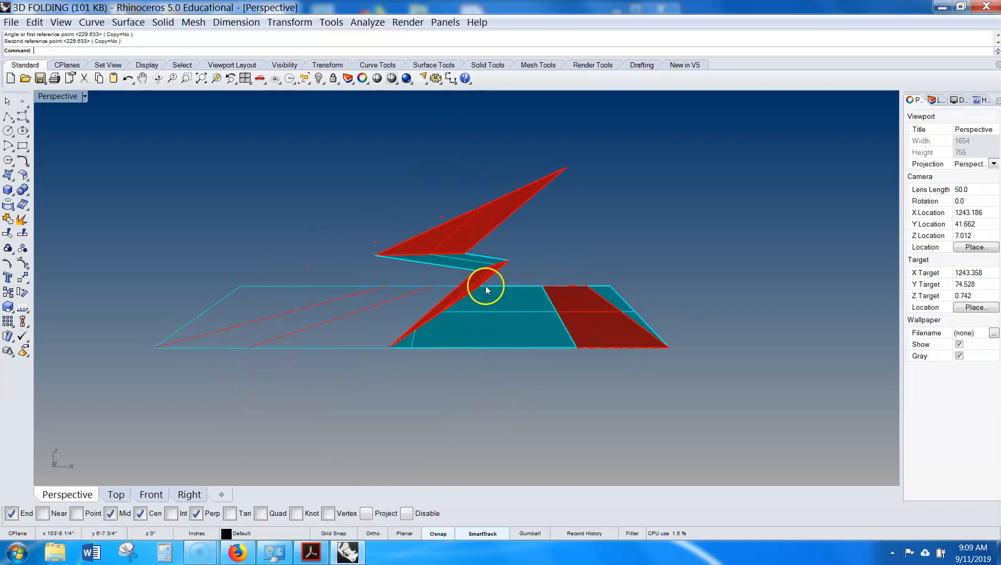
left_click(492, 216)
left_click(460, 261, "shift")
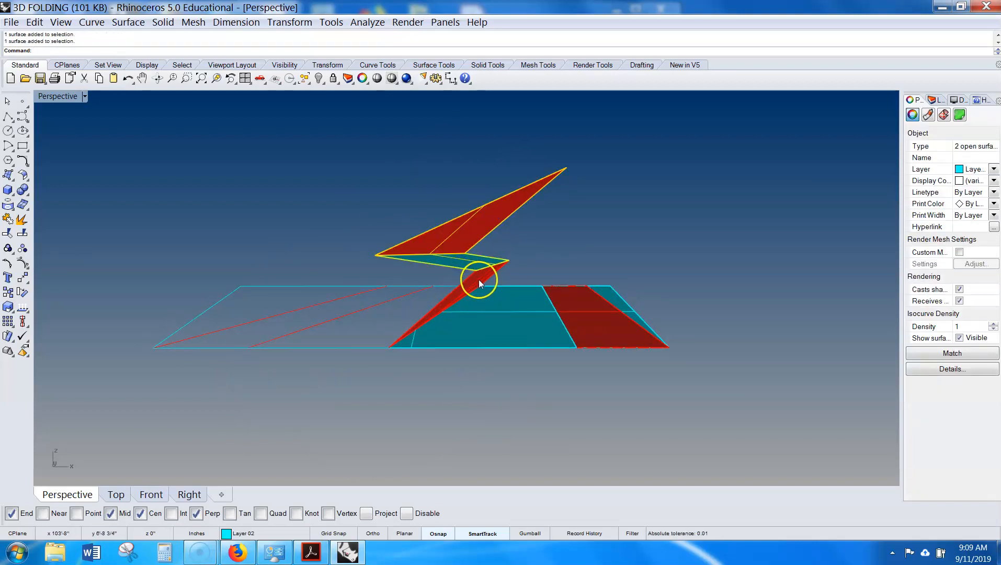
left_click(510, 328, "shift")
right_click_drag(510, 328, 481, 334)
type("at")
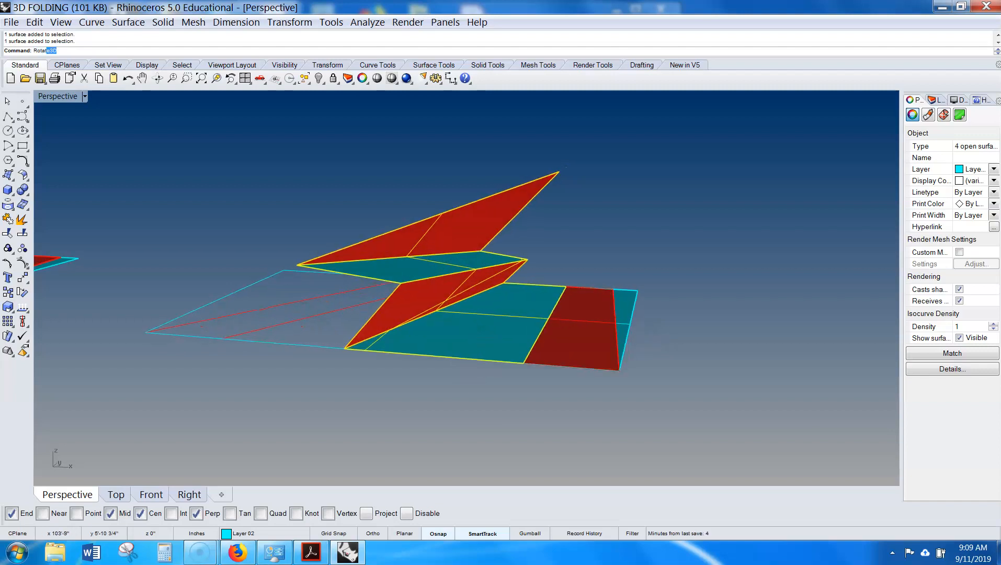
key("Return")
left_click(523, 362)
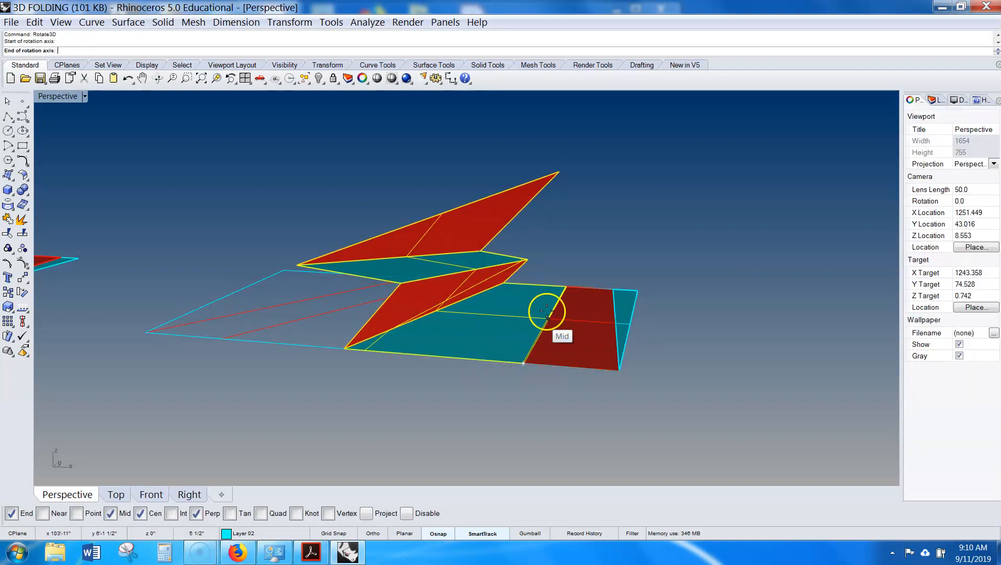
left_click(565, 279)
key("Escape")
right_click(564, 277)
left_click(521, 362)
left_click(567, 285)
left_click(349, 353)
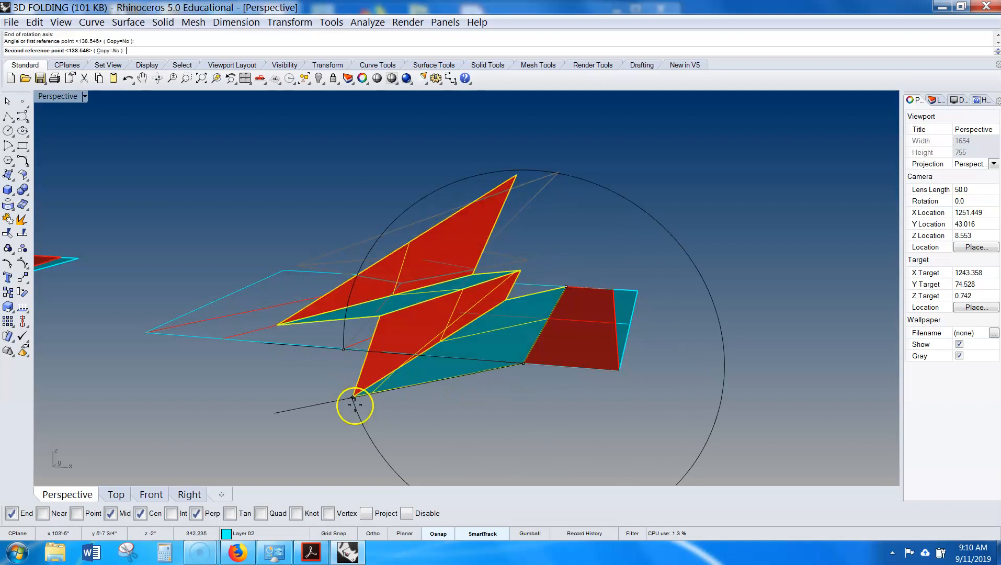
left_click(583, 404)
- Add the last strip to the selection and Rotate3D the group about the final fold edge to complete the form
right_click_drag(594, 404, 651, 382)
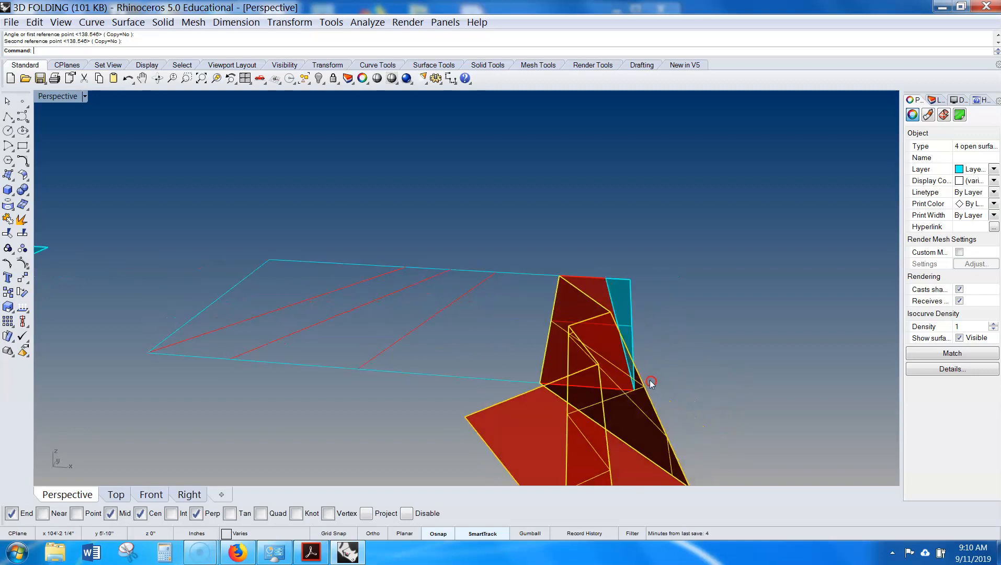
left_click(596, 292, "shift")
right_click_drag(673, 326, 680, 312)
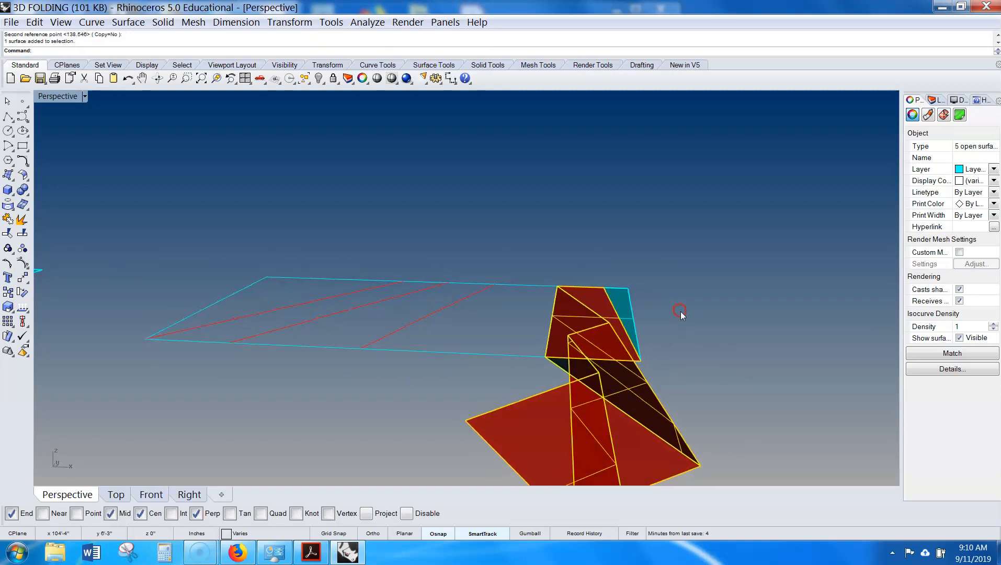
right_click(680, 312)
left_click(641, 361)
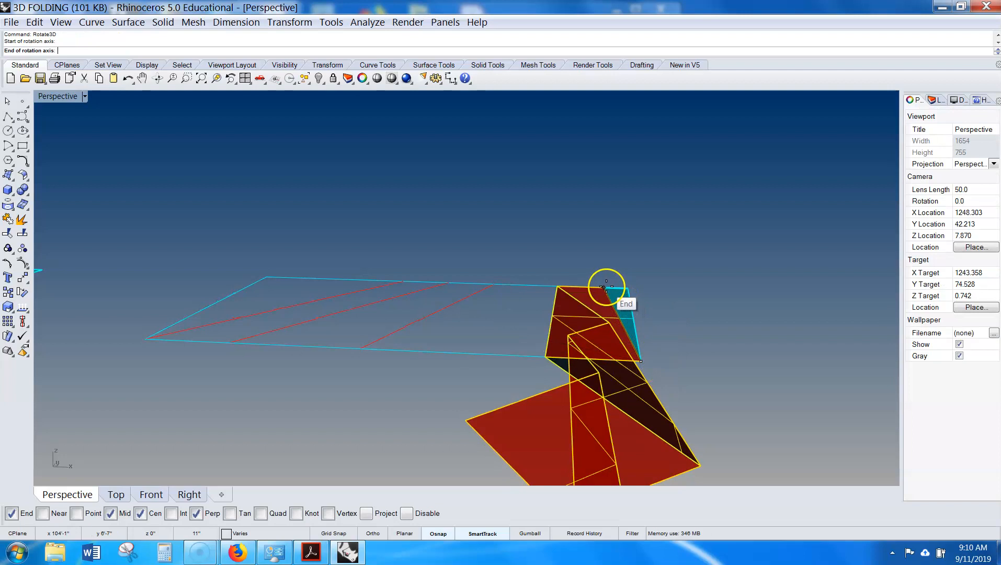
left_click(604, 287)
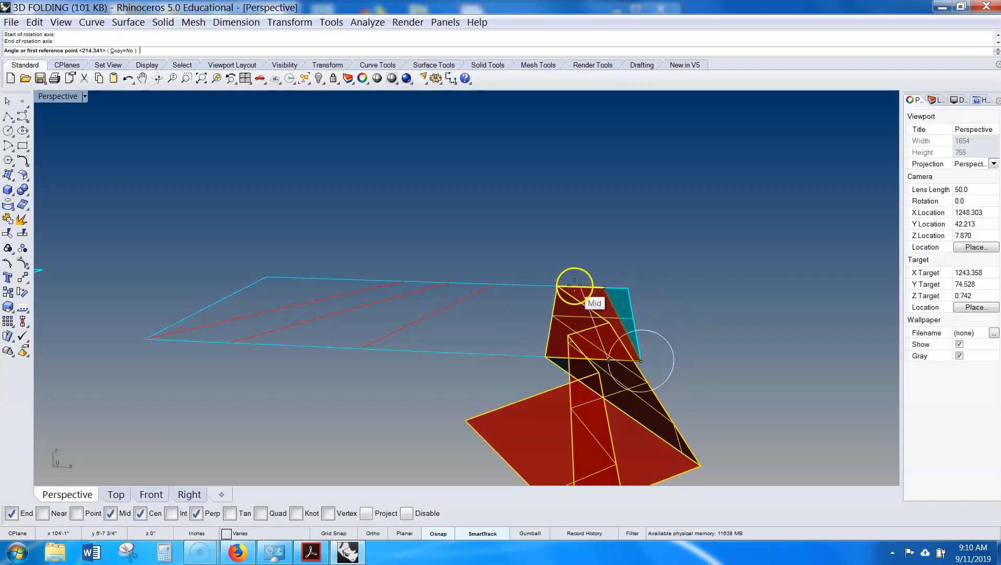
left_click(541, 356)
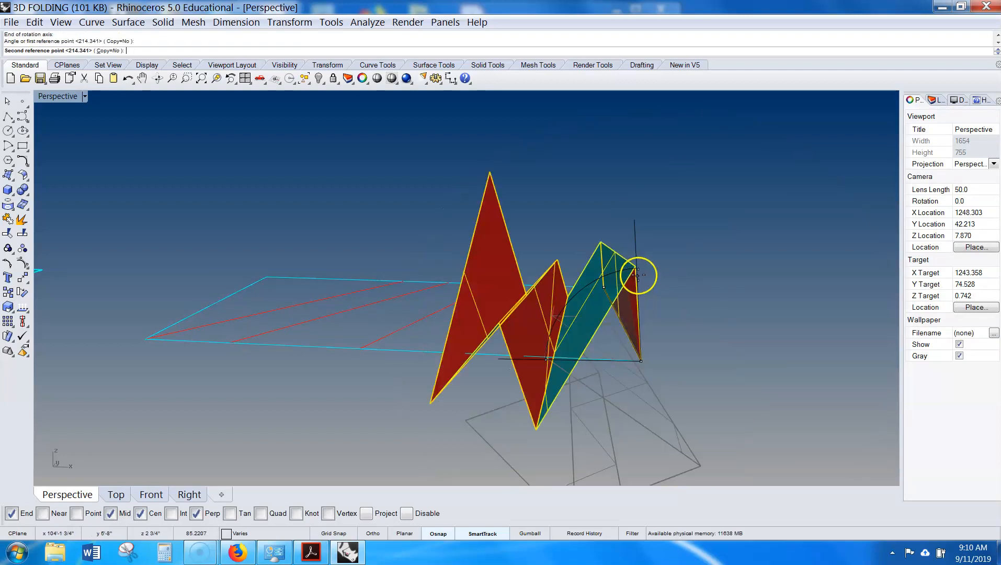
left_click(667, 272)
right_click_drag(727, 337, 691, 340)
scroll(631, 303, "up", 3)
left_click(627, 307, "shift")
scroll(628, 310, "down", 6)
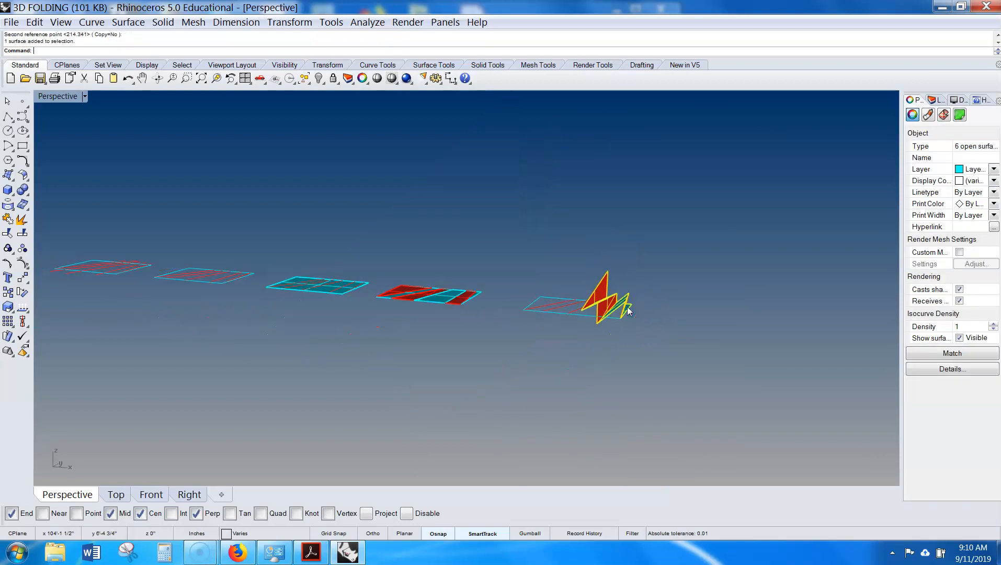
key("Return")
left_click(552, 369)
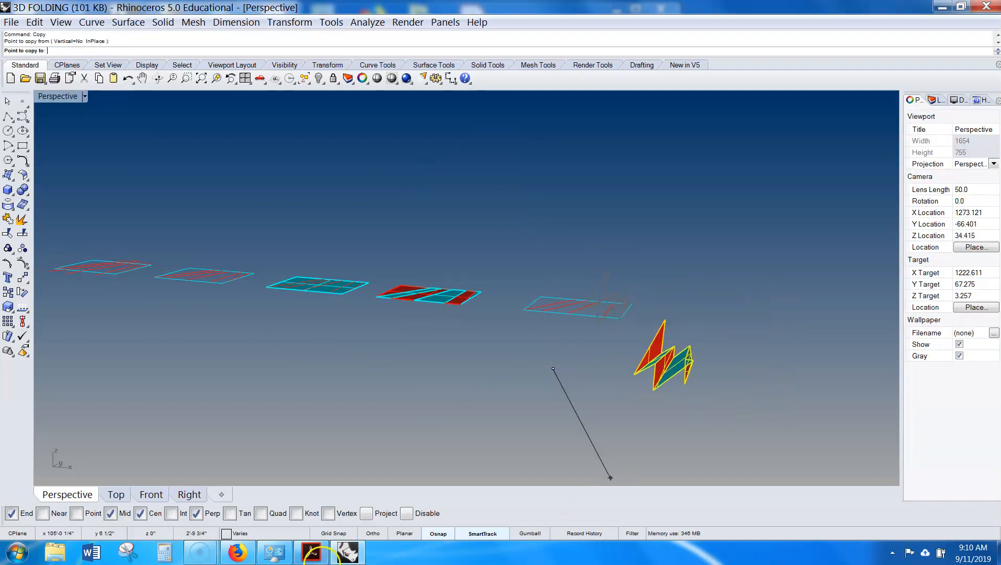
left_click(373, 533)
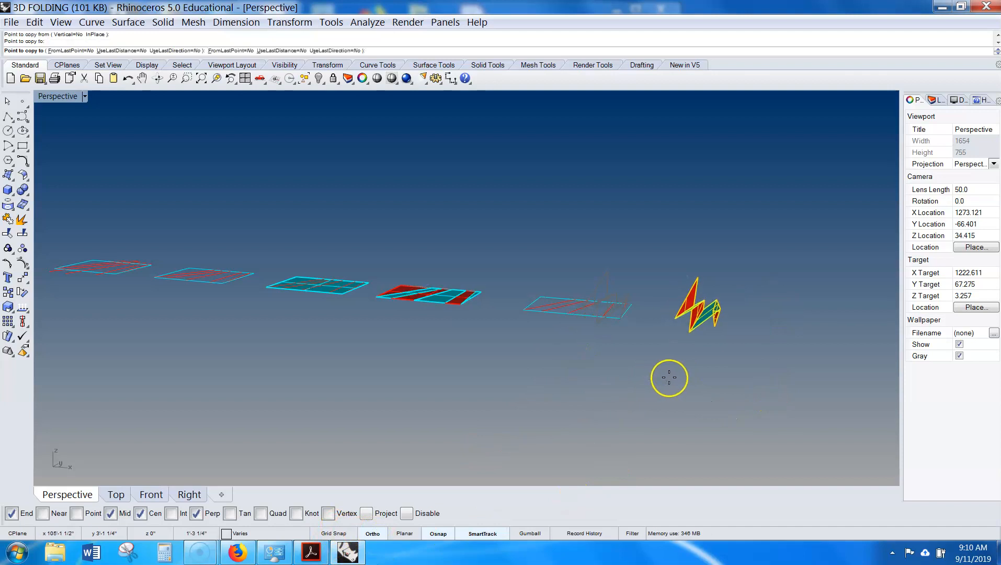
left_click(705, 370)
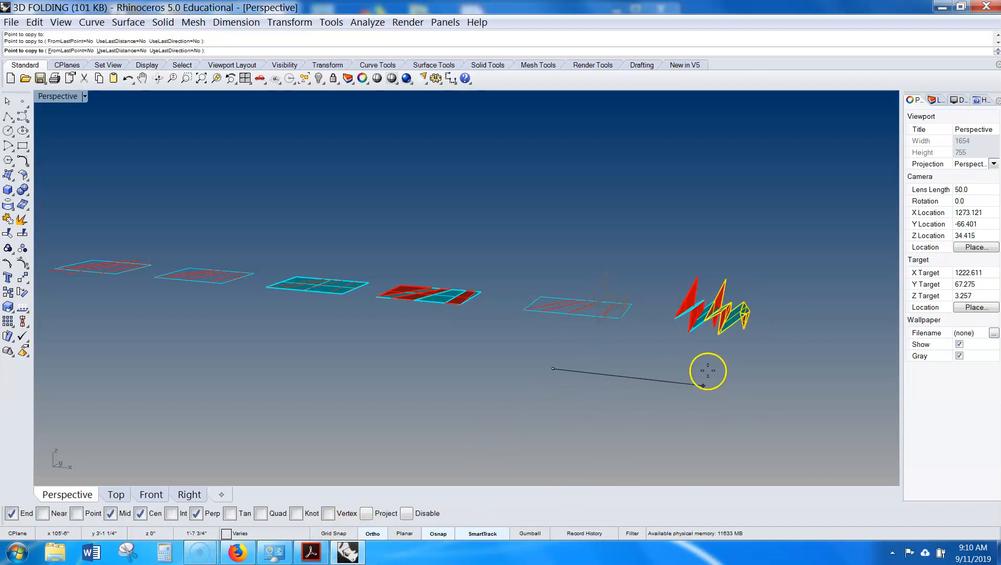
key("Return")
key("ctrl+z")
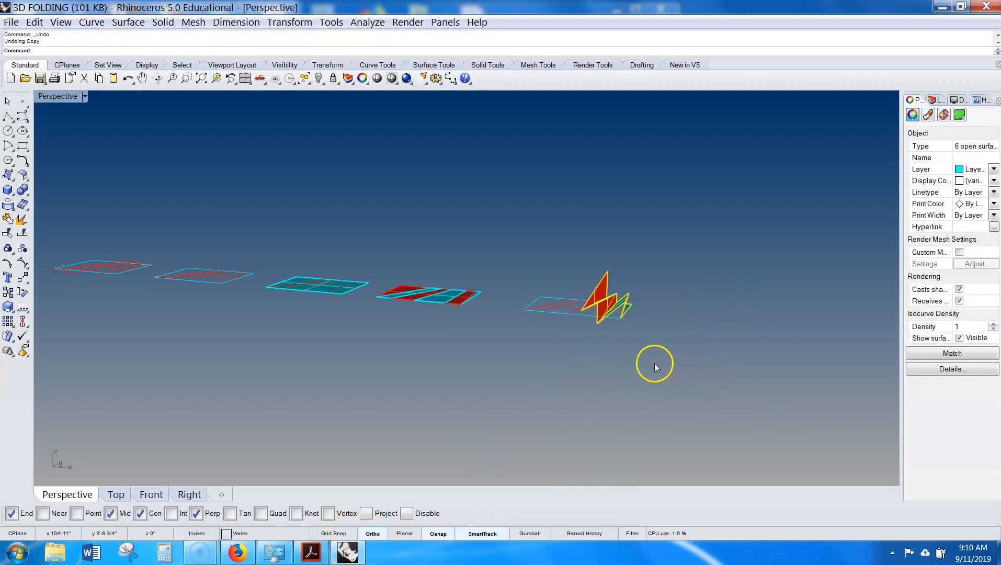
- Copy the finished folded model to a spot beside the original
type("copy")
key("Return")
left_click(609, 361)
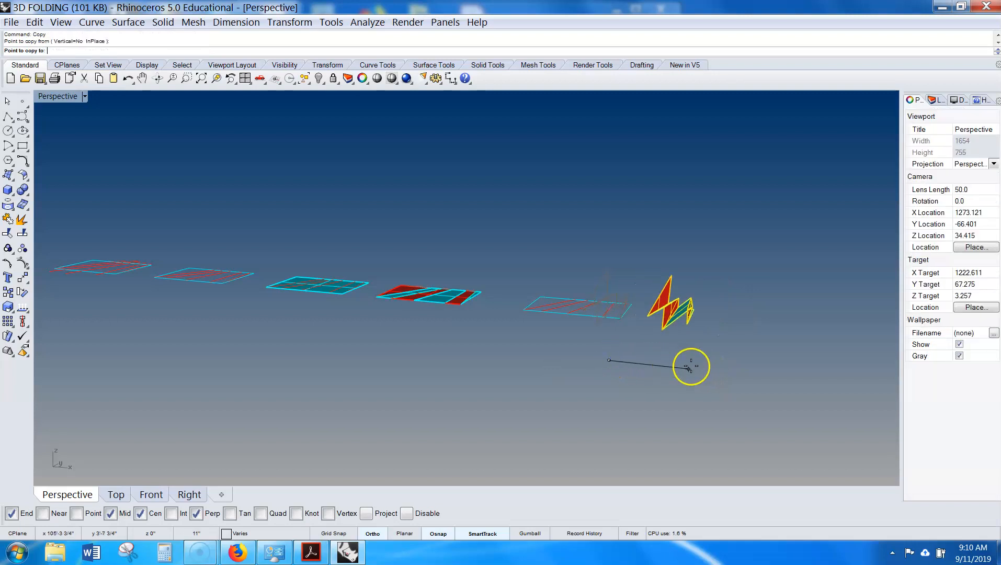
left_click(717, 372)
key("Return")
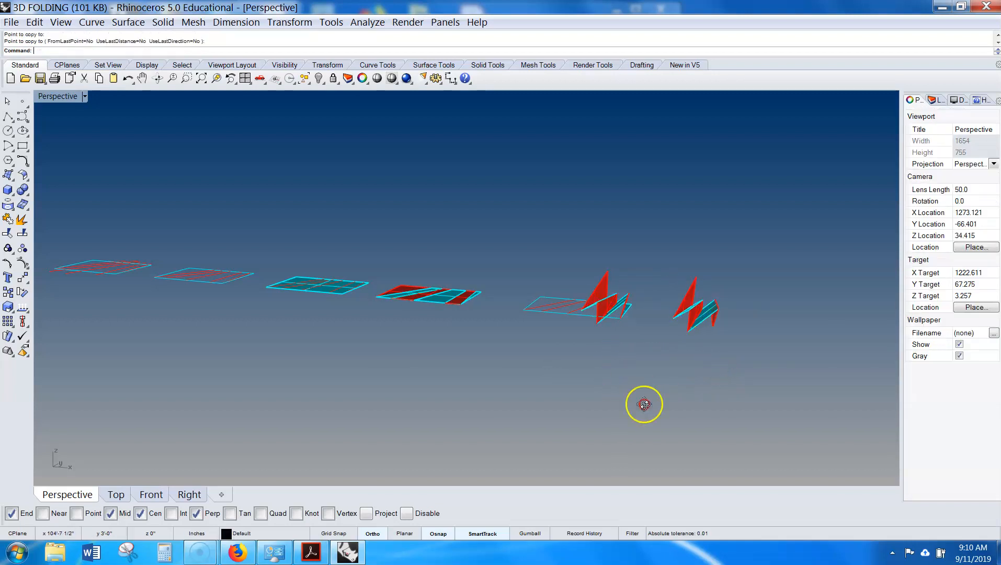
- Save the 3D FOLDING file
right_click_drag(643, 402, 647, 443)
scroll(647, 442, "down", 4)
left_click(244, 328)
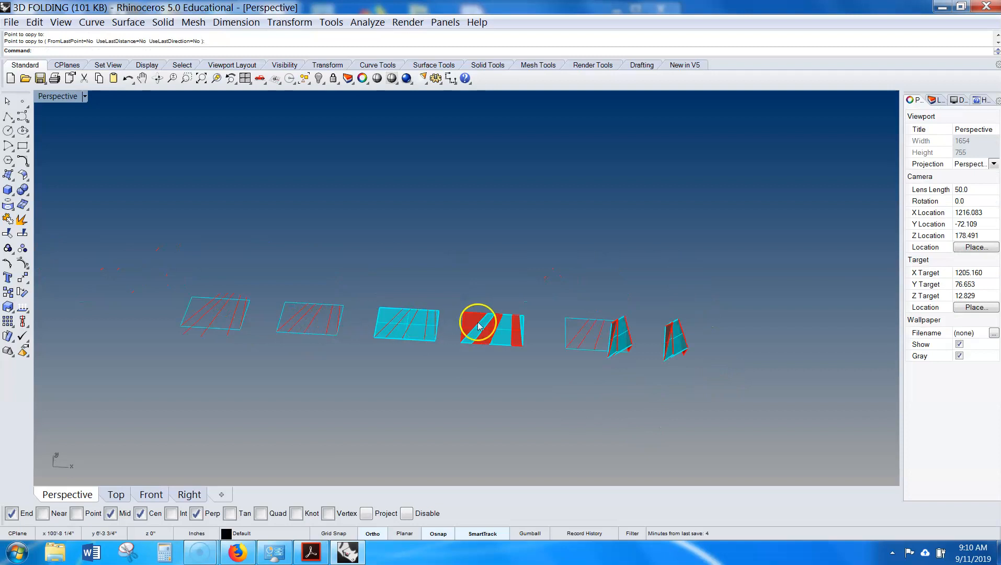
right_click_drag(702, 358, 687, 329)
scroll(687, 342, "up", 7)
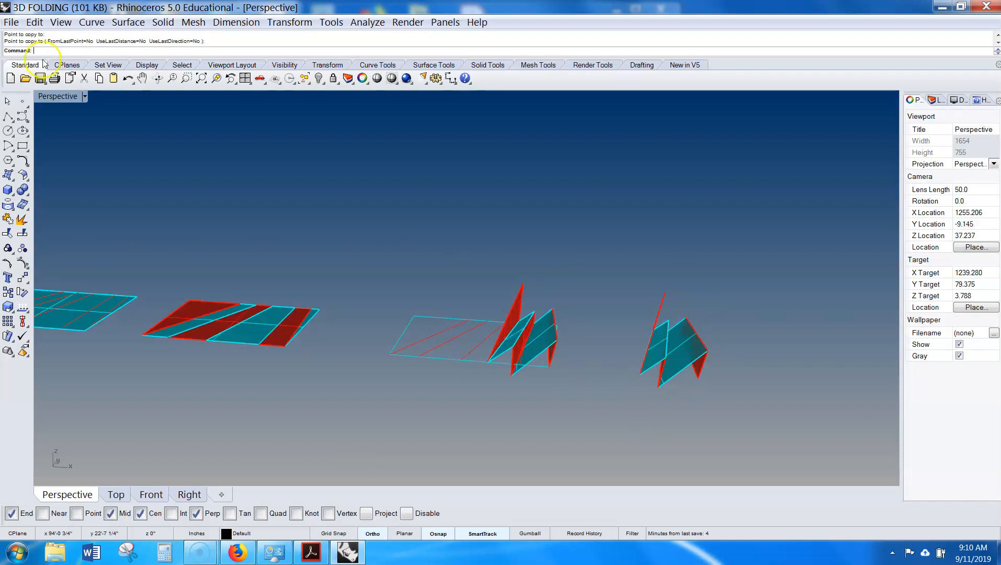
left_click(40, 79)
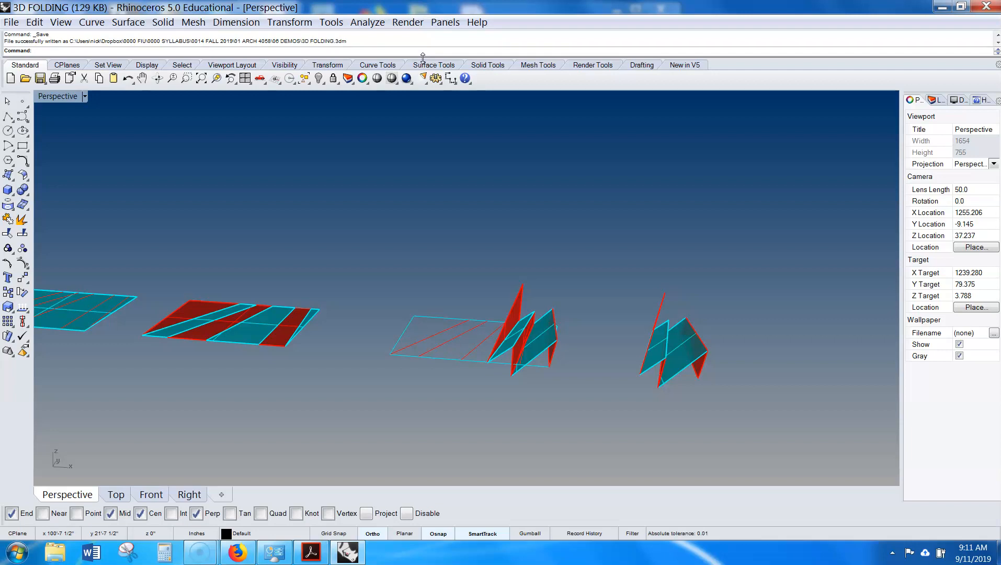
- Copy the plain cyan surface with its red fold curves to a new spot in front of the others
left_click(265, 342)
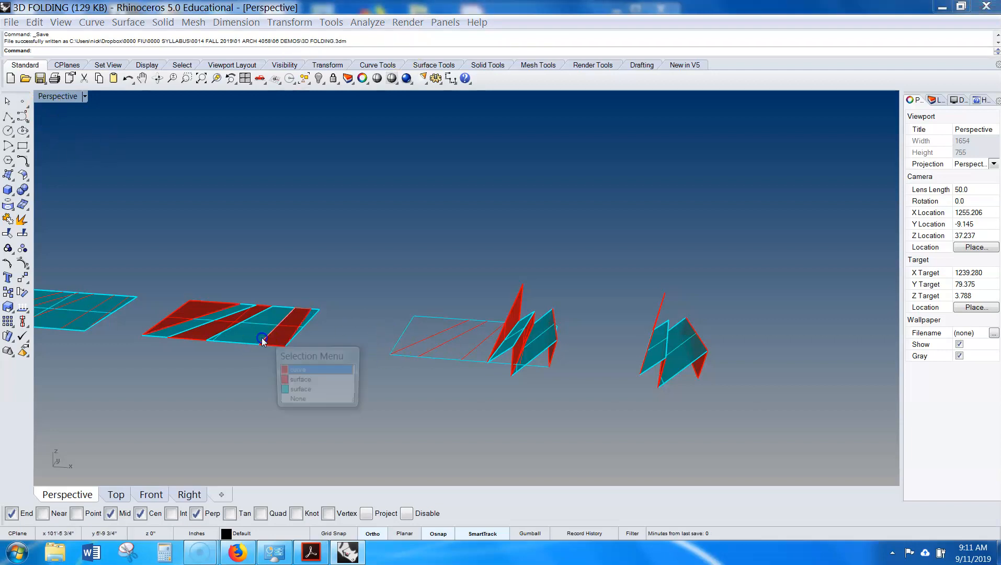
left_click(292, 251)
left_click_drag(322, 272, 170, 381)
right_click_drag(213, 377, 463, 330, "shift")
left_click(458, 336)
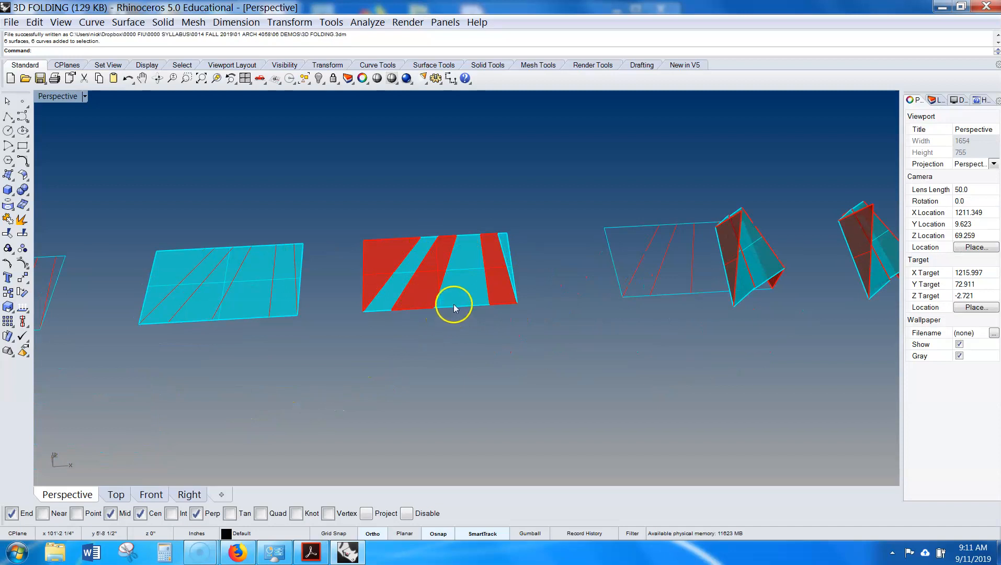
scroll(461, 300, "up", 2)
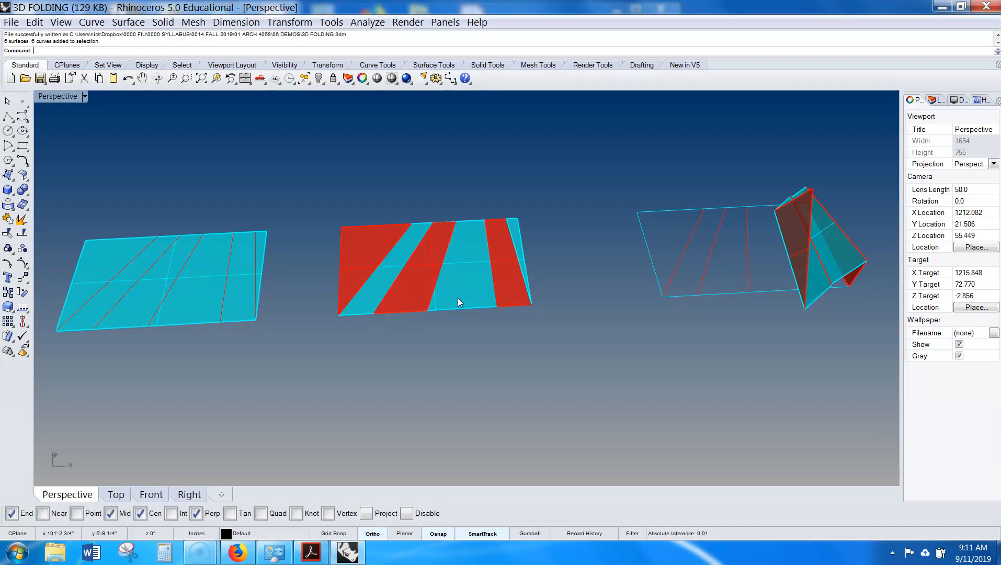
left_click(427, 324)
right_click_drag(435, 338, 556, 170)
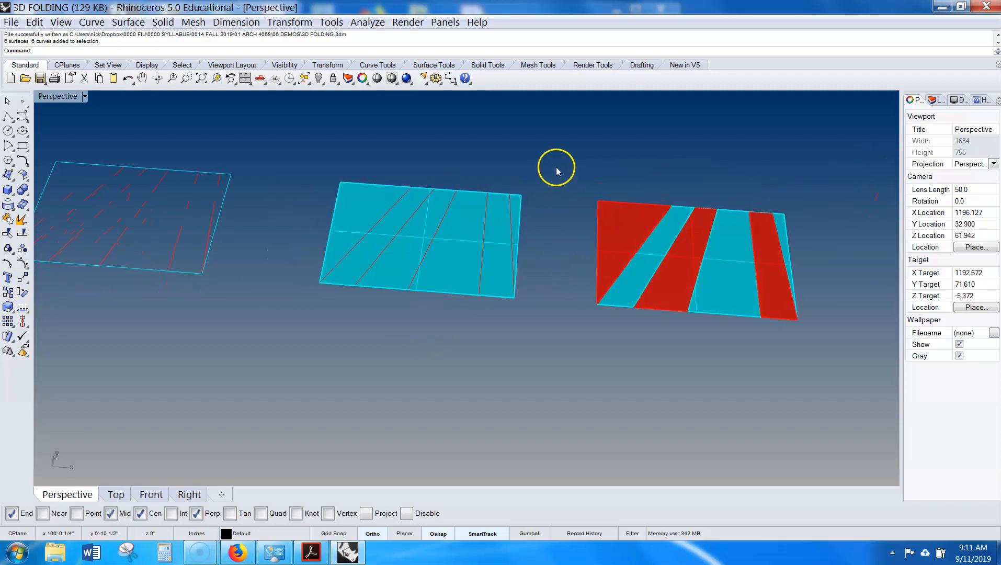
left_click_drag(309, 335, 306, 332)
type("Copy")
key("Return")
left_click(299, 289)
right_click_drag(275, 464, 372, 313, "shift")
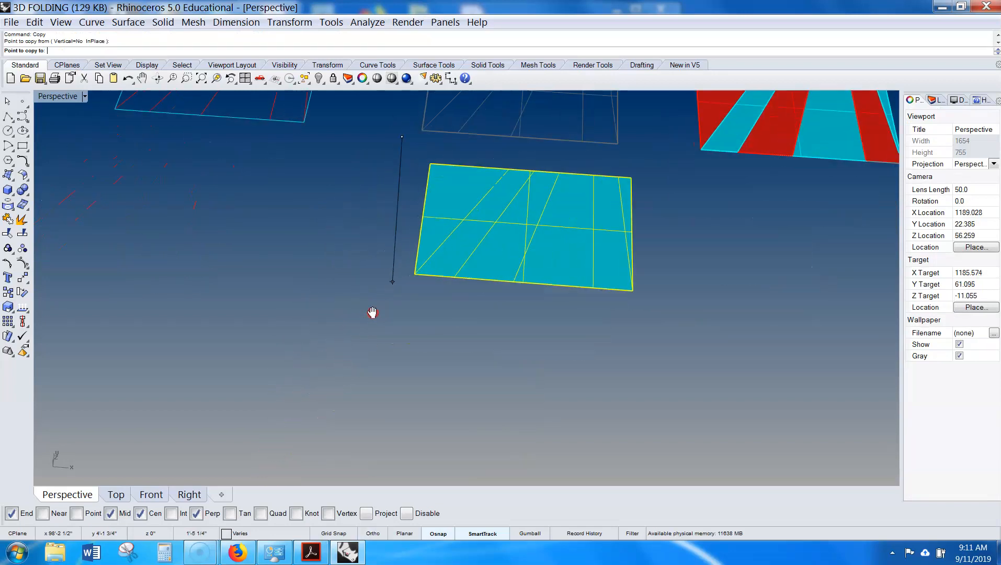
left_click(342, 393)
right_click(343, 393)
- Place another copy of the cyan surface with its red fold curves beside the original and select it
right_click_drag(696, 342, 598, 317, "shift")
left_click(597, 317)
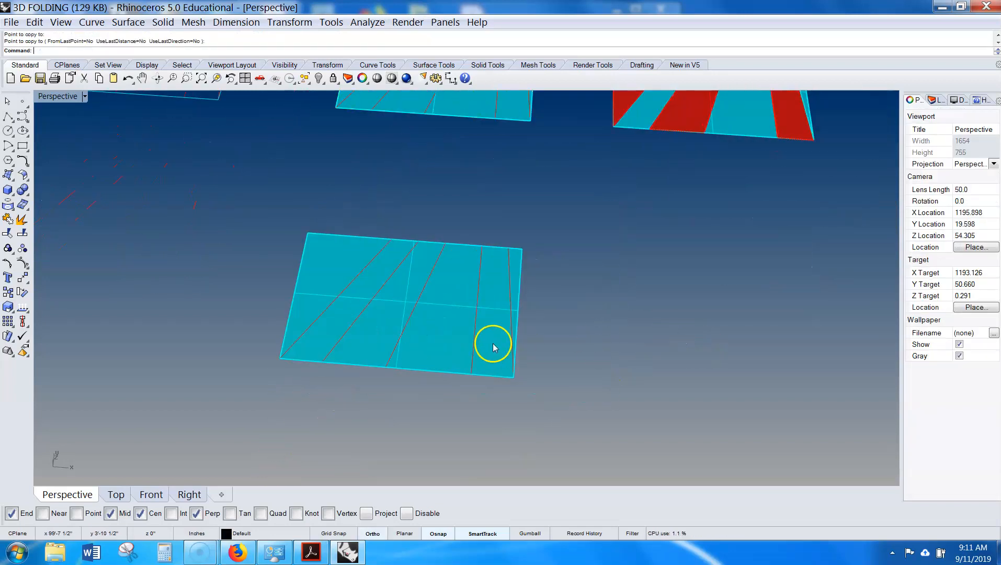
scroll(493, 345, "up", 4)
left_click(438, 319)
scroll(438, 319, "down", 4)
scroll(438, 322, "up", 2)
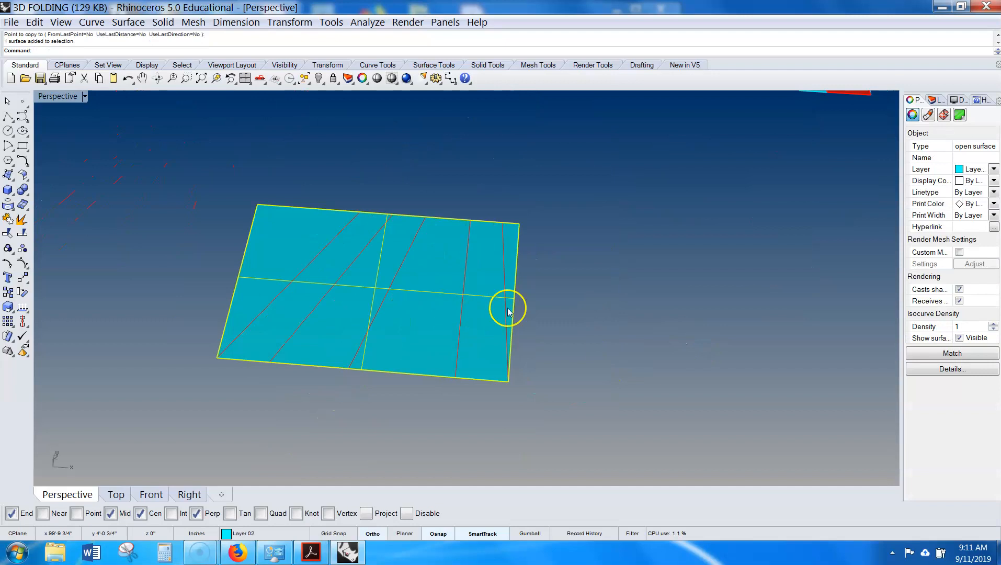
- Split the copied surface into strips using its red fold curves and lines as cutting objects
left_click(604, 331)
type("Split")
key("Return")
left_click(422, 293)
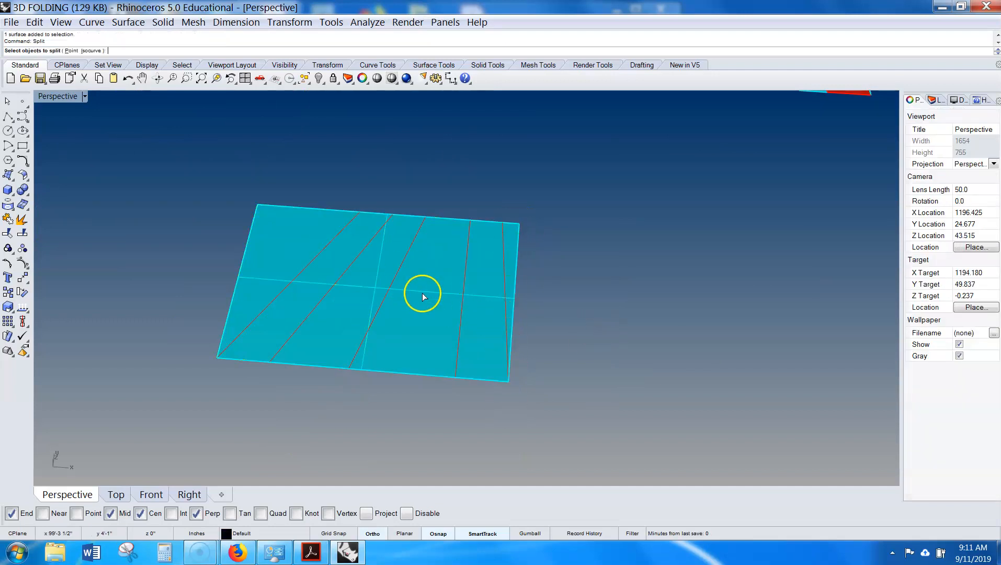
left_click(403, 349)
key("Return")
left_click(401, 268)
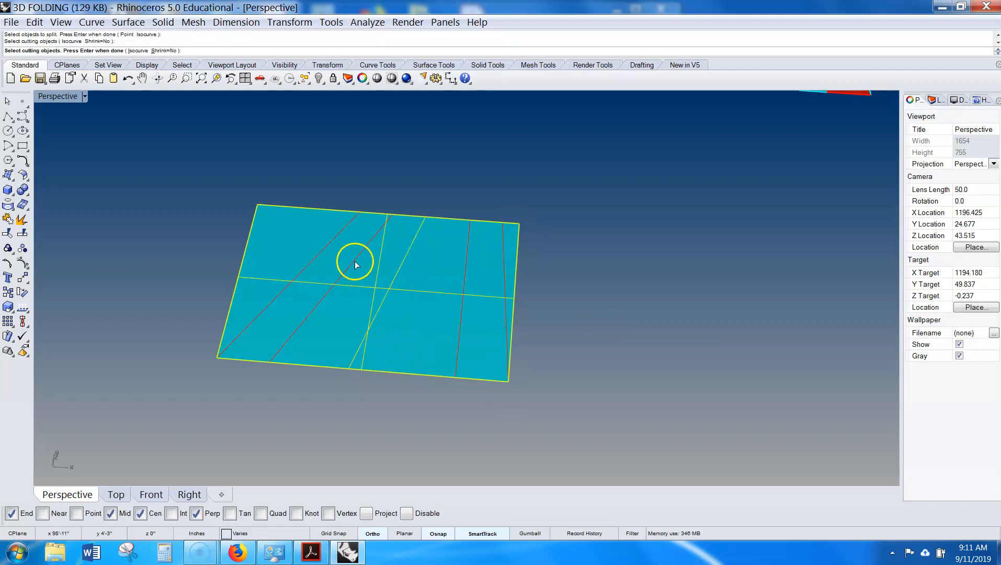
left_click(337, 234)
left_click(464, 270)
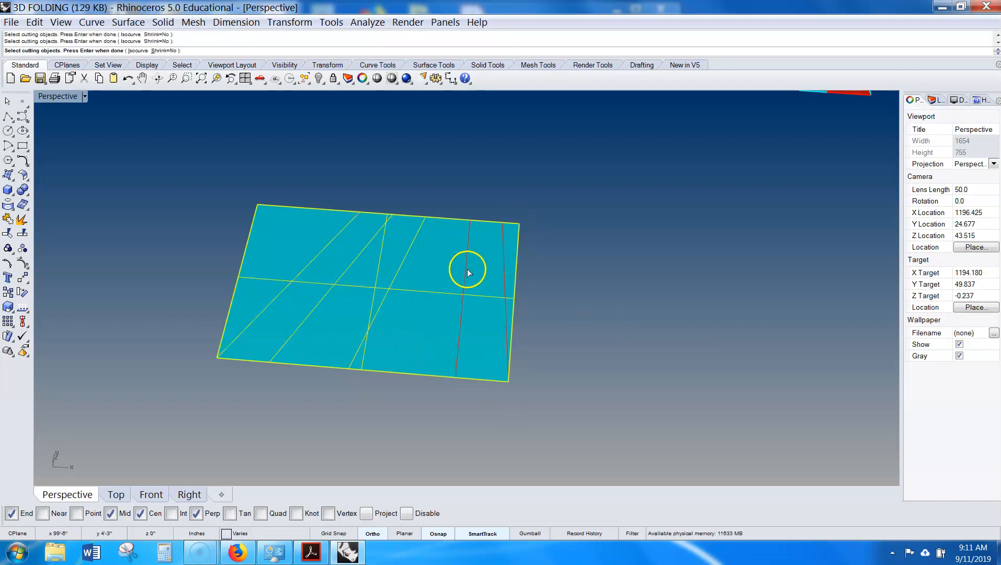
left_click(503, 264)
right_click(548, 258)
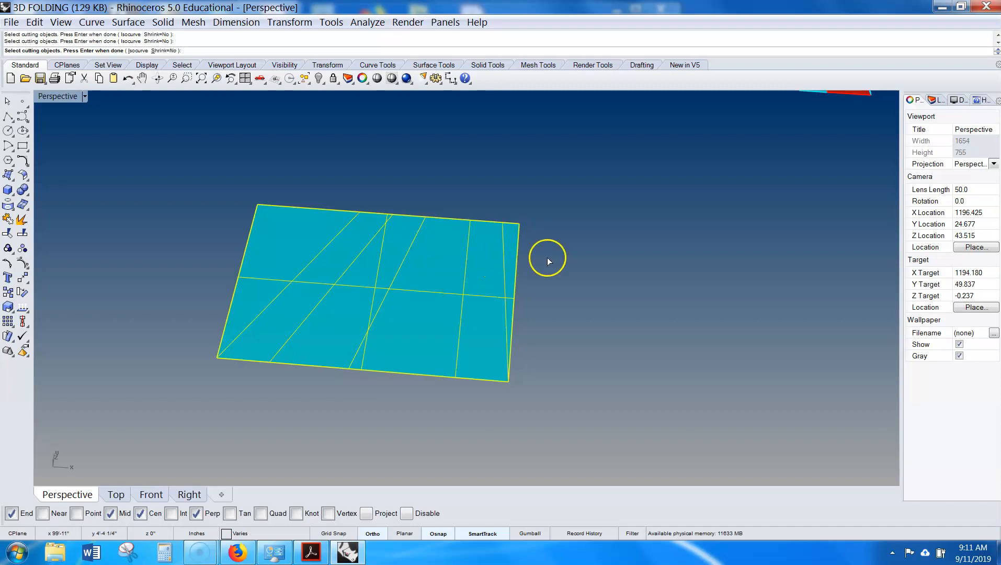
- Select all the split strips and curves of the copy and delete them
left_click(503, 243)
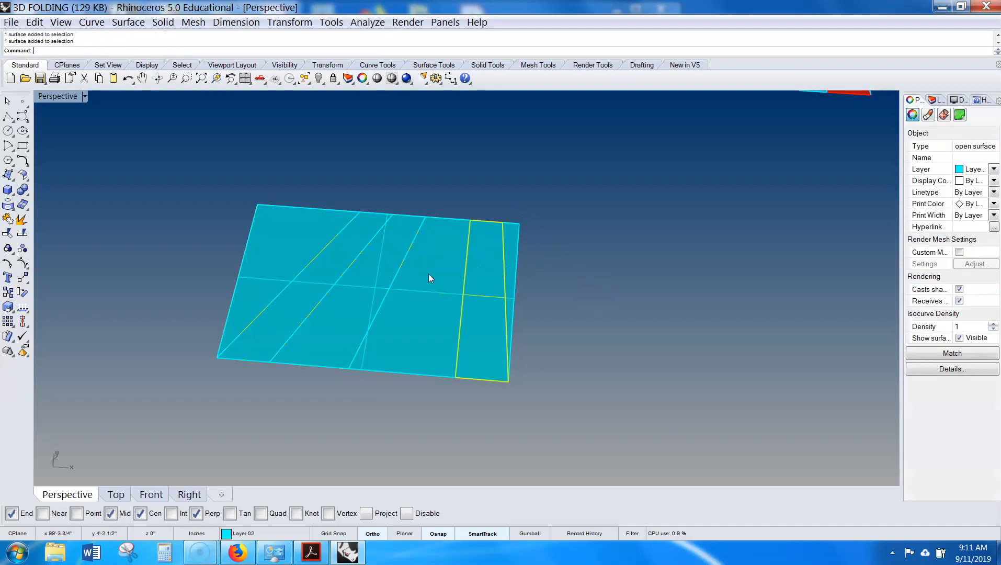
left_click(345, 236)
left_click(302, 228)
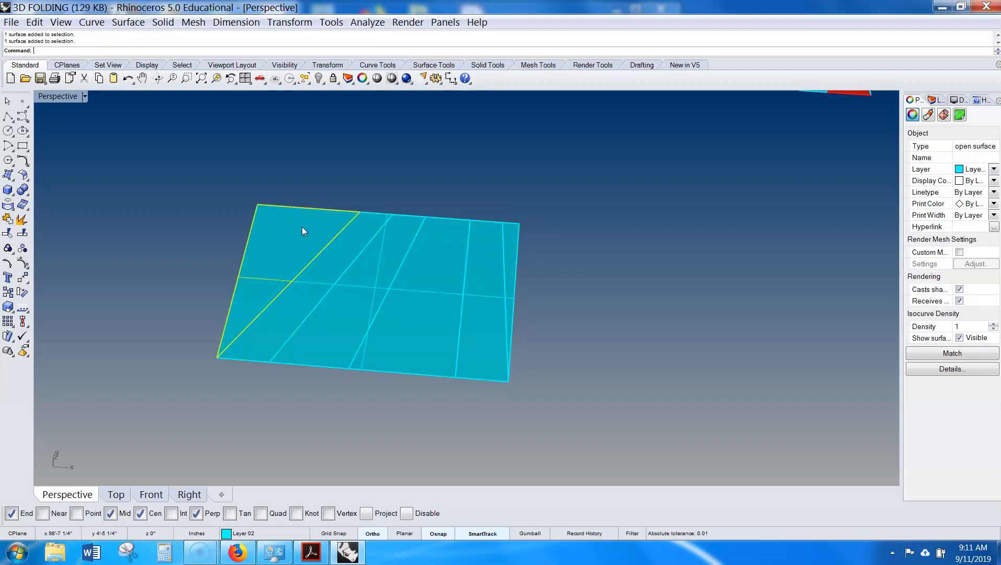
scroll(302, 228, "down", 5)
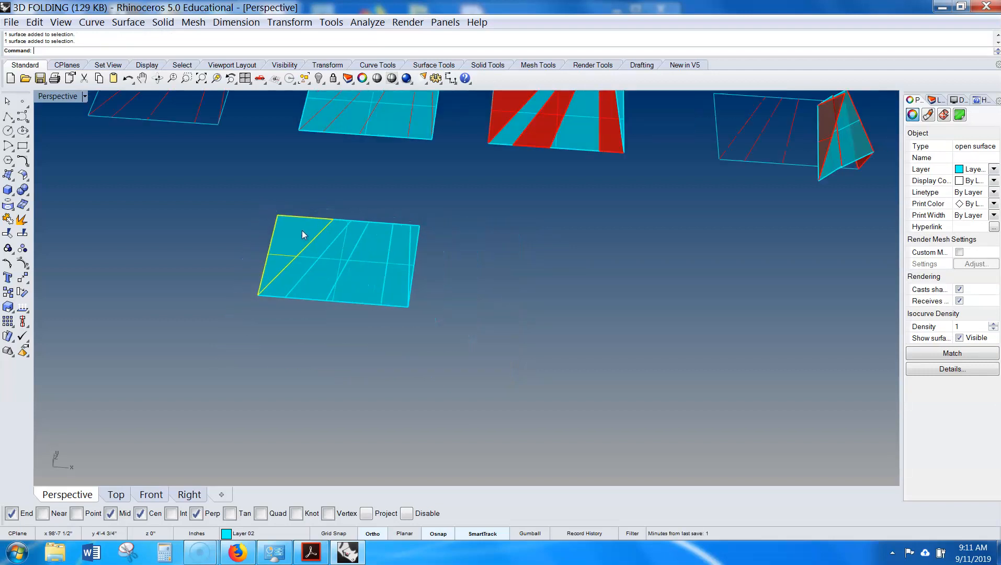
right_click_drag(397, 281, 380, 268)
left_click_drag(380, 267, 212, 342)
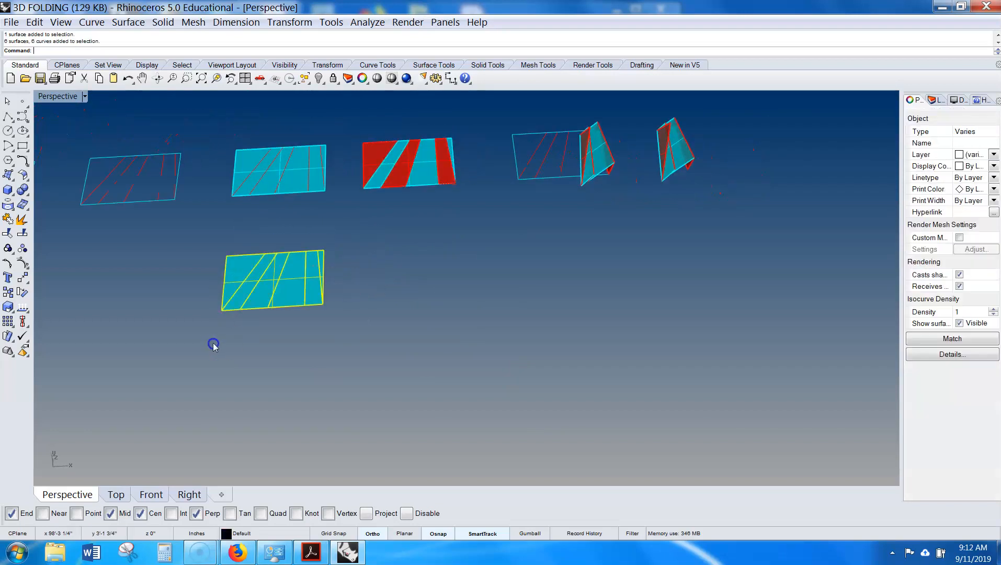
key("Delete")
- Orbit and zoom the Perspective view to inspect the row of flat and folded models
right_click_drag(486, 245, 391, 324)
right_click_drag(528, 332, 499, 281)
right_click_drag(632, 312, 546, 294, "shift")
scroll(555, 322, "up", 8)
scroll(579, 321, "up", 3)
scroll(546, 293, "down", 3)
scroll(546, 294, "down", 2)
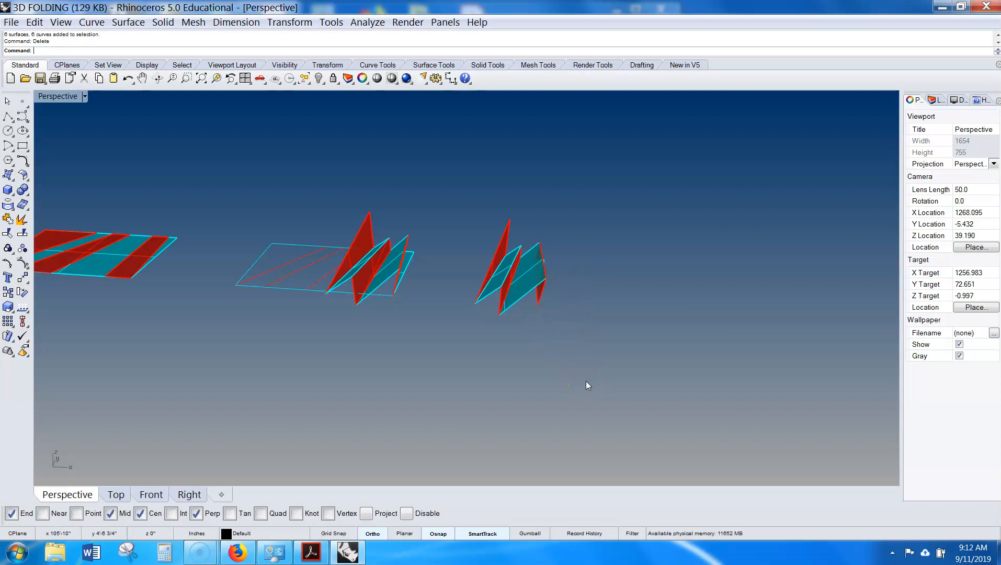
scroll(586, 381, "down", 6)
right_click_drag(523, 346, 546, 345)
right_click_drag(530, 348, 608, 345, "shift")
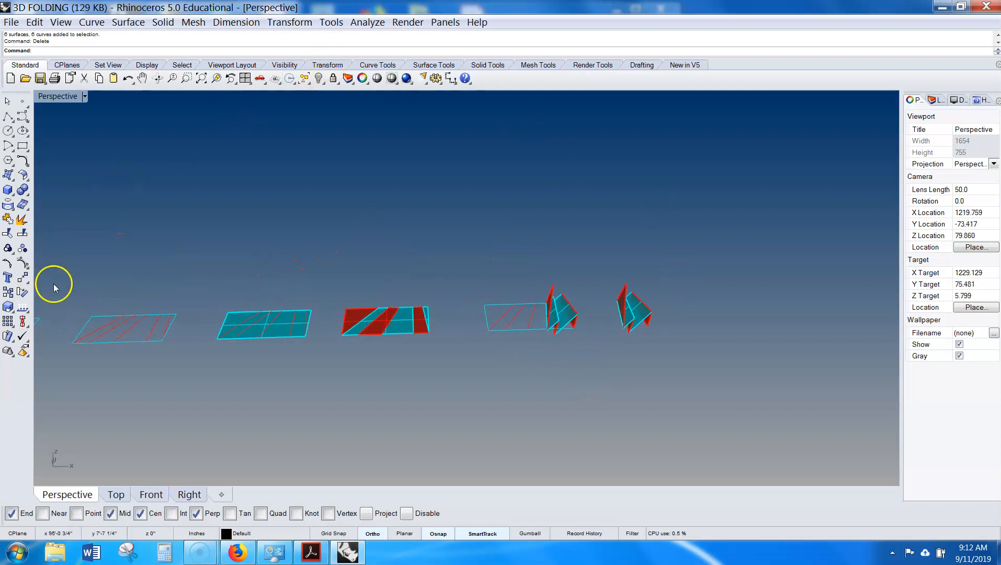
right_click_drag(264, 426, 367, 405, "shift")
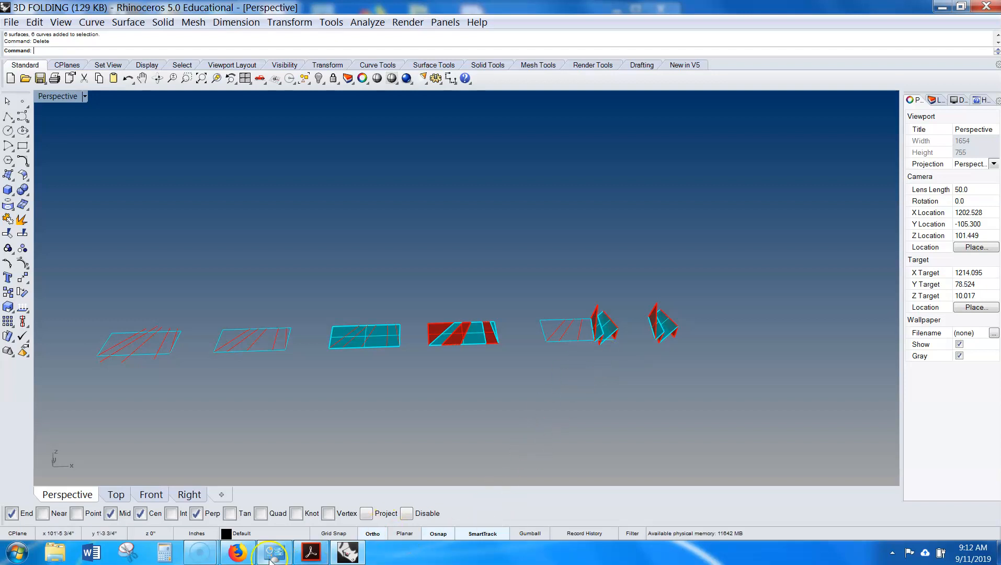
- Switch to Firefox and search Google for Folded Structure in a new tab
left_click(238, 553)
left_click(306, 11)
left_click(363, 106)
type("Folded")
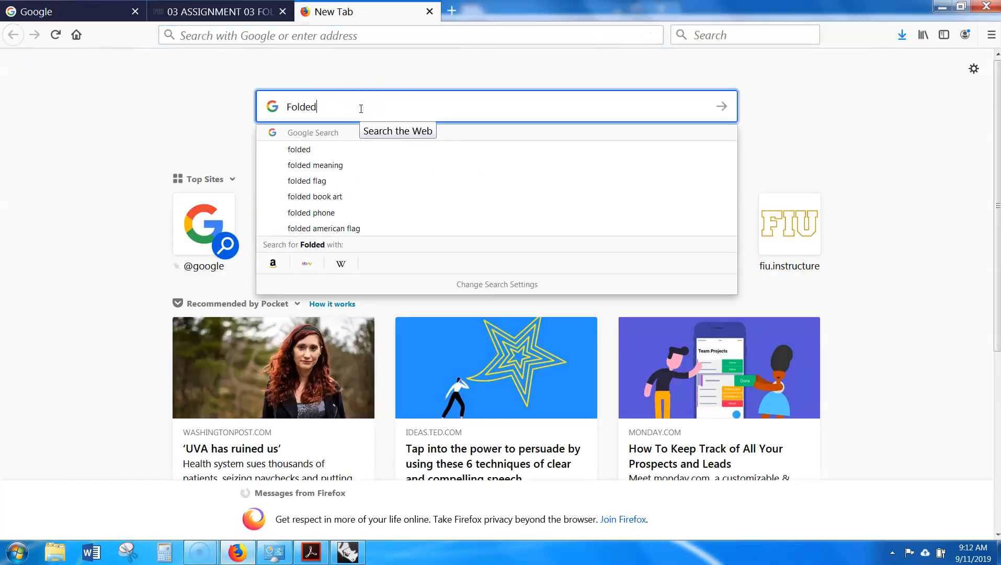
type(" Structure")
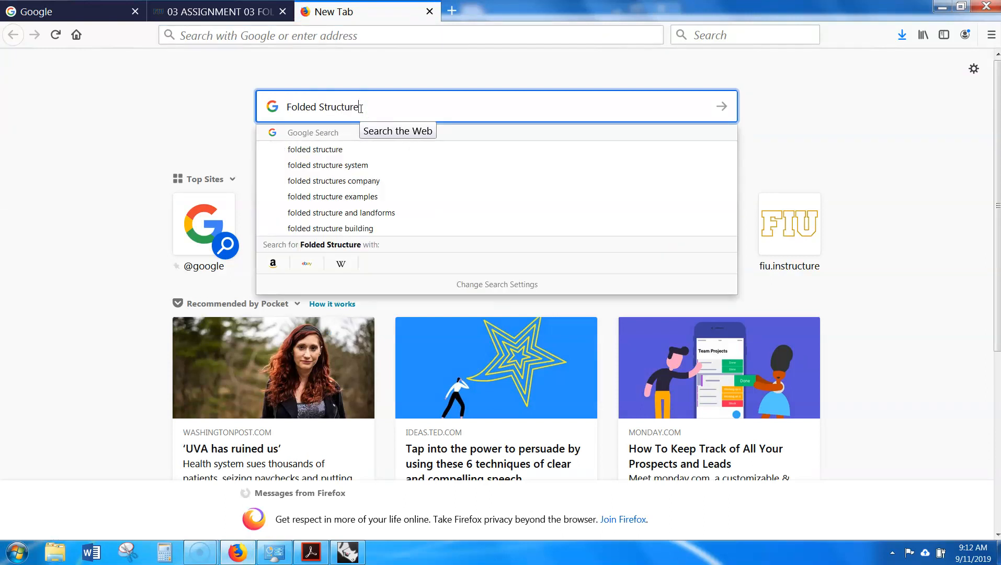
key("Return")
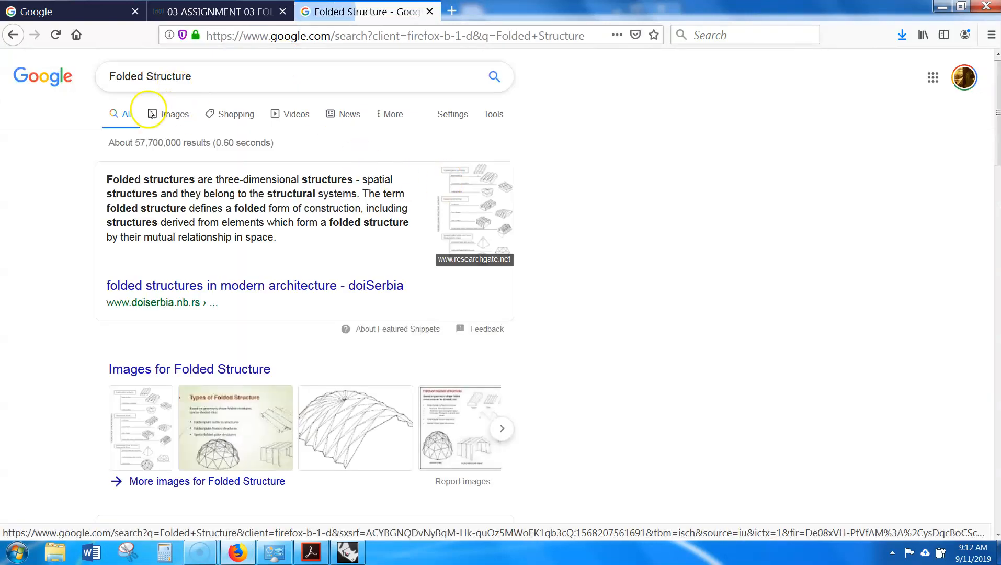
- Browse the Google Images results for folded structure precedents, then close the tab and leave the browser
left_click(173, 118)
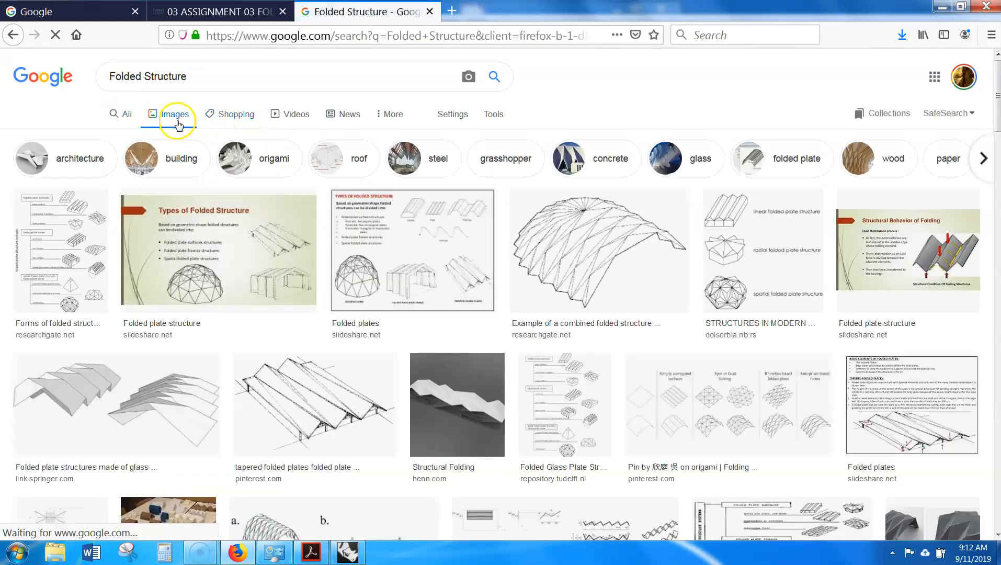
scroll(432, 230, "down", 4)
scroll(432, 241, "down", 5)
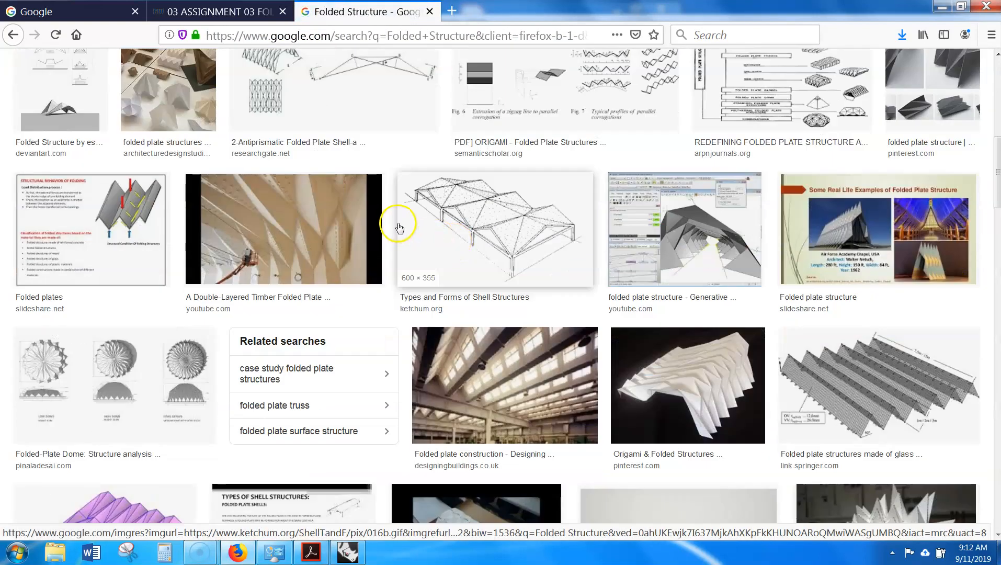
left_click(326, 224)
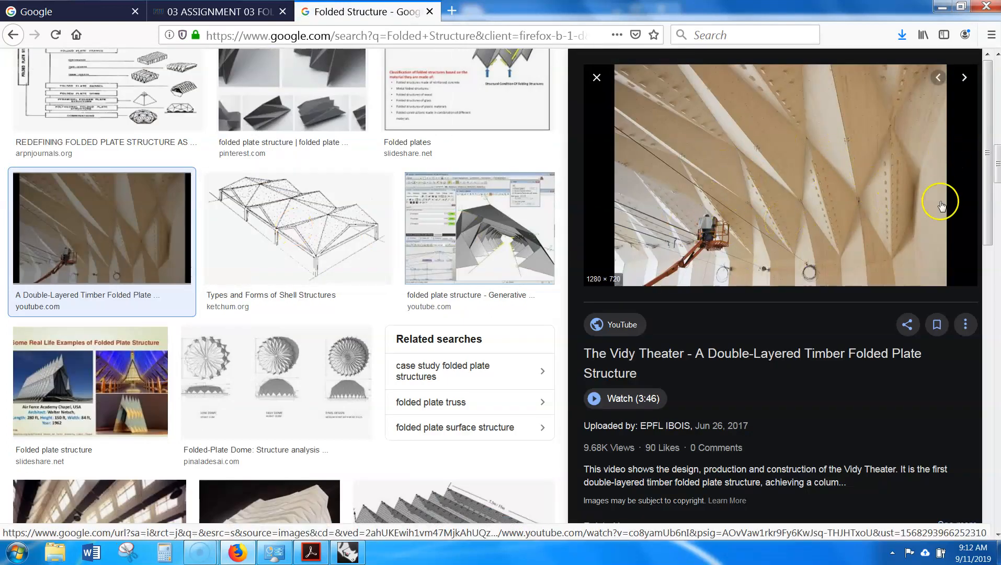
left_click(312, 235)
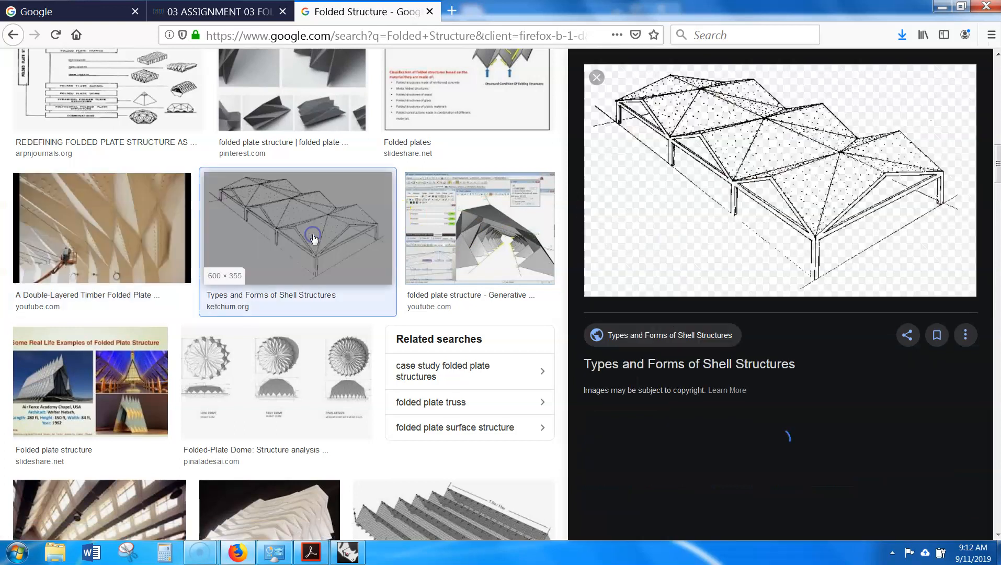
scroll(379, 310, "down", 7)
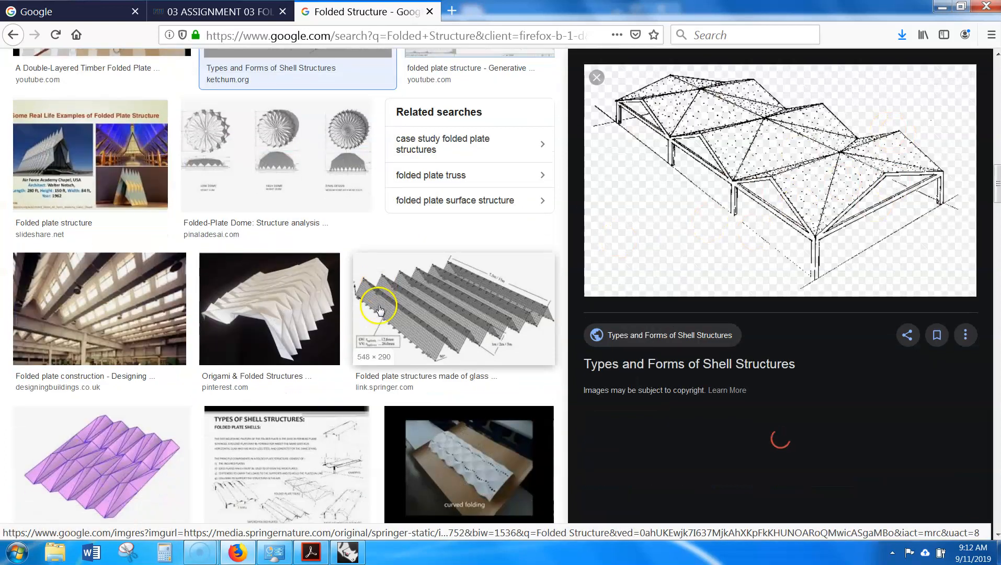
scroll(453, 314, "down", 5)
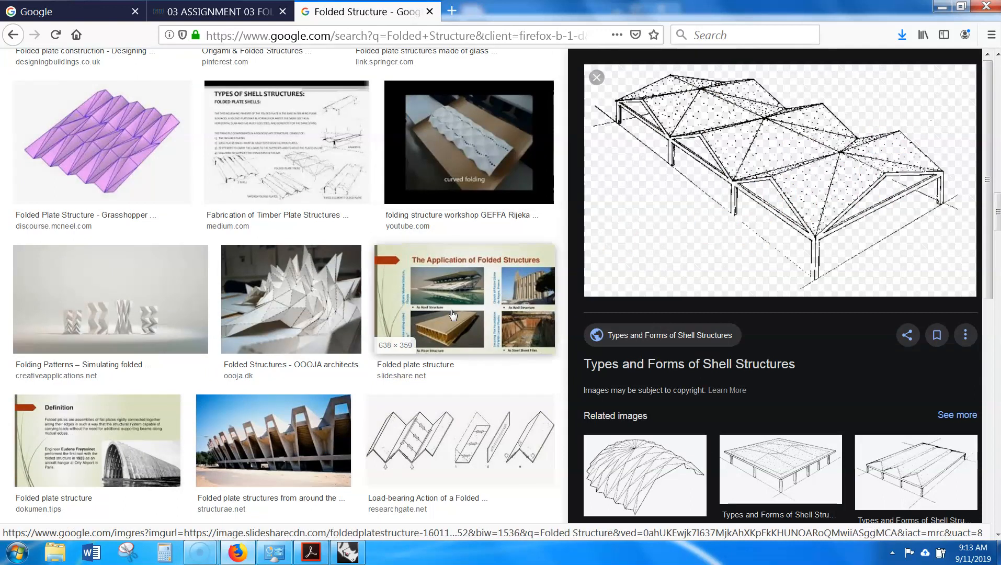
scroll(452, 314, "down", 3)
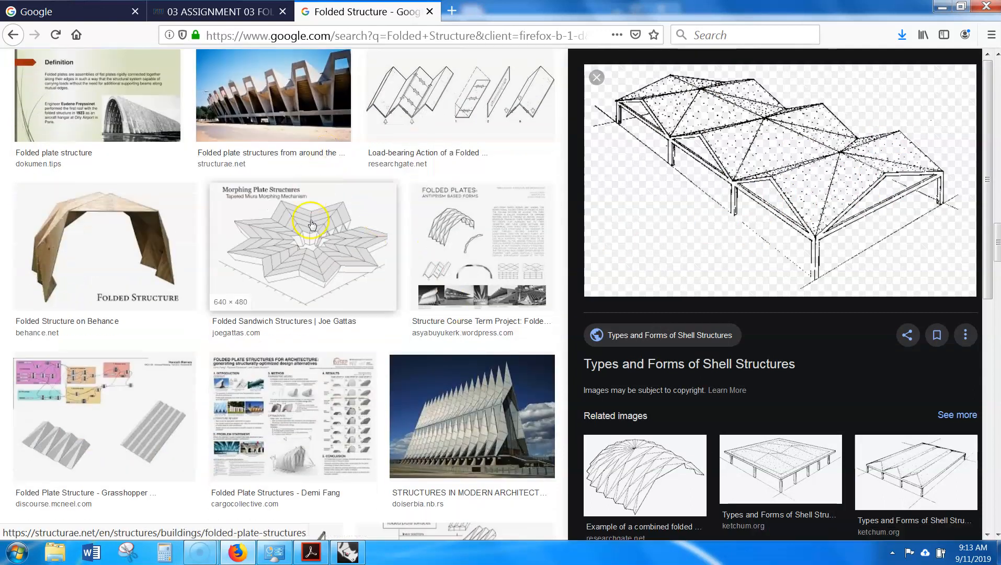
scroll(483, 325, "down", 3)
left_click(483, 325)
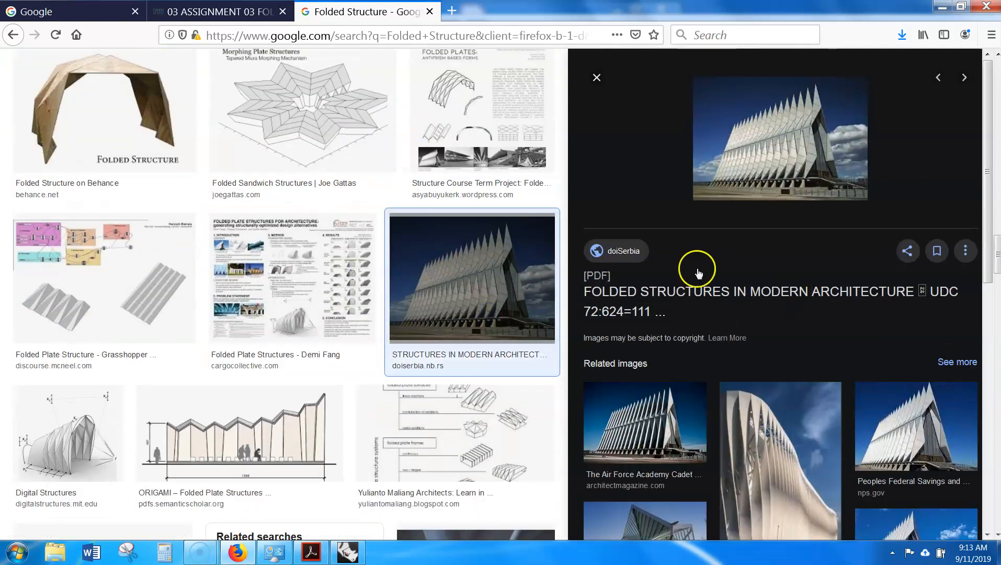
scroll(952, 194, "down", 4)
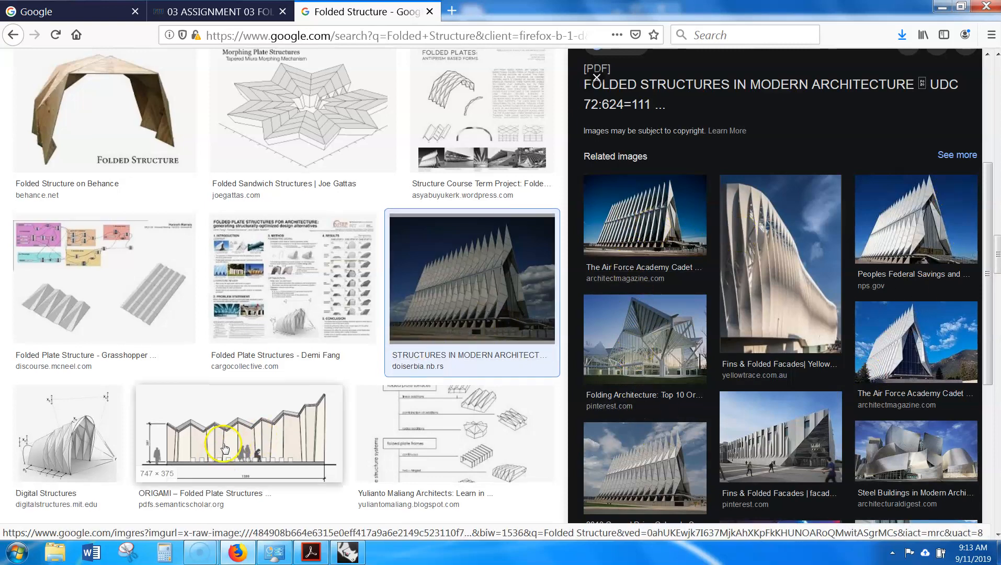
scroll(229, 441, "up", 8)
scroll(229, 441, "up", 5)
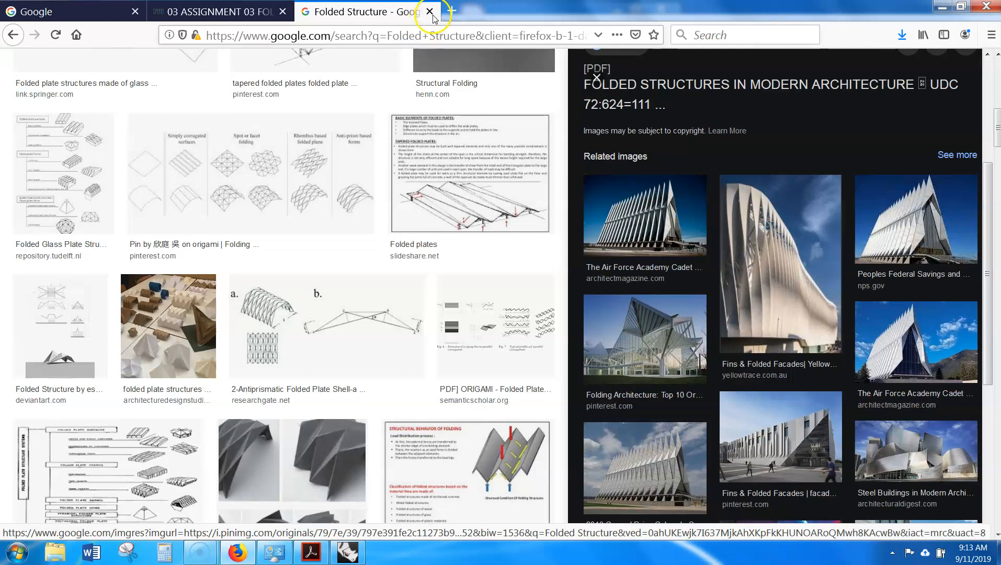
left_click(429, 12)
left_click(942, 7)
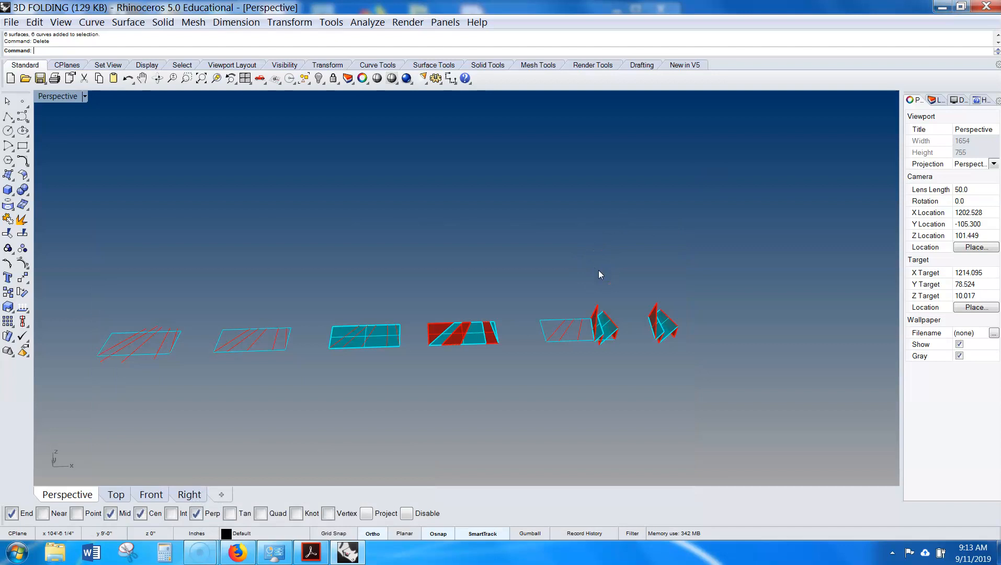
- Save the 3D FOLDING file
right_click_drag(656, 293, 533, 252)
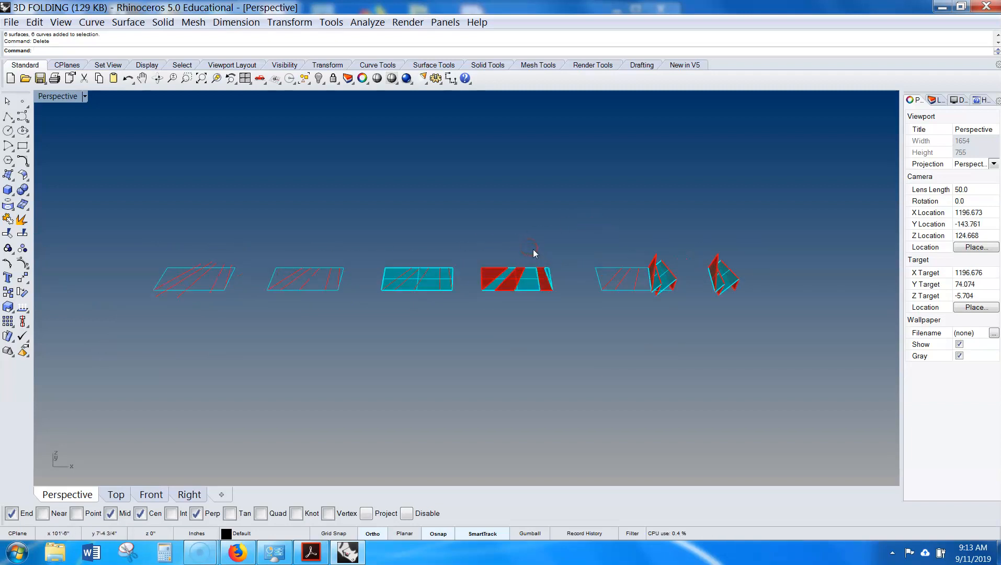
scroll(532, 249, "up", 2)
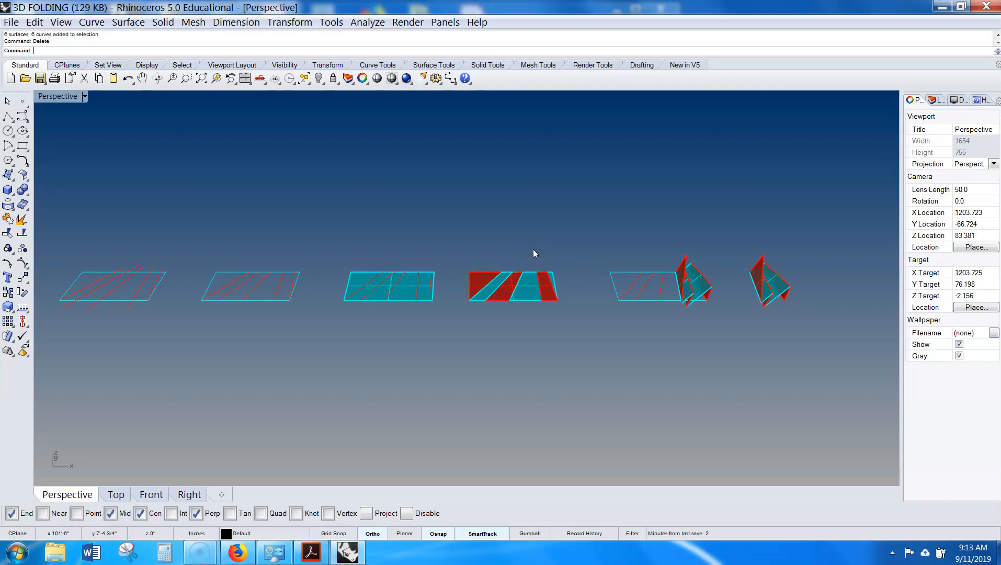
scroll(428, 266, "down", 2)
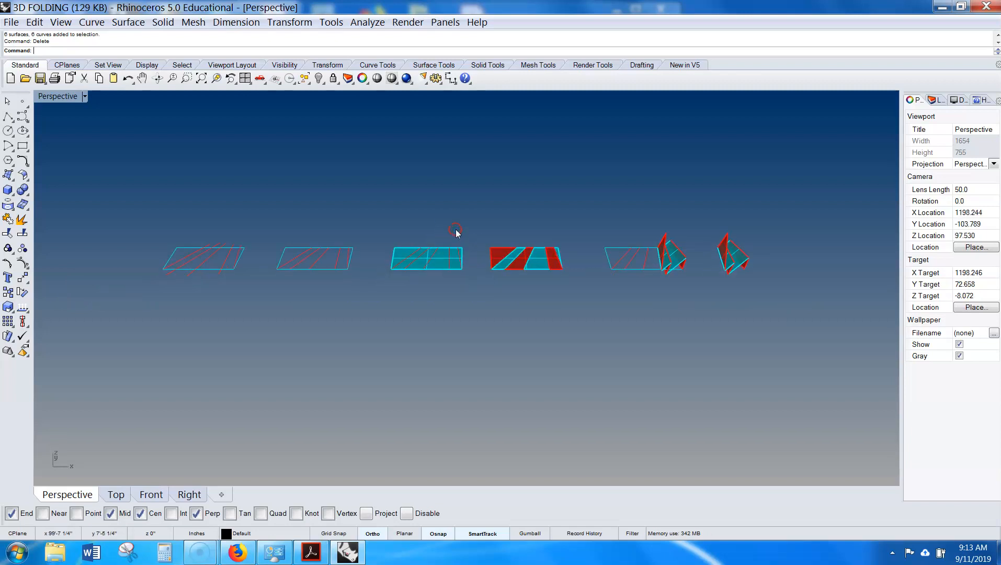
left_click(39, 79)
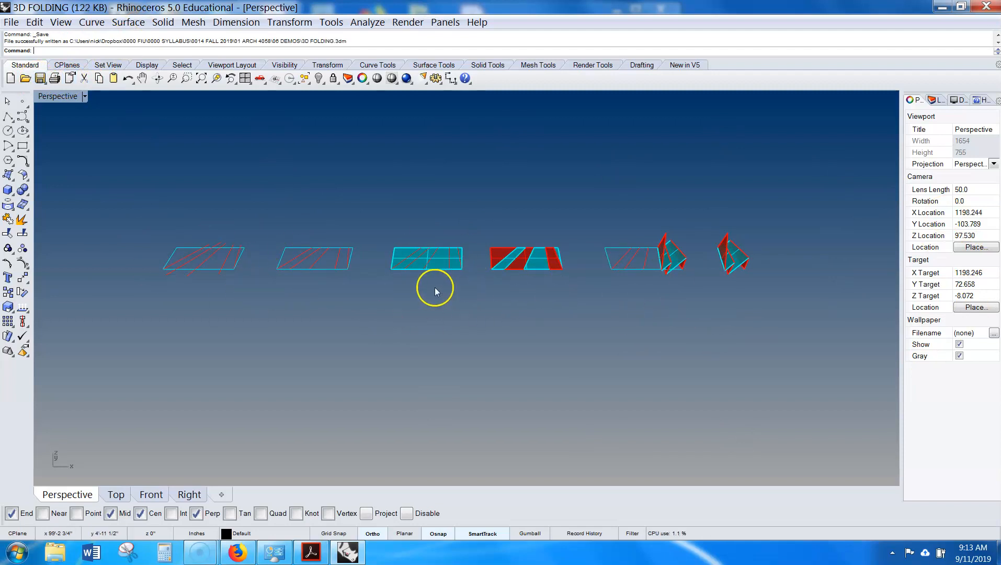
- Toggle between the four-viewport layout and a maximized Top view to review the row of folding models
right_click_drag(356, 343, 370, 315, "shift")
right_click_drag(362, 265, 358, 314, "shift")
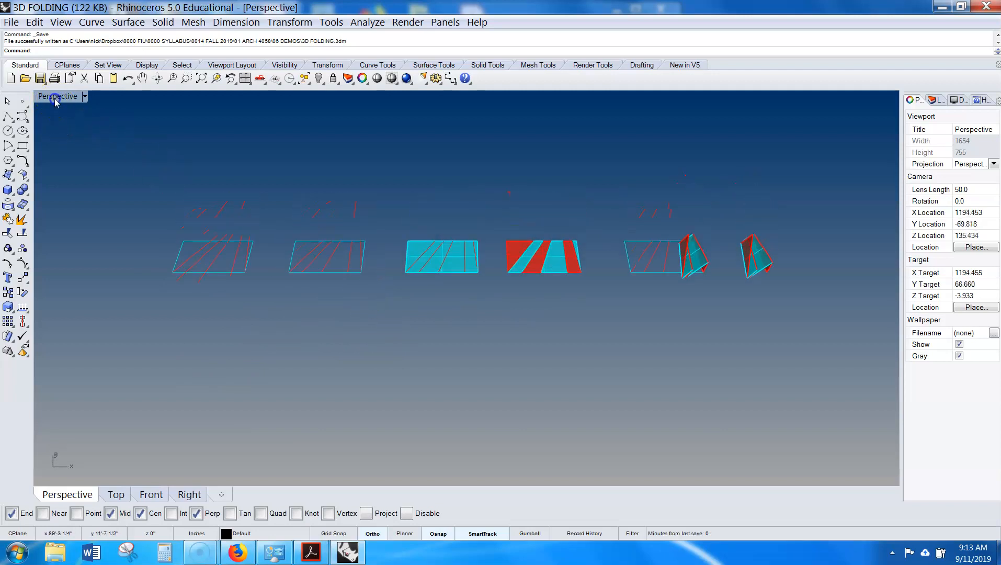
double_click(57, 96)
double_click(485, 95)
scroll(490, 182, "down", 6)
mouse_move(431, 231)
right_mouse_down("shift")
mouse_move(453, 177)
mouse_move(504, 179)
mouse_move(495, 175)
mouse_move(495, 223)
mouse_move(452, 224)
mouse_move(471, 222)
mouse_move(516, 182)
mouse_move(375, 238)
mouse_move(426, 228)
right_mouse_up("shift")
scroll(375, 239, "up", 2)
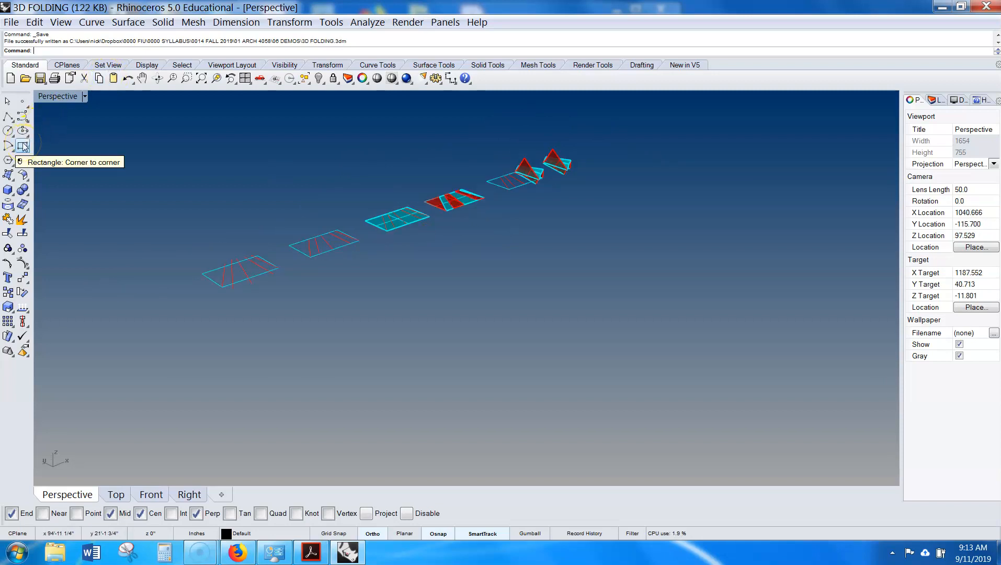
double_click(58, 96)
double_click(44, 97)
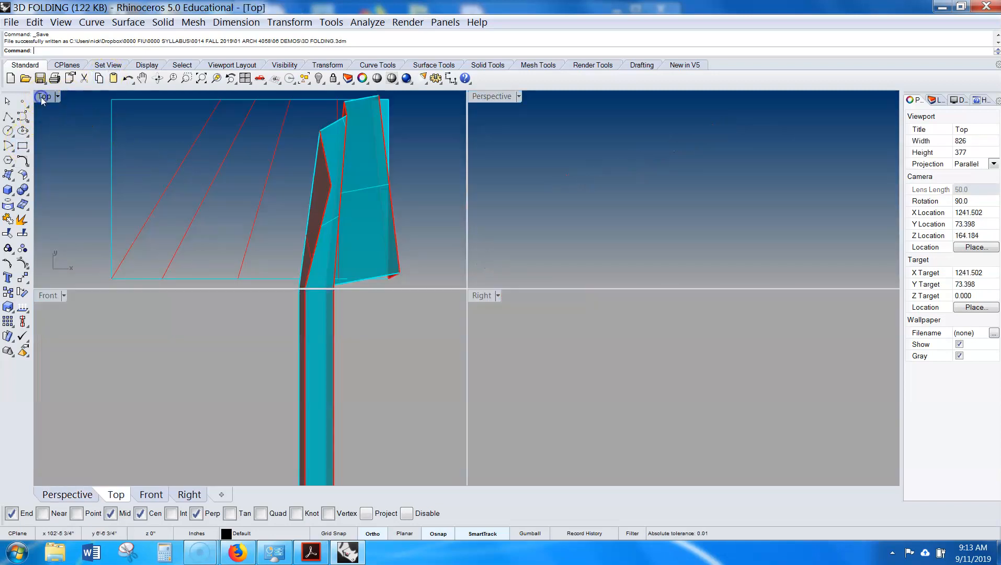
scroll(241, 199, "down", 6)
right_click_drag(200, 241, 444, 213)
scroll(446, 213, "down", 2)
right_click_drag(345, 209, 511, 225)
right_click_drag(575, 214, 510, 250)
scroll(499, 239, "up", 4)
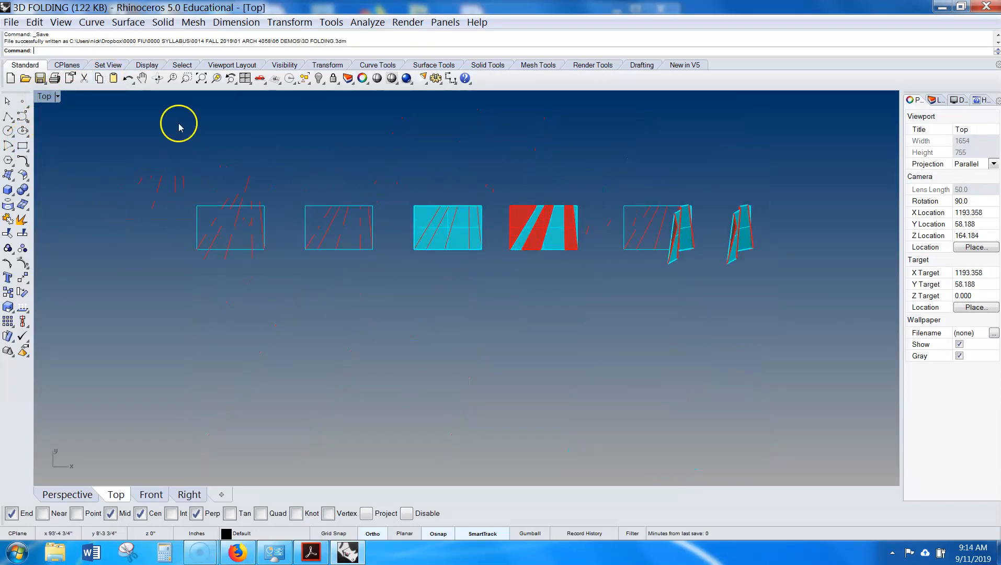
- Draw two rectangles below the row of folding models, a tall narrow one and a long horizontal one beside it
left_click(23, 146)
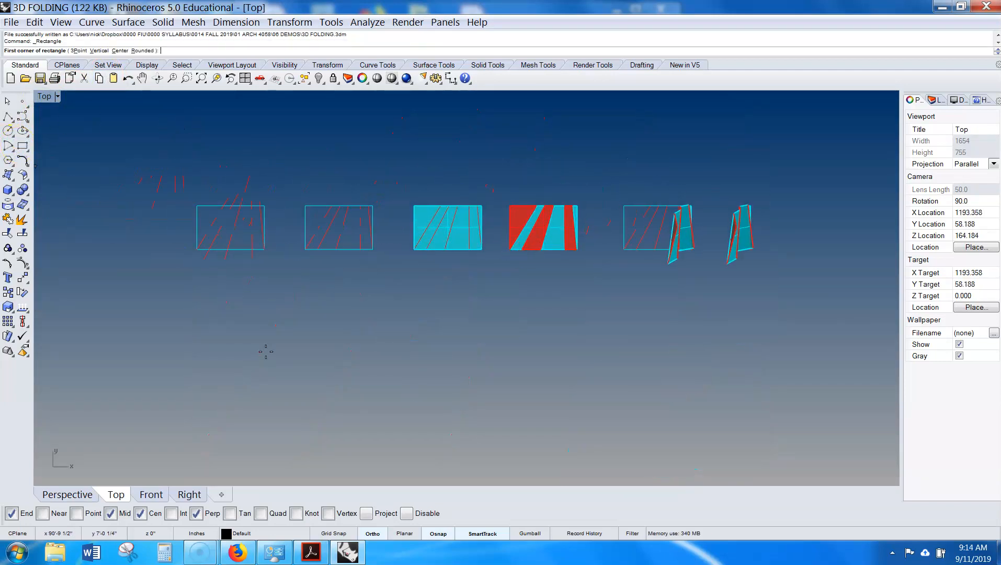
left_click(188, 375)
right_click_drag(214, 435, 208, 362)
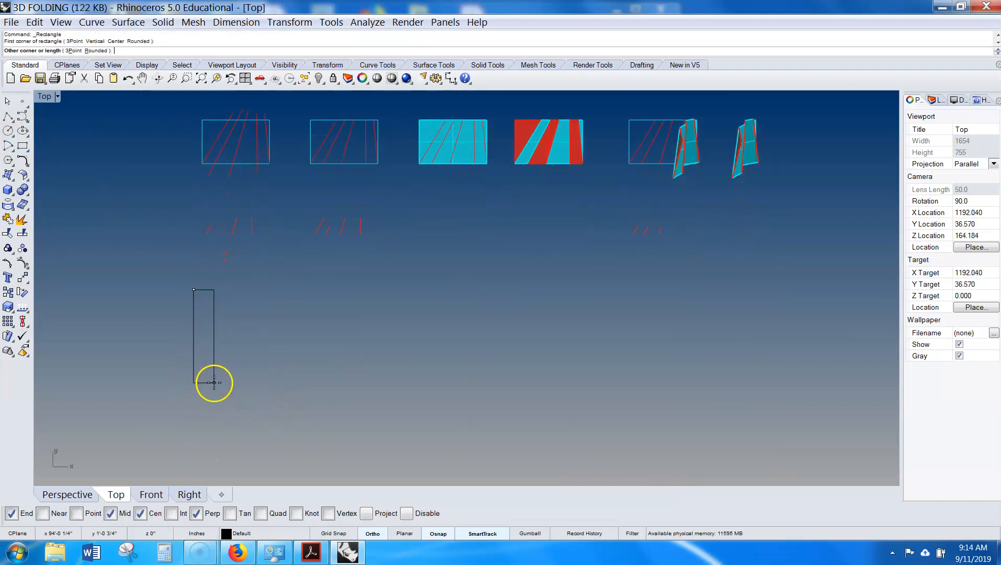
left_click(213, 381)
right_click(268, 303)
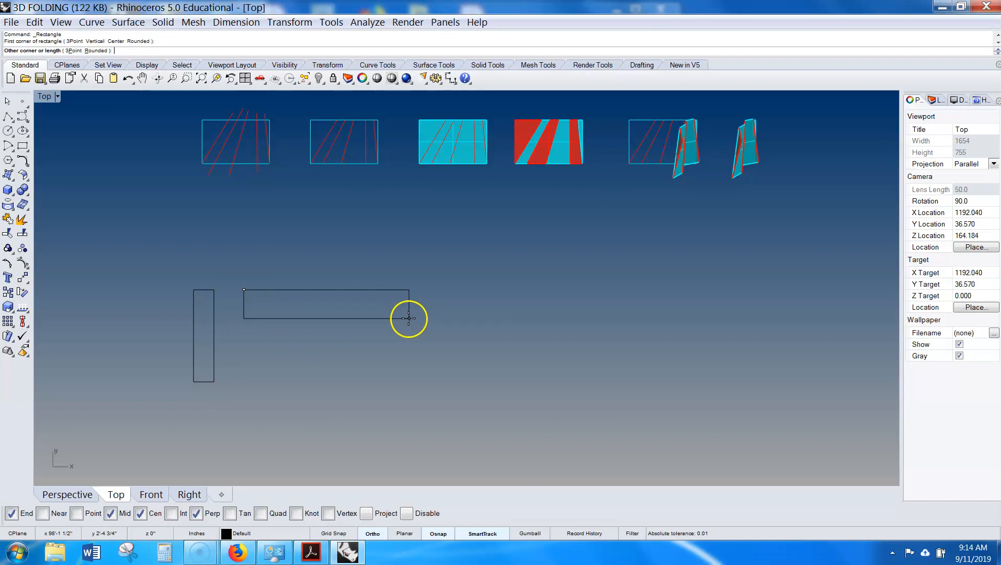
left_click(429, 324)
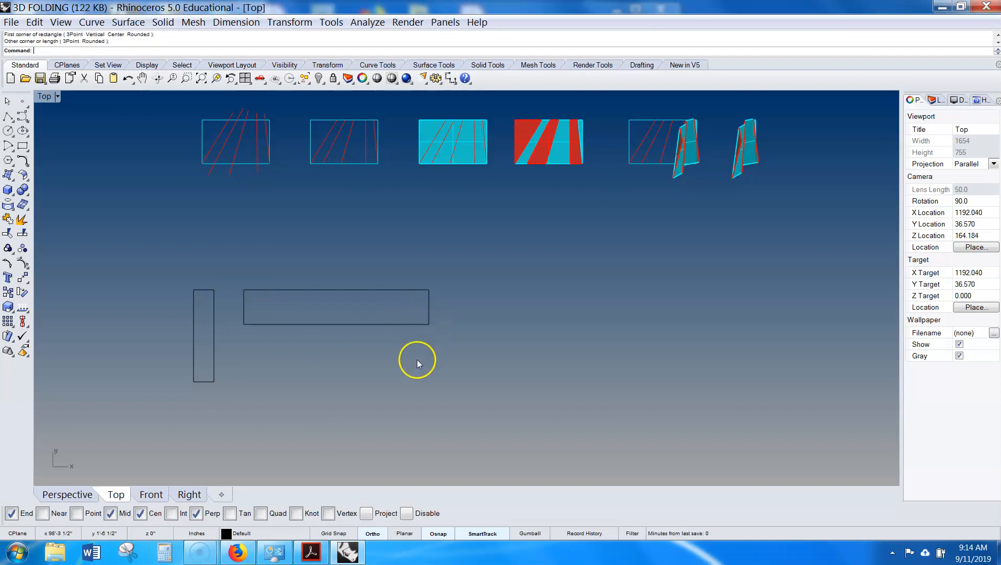
- Draw a closed right-triangle polyline to the right of the rectangles
right_click_drag(375, 361, 335, 336)
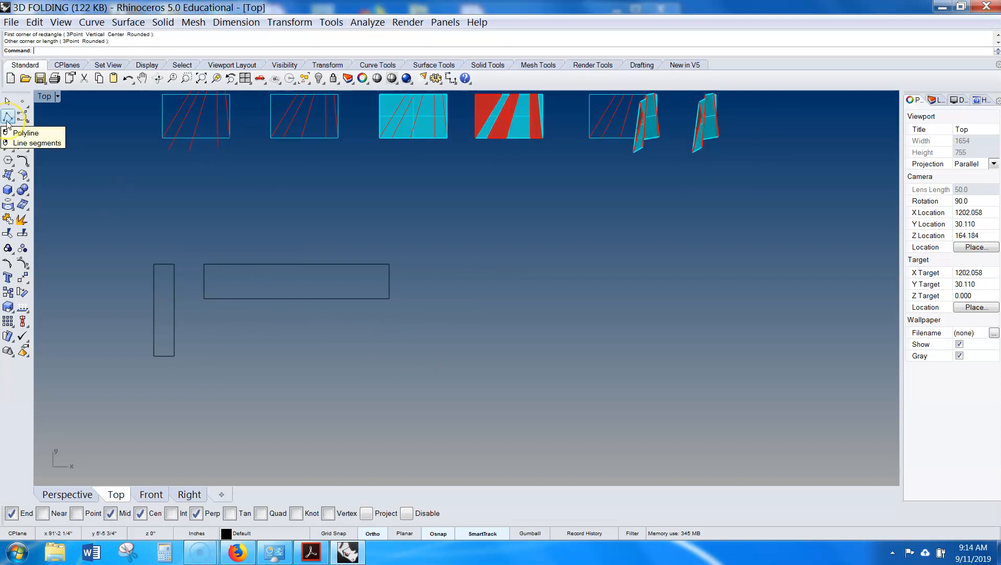
left_click(7, 116)
right_click_drag(489, 351, 399, 347)
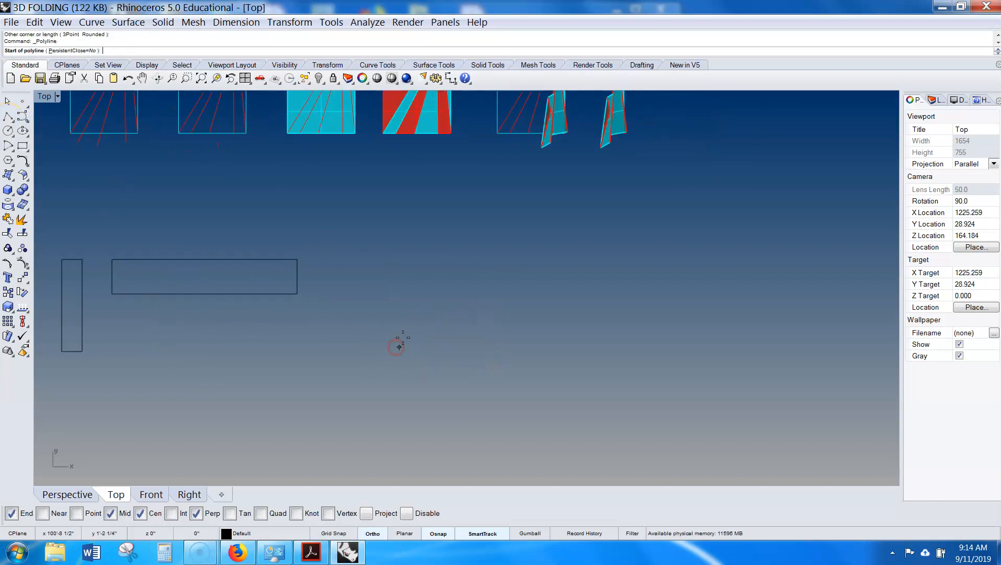
left_click(420, 260)
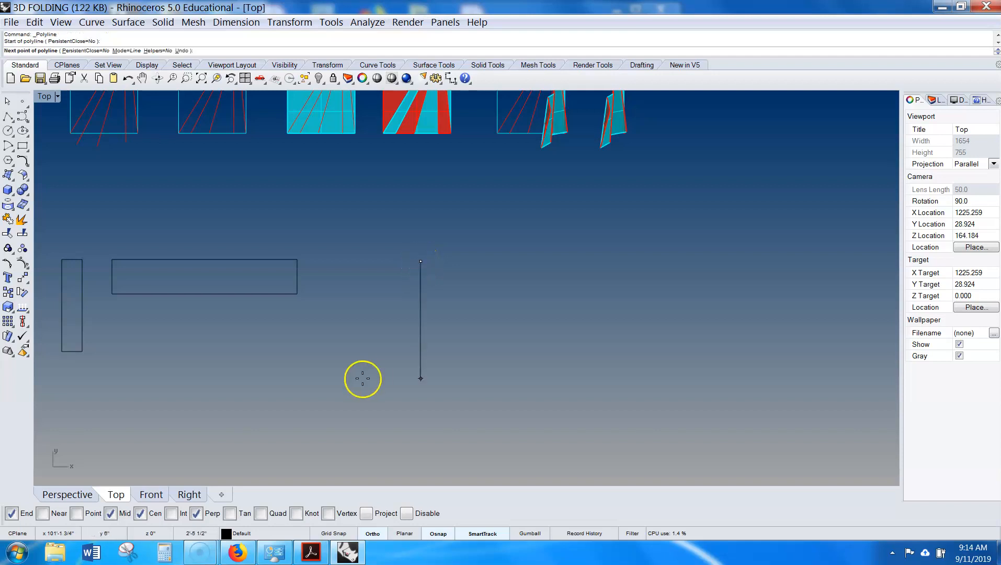
left_click(420, 384)
left_click(497, 383)
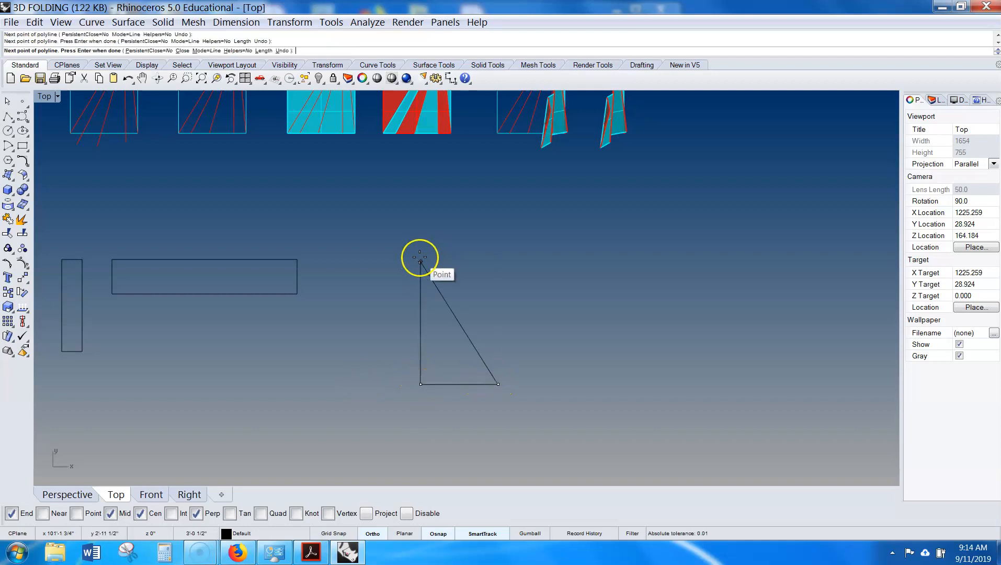
left_click(421, 260)
- Turn on the triangle's control points and stretch its top vertex upward to make it taller
right_click_drag(554, 298, 471, 290)
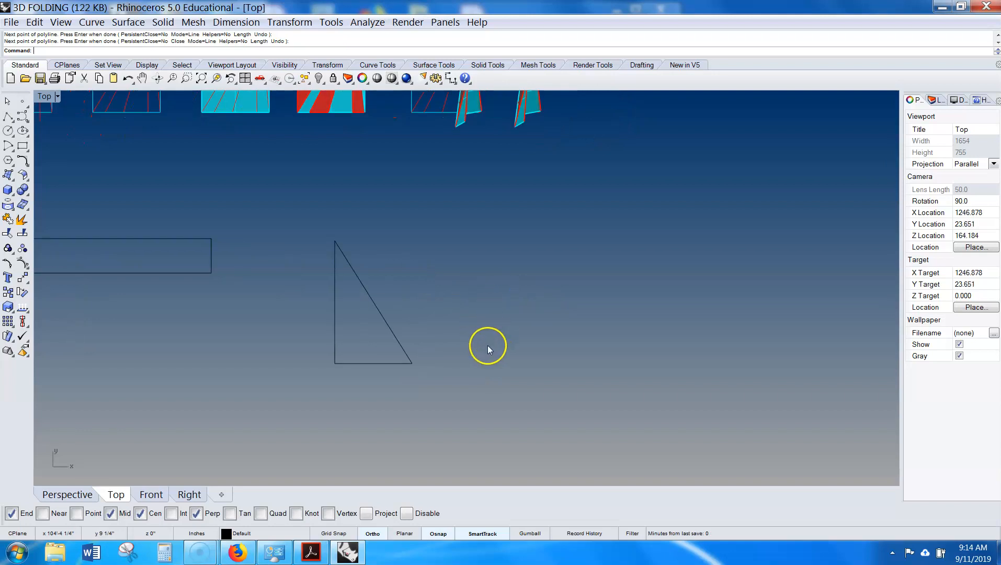
left_click_drag(287, 281, 287, 281)
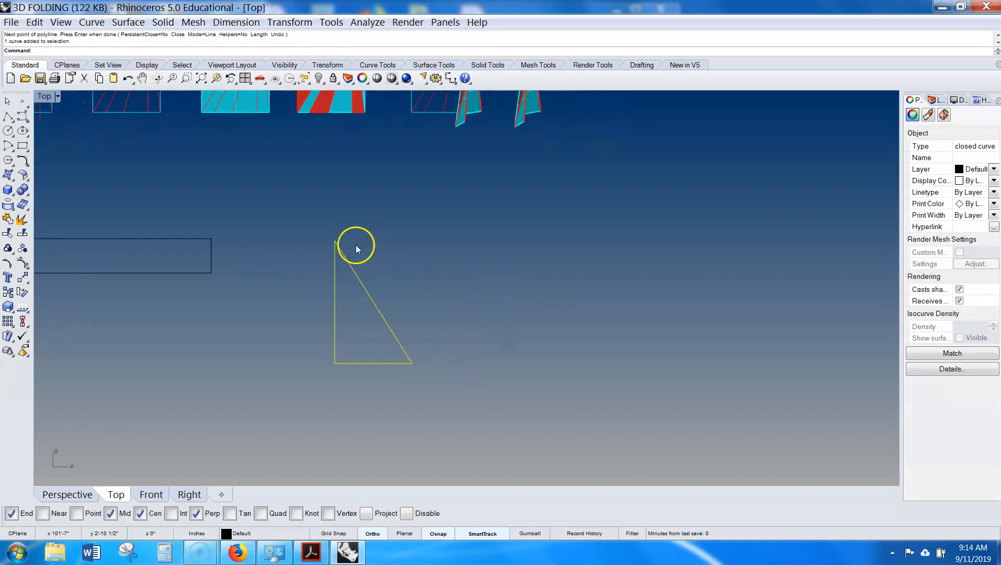
left_click(31, 270)
left_click(334, 241)
left_click_drag(334, 240, 335, 174)
right_click_drag(481, 279, 412, 293)
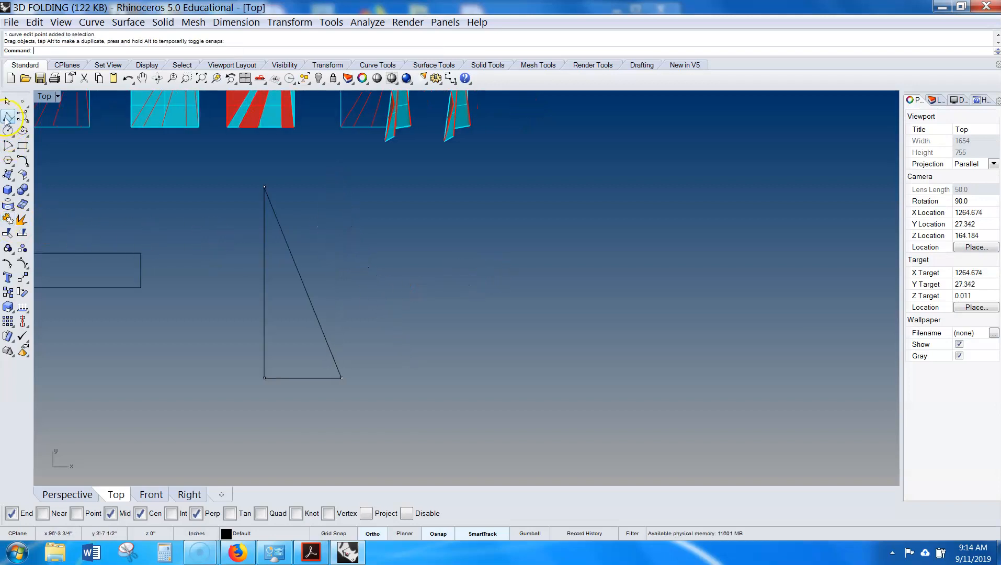
- Draw a second, flatter closed triangle polyline beside the first one
left_click(8, 116)
left_click(390, 378)
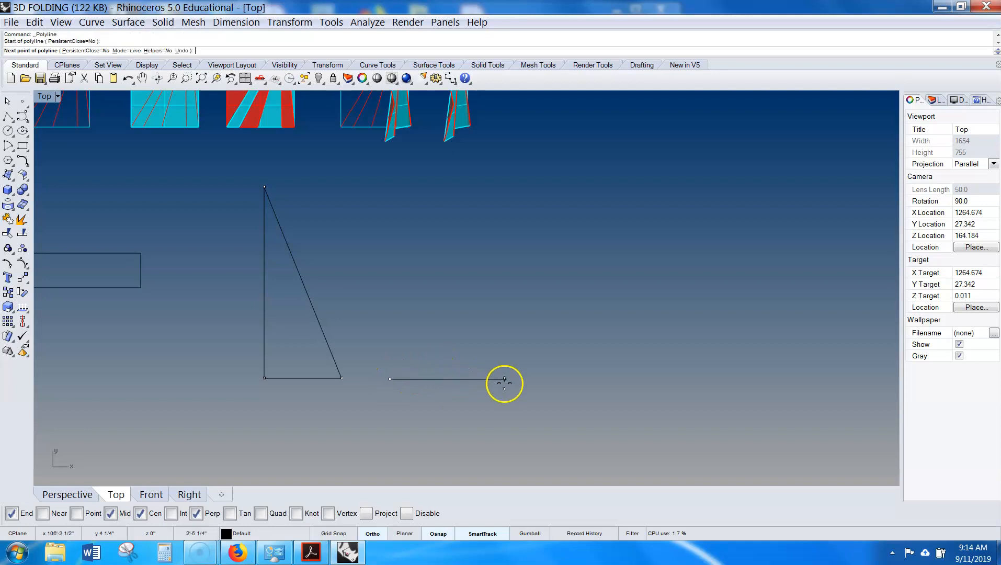
left_click(639, 382)
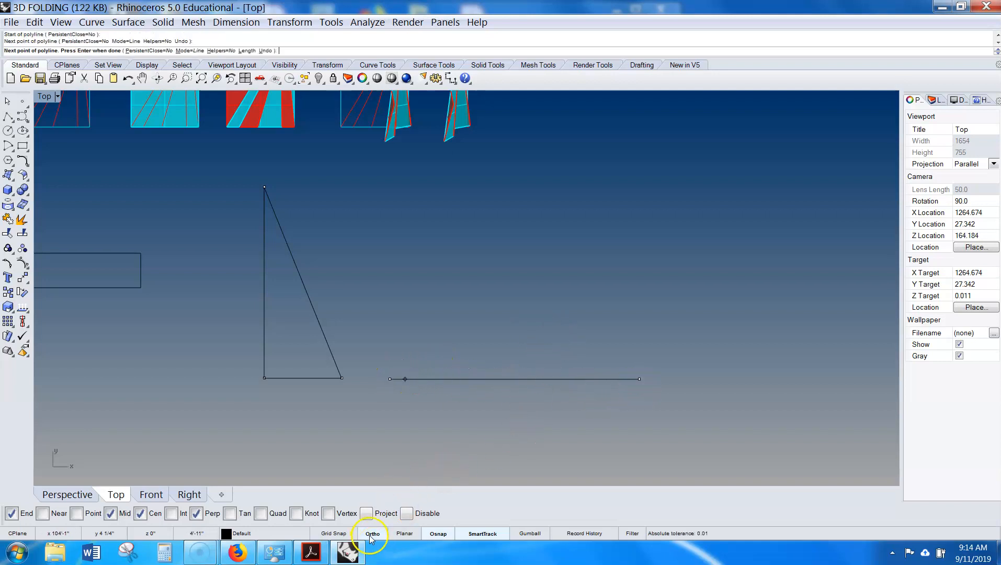
left_click(433, 313)
left_click(389, 375)
scroll(568, 350, "down", 3)
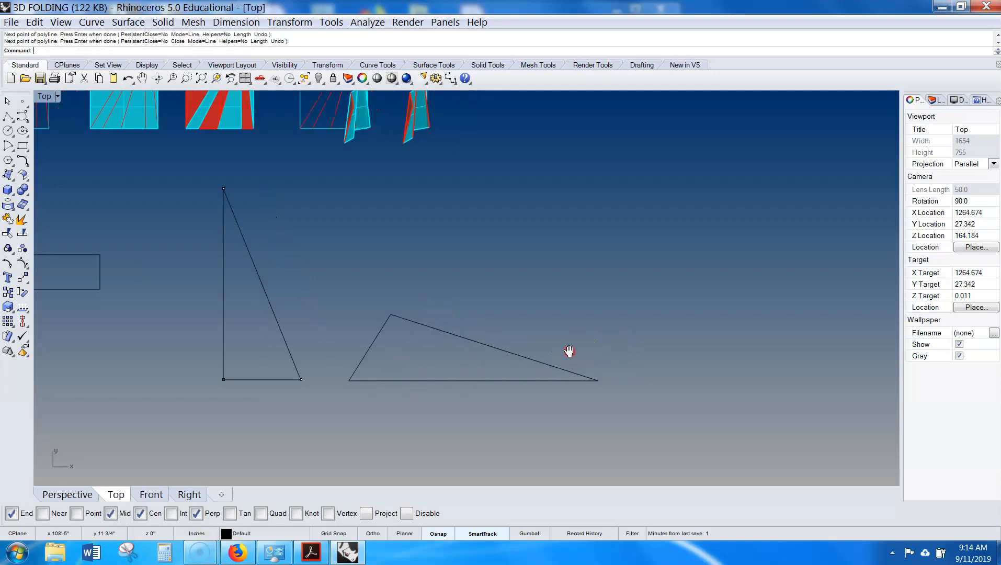
right_click_drag(595, 295, 525, 292)
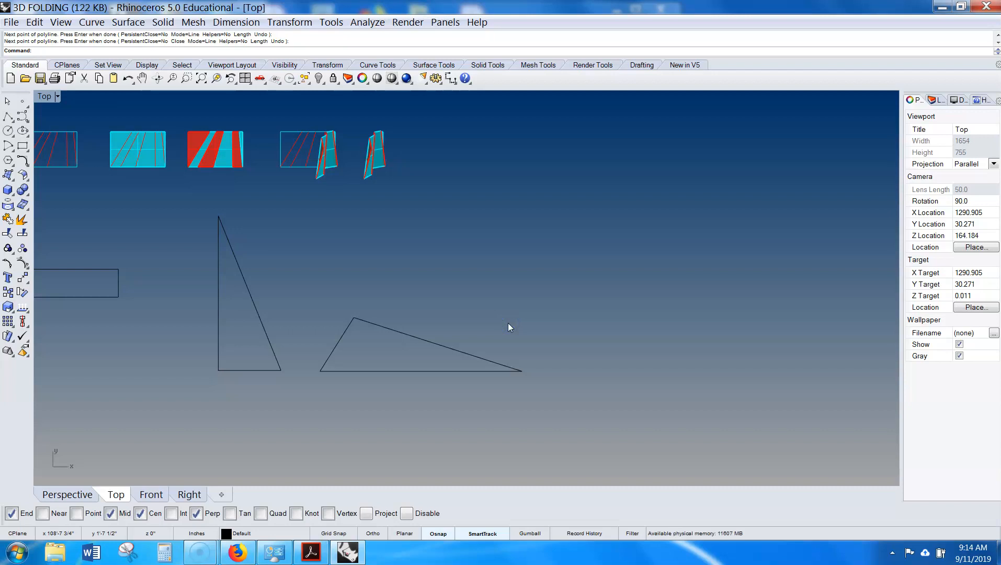
- Select both triangles and copy them to the right in the Perspective view
left_click_drag(250, 371, 228, 376)
right_click_drag(383, 301, 397, 338)
double_click(46, 93)
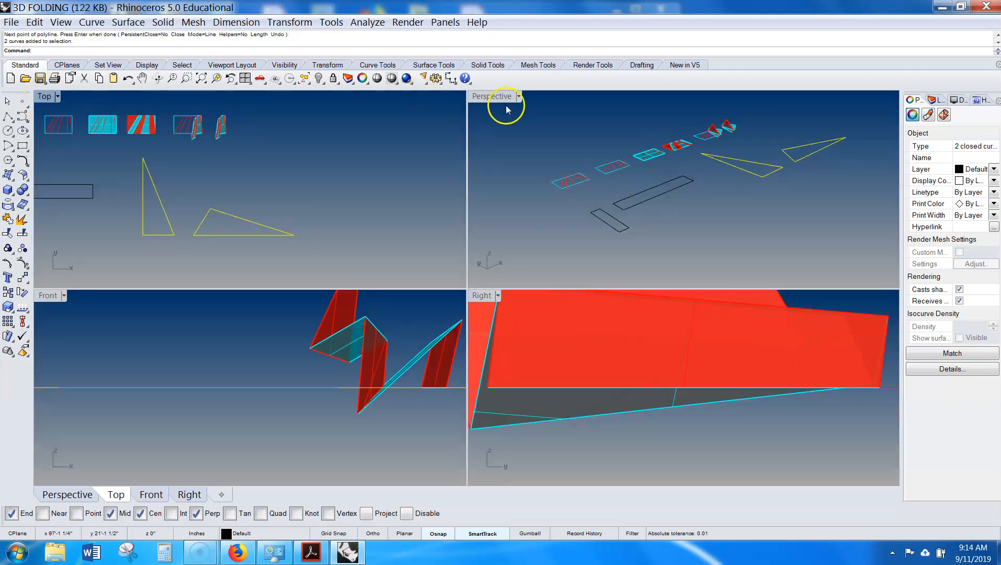
double_click(503, 99)
right_click_drag(617, 259, 407, 246)
left_click(410, 249)
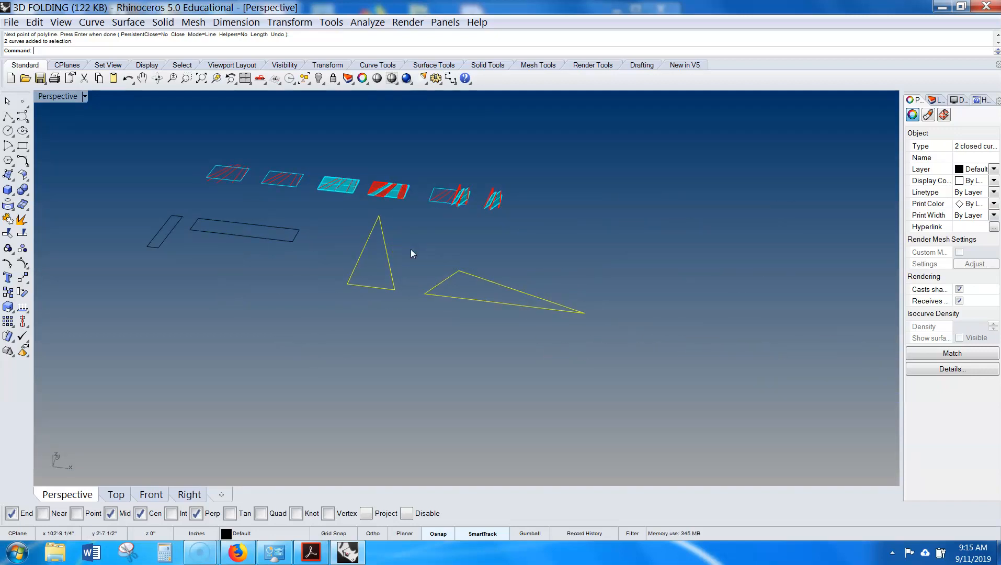
right_click_drag(570, 264, 401, 340)
scroll(401, 339, "down", 4)
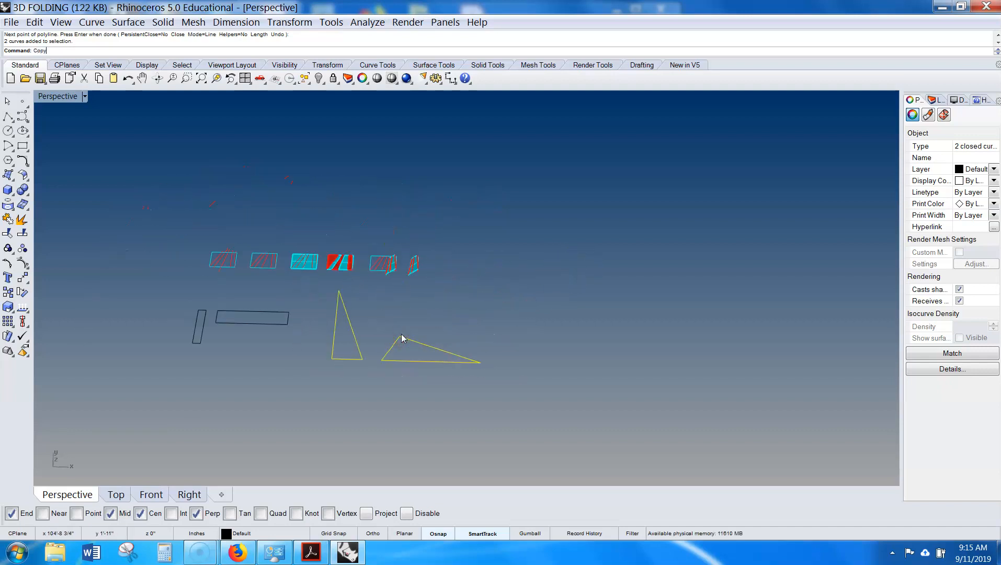
key("Return")
left_click(382, 361)
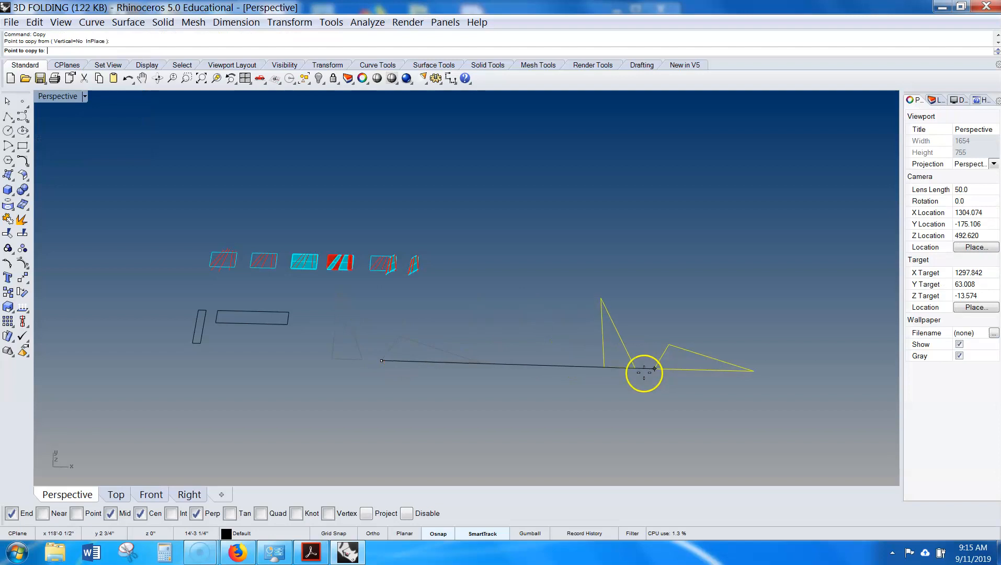
left_click(372, 532)
left_click(639, 406)
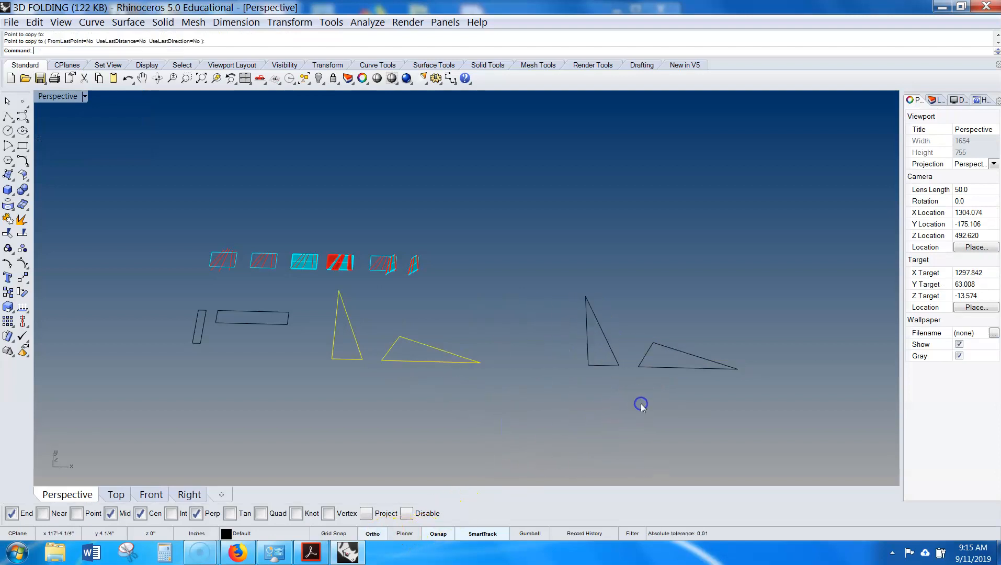
- Use Rotate3D to stand the copied tall triangle upright about its base edge
right_click_drag(685, 345, 460, 337)
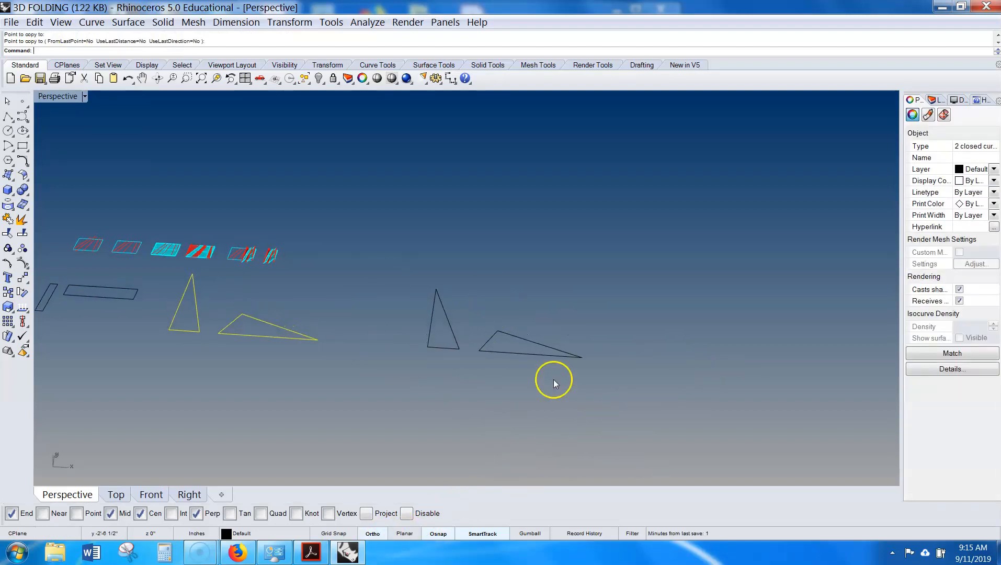
left_click(405, 336)
right_click_drag(441, 343, 561, 343, "shift")
scroll(634, 340, "up", 2)
right_click_drag(647, 325, 566, 330, "shift")
left_click_drag(567, 330, 439, 400)
right_click_drag(508, 368, 441, 320)
left_click(574, 286)
left_click_drag(509, 239, 418, 323)
right_click_drag(419, 323, 440, 324)
scroll(439, 322, "up", 4)
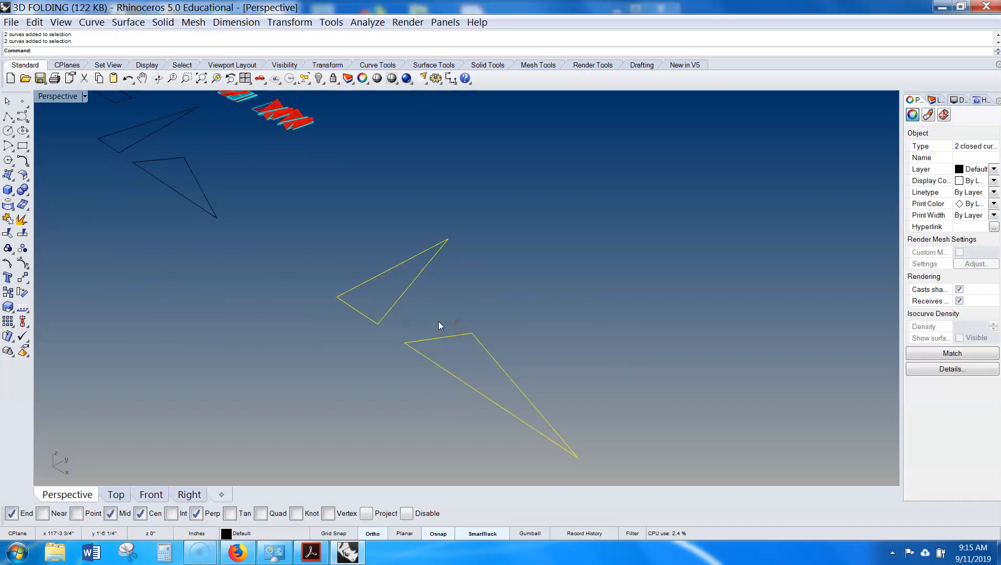
key("Return")
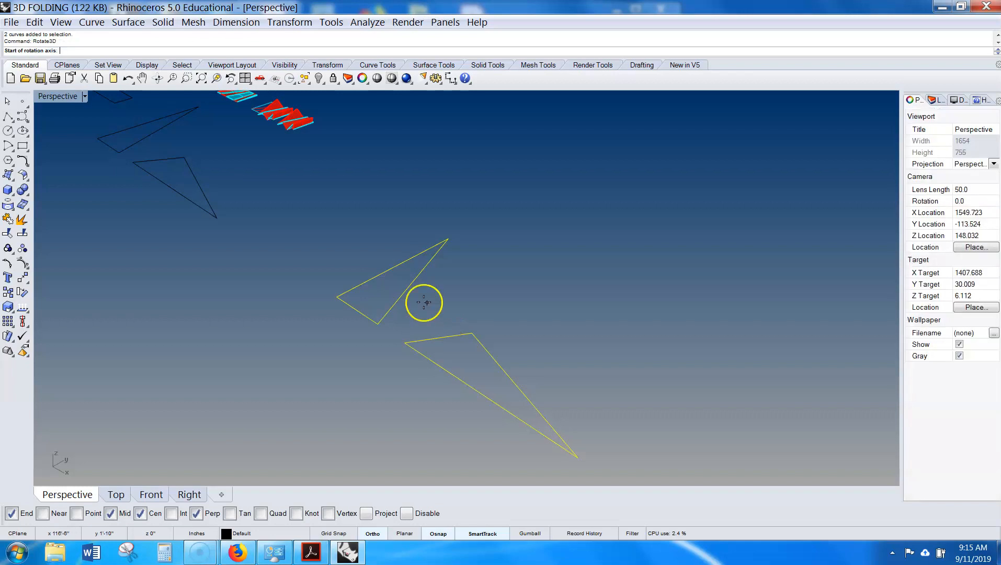
left_click(333, 300)
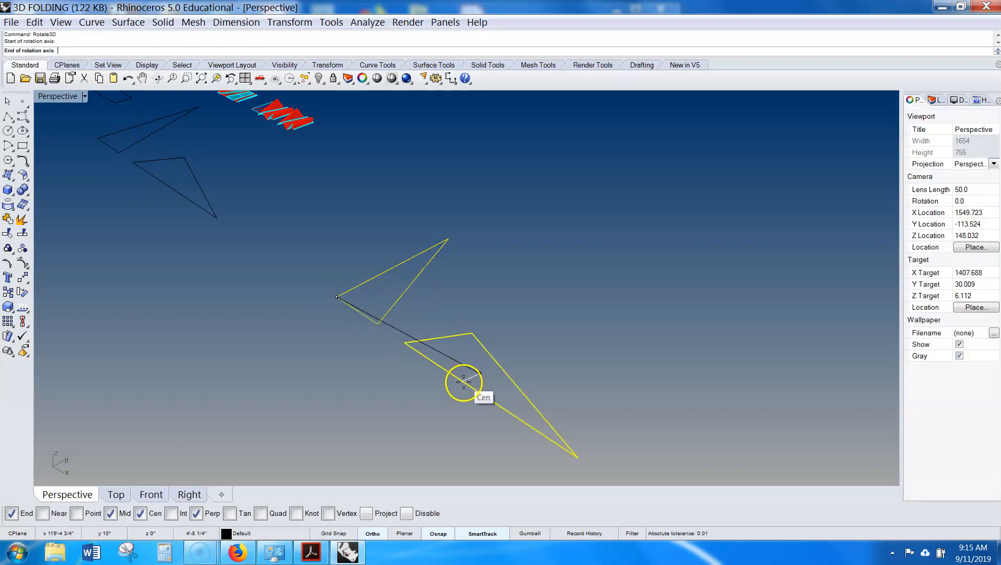
left_click(378, 324)
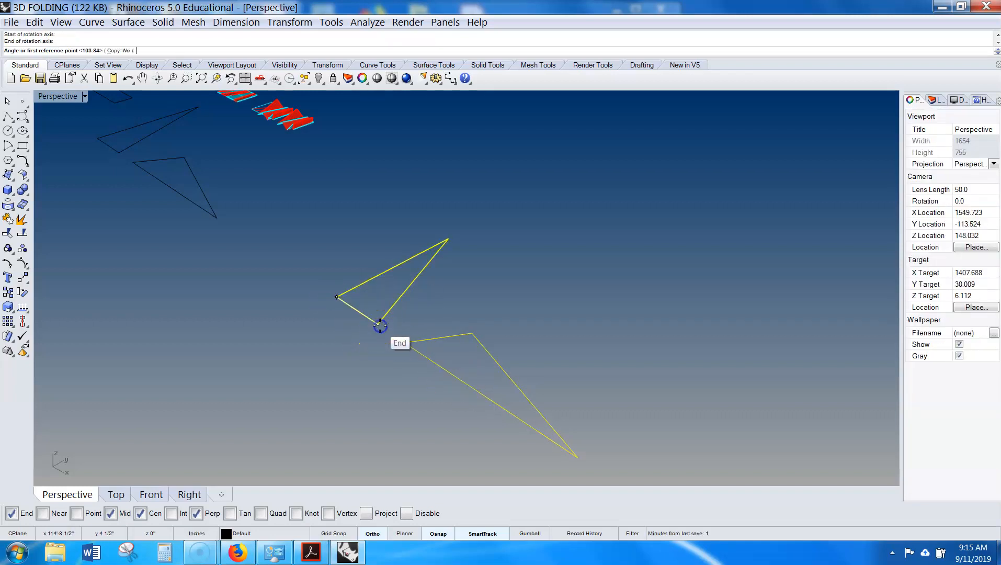
left_click(439, 231)
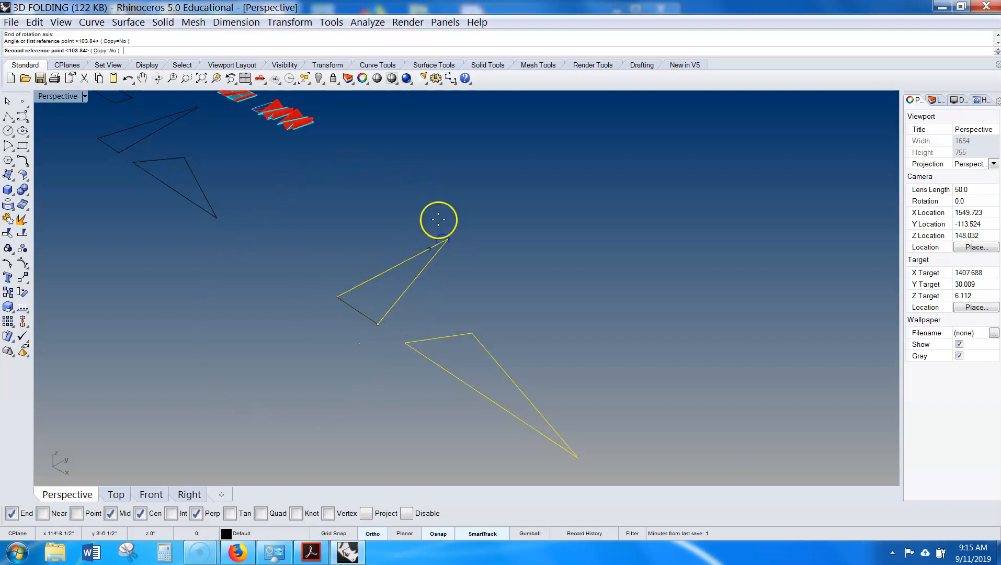
left_click(325, 214)
- Move the copied flat triangle to the base corner of the upright triangle
right_click_drag(369, 314, 366, 339)
left_click(421, 305)
left_click(429, 361)
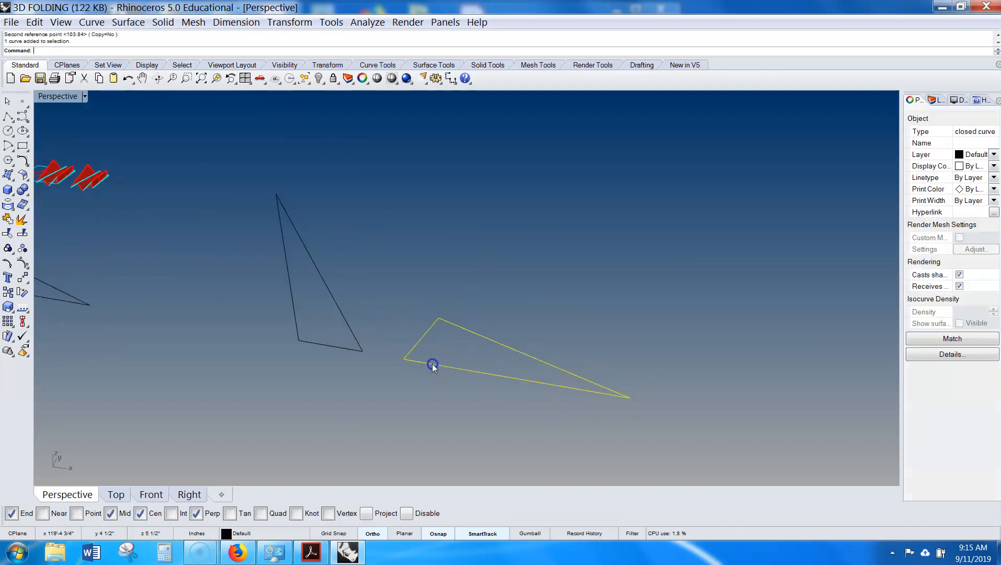
type("m")
key("Return")
left_click(401, 359)
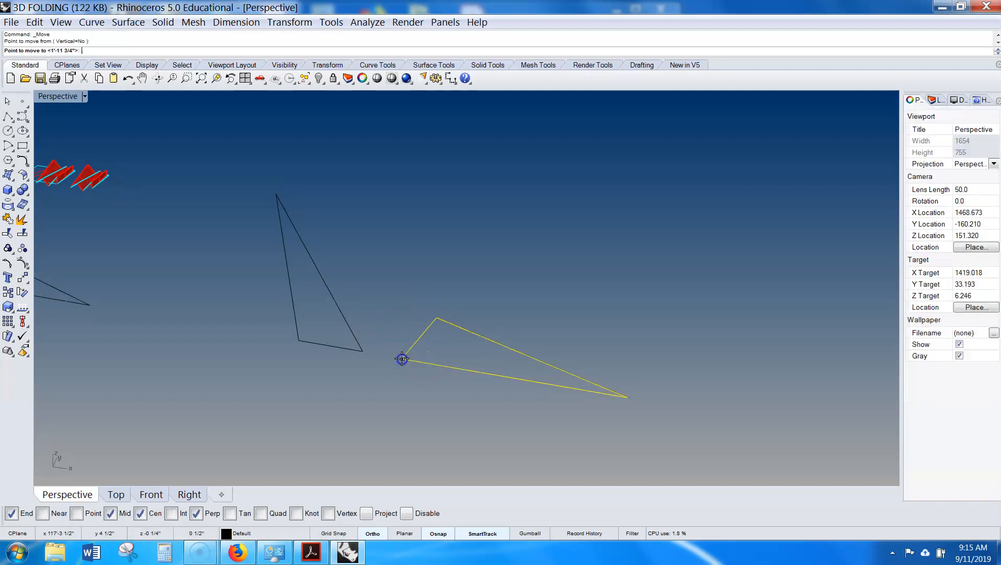
left_click(299, 341)
- Move the flat triangle away from the upright triangle
right_click_drag(300, 341, 457, 360)
key("Return")
left_click(458, 391)
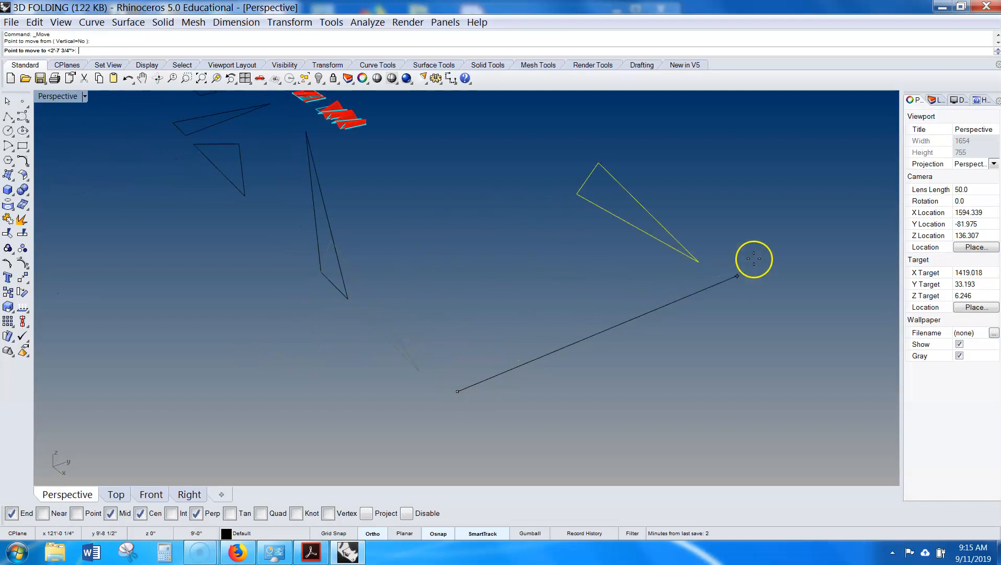
left_click(861, 213)
- Draw a 20' polyline line from the upright triangle's base corner
right_click_drag(794, 251, 554, 317)
left_click(717, 232)
type("Polyline")
key("Return")
left_click(419, 322)
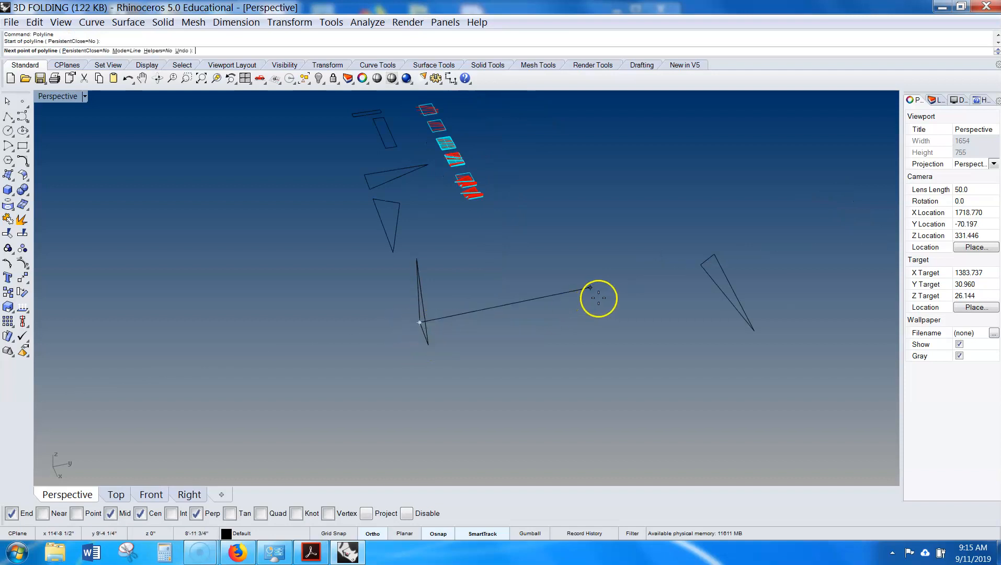
type("20")
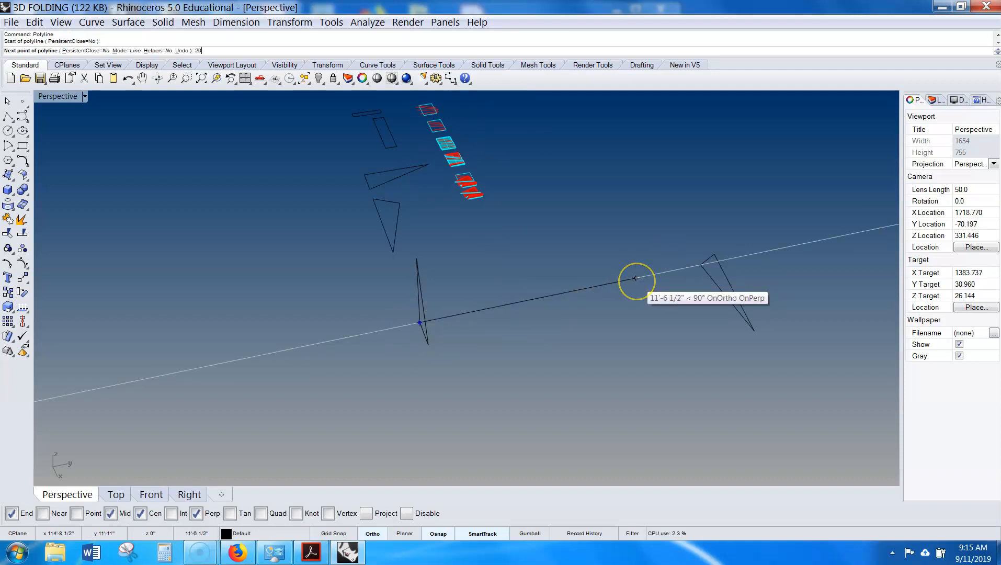
type("'")
key("Return")
scroll(636, 278, "down", 2)
key("Return")
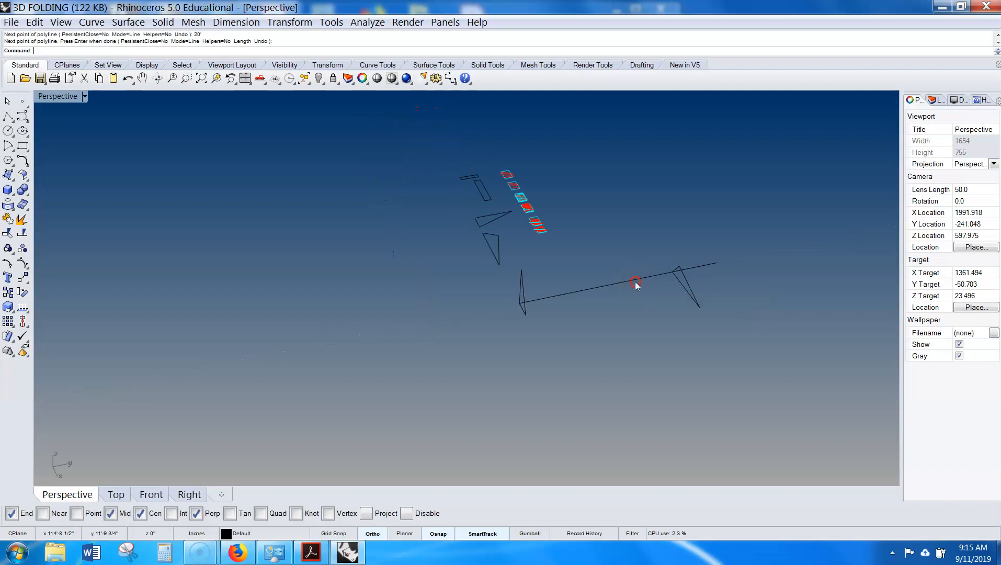
- Move the flat triangle so its corner sits at the end of the 20' line
left_click(691, 312)
type("m")
key("Return")
left_click(677, 269)
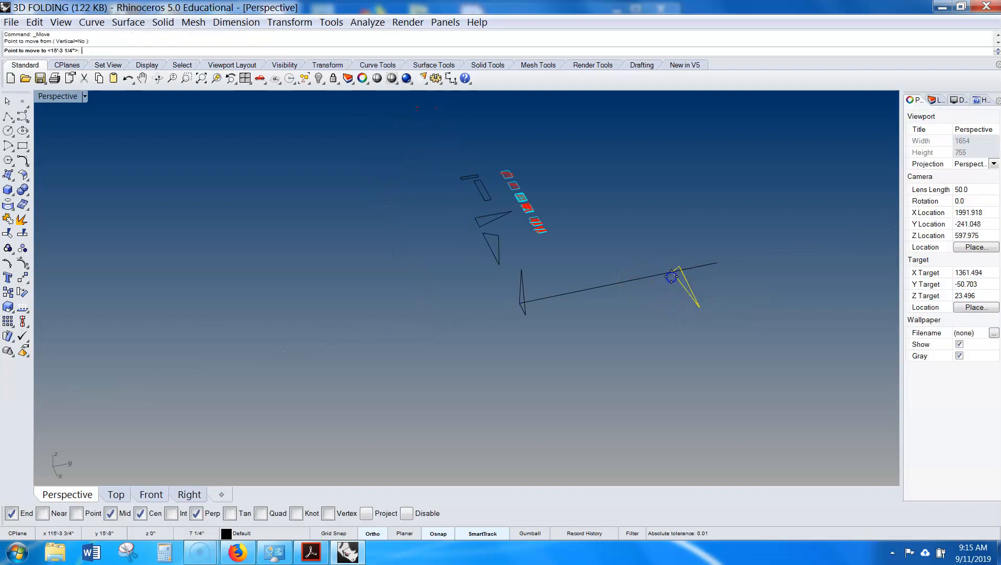
left_click(715, 261)
key("Escape")
- Copy the upright triangle, its flat triangle and the connecting line to a new position to the right
right_click_drag(681, 311, 547, 273)
scroll(518, 312, "up", 4)
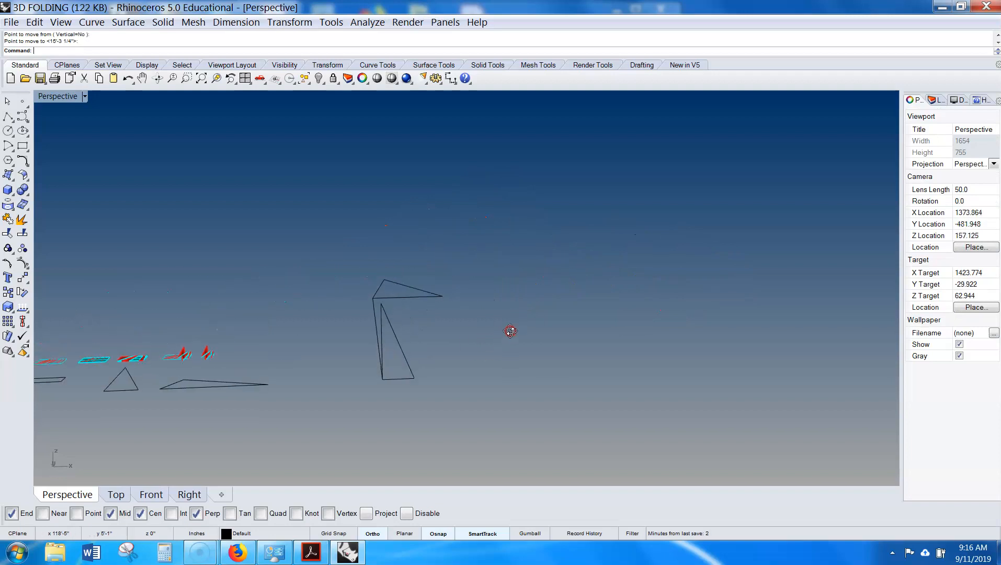
right_click_drag(510, 329, 554, 292)
left_click(495, 278)
left_click(486, 346, "shift")
left_click_drag(582, 245, 476, 375)
type("copy")
key("Return")
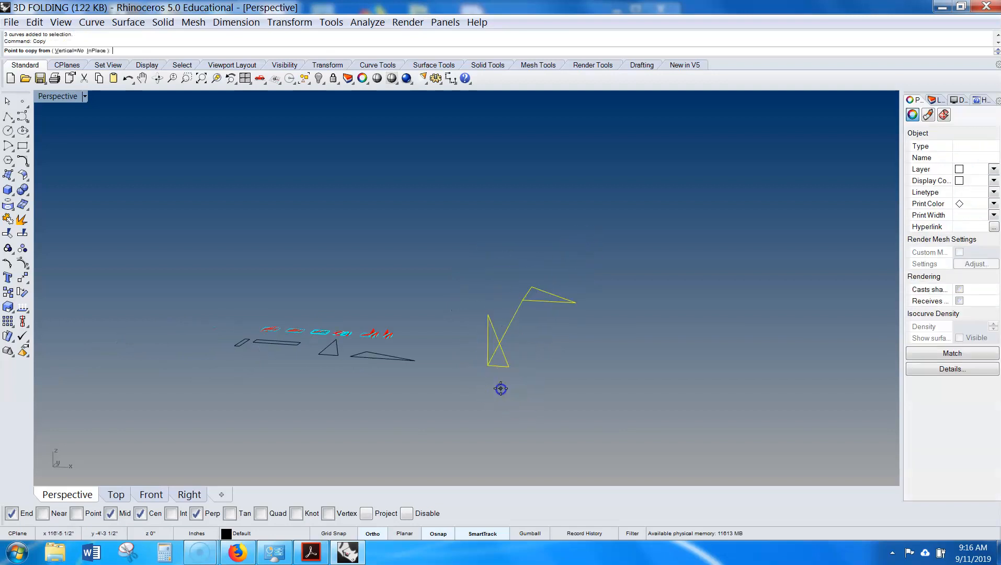
left_click(500, 388)
left_click(694, 402)
key("Return")
- Start a loft between the copied upright triangle and its flat triangle
mouse_move(699, 402)
right_mouse_down()
mouse_move(669, 398)
mouse_move(682, 402)
right_mouse_up()
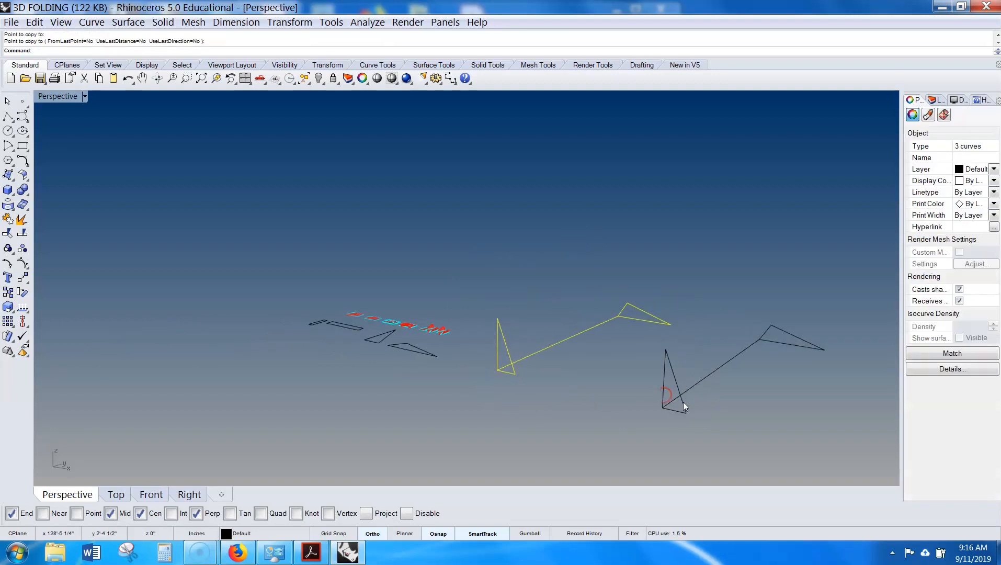
left_click(680, 402)
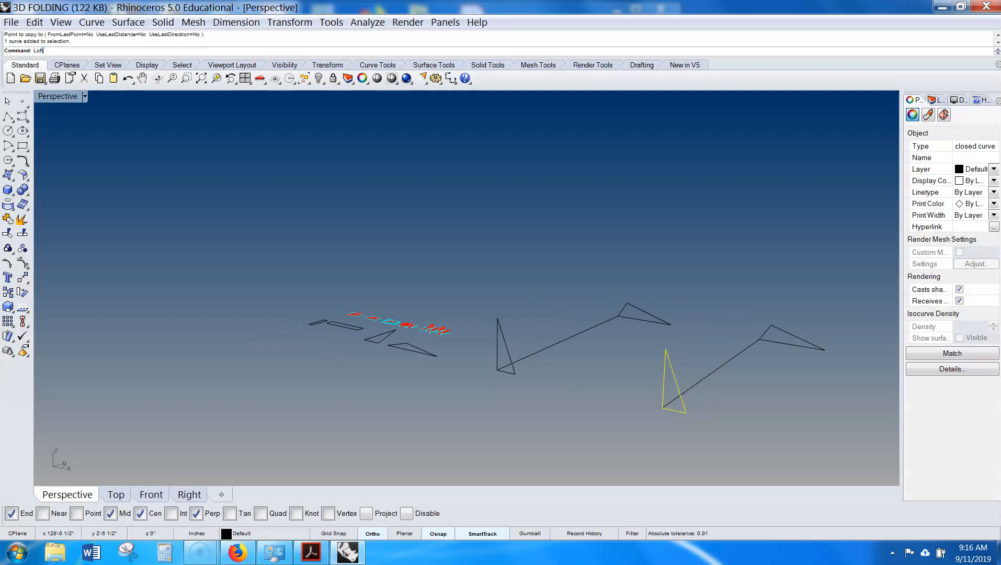
type("Loft")
key("Return")
left_click(676, 401)
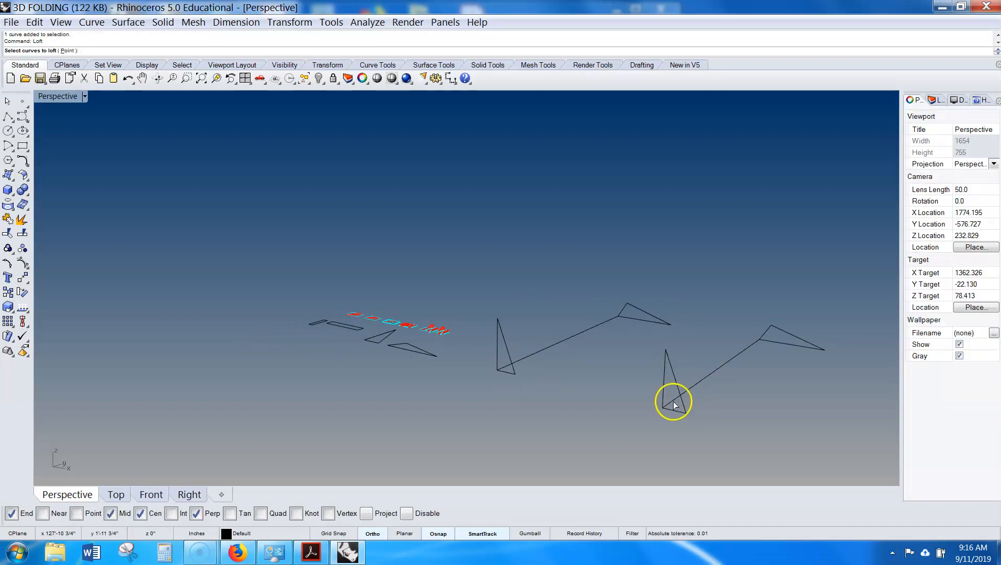
left_click(803, 337)
right_click(811, 387)
right_click(811, 390)
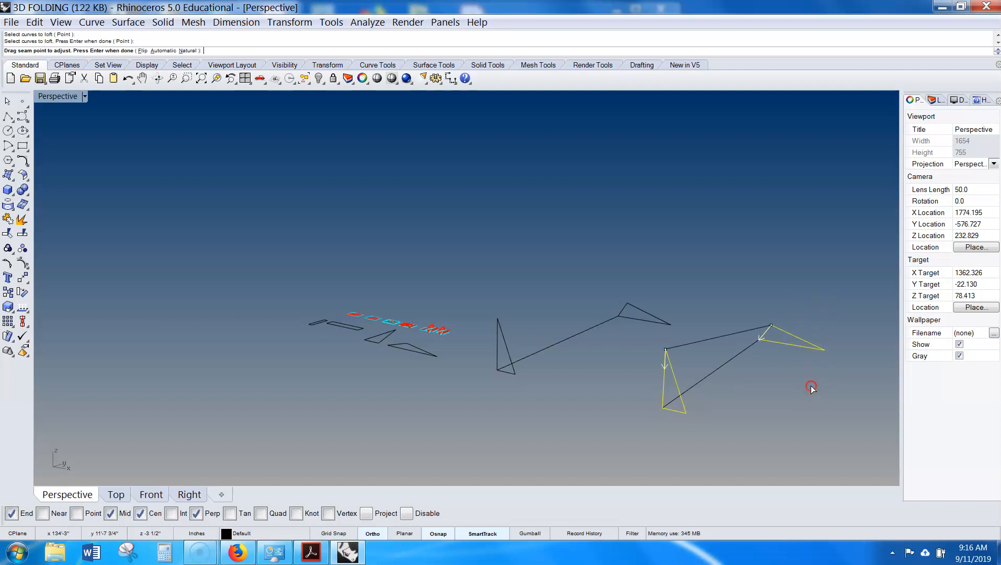
right_click_drag(578, 380, 479, 281)
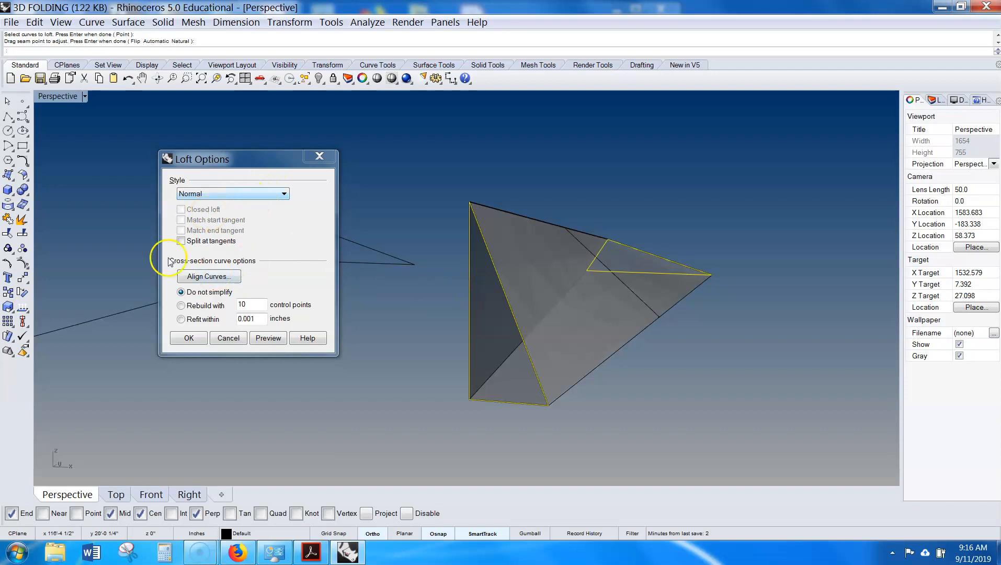
- Preview the Normal, Loose, Tight and Straight sections loft styles and cancel the loft
left_click(267, 338)
left_click(284, 194)
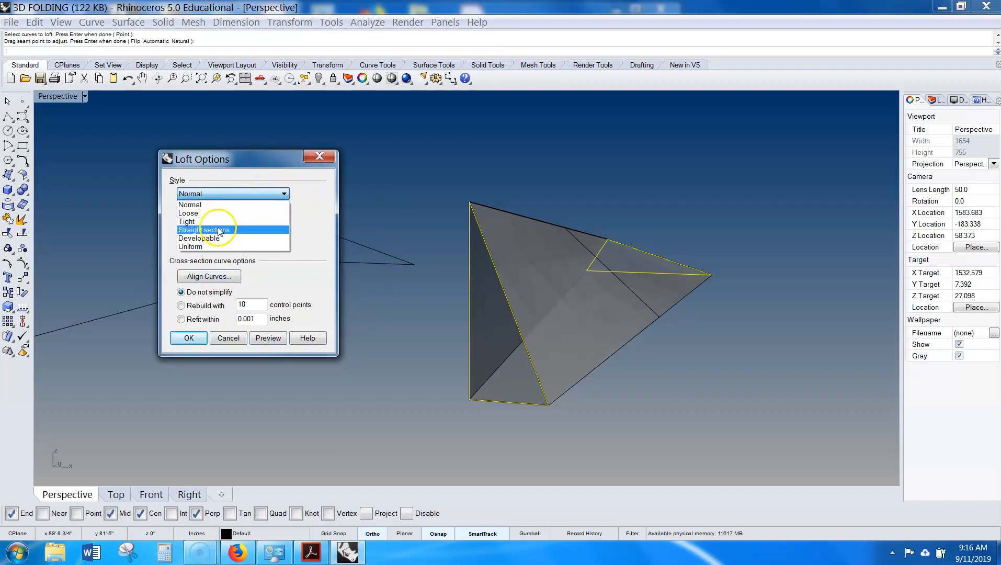
left_click(224, 213)
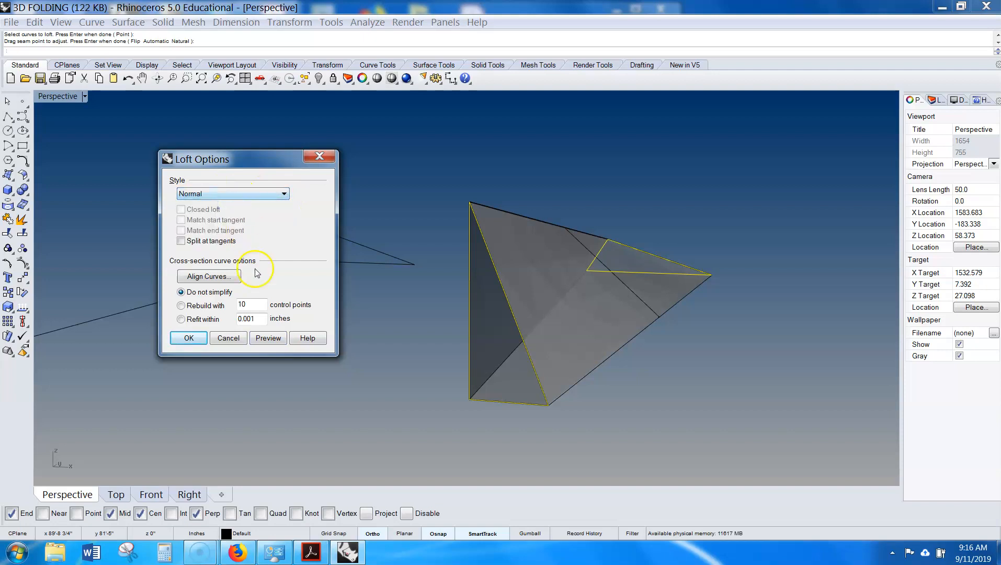
left_click(278, 195)
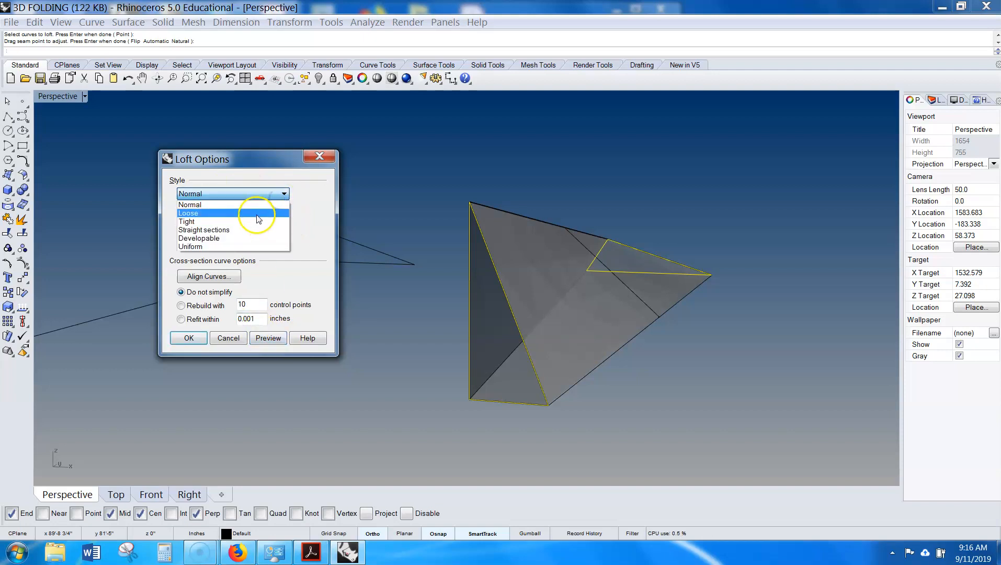
left_click(257, 213)
left_click(266, 337)
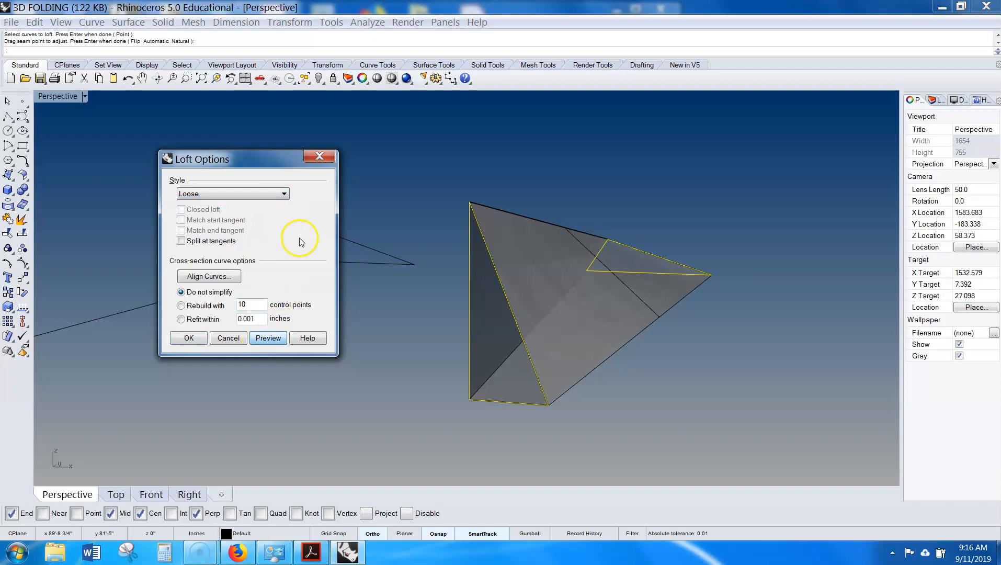
left_click(246, 194)
left_click(251, 220)
left_click(266, 338)
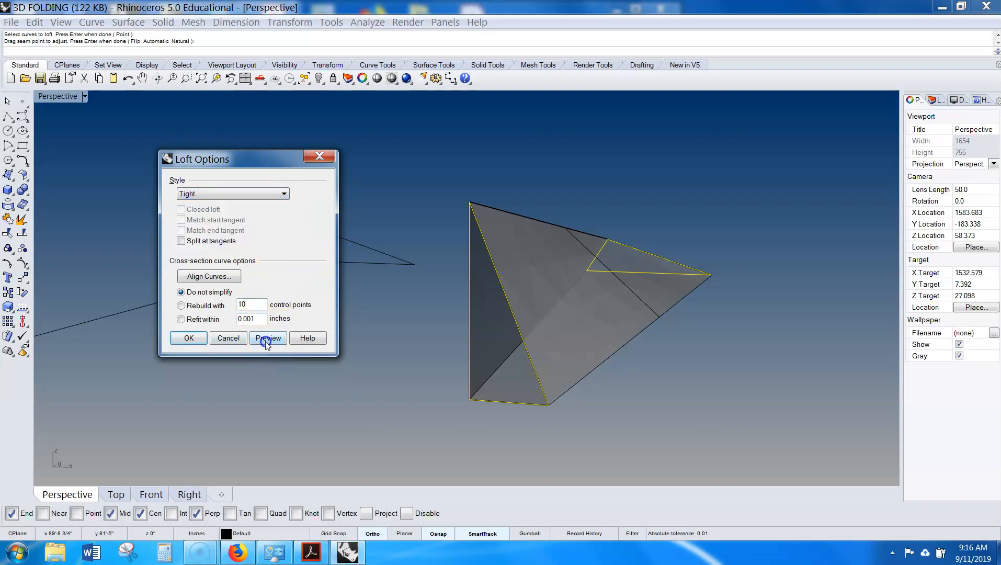
left_click(280, 194)
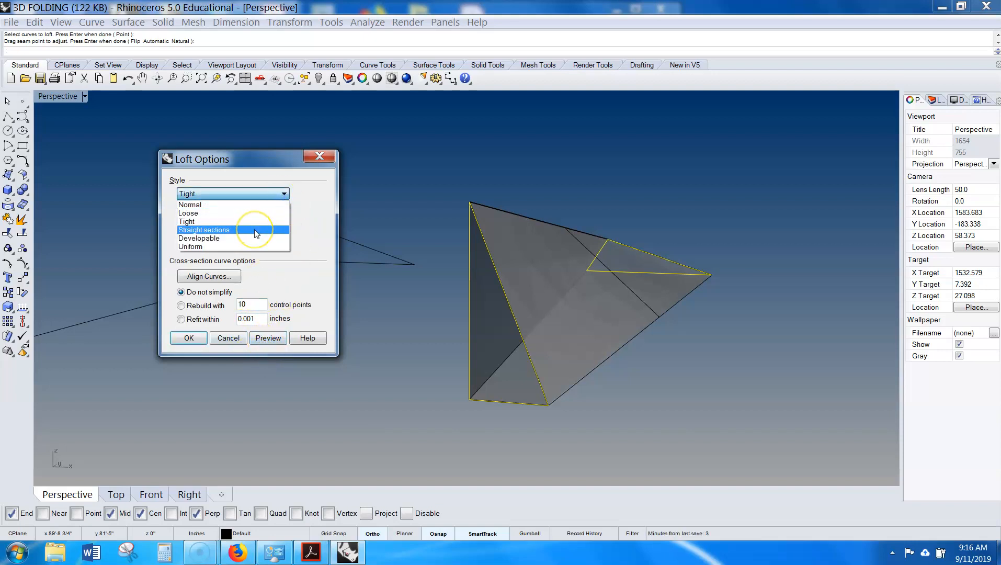
left_click(255, 230)
left_click(267, 338)
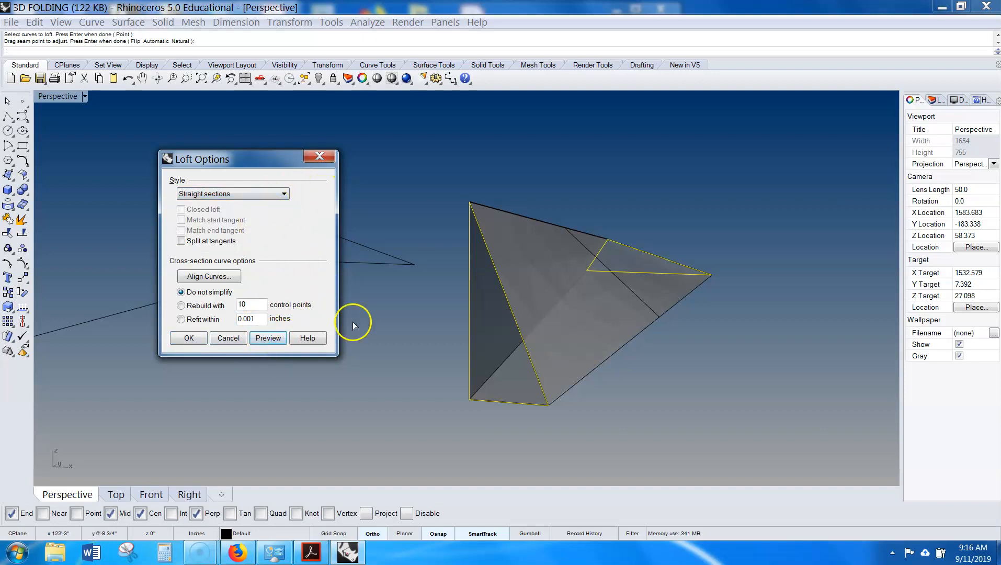
left_click(257, 194)
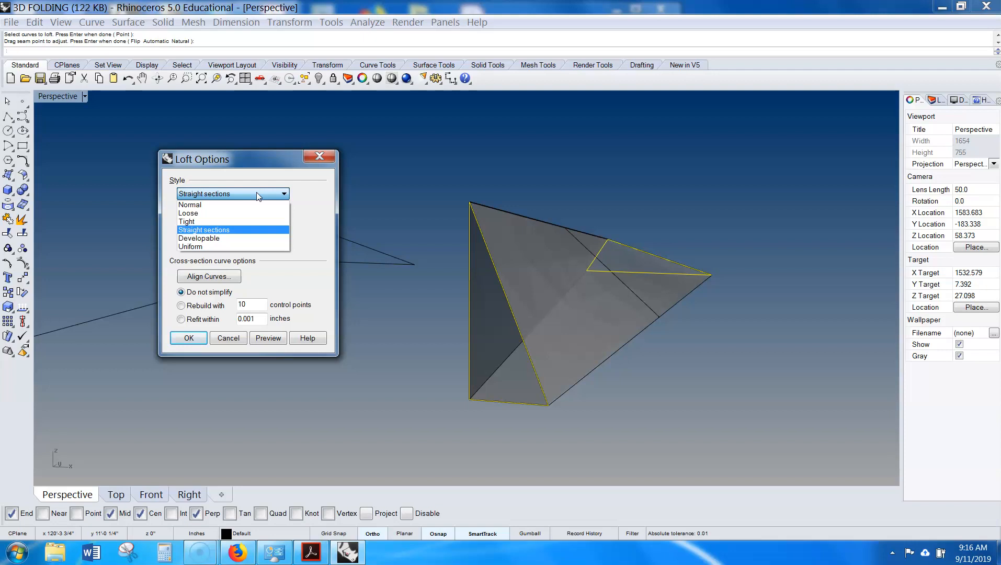
left_click(221, 238)
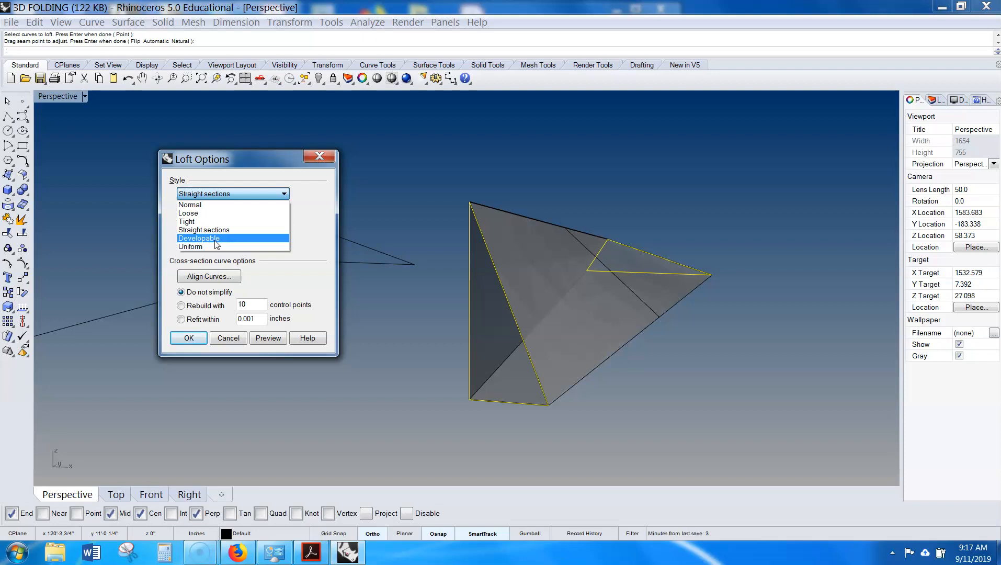
left_click(226, 345)
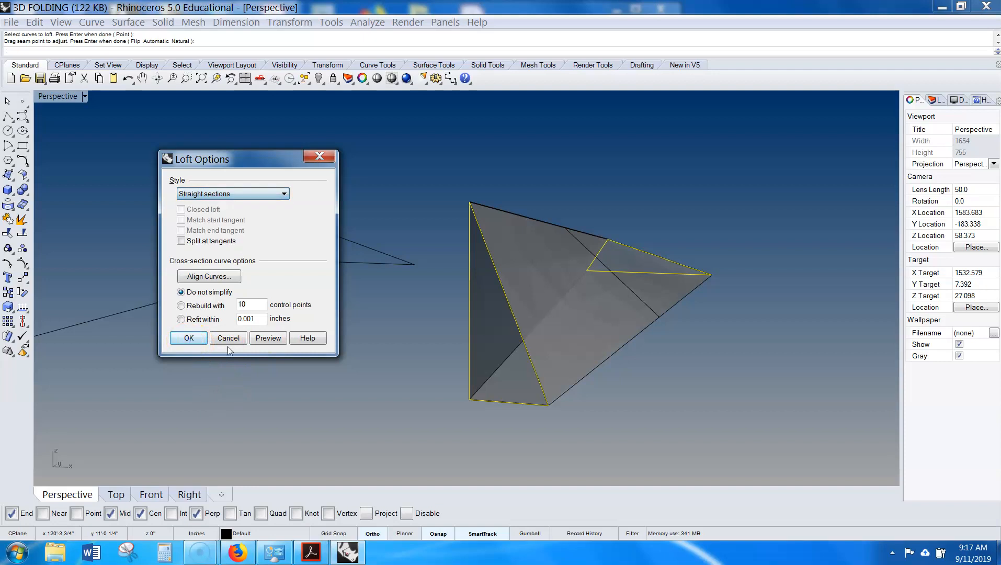
left_click(230, 341)
- Loft a surface between the copied upright triangle and the flat triangle
right_click(650, 357)
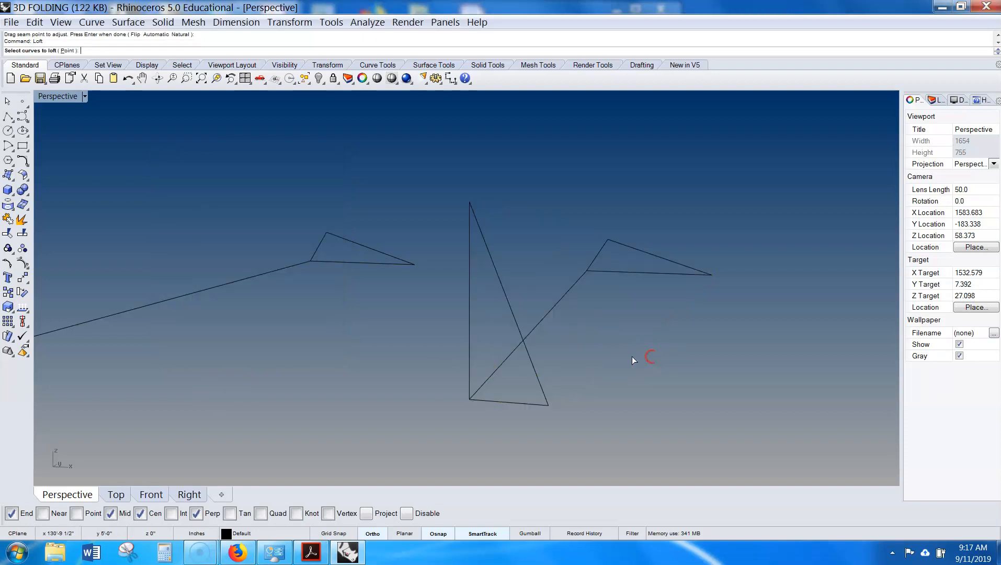
left_click(534, 401)
left_click(681, 267)
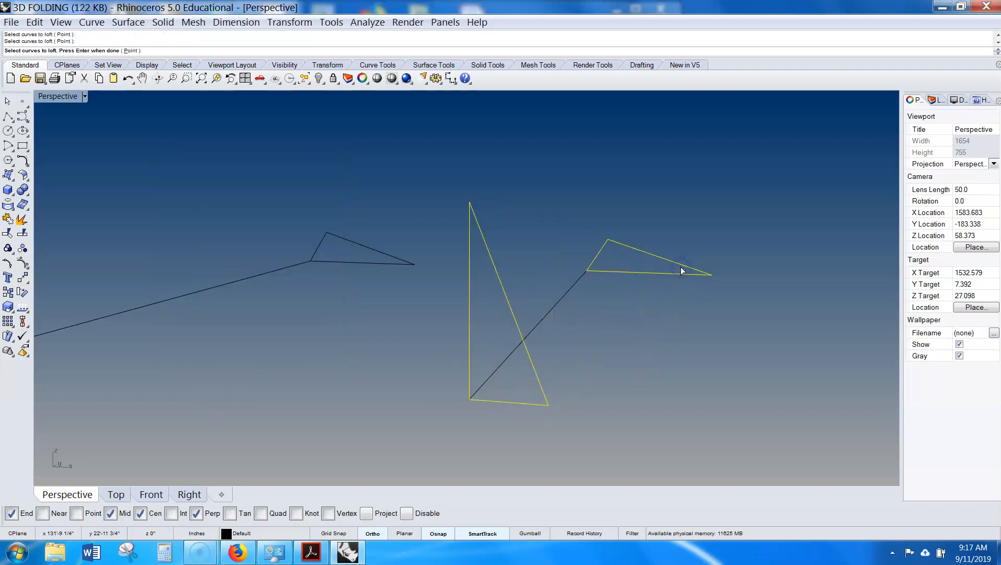
right_click(681, 270)
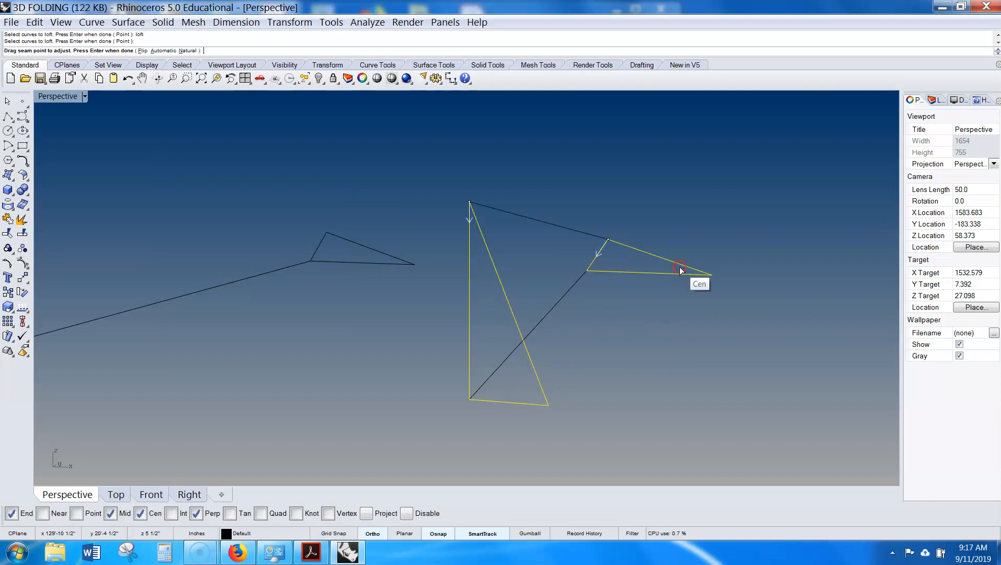
right_click(739, 260)
right_click(782, 251)
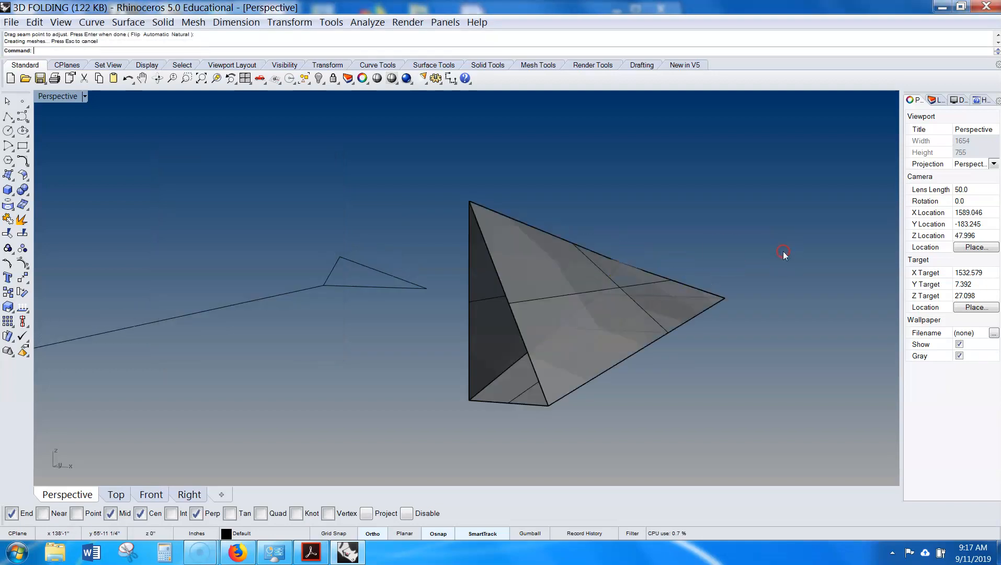
- Draw a straight line crossing the lofted surface
right_click_drag(735, 314, 689, 396)
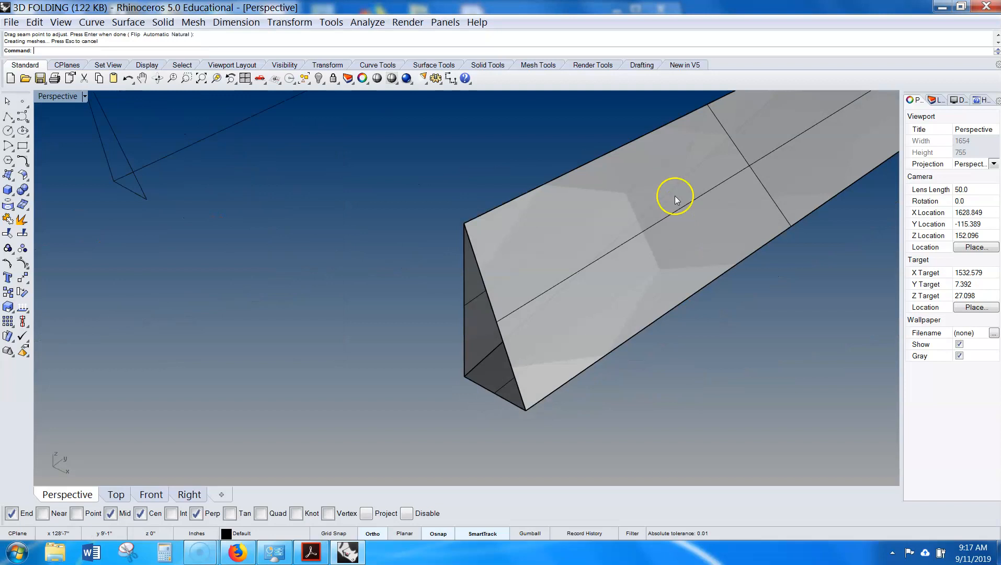
right_click_drag(780, 309, 538, 410, "ctrl")
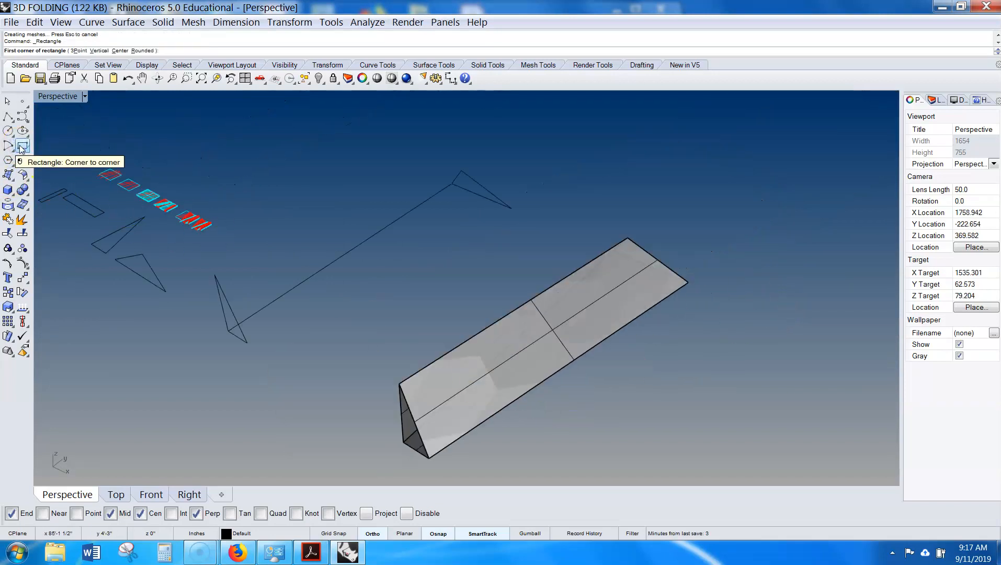
key("Escape")
left_click(7, 117)
left_click(424, 303)
left_click(647, 419)
right_click(635, 429)
left_click(635, 429)
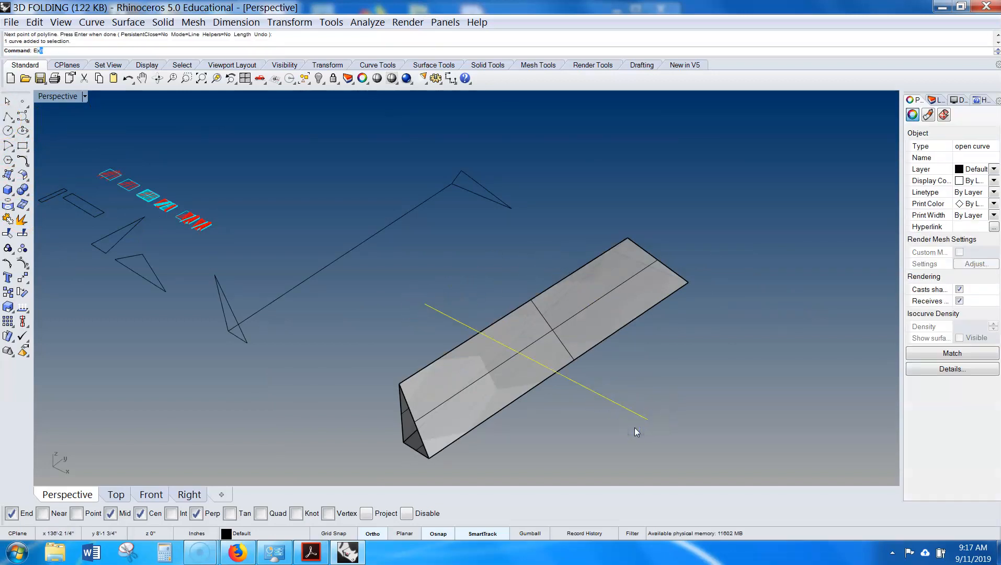
- Extrude the line to both sides into a surface cutting through the loft
type("ExtrudeCrv")
key("Return")
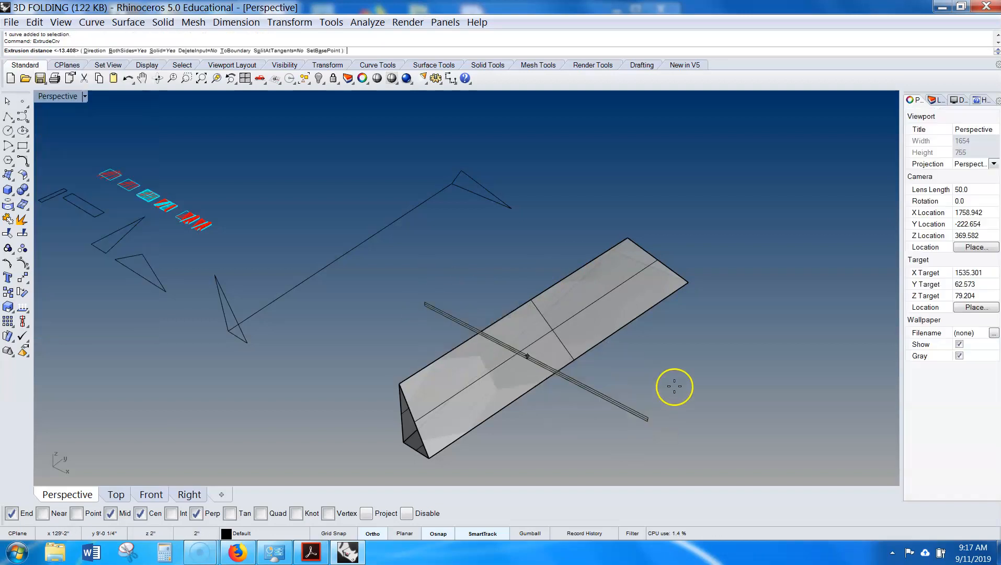
left_click(732, 318)
right_click_drag(733, 376, 755, 388)
left_click(754, 388)
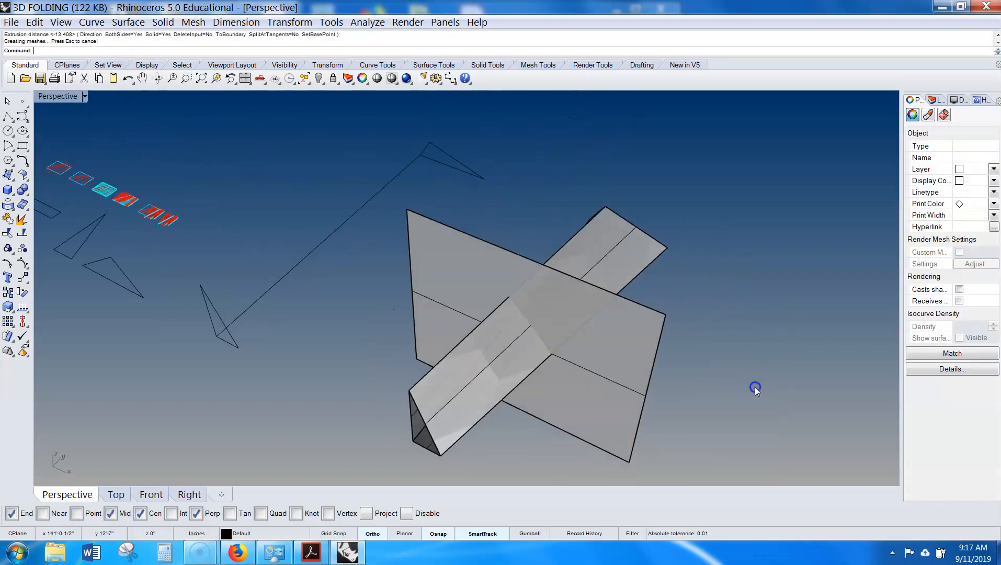
- Set the display colour of the extruded surface and the loft to Cyan
left_click(636, 351)
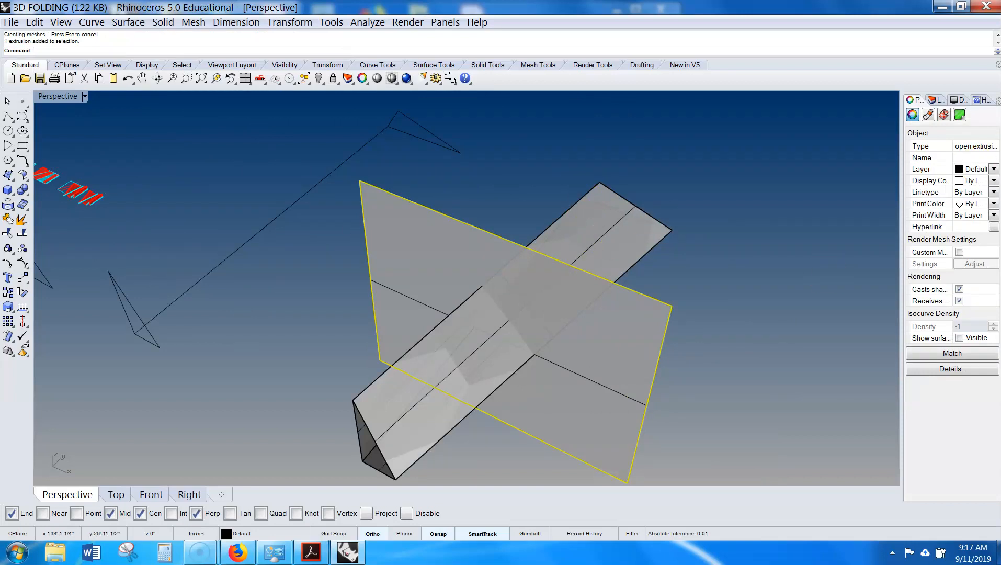
left_click(992, 180)
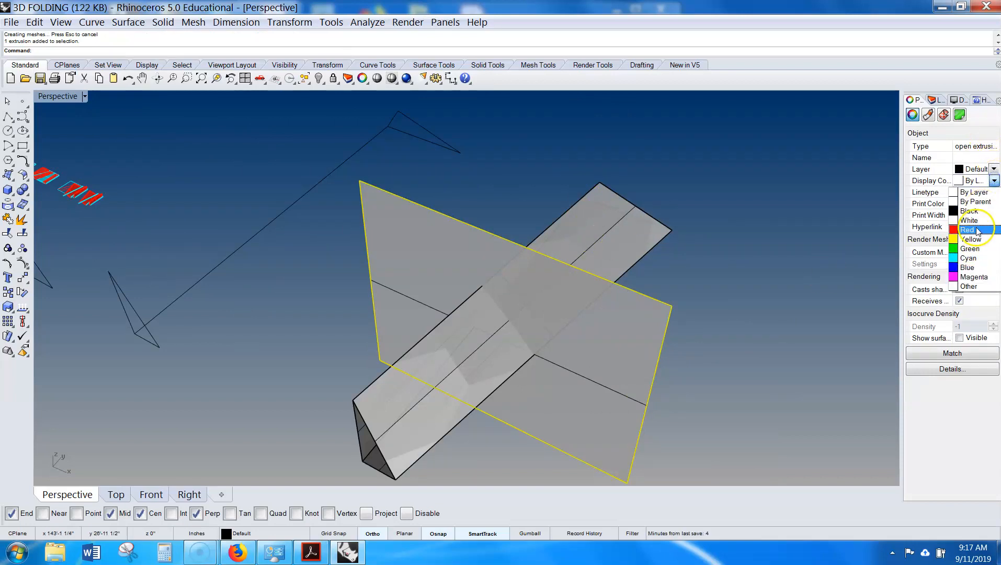
left_click(968, 258)
left_click(590, 234)
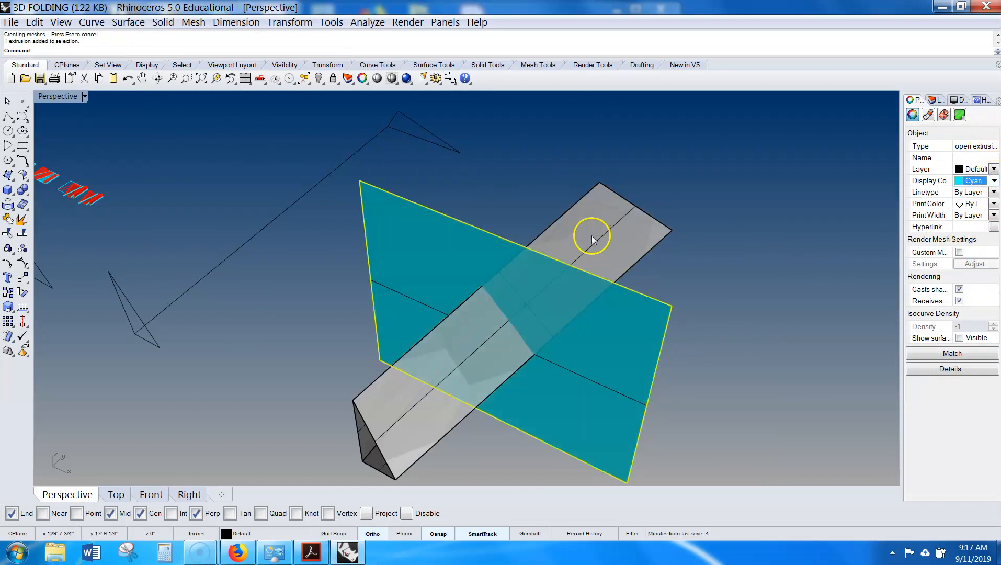
left_click(993, 181)
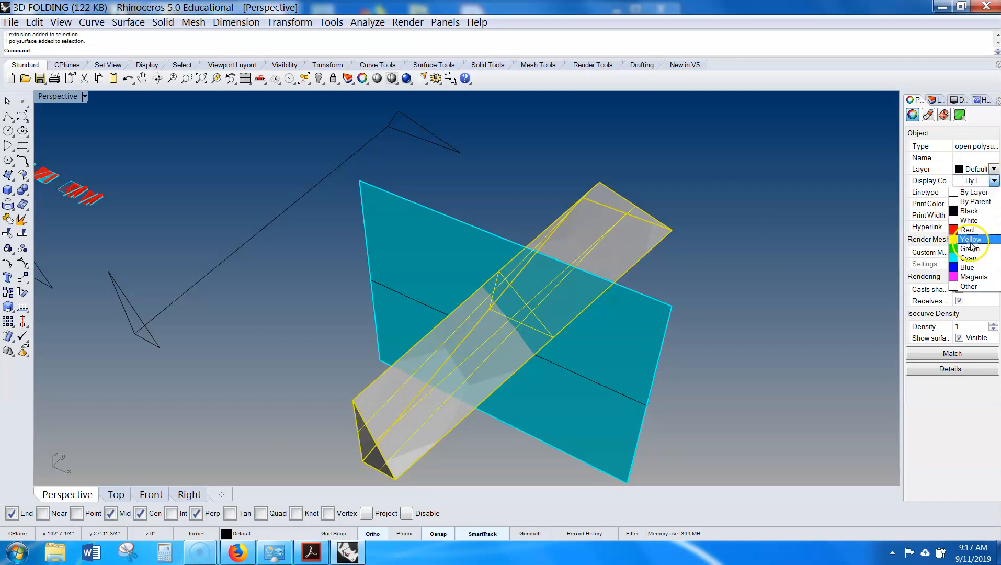
left_click(967, 258)
- Intersect the extruded surface with the lofted surface
left_click(753, 301)
left_click(412, 413)
left_click(411, 408, "shift")
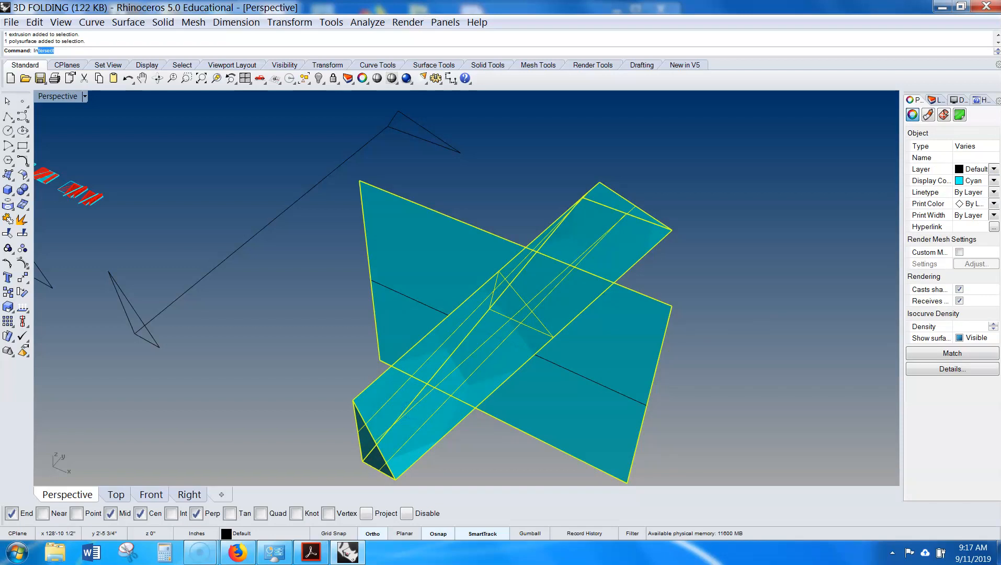
key("Return")
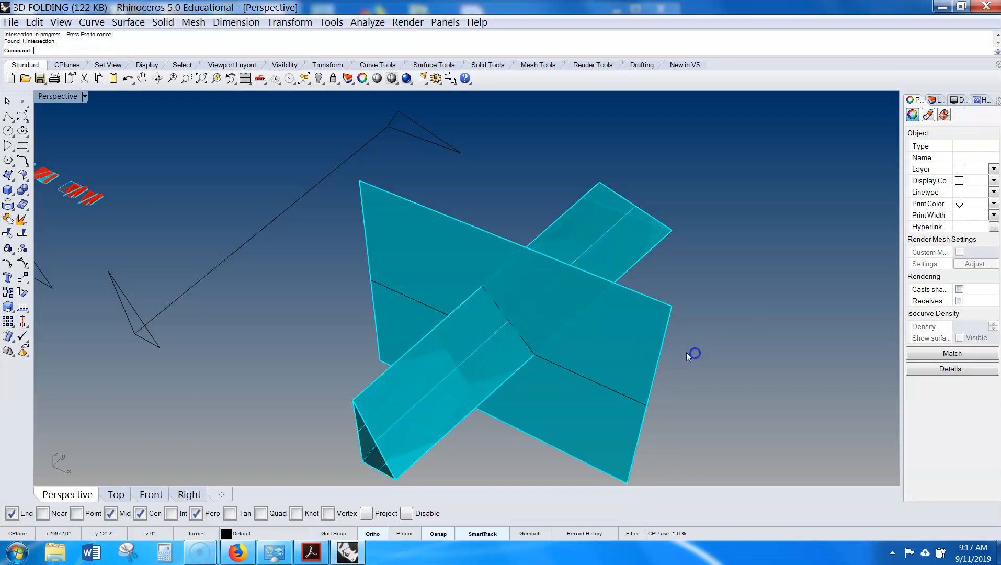
- Delete the extruded cutting surface and the line it was made from
scroll(478, 279, "up", 5)
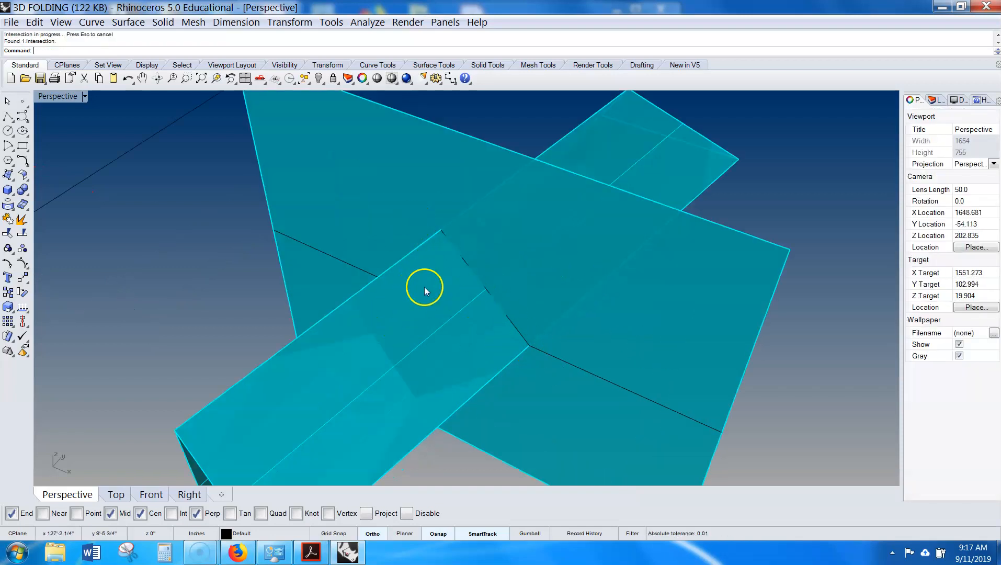
left_click(542, 357)
key("Delete")
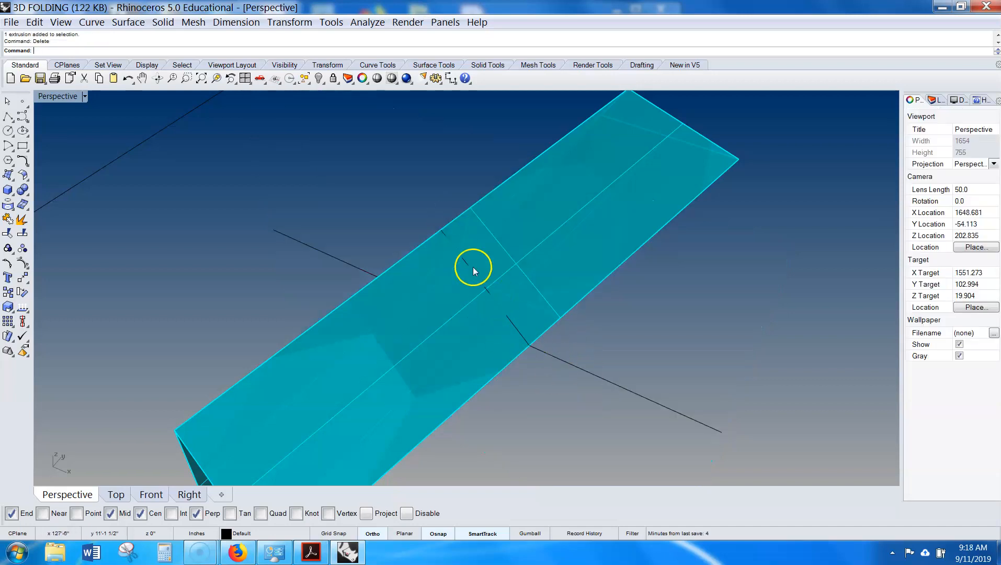
left_click(602, 379)
key("Delete")
left_click(516, 333)
right_click(518, 334)
left_click(518, 335)
type("d")
key("Return")
right_click_drag(529, 393, 612, 320)
key("Escape")
scroll(605, 306, "down", 7)
scroll(613, 320, "down", 2)
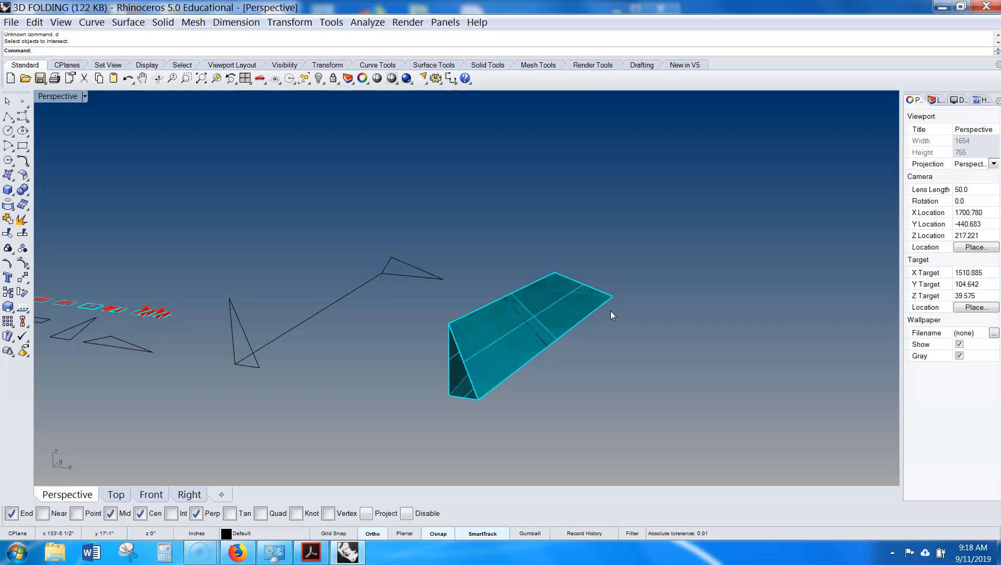
- Draw a straight line beside the lofted surface
right_click_drag(679, 358, 608, 394)
scroll(546, 387, "up", 4)
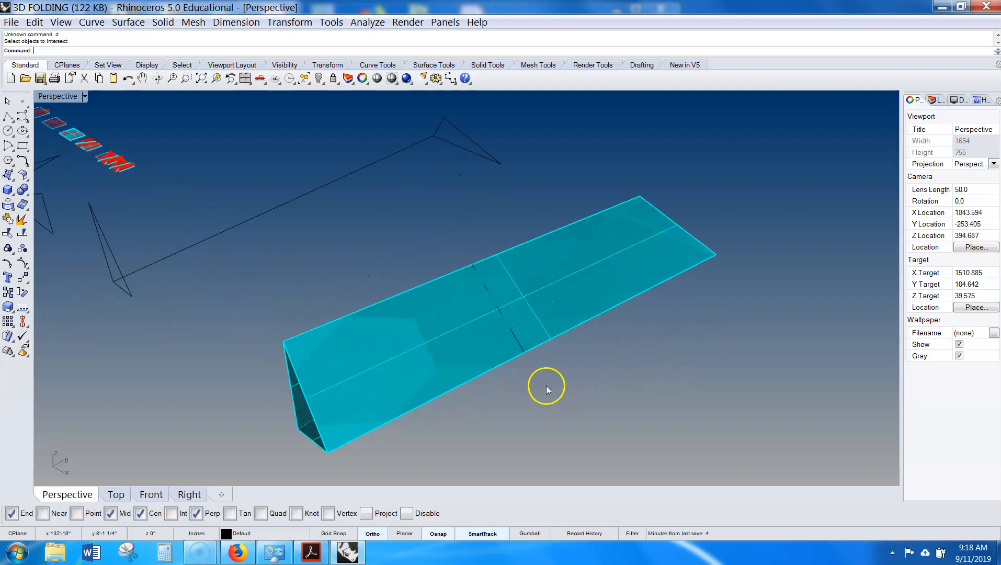
right_click_drag(547, 386, 564, 372, "shift")
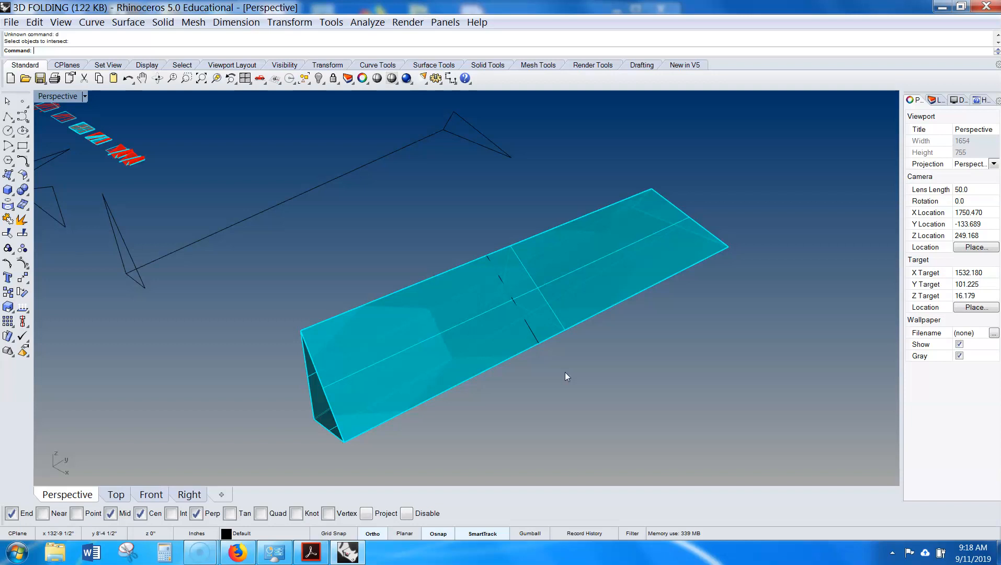
right_click_drag(564, 371, 503, 374, "shift")
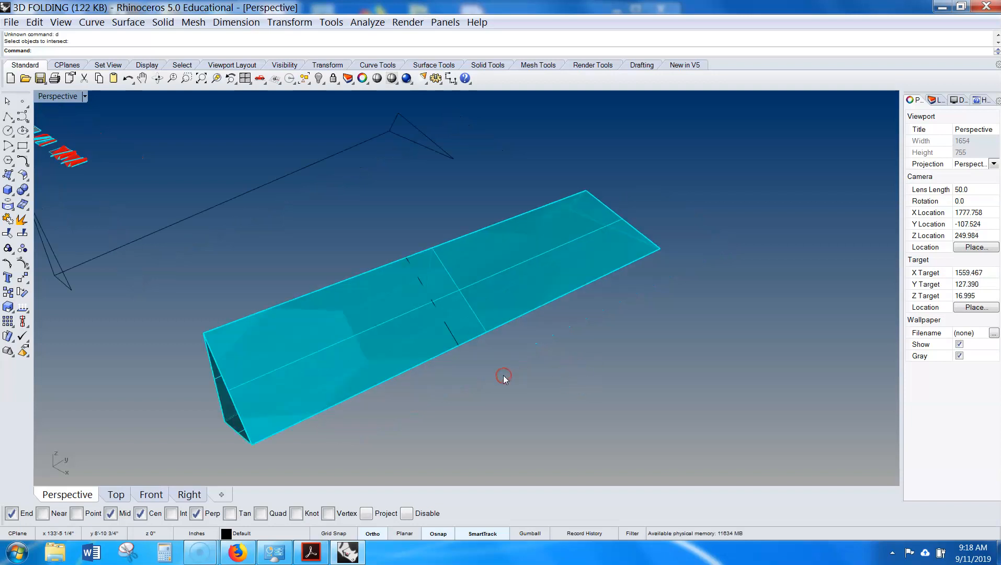
left_click(8, 116)
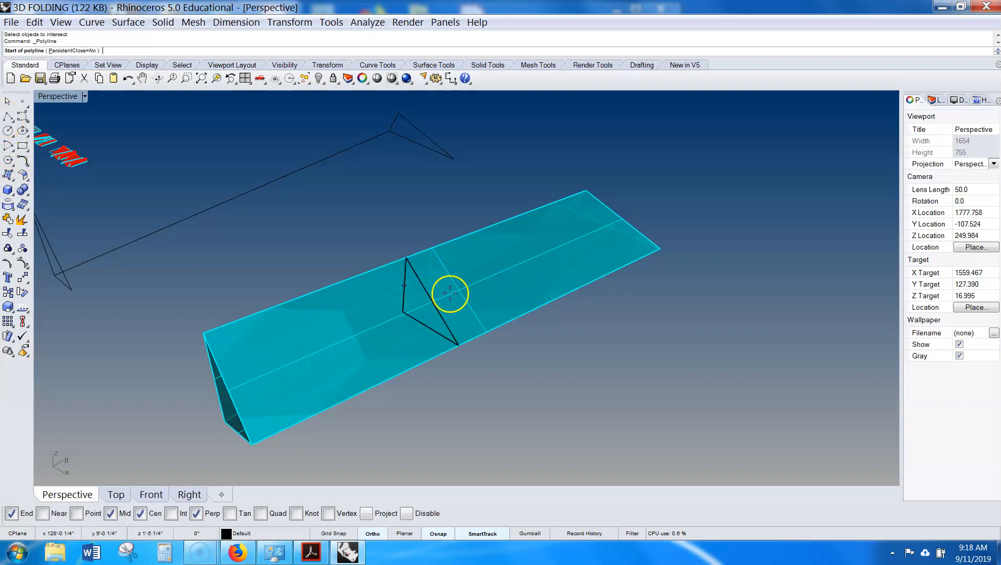
scroll(684, 322, "down", 3)
left_click(682, 343)
left_click(827, 417)
right_click(826, 417)
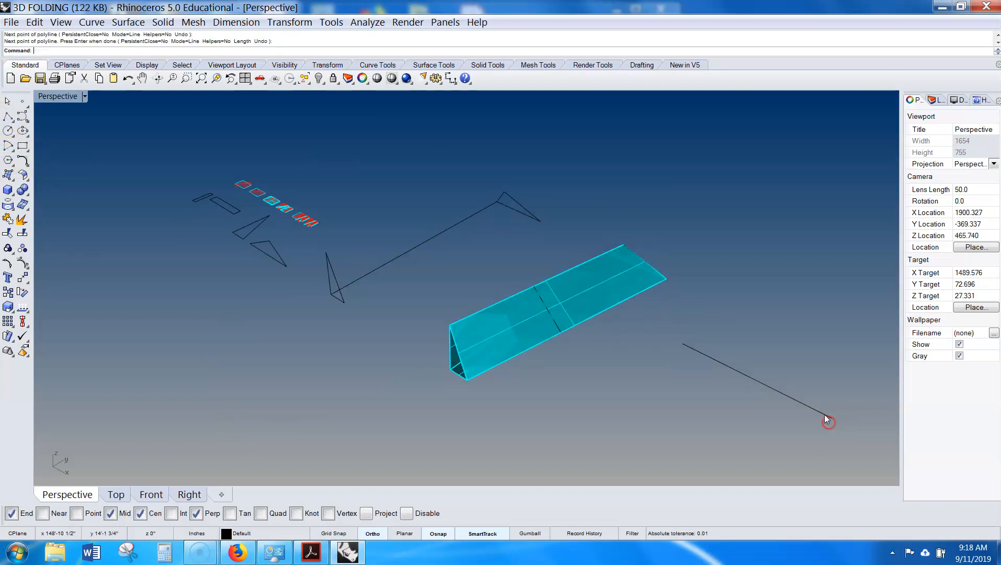
- Try extruding the line to one side only along a chosen direction, then cancel
left_click(820, 412)
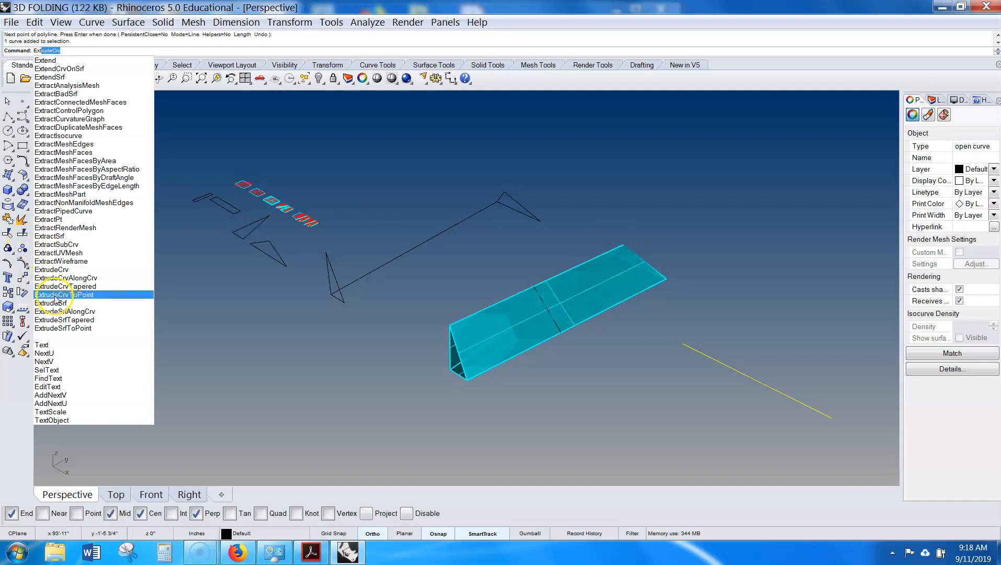
left_click(66, 270)
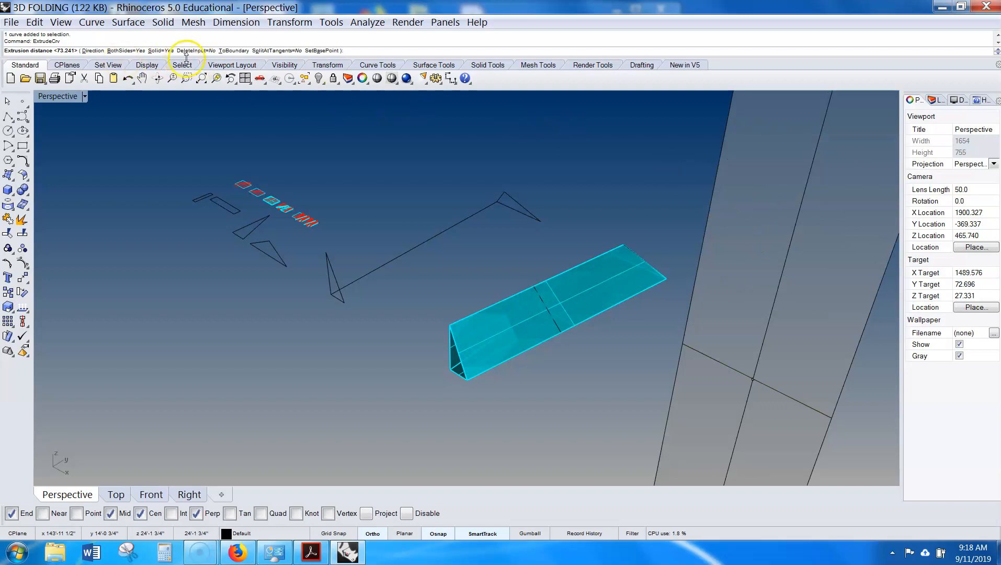
left_click(119, 50)
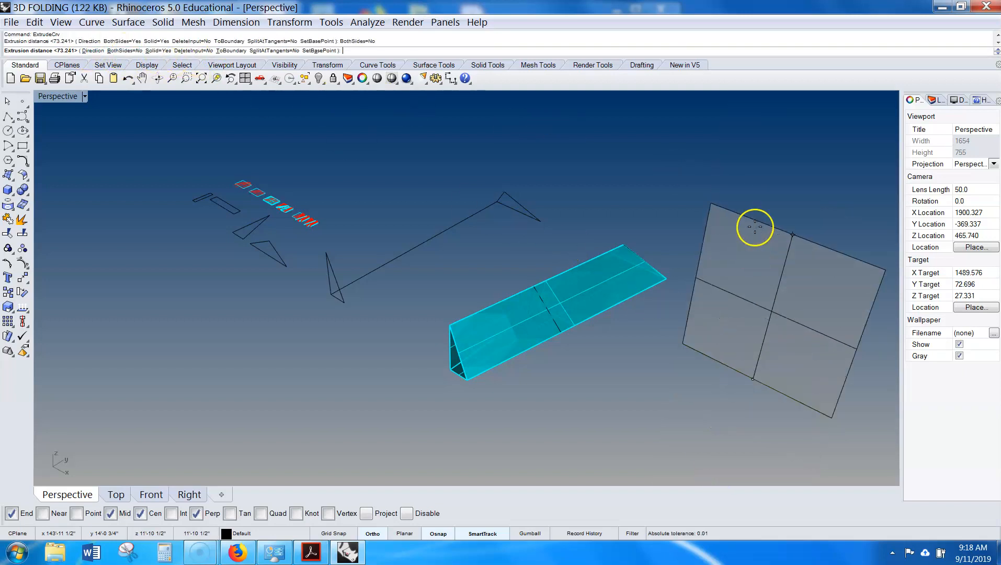
type("d")
key("Return")
left_click(676, 351)
left_click(622, 387)
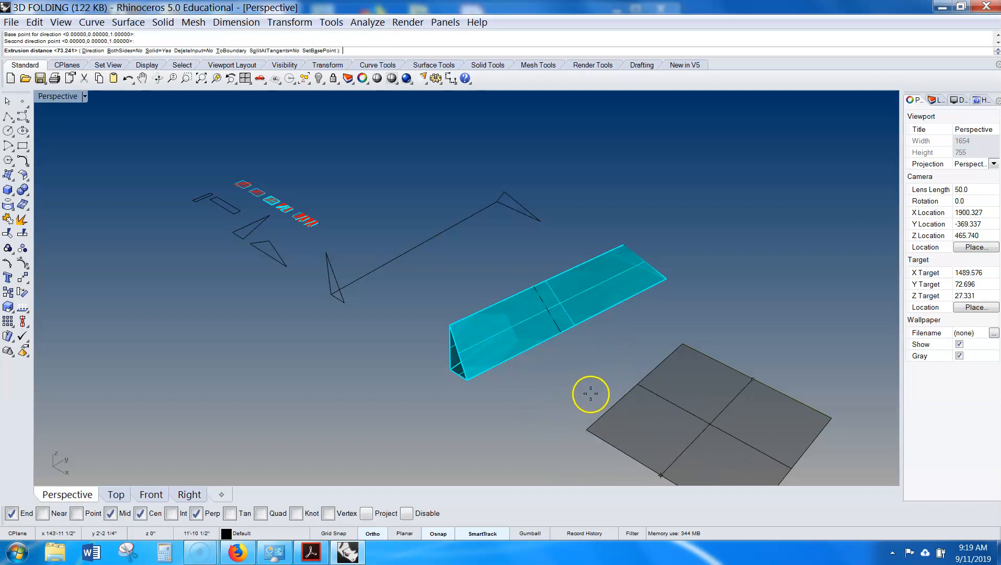
key("Escape")
- Delete the line
scroll(602, 382, "down", 2)
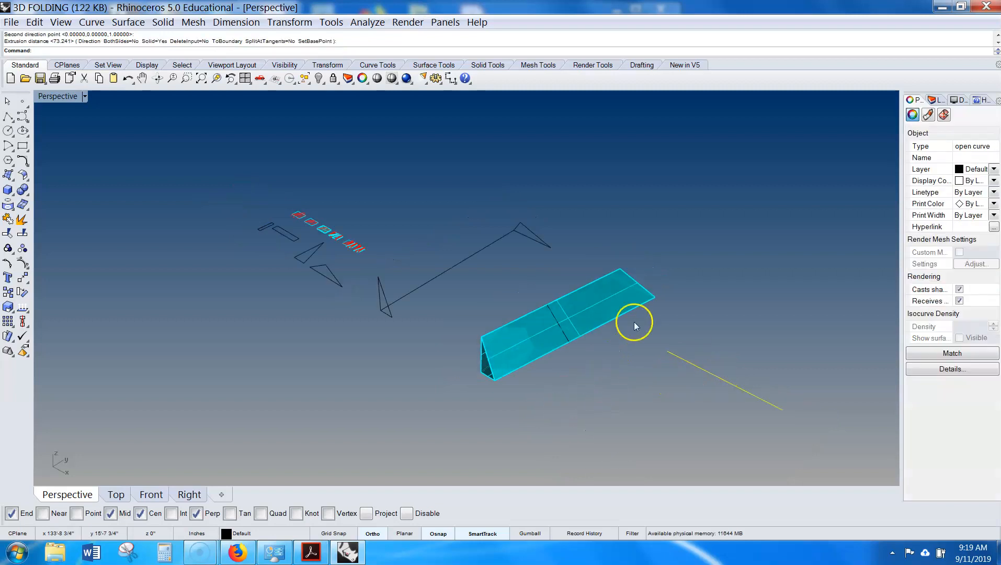
left_click_drag(751, 354, 699, 400)
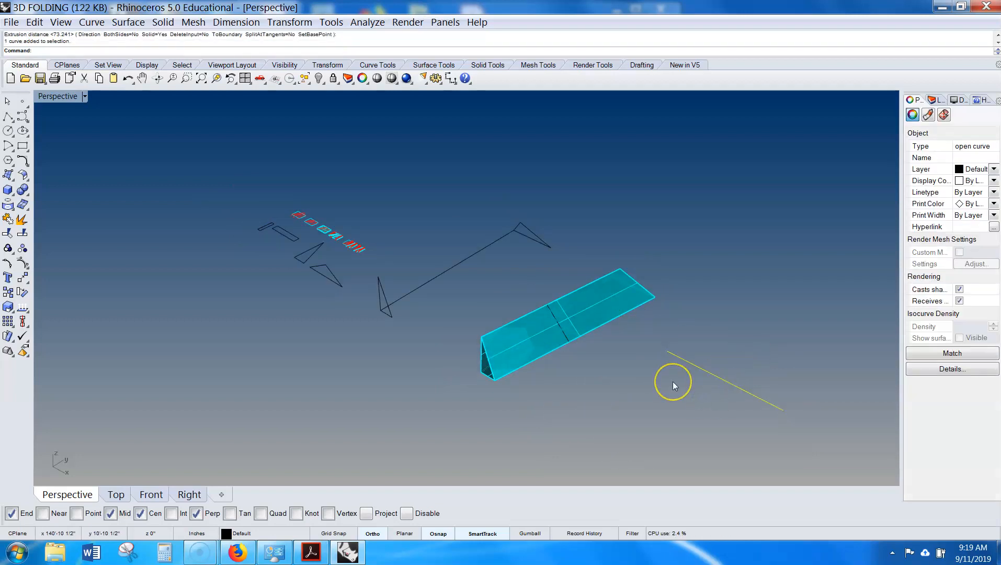
key("Delete")
- Copy the lofted polysurface to a spot beside the original
scroll(554, 348, "up", 4)
right_click_drag(519, 358, 579, 337)
left_click(546, 307)
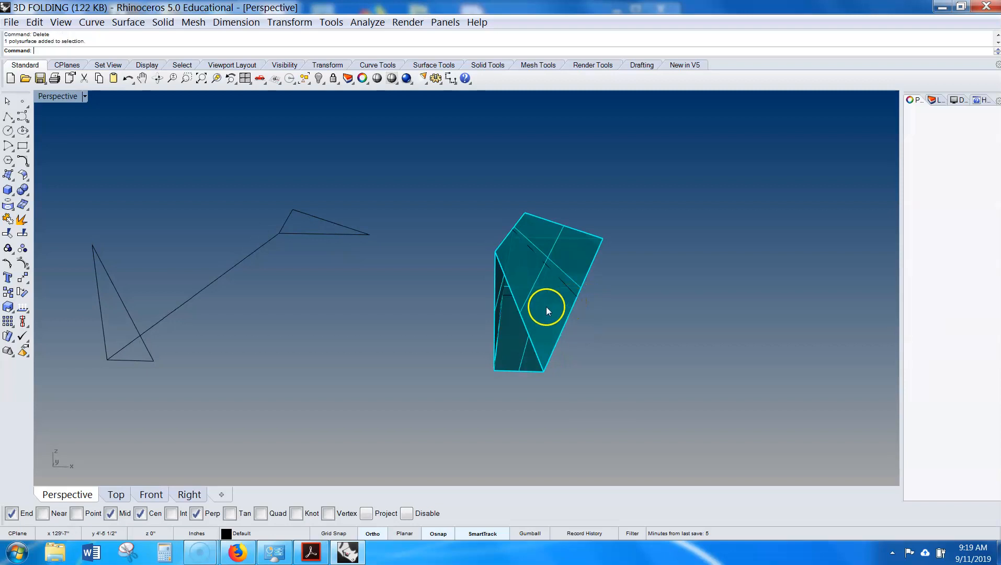
left_click(610, 268)
left_click(566, 261)
right_click_drag(566, 260, 432, 359)
key("Escape")
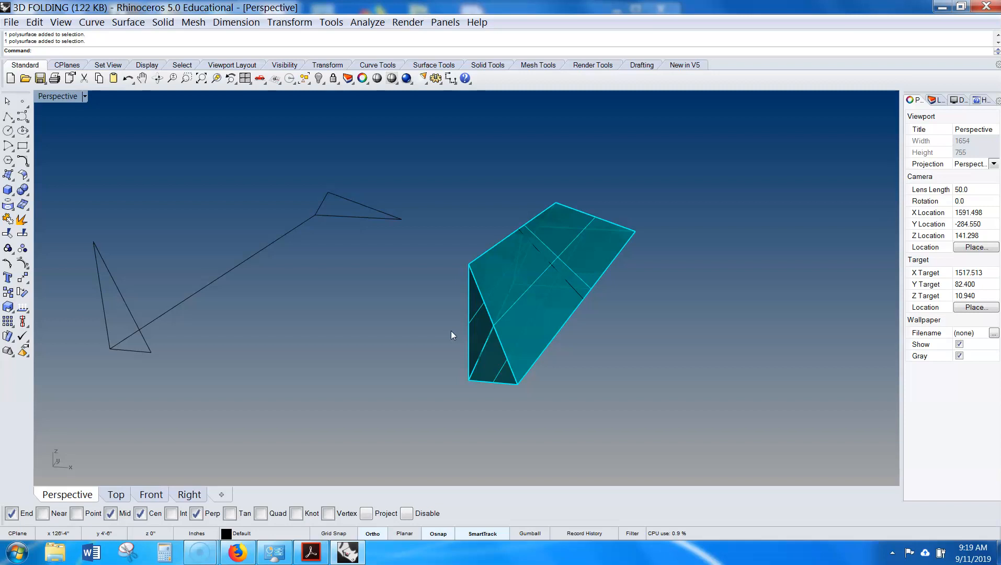
left_click(550, 248)
left_click(561, 253)
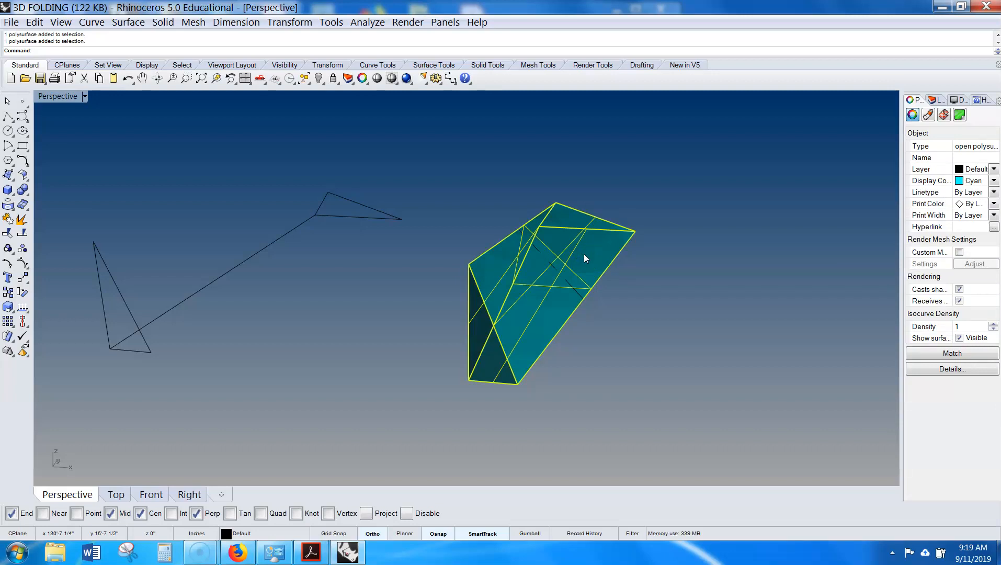
right_click_drag(583, 253, 588, 264)
left_click(674, 197)
left_click_drag(674, 196, 690, 386)
type("Co")
key("Return")
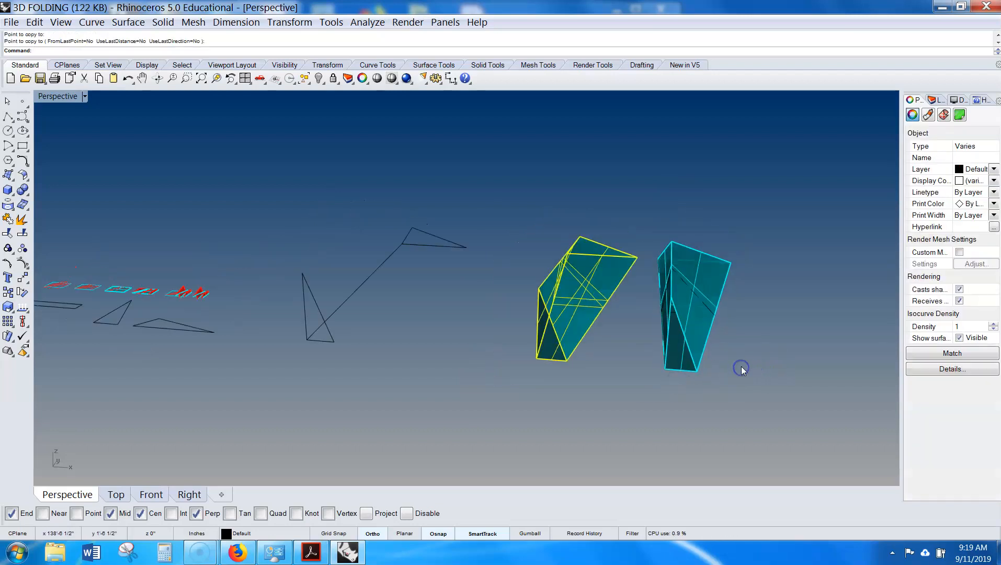
- Explode the copied polysurface into separate surfaces
key("Escape")
right_click_drag(759, 346, 649, 298)
left_click(649, 298)
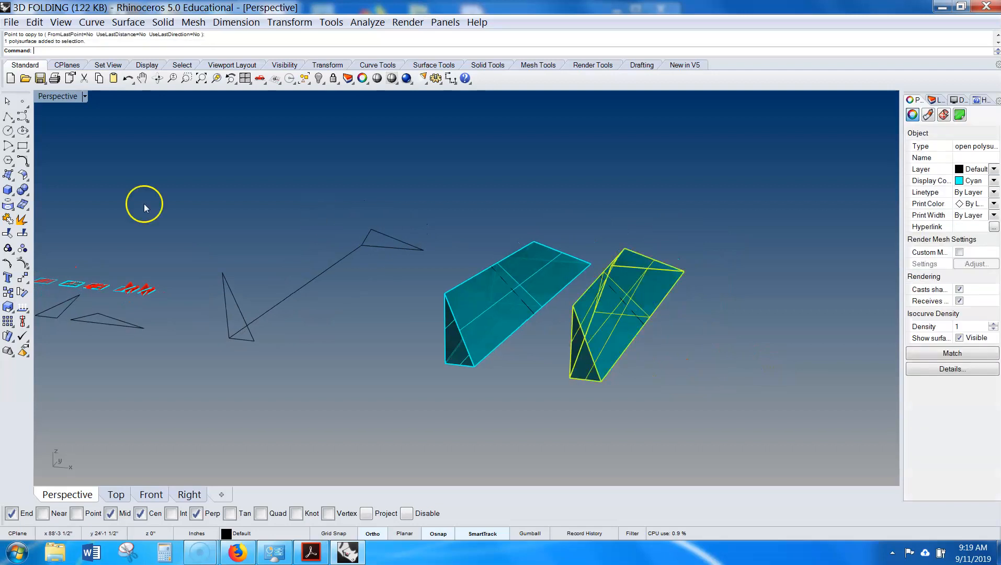
left_click(8, 219)
- Rotate the top surface of the exploded copy in 3D about its long edge to fold it
left_click(534, 385)
right_click_drag(534, 385, 290, 329)
left_click(611, 329)
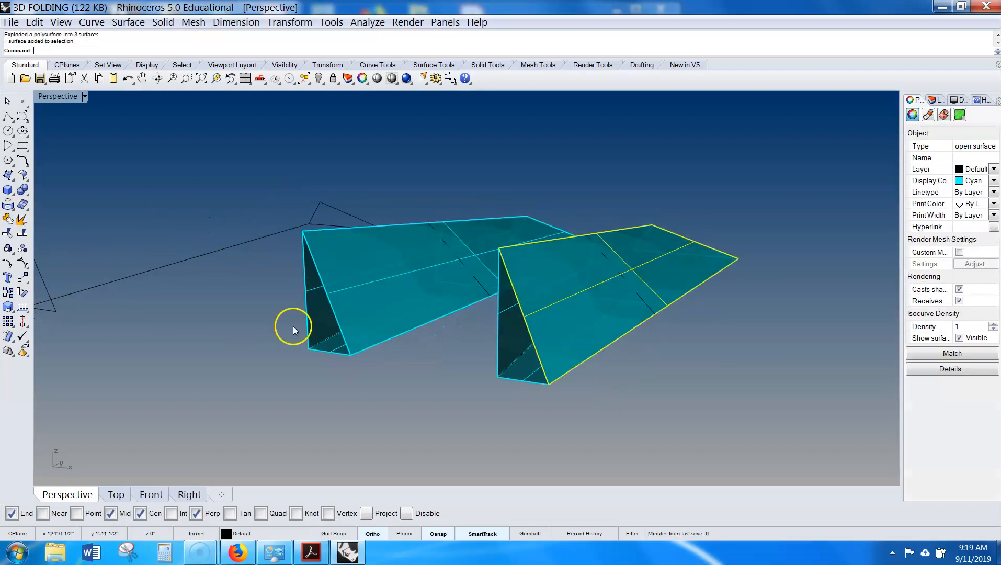
key("Return")
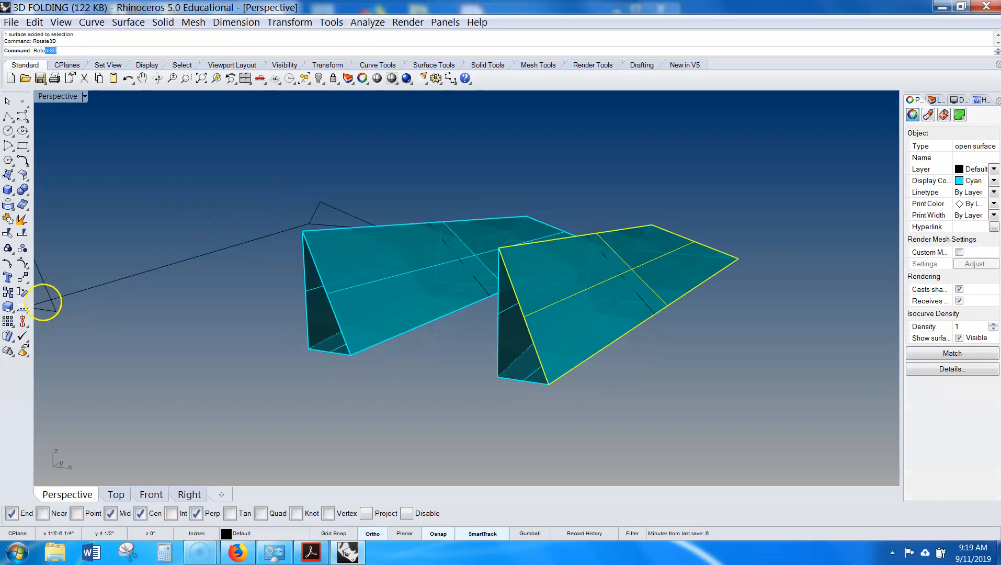
left_click(542, 379)
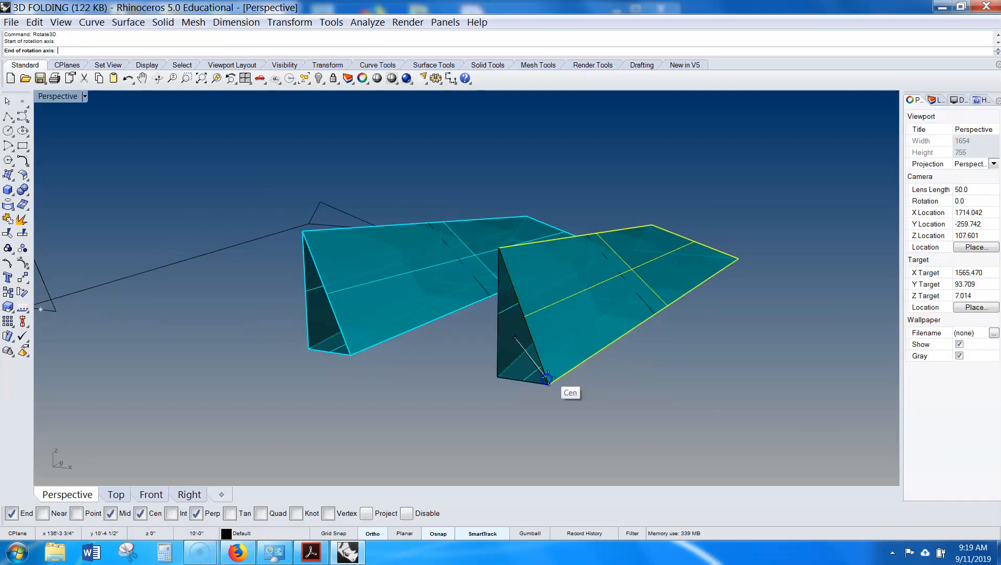
left_click(738, 259)
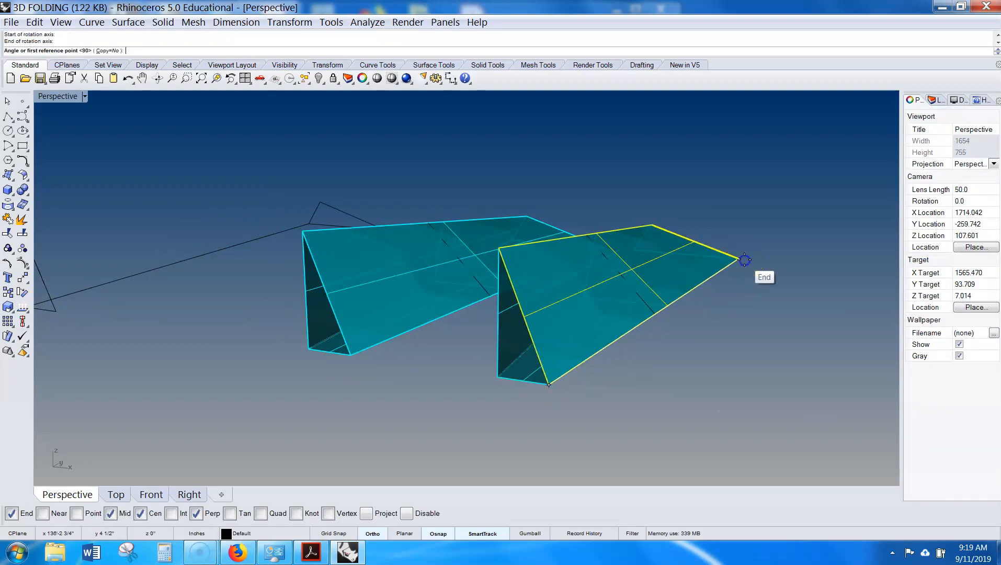
left_click(503, 238)
left_click(730, 387)
right_click_drag(730, 388, 709, 396)
left_click(811, 381)
- Rotate a second surface of the copy in 3D about its edge to fold it further
scroll(811, 380, "down", 6)
scroll(607, 334, "up", 4)
right_click_drag(674, 367, 660, 333)
scroll(636, 360, "up", 5)
left_click(636, 360)
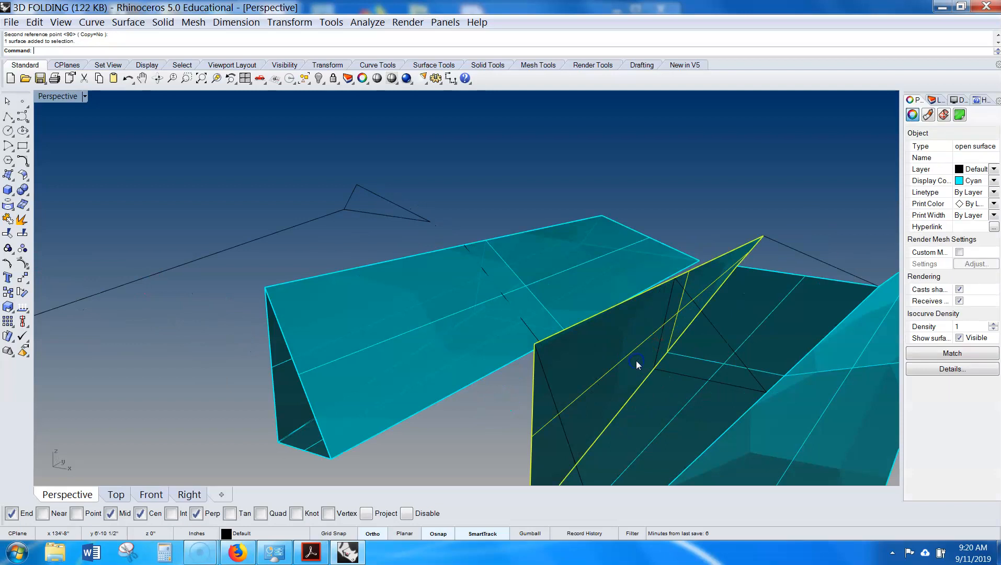
scroll(636, 361, "down", 2)
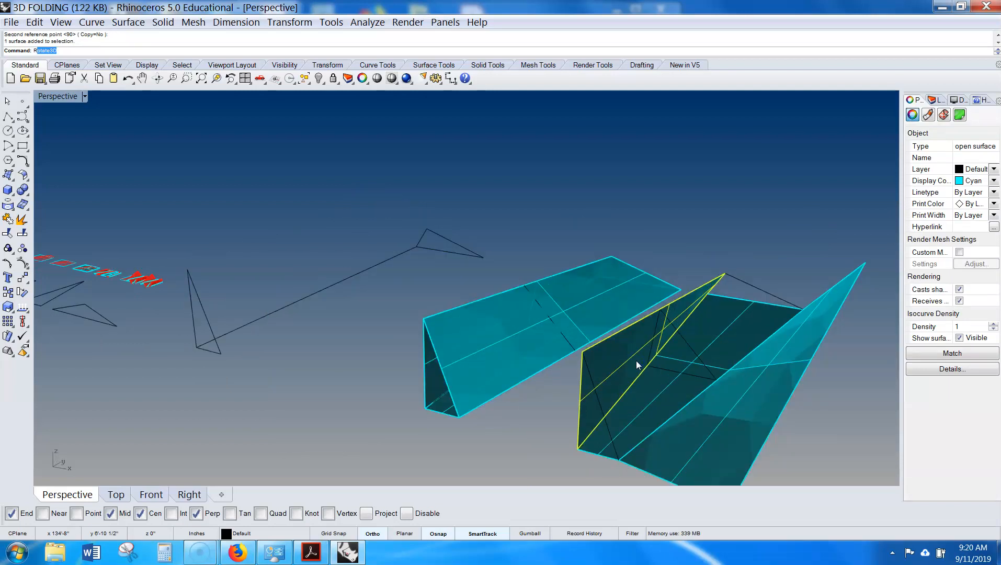
key("Return")
left_click(578, 445)
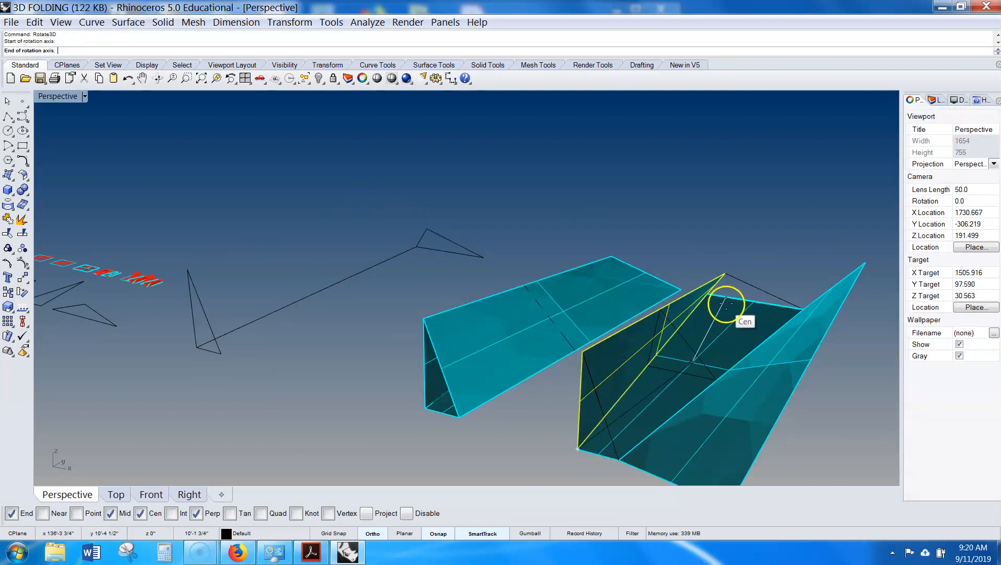
left_click(706, 292)
left_click(583, 351)
left_click(519, 403)
scroll(520, 404, "down", 4)
left_click(787, 329)
right_click_drag(753, 381, 691, 345, "shift")
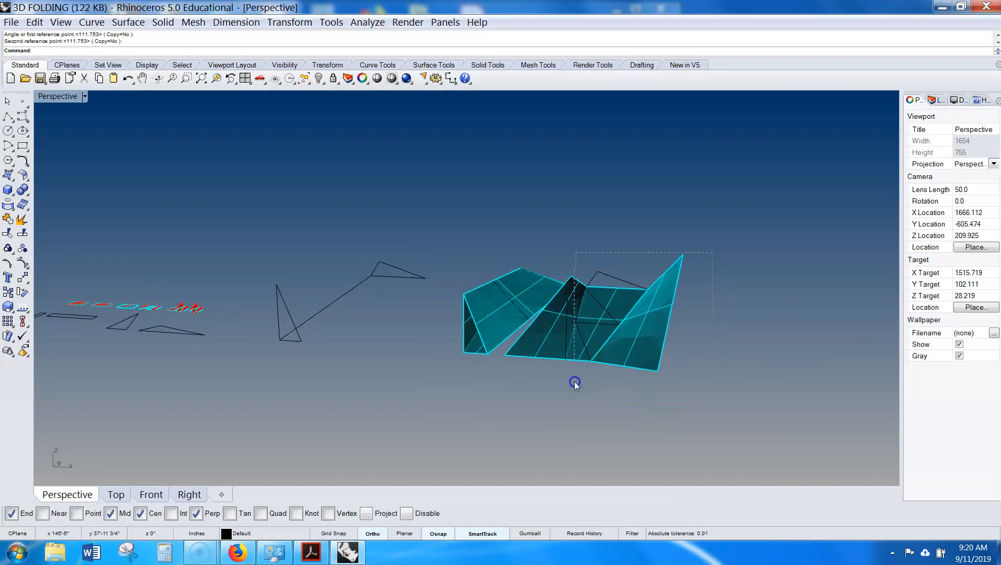
- Copy the two linked triangle curves to the right of the folded model
left_click_drag(575, 385, 575, 384)
left_click(774, 362)
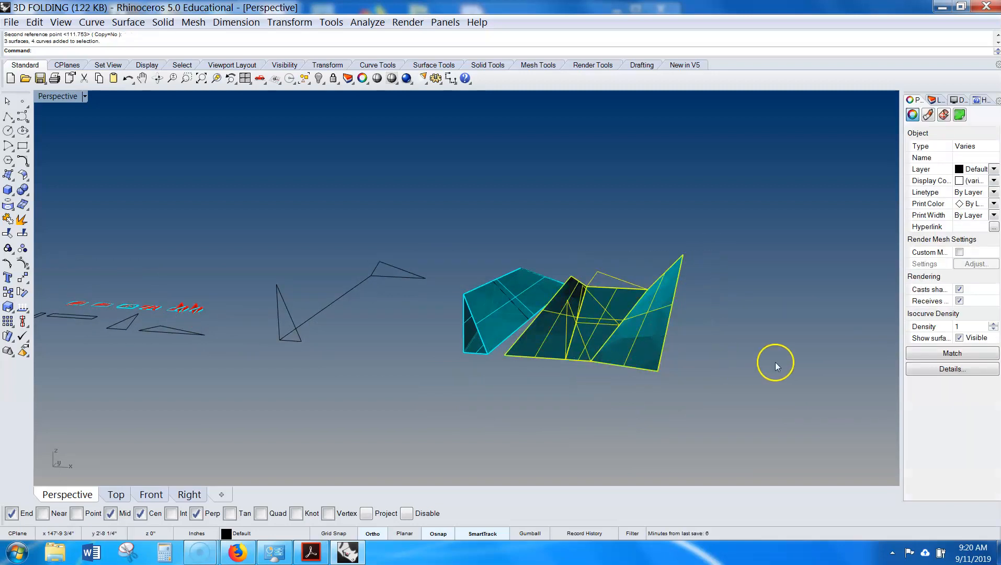
right_click_drag(543, 293, 516, 283)
left_click(369, 277)
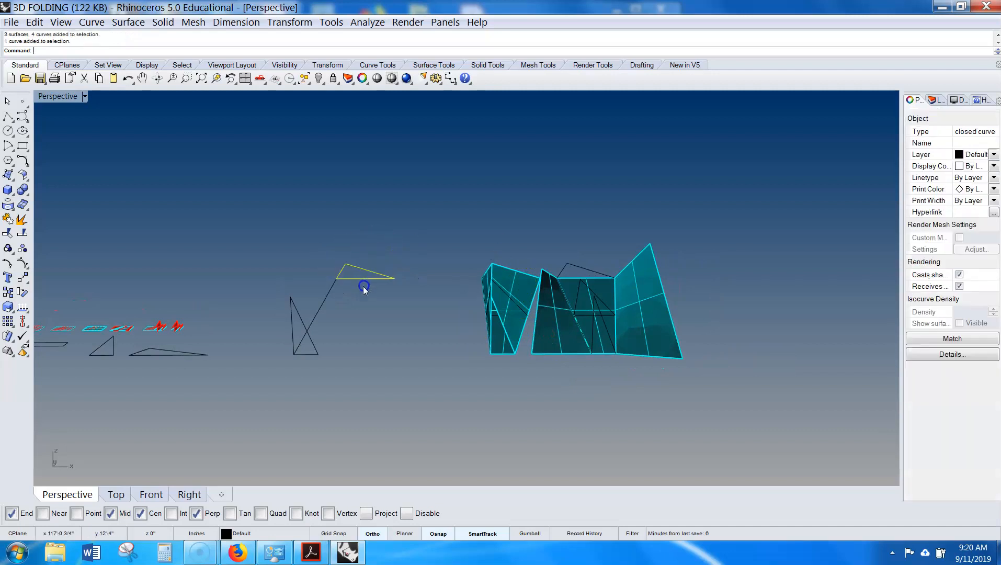
left_click_drag(302, 373, 307, 374, "shift")
type("Copy")
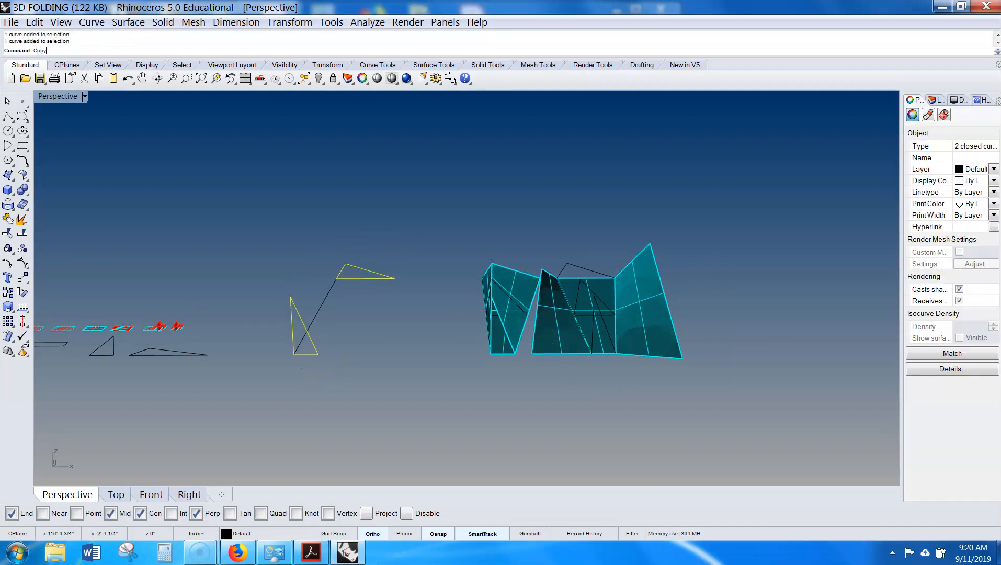
key("Return")
double_click(314, 368)
scroll(314, 368, "down", 4)
left_click(698, 375)
key("Return")
- Explode the left polysurface of the folded model into separate surfaces
right_click_drag(713, 366, 621, 339)
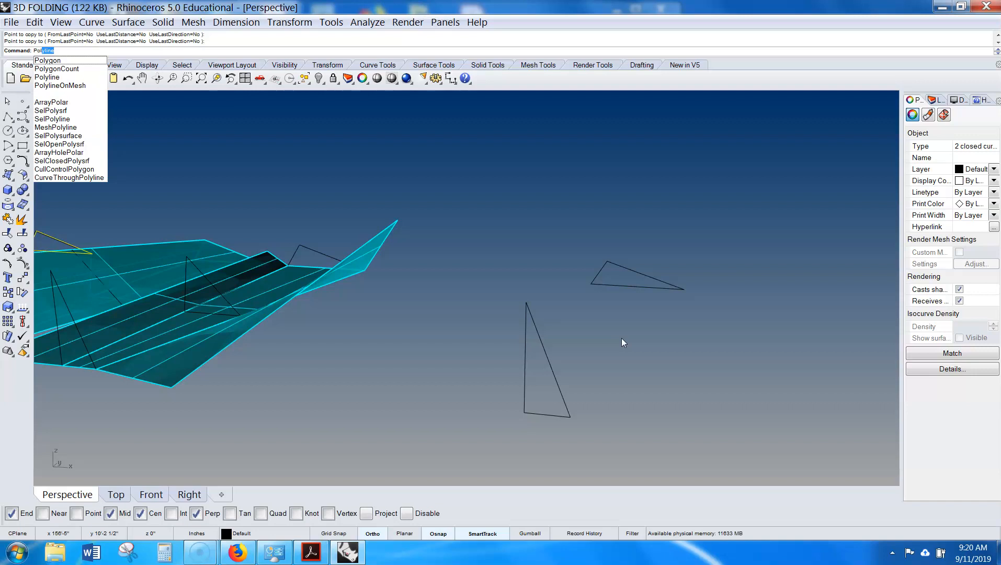
right_click_drag(315, 368, 197, 345)
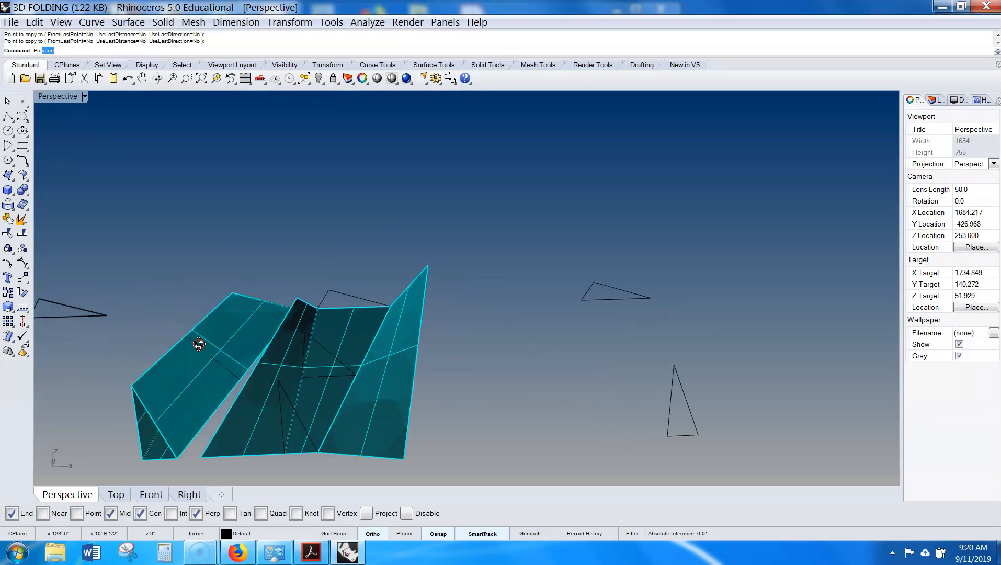
left_click(204, 381)
left_click(191, 398)
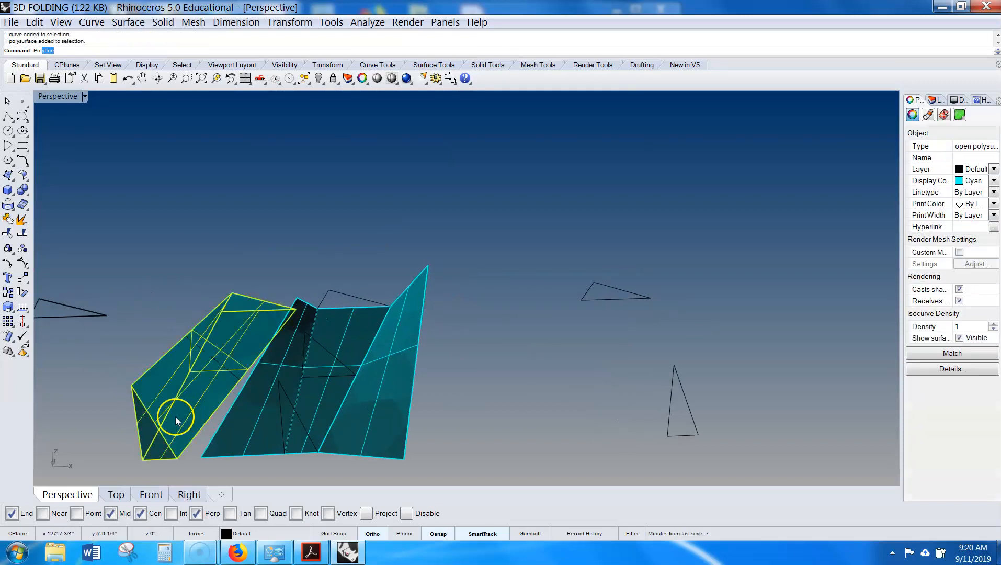
left_click(22, 221)
key("Escape")
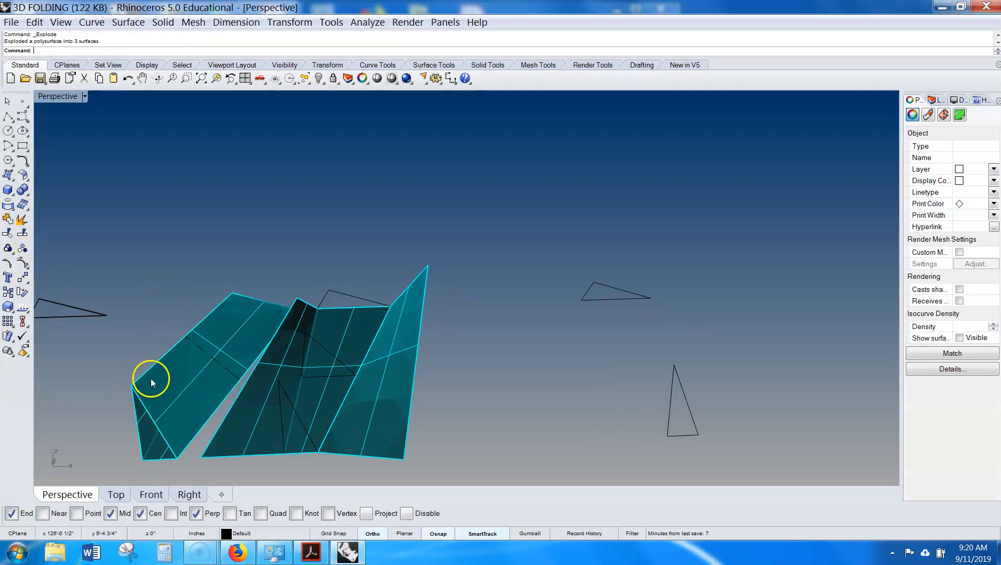
- Turn on the control points of a surface of the exploded left piece and select some of them
left_click(150, 384)
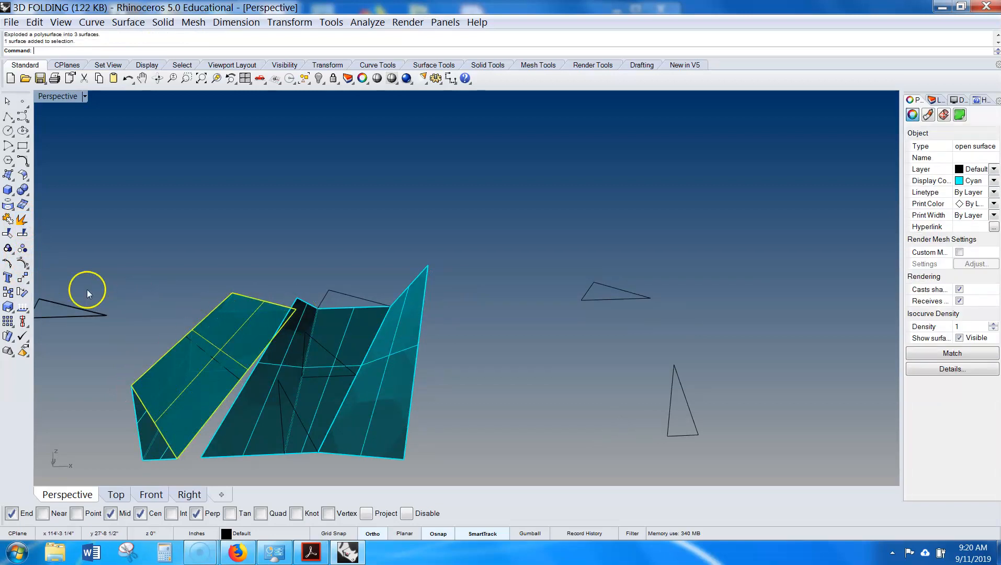
left_click(7, 264)
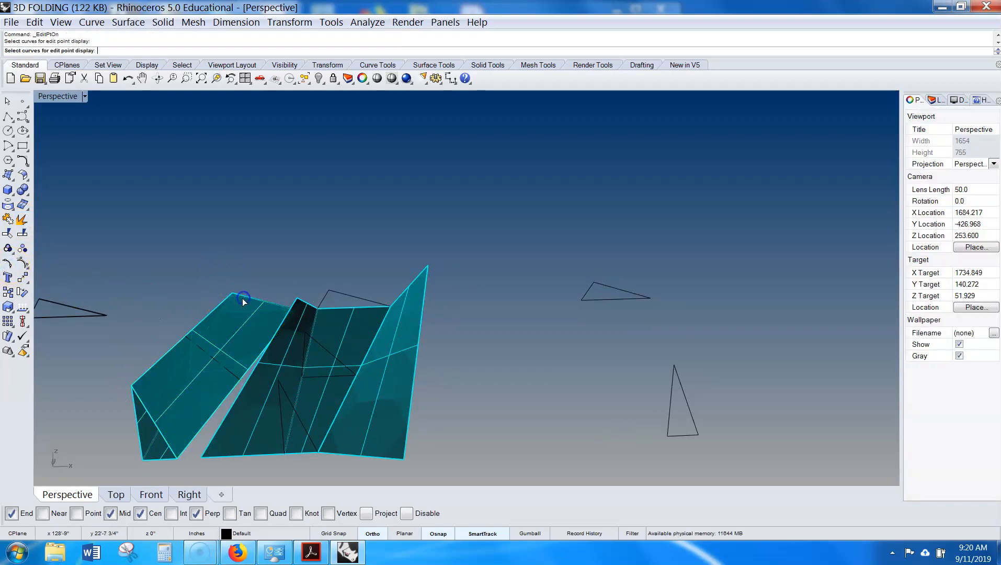
left_click(178, 393)
left_click(22, 264)
left_click_drag(191, 242, 302, 321)
left_click(168, 451)
- Draw two closed triangular polylines joining the vertices of the two copied triangle curves into faces
scroll(511, 342, "down", 4)
right_click_drag(512, 341, 584, 364)
scroll(569, 368, "up", 6)
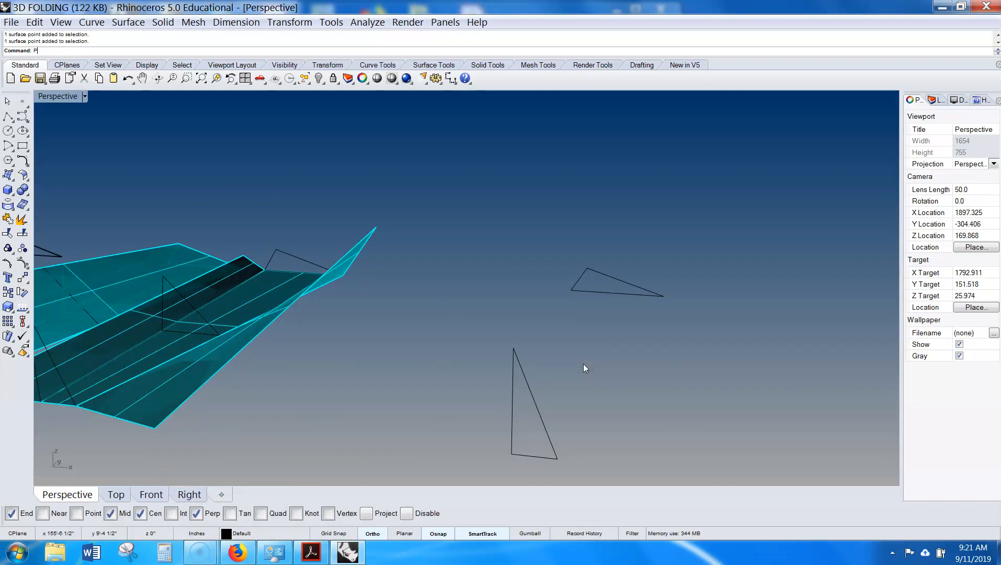
key("Return")
left_click(562, 459)
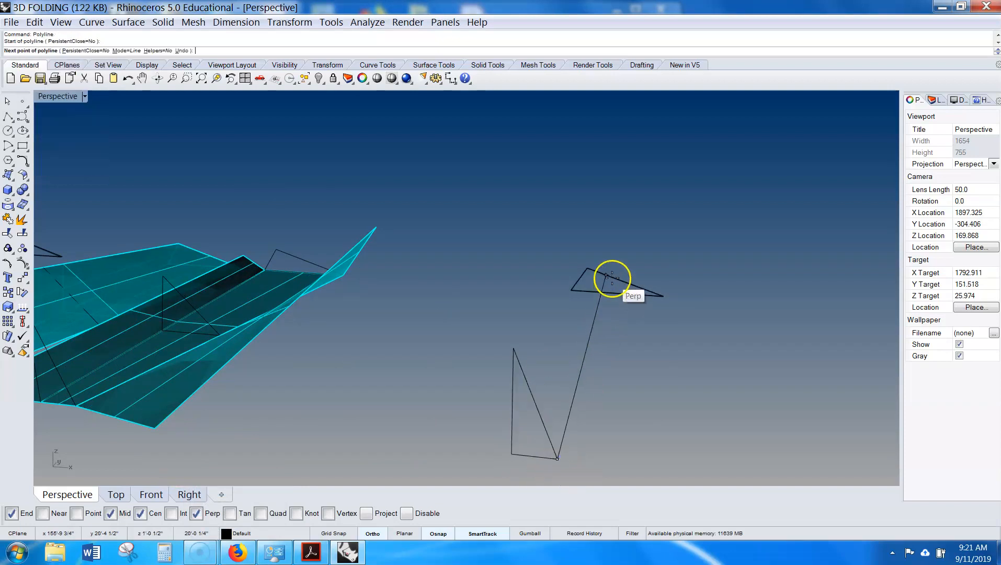
left_click(586, 269)
left_click(515, 345)
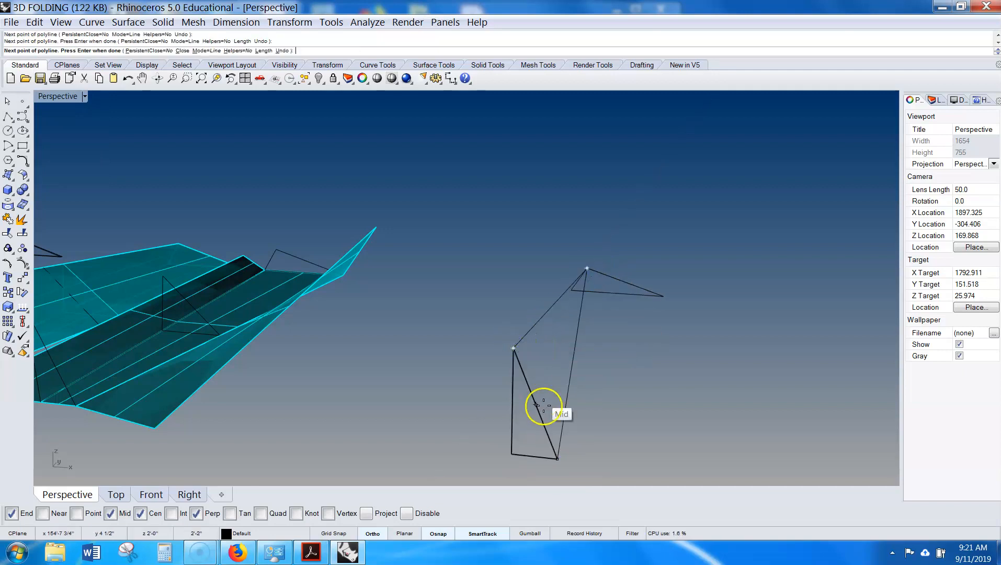
left_click(556, 459)
right_click(556, 463)
left_click(555, 463)
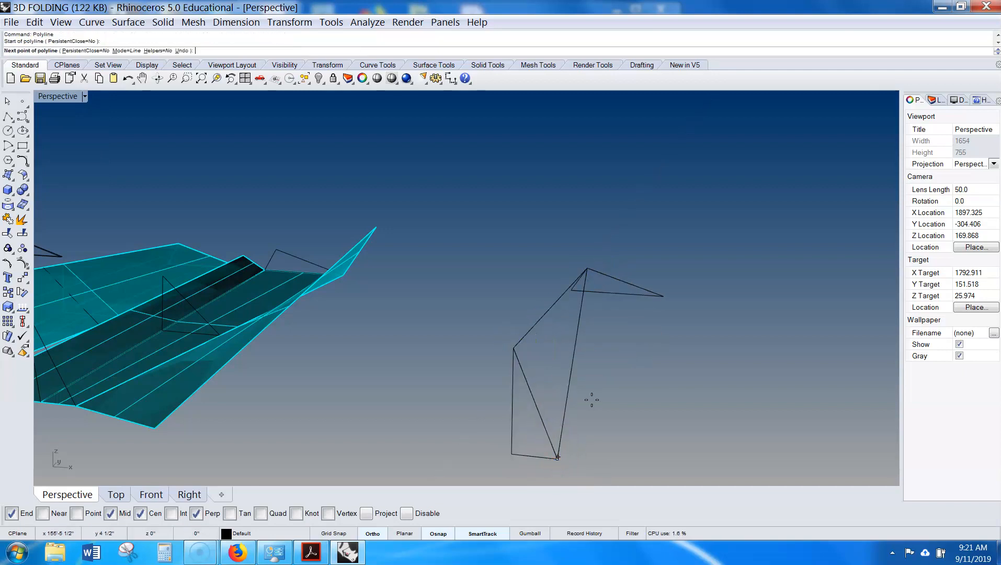
left_click(664, 297)
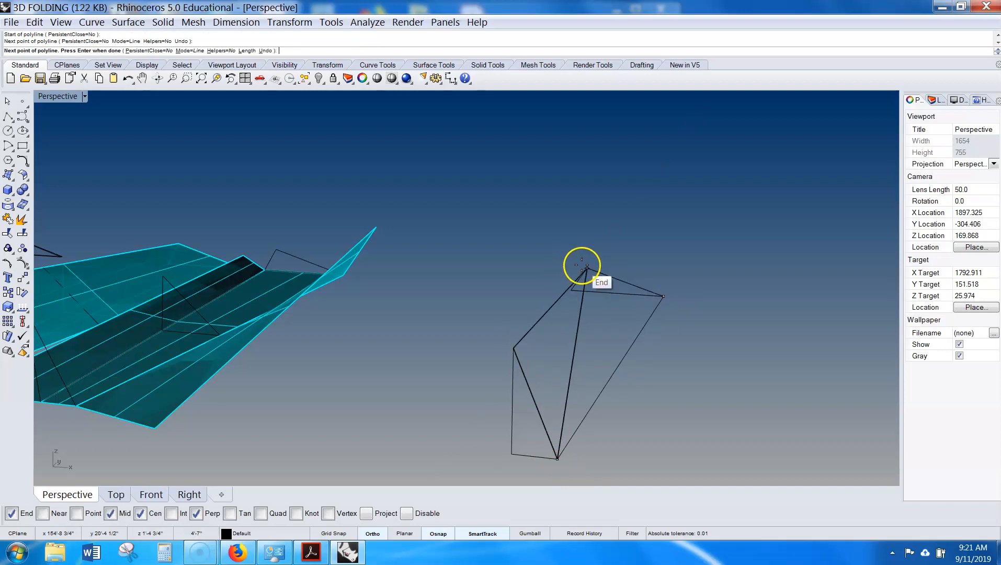
left_click(556, 458)
right_click_drag(585, 428, 600, 374)
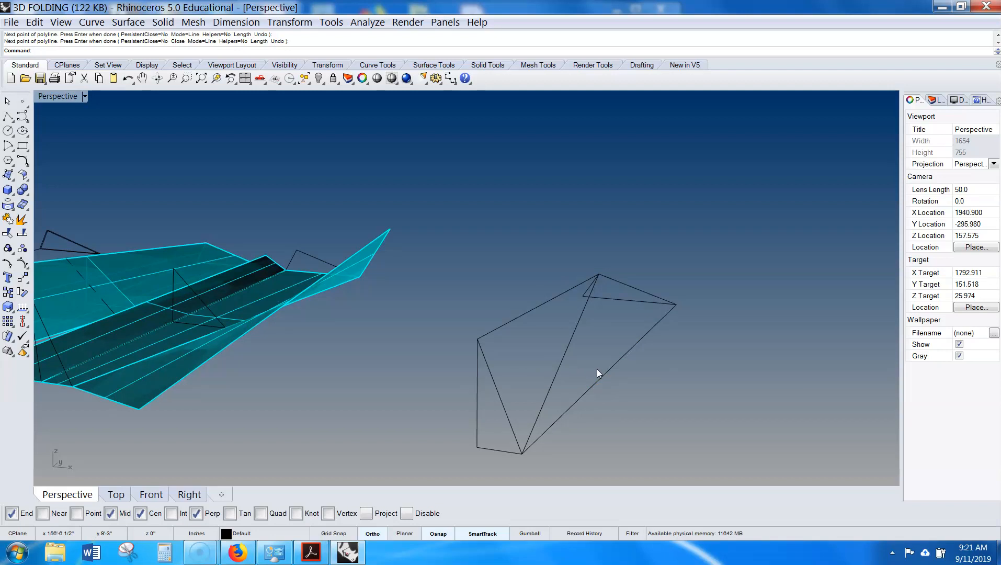
- Create planar surfaces from the two new closed triangle curves
left_click(597, 373)
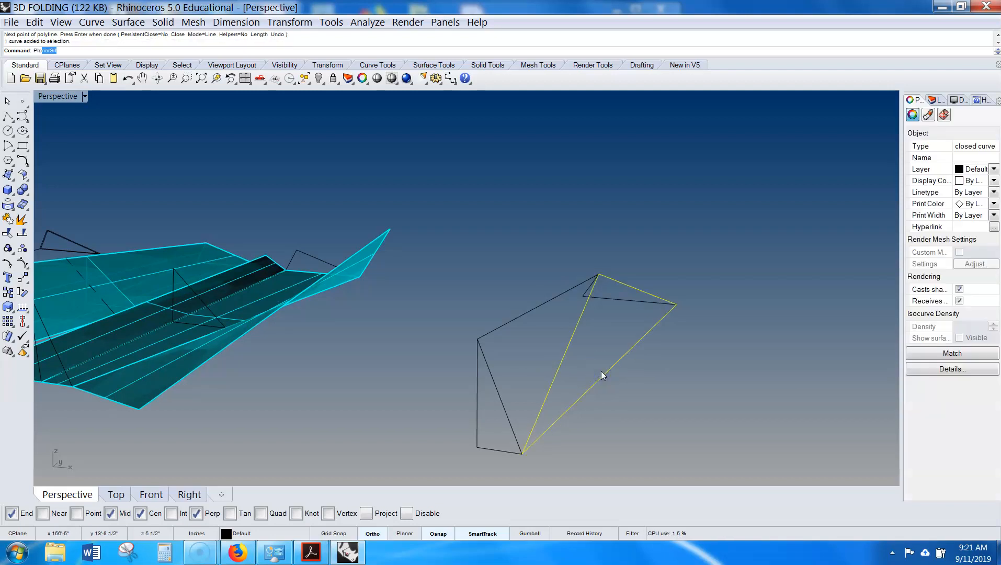
key("Return")
left_click(518, 315)
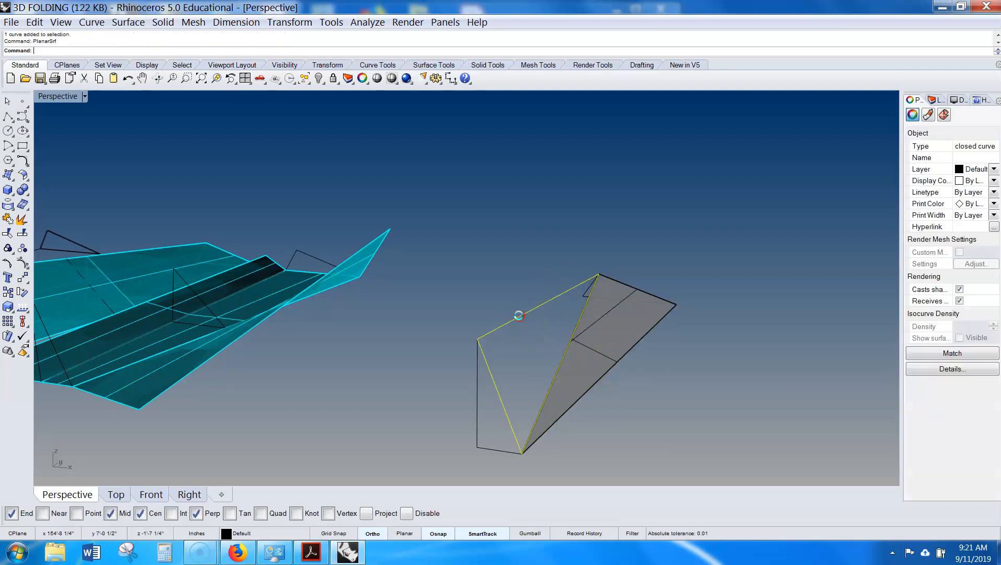
right_click_drag(518, 316, 557, 325)
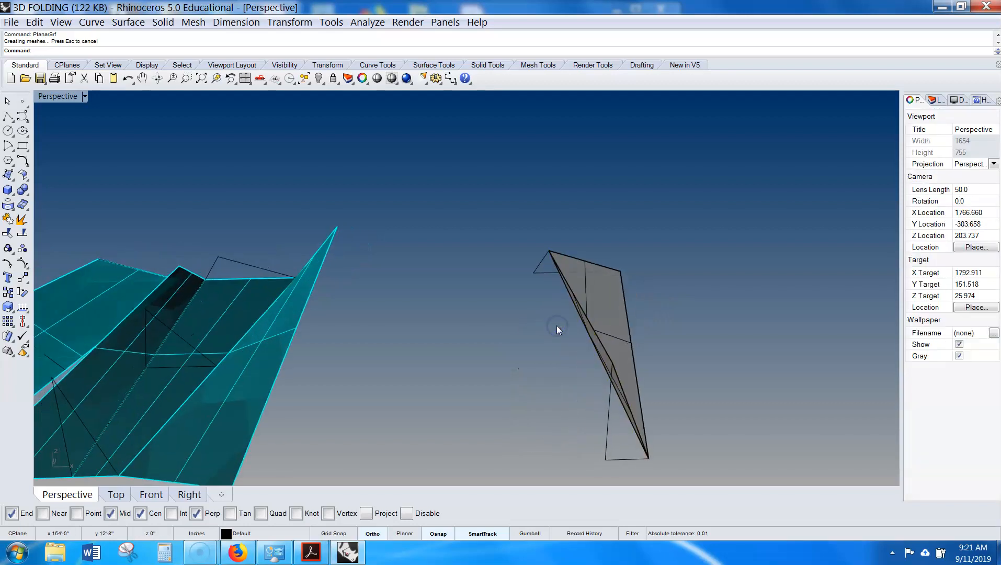
- Draw two more closed triangular polylines linking the remaining triangle vertices on the other side
key("Return")
left_click(533, 279)
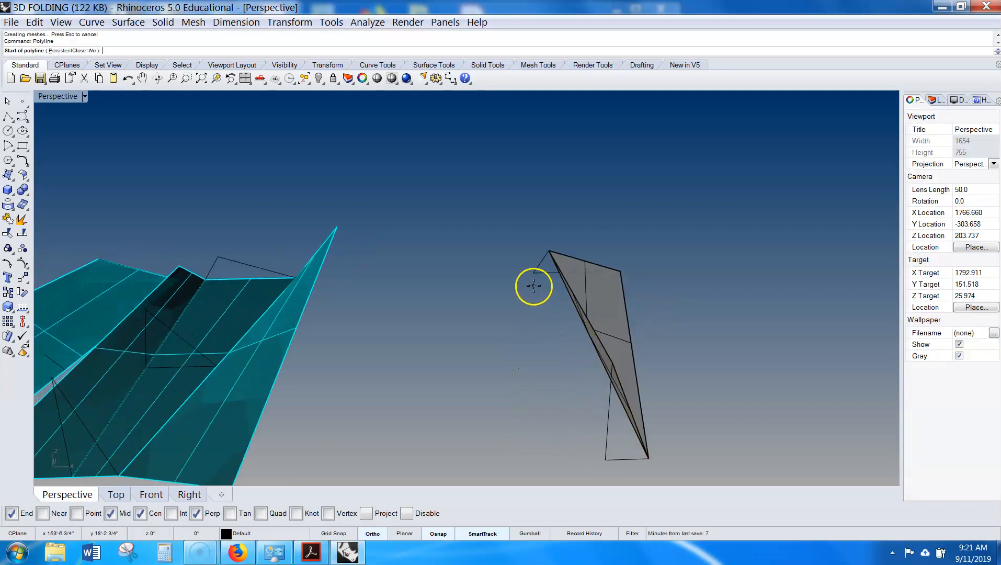
left_click(605, 459)
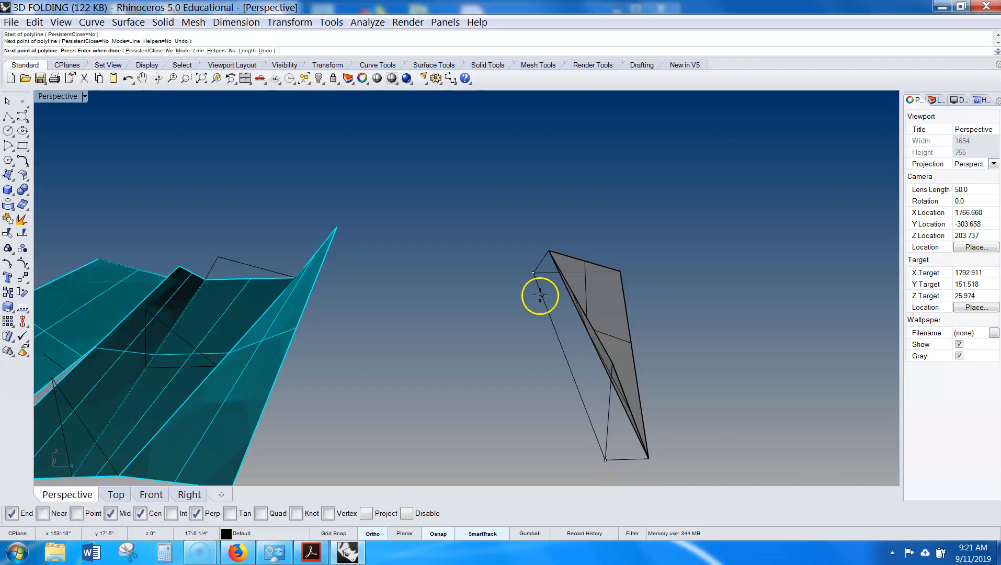
left_click(549, 252)
left_click(533, 272)
right_click(538, 264)
left_click(549, 252)
left_click(605, 459)
left_click(612, 363)
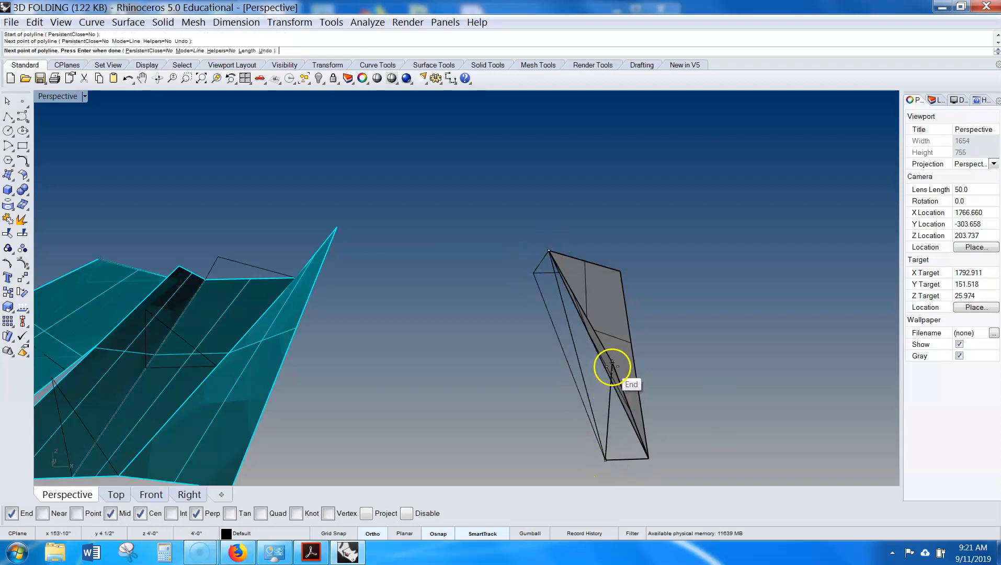
left_click(549, 252)
right_click_drag(550, 250, 615, 360)
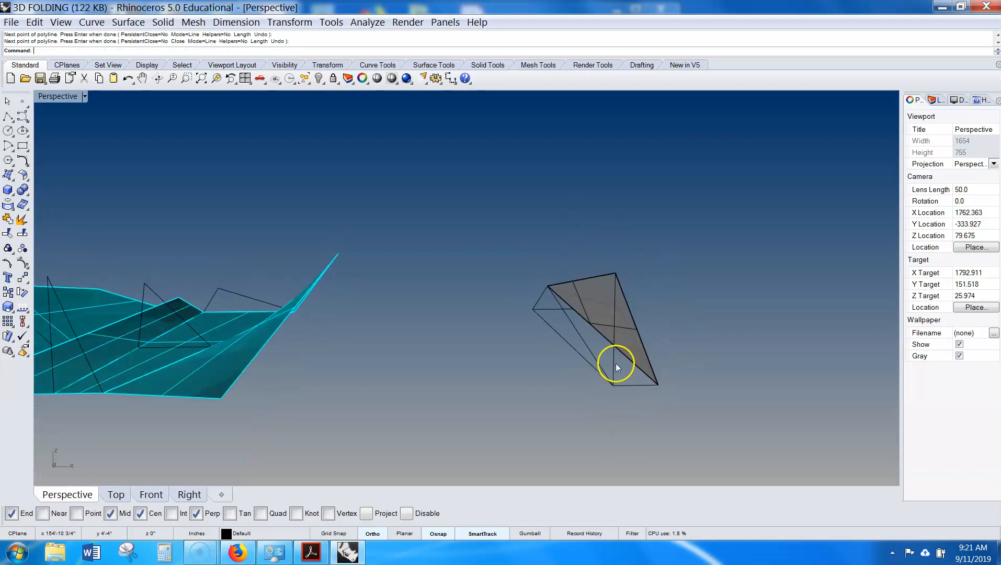
- Create planar surfaces from these two closed triangle curves
left_click(594, 371)
type("PLn")
key("BackSpace")
type("a")
key("Return")
left_click(617, 366)
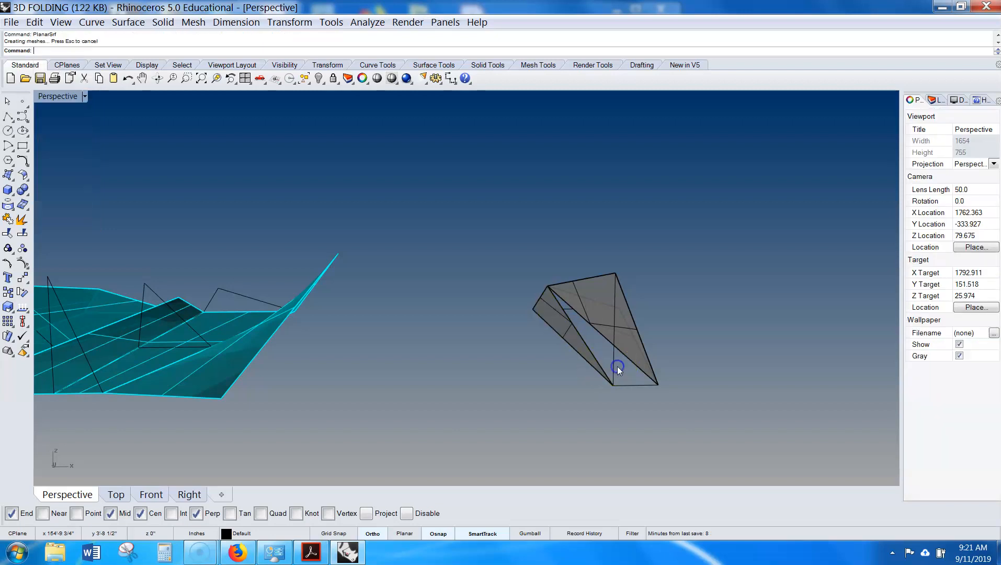
left_click(637, 413)
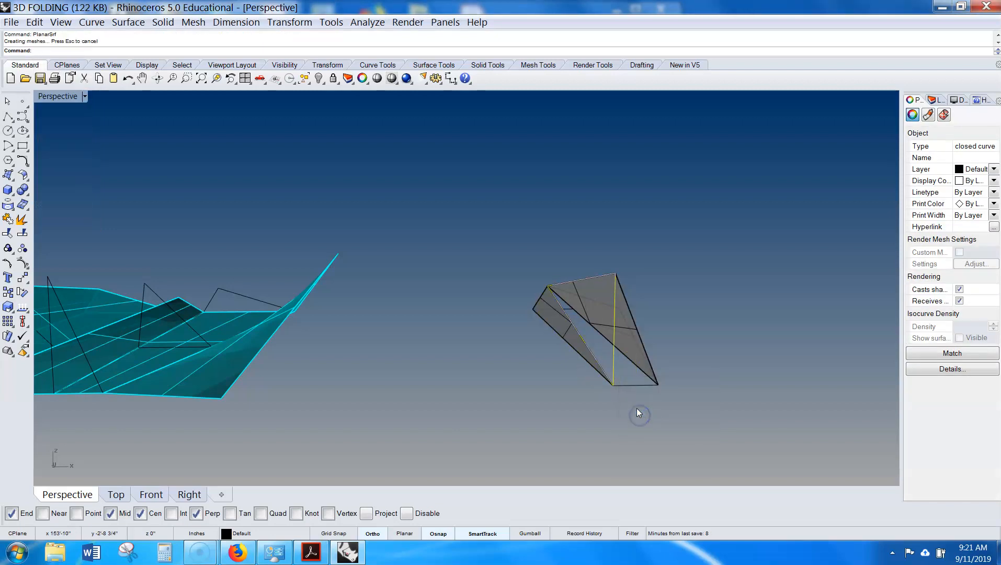
type("Plan")
key("Return")
left_click(636, 408)
right_click_drag(636, 408, 653, 381)
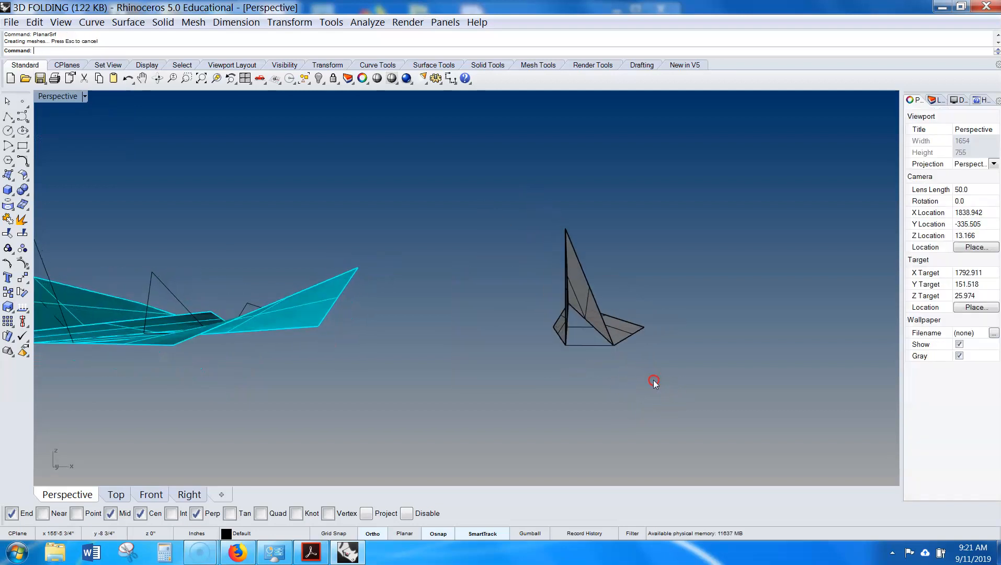
- Draw a closed triangular polyline across the open base of the new piece
left_click(593, 353)
right_click_drag(585, 346, 537, 369)
left_click(576, 400)
left_click(537, 369)
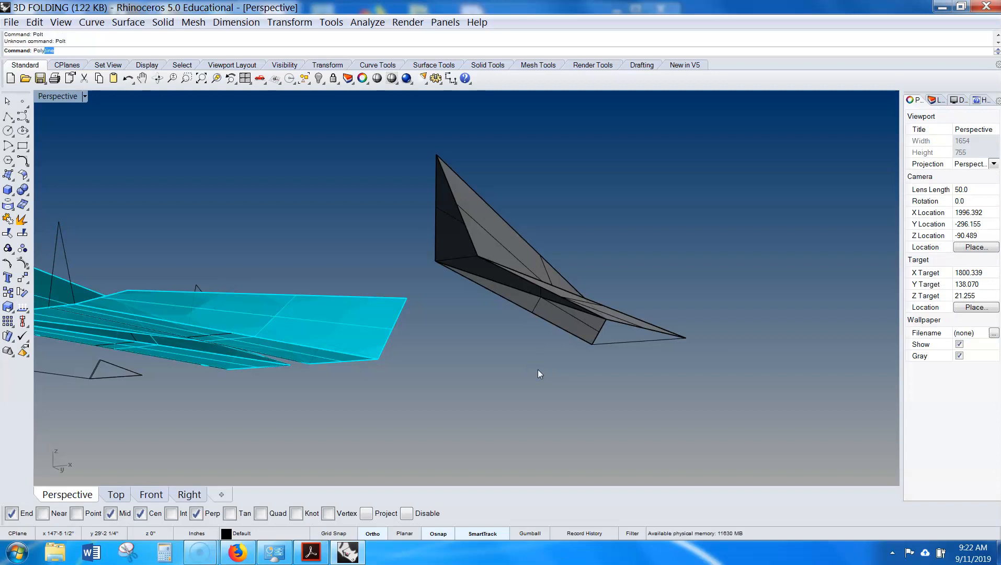
left_click(435, 261)
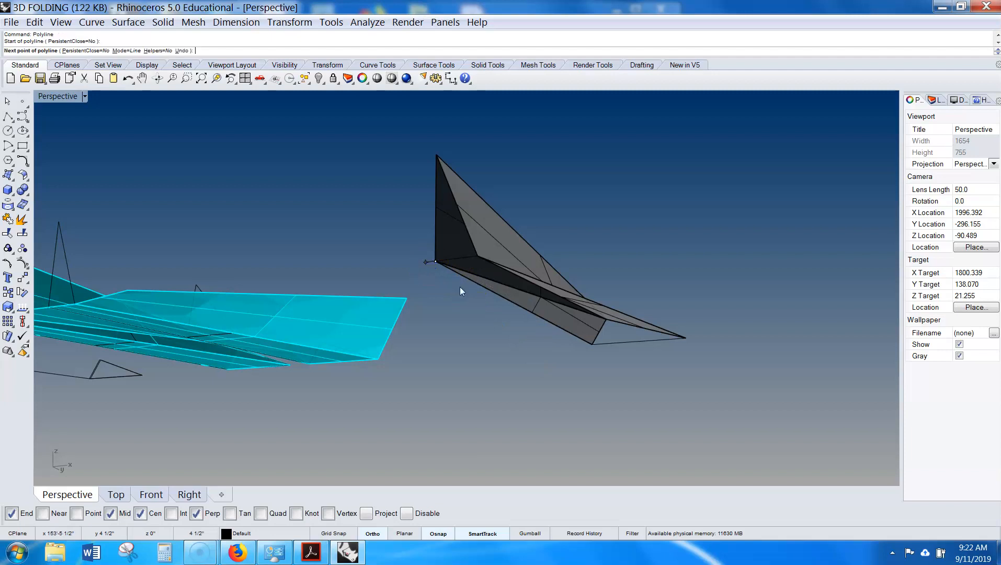
left_click(592, 343)
left_click(685, 338)
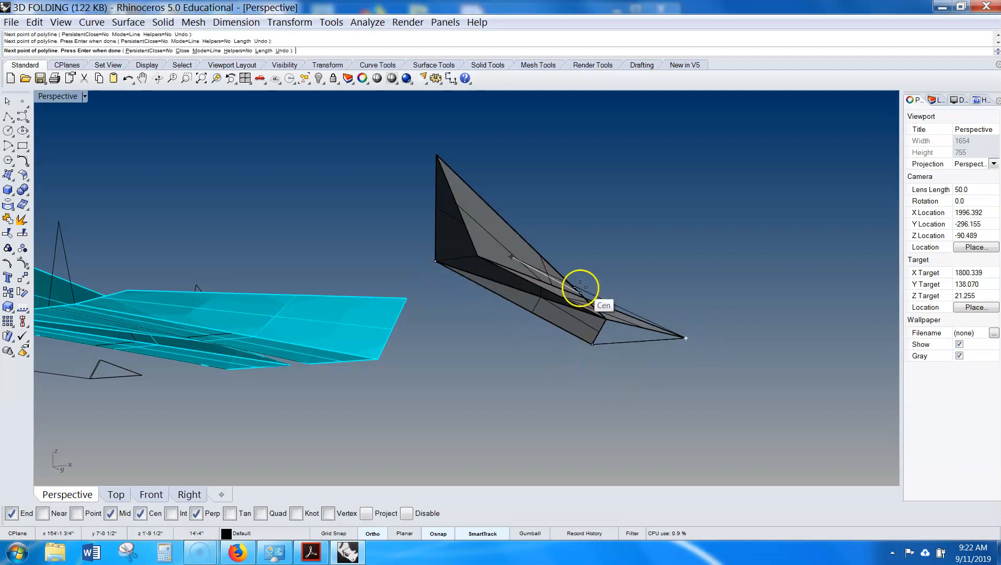
left_click(435, 261)
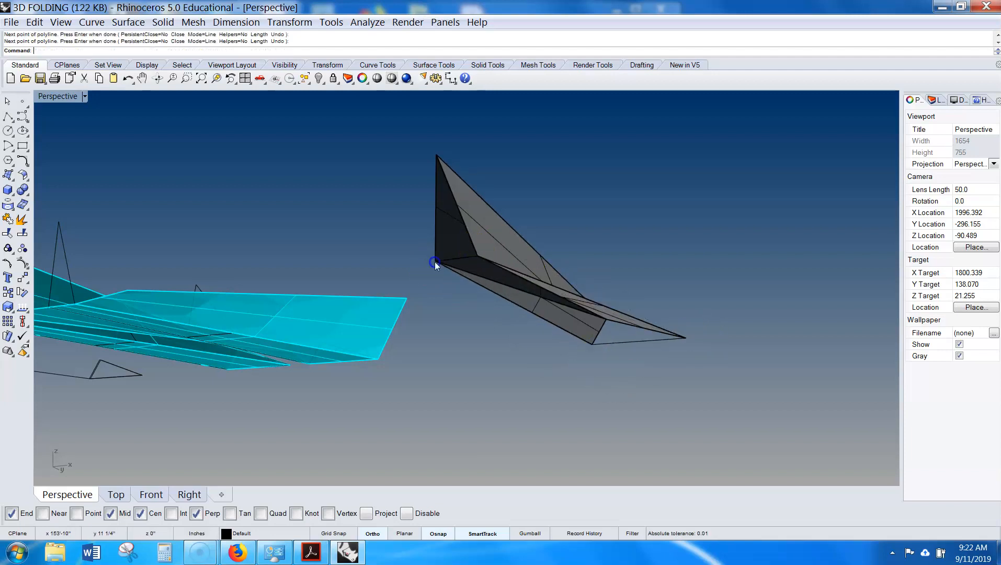
- Create a planar surface from the base triangle curve
left_click(650, 346)
left_click(679, 384)
mouse_move(679, 384)
right_mouse_down()
mouse_move(663, 374)
mouse_move(668, 385)
right_mouse_up()
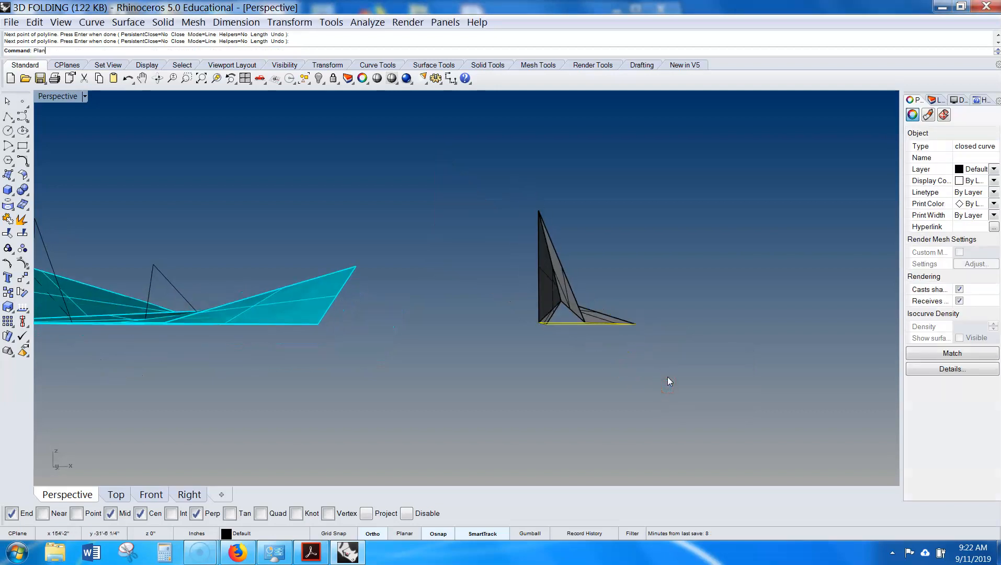
key("Return")
right_click_drag(667, 378, 676, 318)
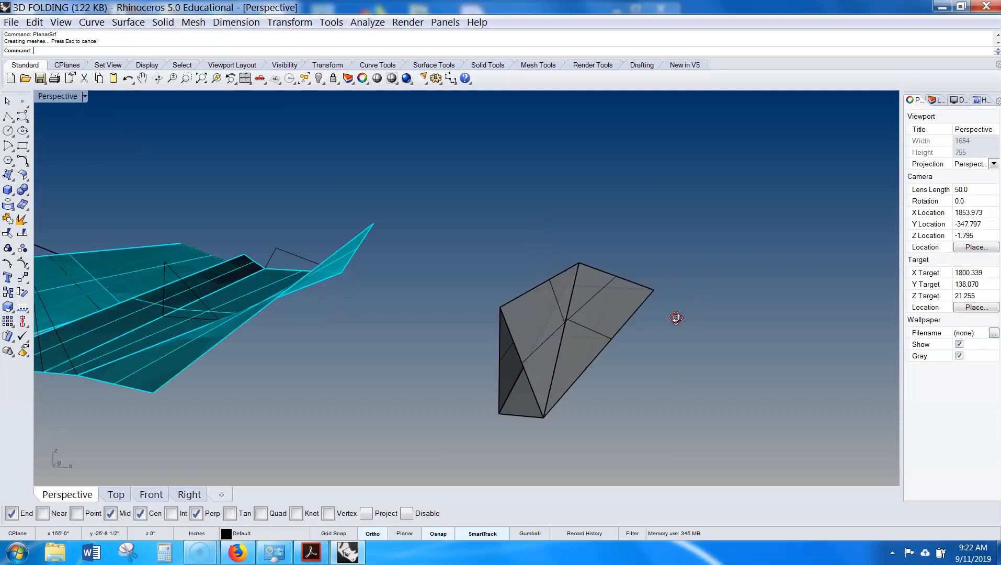
- Select all five surfaces of the new piece and set their display colour to Cyan
left_click(591, 314)
left_click(547, 342, "shift")
mouse_move(547, 342)
right_mouse_down()
mouse_move(535, 342)
mouse_move(553, 343)
right_mouse_up()
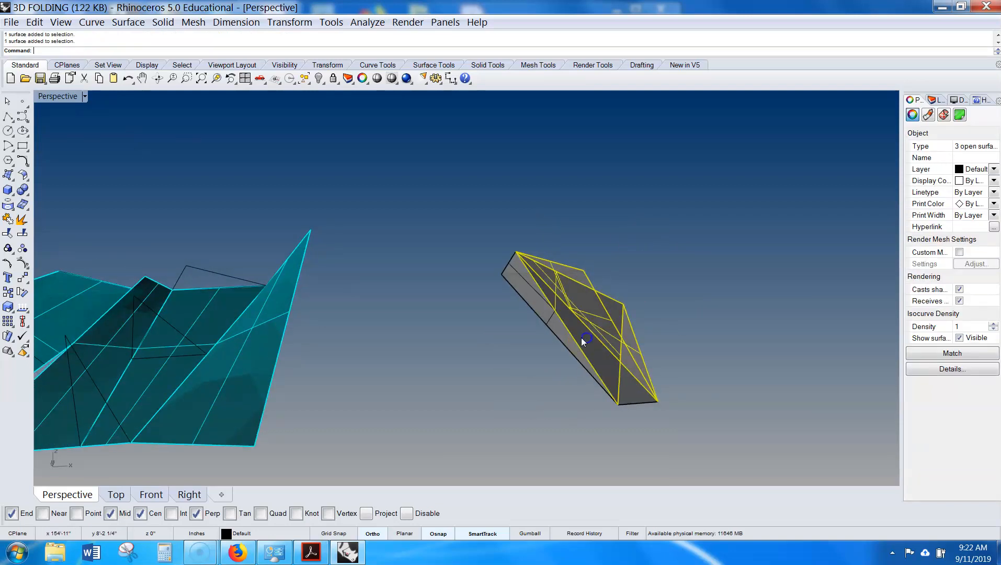
left_click(568, 335, "shift")
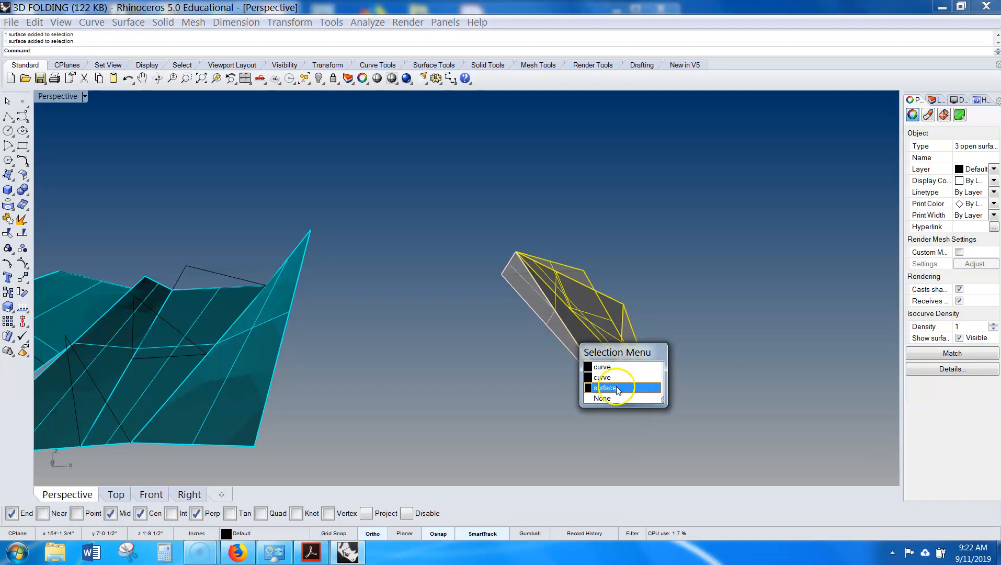
left_click(617, 387)
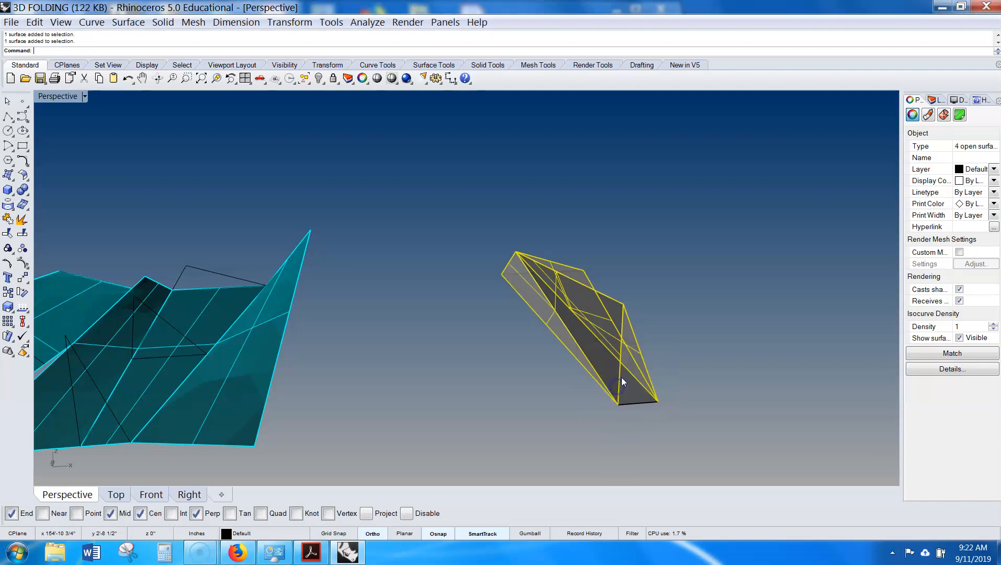
left_click(994, 182)
left_click(983, 258)
left_click(741, 350)
right_click_drag(741, 352, 634, 355)
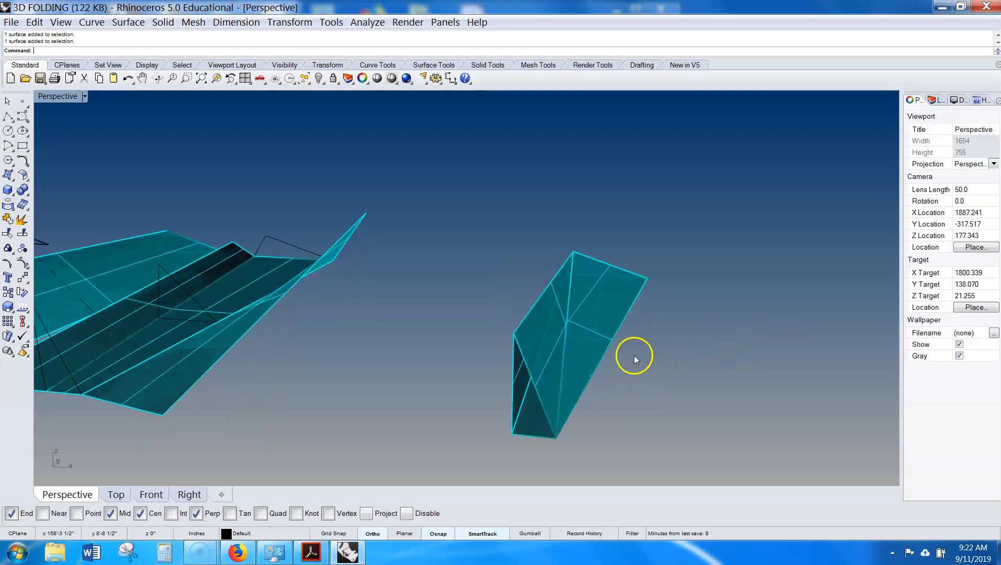
- Select two faces of the new piece and set their display colour to Red
left_click(614, 325)
right_click_drag(600, 319, 583, 363)
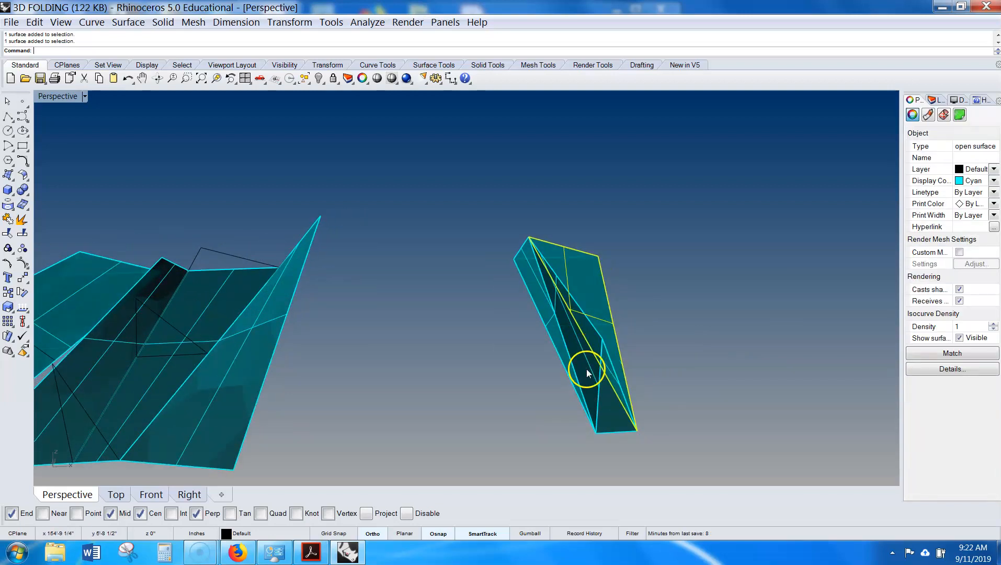
scroll(586, 368, "up", 2)
left_click(586, 370, "shift")
left_click(994, 180)
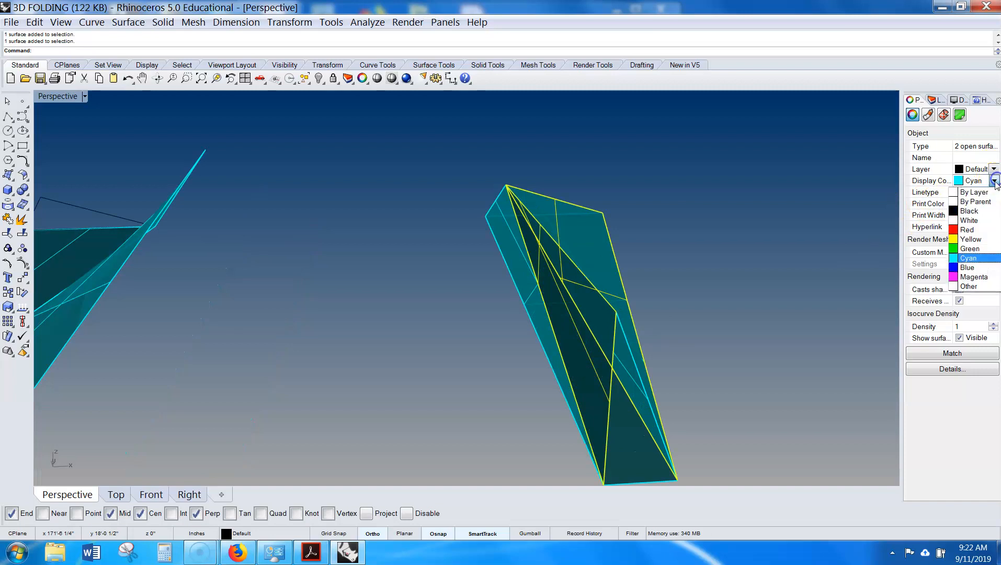
left_click(973, 230)
- Copy the coloured piece to the right
left_click(799, 272)
right_click_drag(799, 272, 705, 210)
left_click_drag(539, 376, 726, 412)
type("Copy")
key("Return")
left_click(751, 420)
right_click(750, 421)
right_click_drag(751, 420, 656, 363)
left_click(713, 397)
scroll(667, 354, "up", 4)
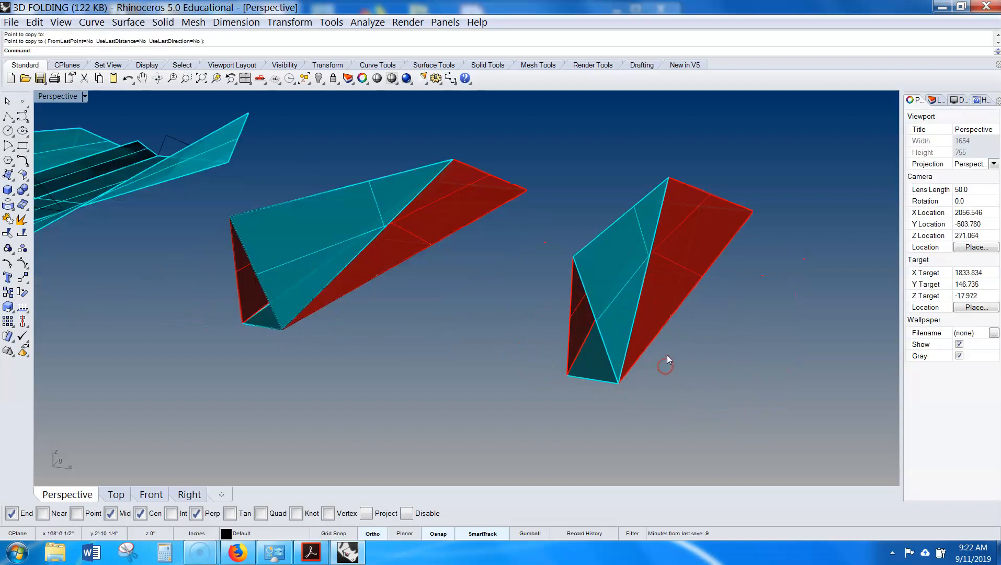
- Rotate two surfaces of the copy in 3D about their shared edge to fold them
left_click(664, 298)
left_click(620, 313, "shift")
right_click_drag(620, 311, 722, 298)
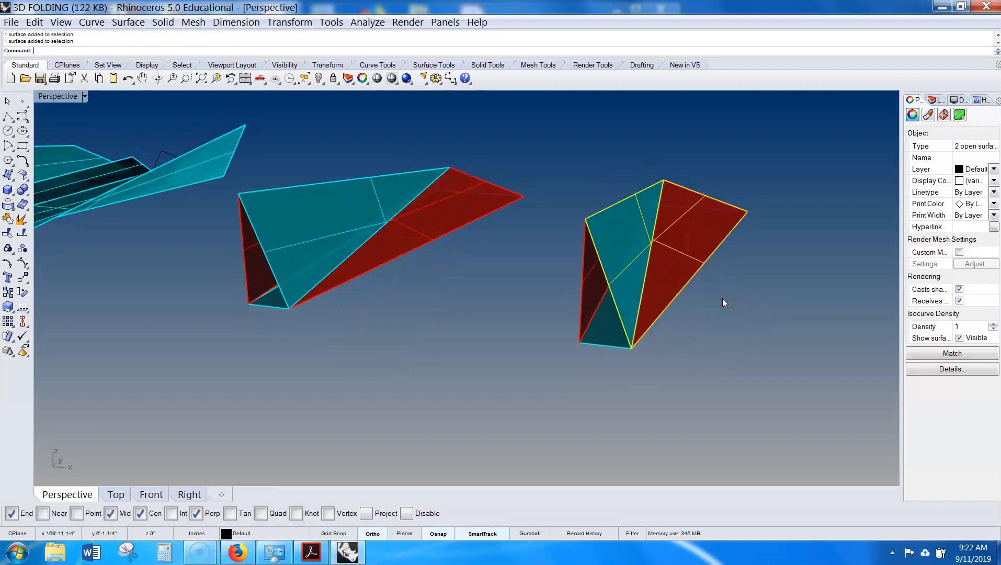
type("otate3D")
key("Return")
left_click(640, 351)
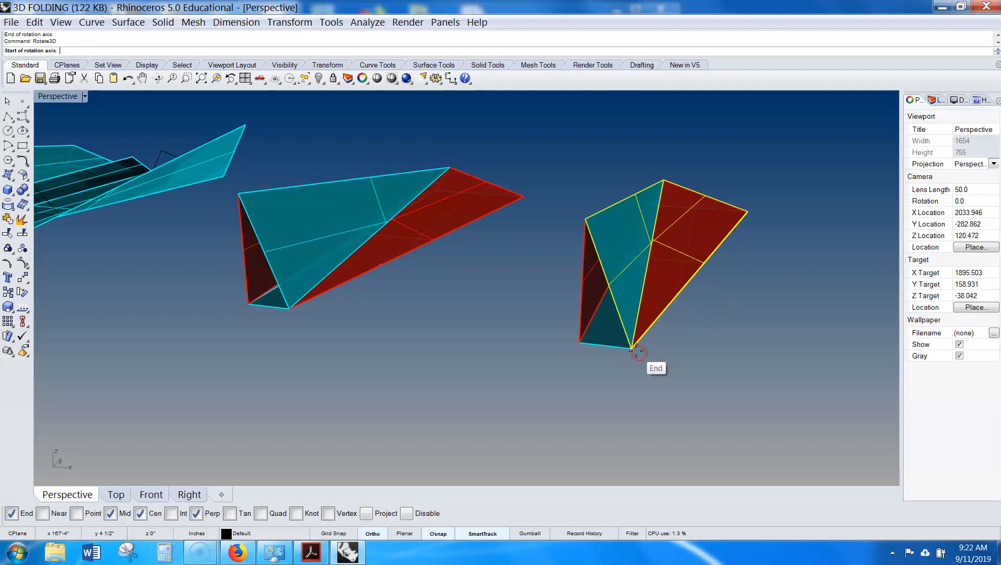
left_click(746, 211)
left_click(668, 173)
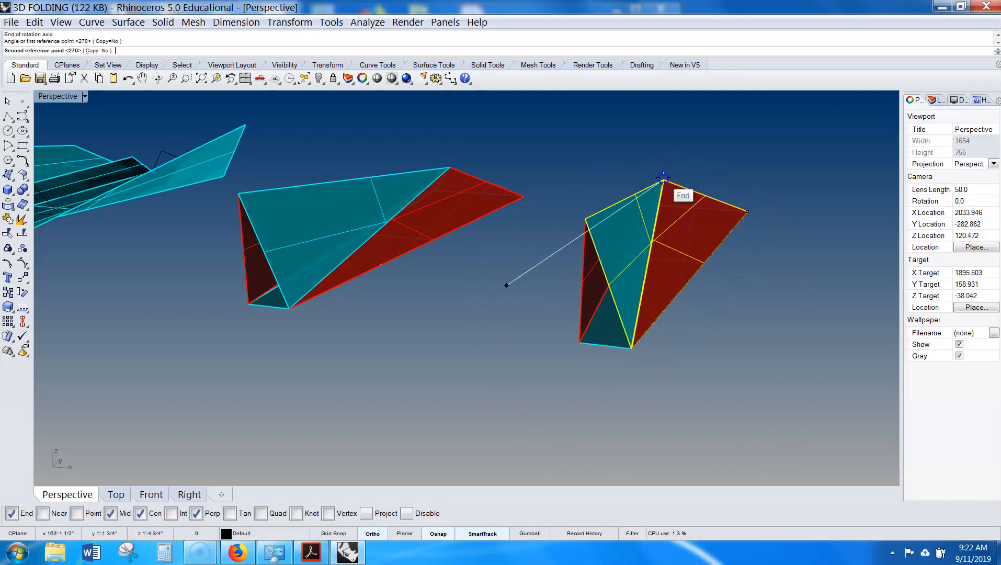
left_click(824, 288)
right_click_drag(783, 297, 756, 266)
key("Escape")
- Rotate another surface of the copy in 3D about its edge to open the fold
left_click(786, 285)
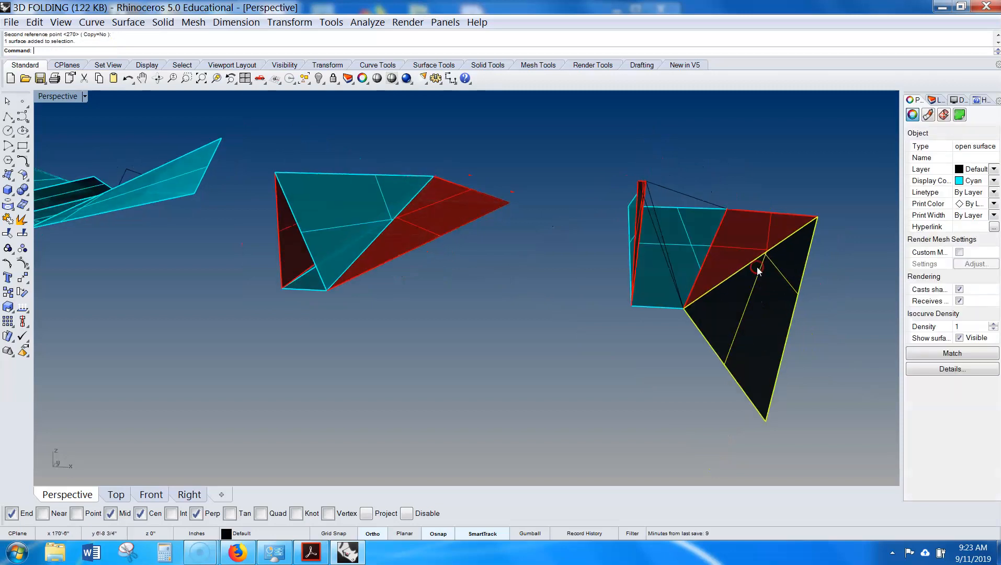
key("Return")
left_click(683, 308)
left_click(817, 215)
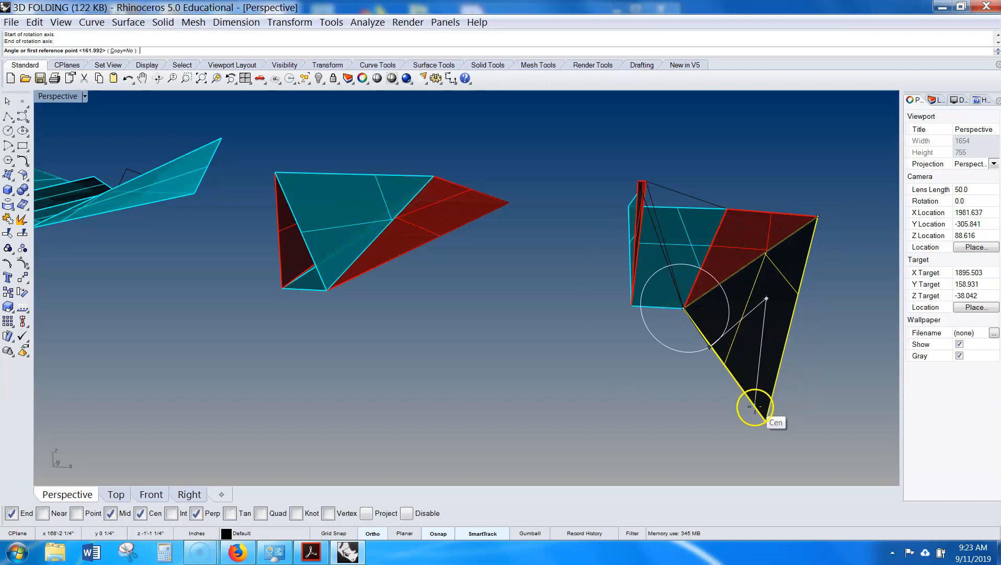
left_click(772, 425)
left_click(836, 289)
right_click_drag(834, 330, 612, 263)
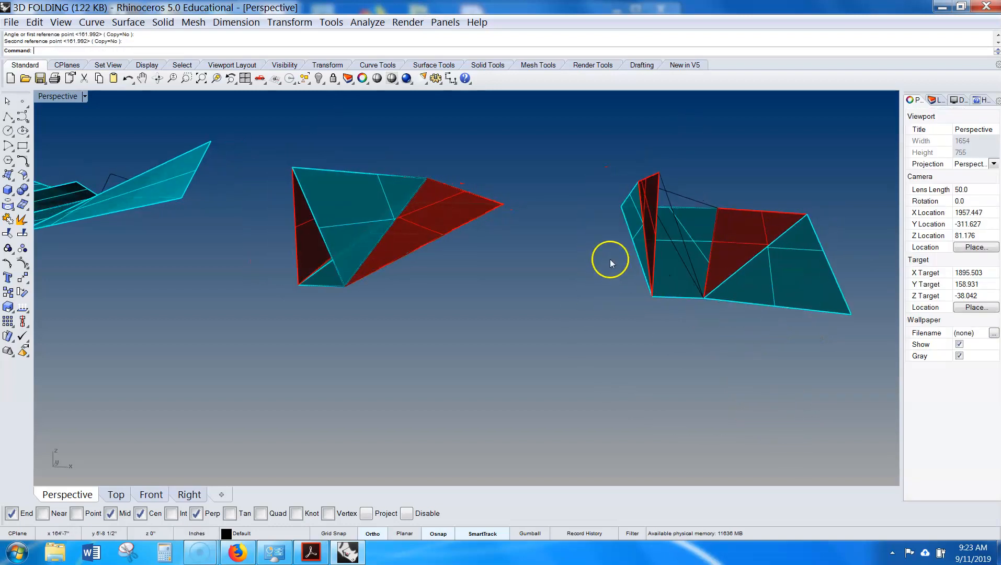
- Rotate two narrow surfaces of the copy in 3D about their shared edge to unfold them
left_click(634, 207)
left_click(650, 194, "shift")
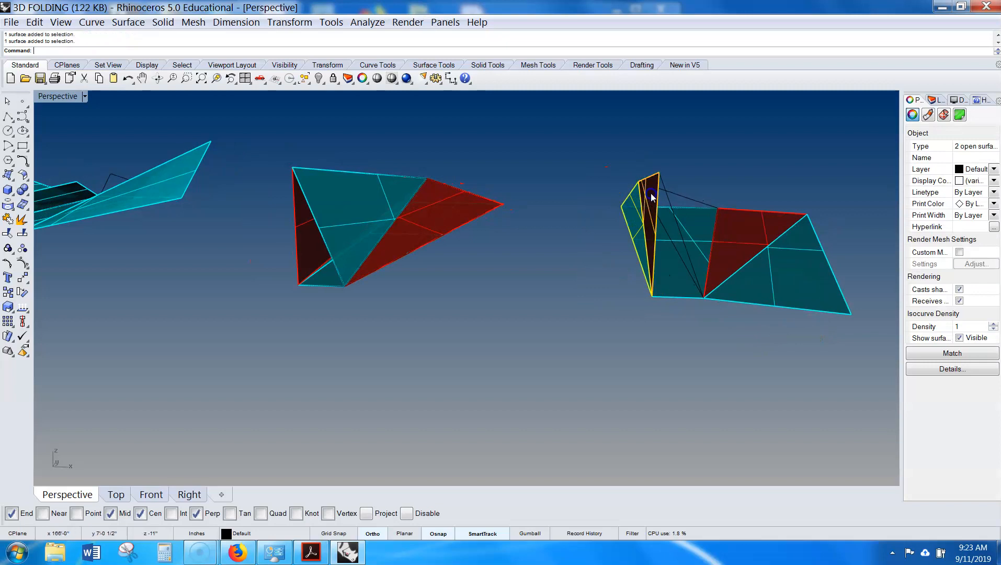
type("Rotate3D")
key("Return")
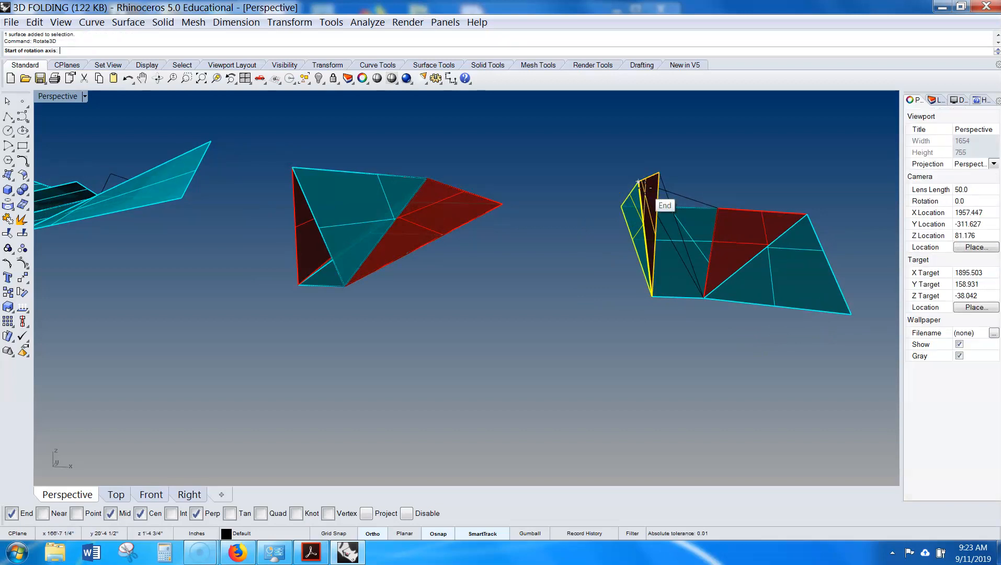
left_click(619, 206)
left_click(650, 296)
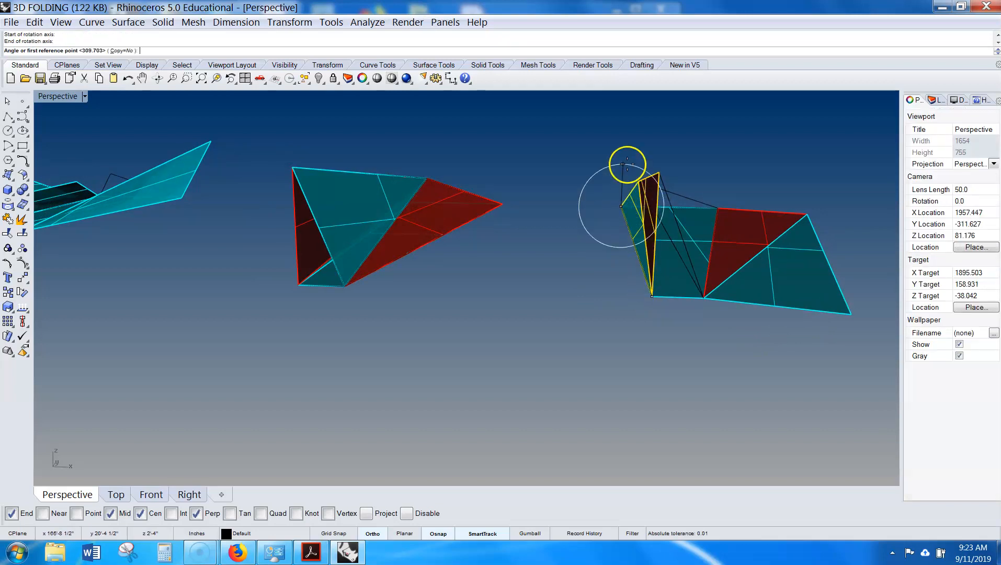
left_click(637, 174)
left_click(583, 179)
left_click(611, 265)
- Repeat the 3D rotation on another surface of the copy to lay it flat
right_click(611, 266)
left_click(591, 205)
left_click(648, 293)
left_click(547, 354)
left_click(477, 265)
left_click(525, 301)
- Recolour the flattened copy by setting the narrow strip's display colour to Red and the left triangle's to Cyan
scroll(525, 303, "down", 4)
right_click_drag(526, 304, 605, 270)
scroll(605, 270, "up", 2)
left_click(572, 236)
left_click(591, 295)
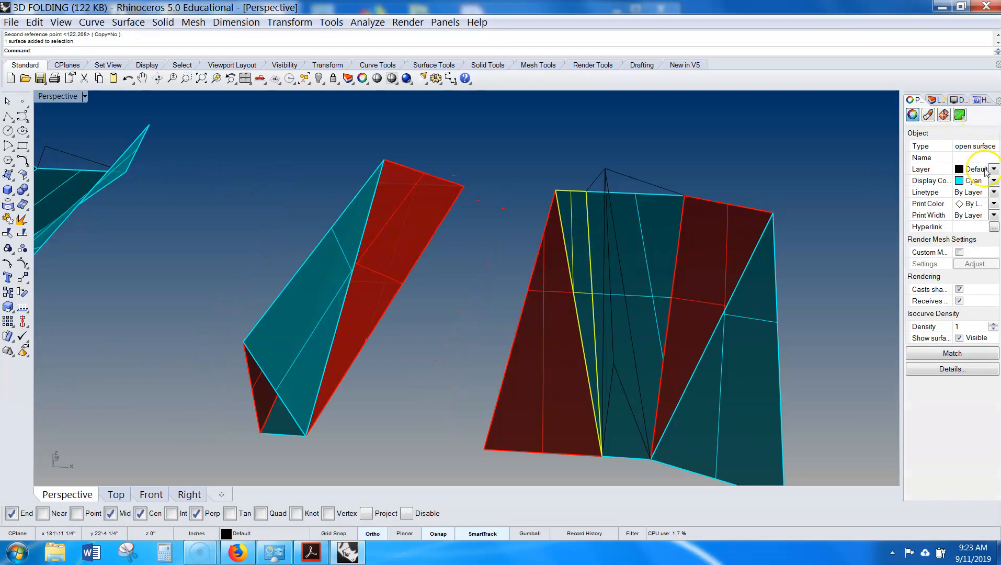
left_click(993, 182)
left_click(967, 225)
left_click(542, 378)
left_click(993, 181)
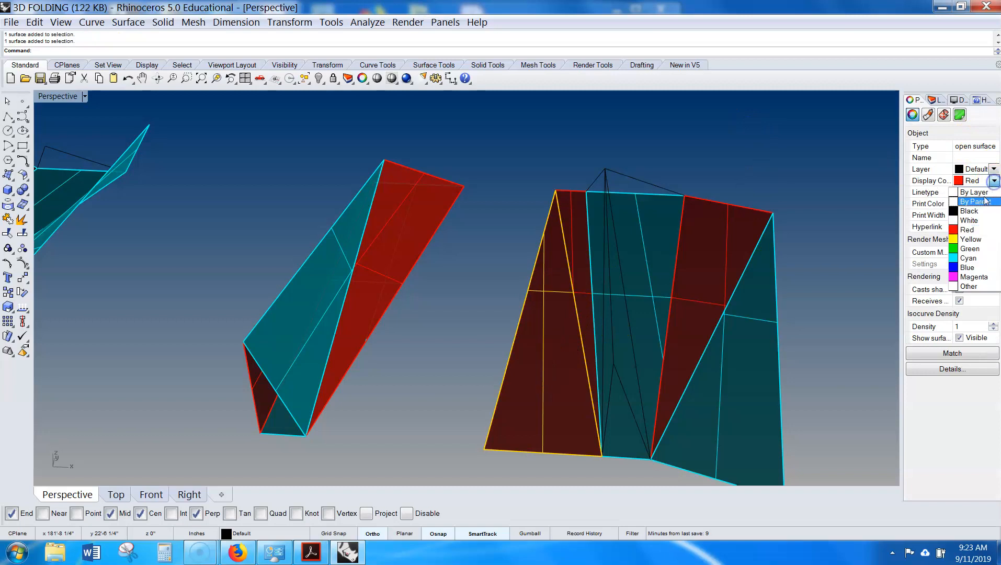
left_click(968, 258)
- Select all five surfaces of the flattened piece and copy them to the right
left_click(839, 197)
scroll(820, 184, "down", 4)
right_click_drag(820, 183, 528, 185)
scroll(528, 185, "up", 5)
left_click(499, 169)
left_click(497, 244, "shift")
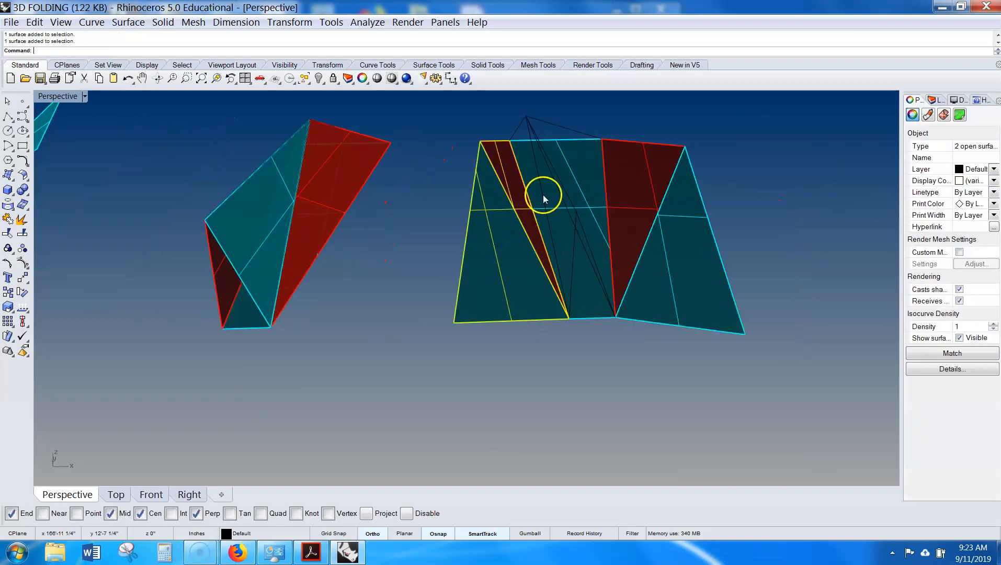
left_click(578, 171, "shift")
left_click(643, 168, "shift")
left_click(688, 241, "shift")
scroll(761, 230, "down", 3)
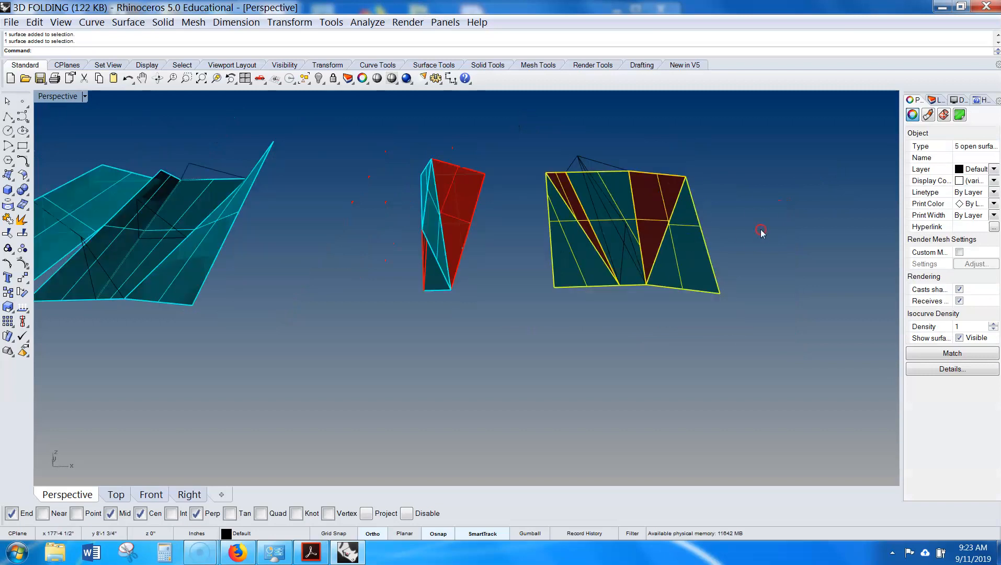
right_click_drag(761, 230, 651, 238)
type("Copy")
key("Return")
left_click(630, 253)
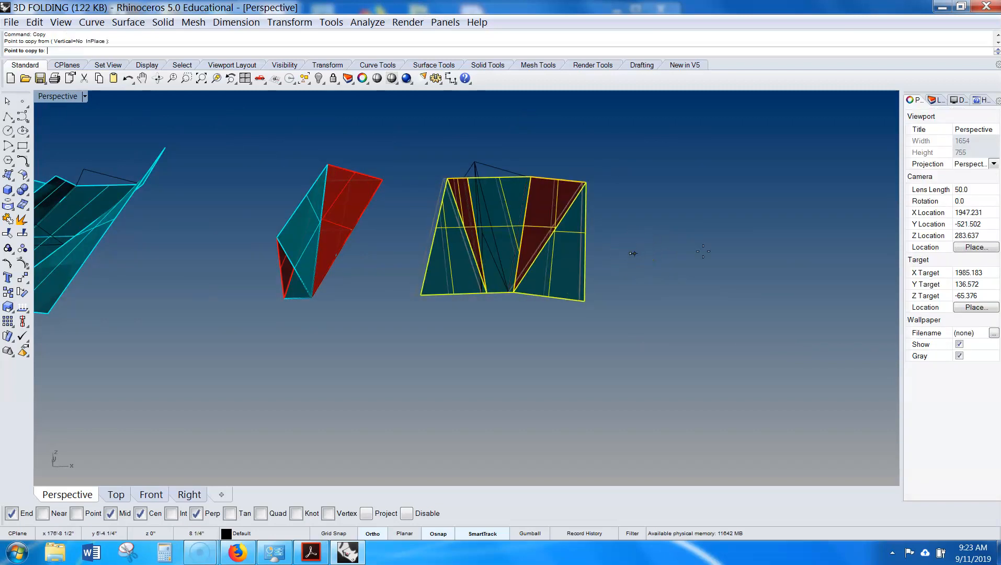
right_click(872, 266)
right_click_drag(847, 214, 736, 265)
left_click(714, 266)
- Duplicate the borders of the five surfaces of the new copy
left_click(571, 316)
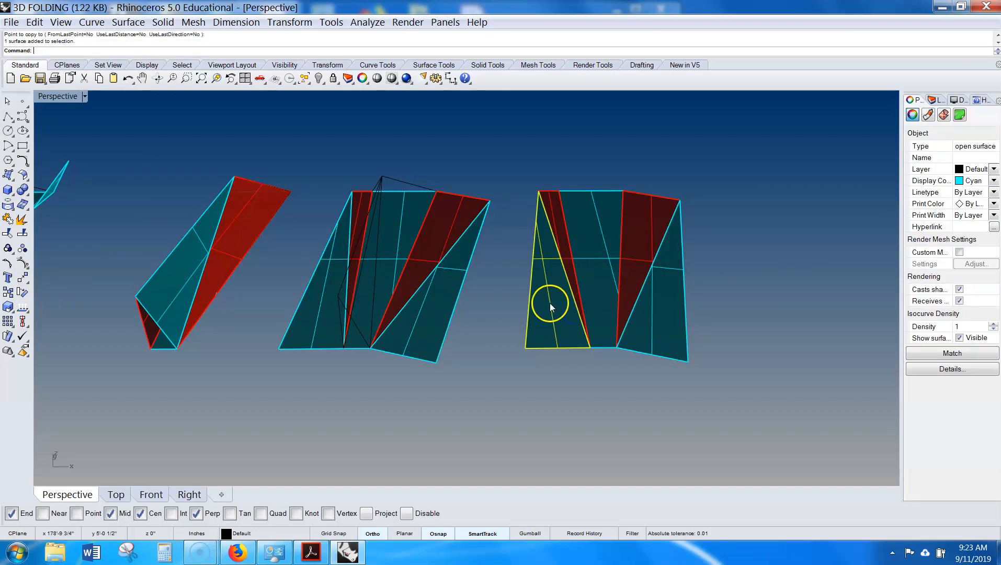
left_click_drag(793, 209, 523, 367)
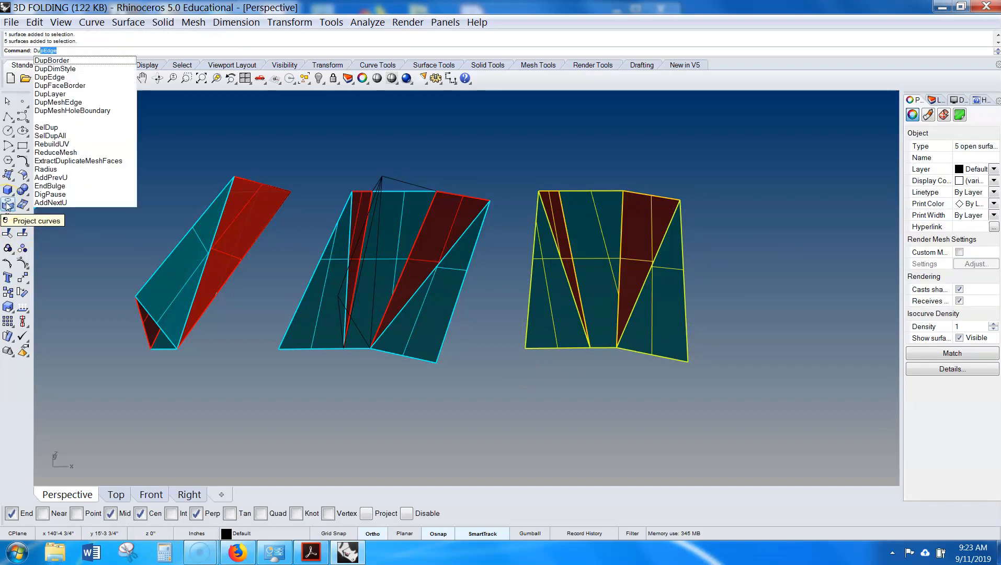
left_click(84, 61)
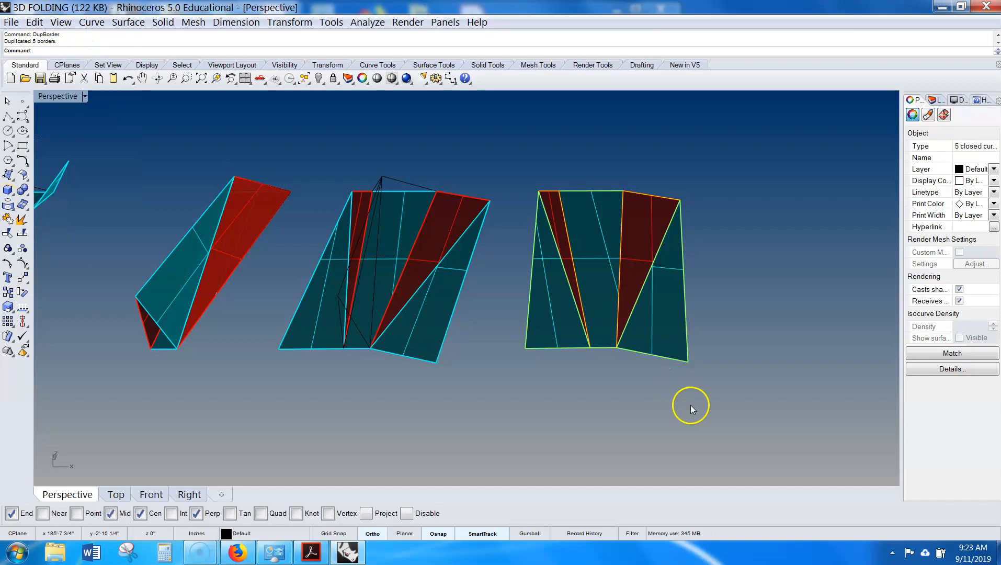
- Move the duplicated border curves to the right of the copy and save the file
type("m")
key("Return")
left_click(541, 419)
left_click(846, 428)
left_click(845, 427)
right_click_drag(842, 415, 641, 430, "shift")
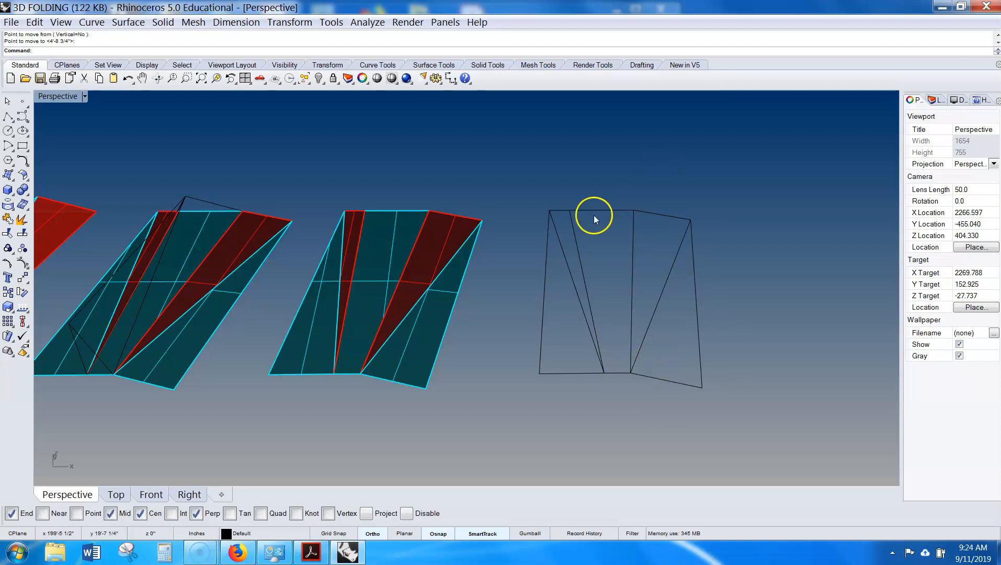
left_click(40, 80)
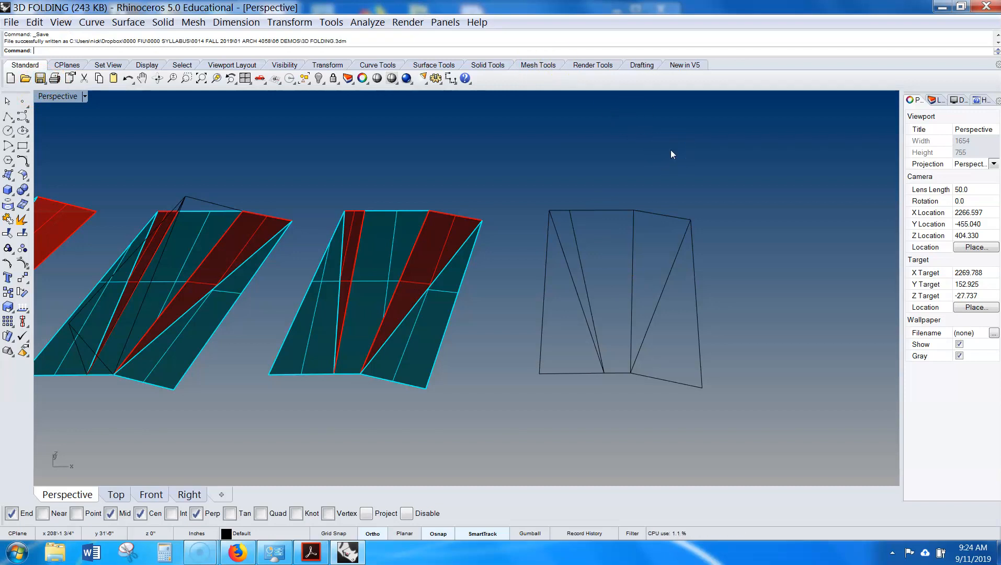
- Zoom and orbit around the model to review all the folded pieces
scroll(627, 163, "down", 5)
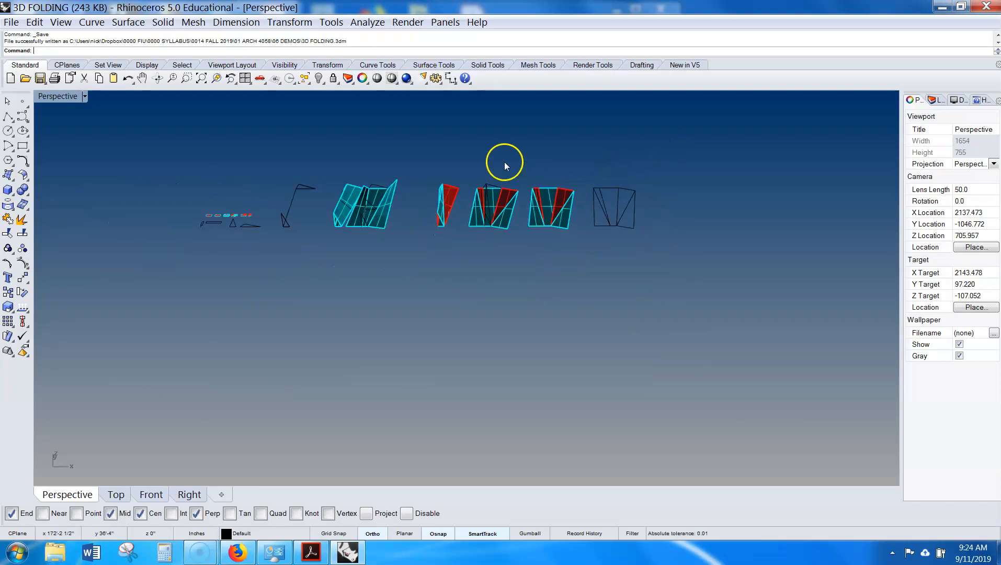
scroll(502, 161, "up", 5)
right_click_drag(464, 210, 474, 155)
scroll(462, 212, "up", 1)
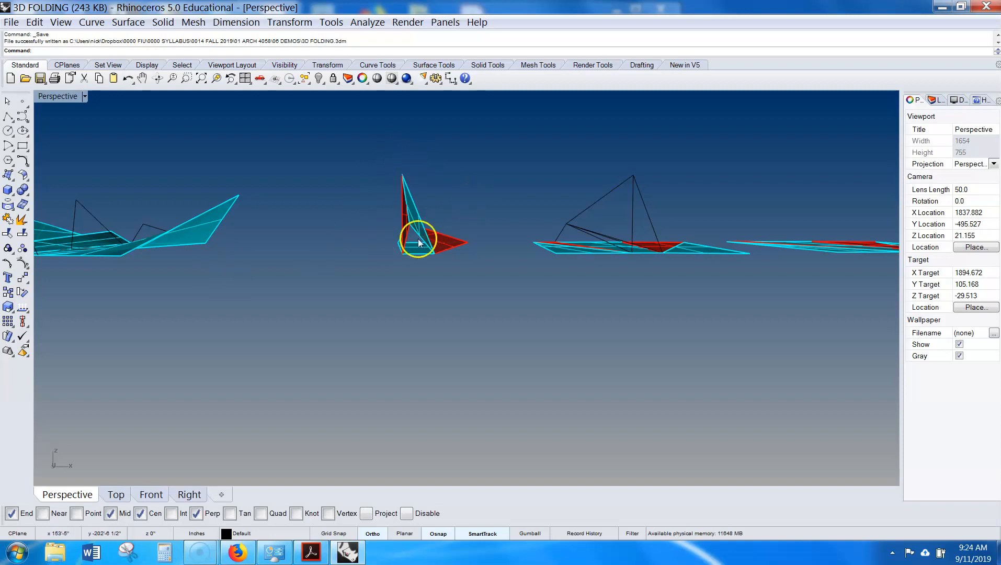
scroll(400, 230, "up", 5)
right_click_drag(401, 230, 581, 238)
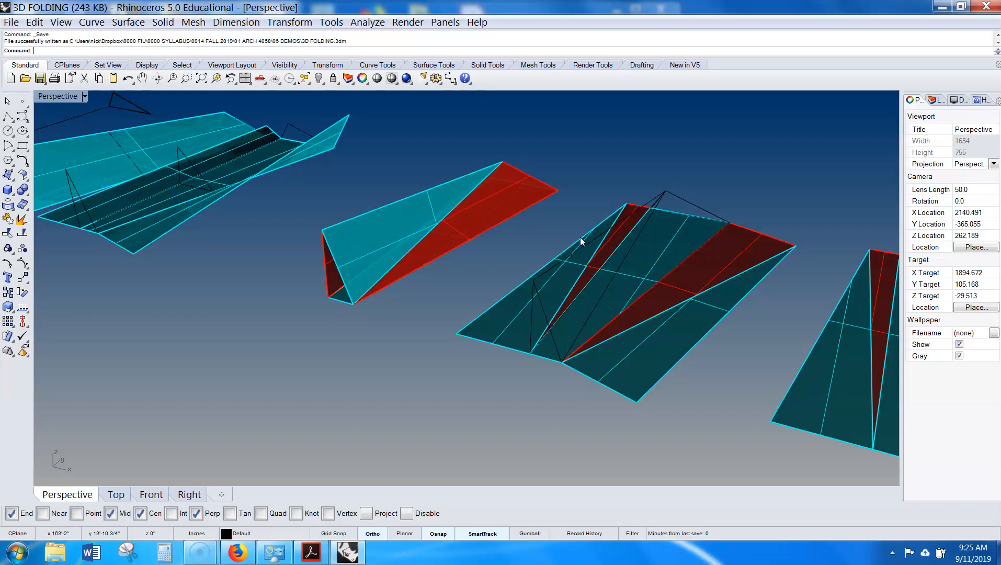
scroll(461, 100, "down", 8)
right_click_drag(518, 112, 389, 203, "shift")
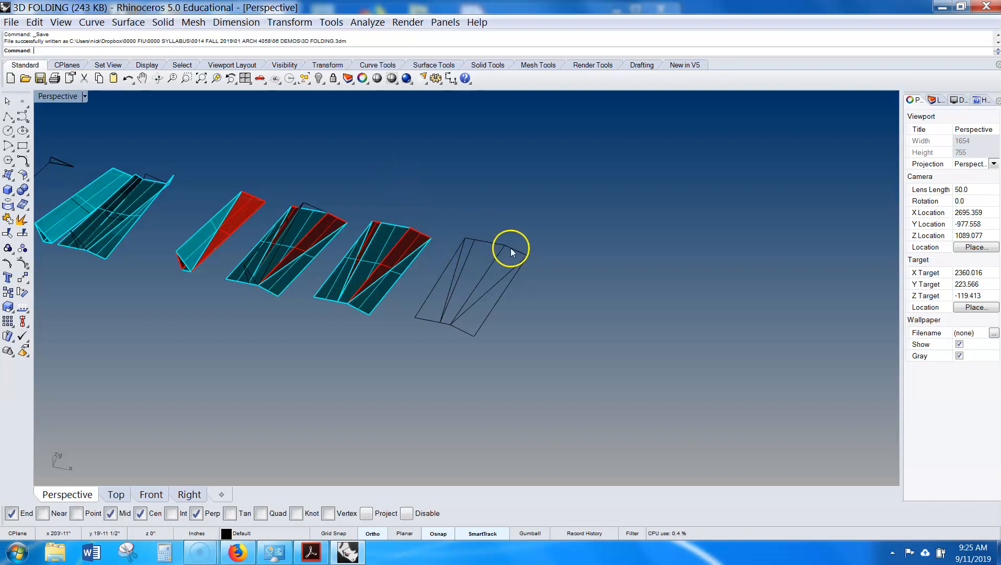
scroll(511, 248, "down", 7)
right_click_drag(360, 264, 489, 311, "shift")
scroll(416, 313, "up", 12)
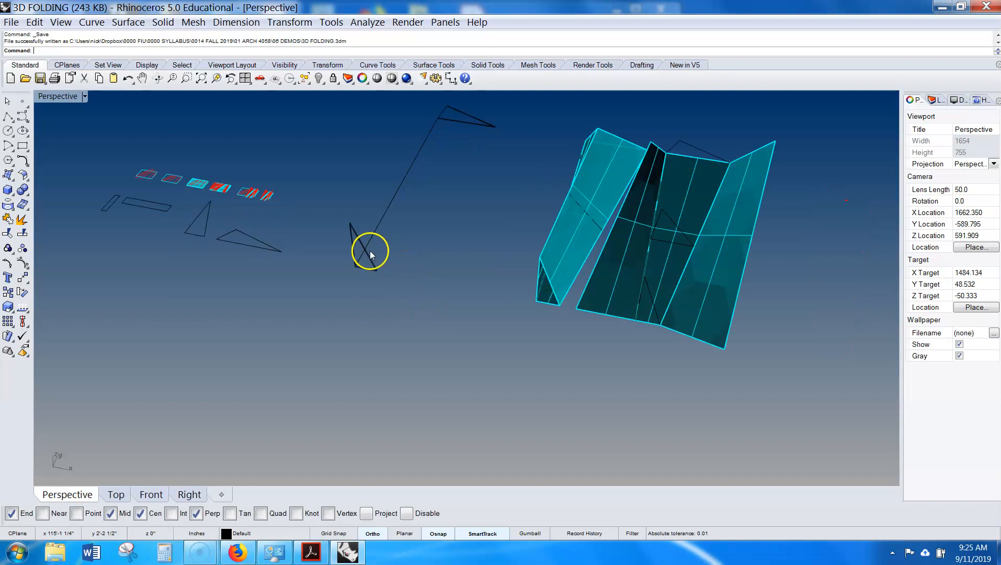
scroll(359, 233, "up", 2)
- Select the small triangle curve near the base of the long line and delete it
left_click(364, 243)
left_click(411, 265)
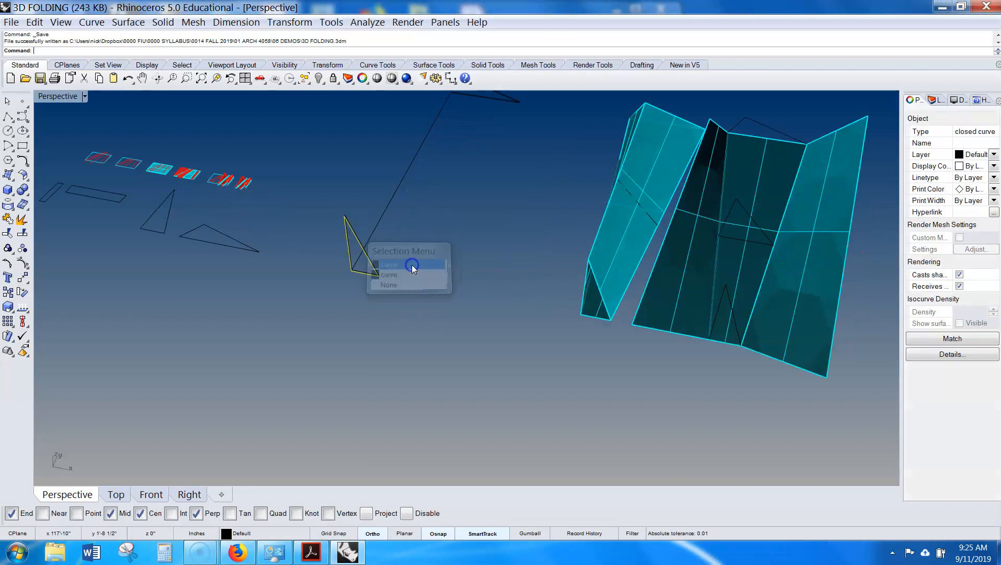
key("Delete")
right_click_drag(429, 235, 447, 197)
scroll(463, 183, "up", 5)
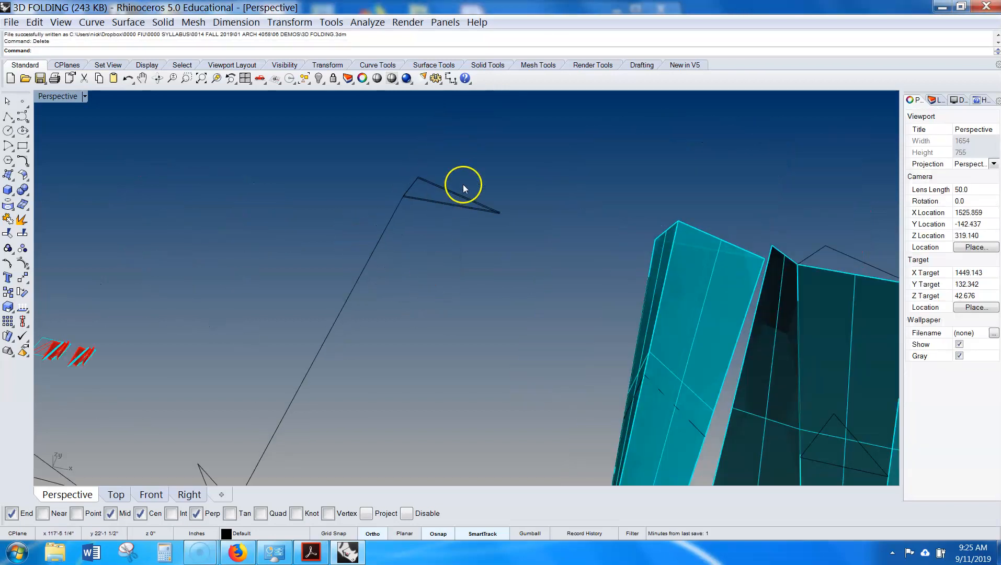
left_click(458, 191)
key("Escape")
scroll(458, 191, "down", 3)
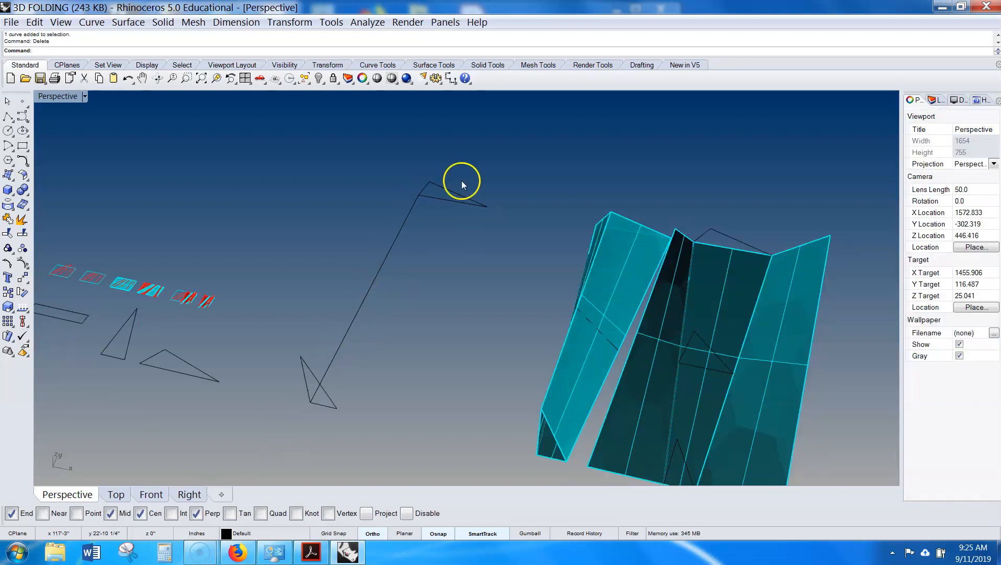
scroll(331, 395, "down", 2)
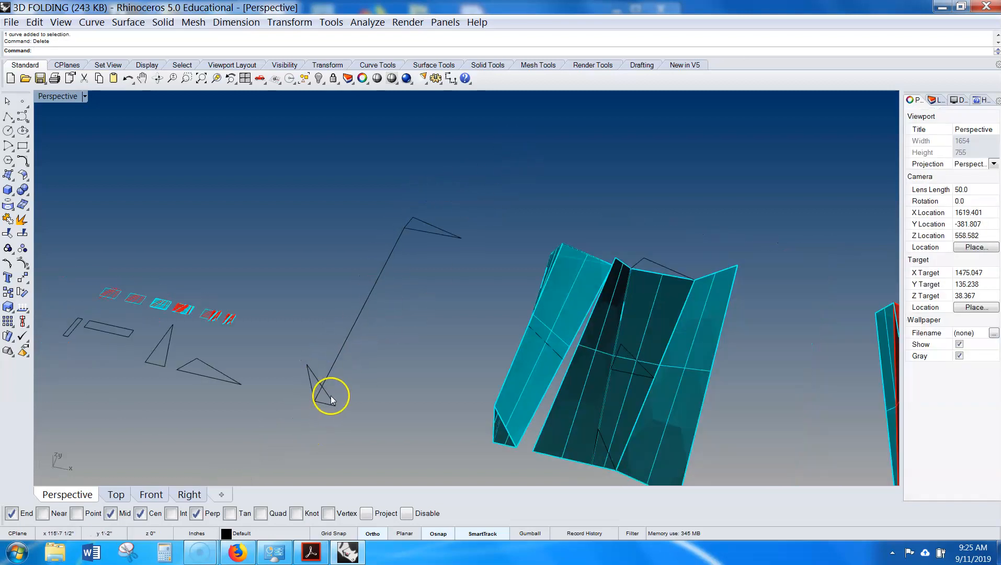